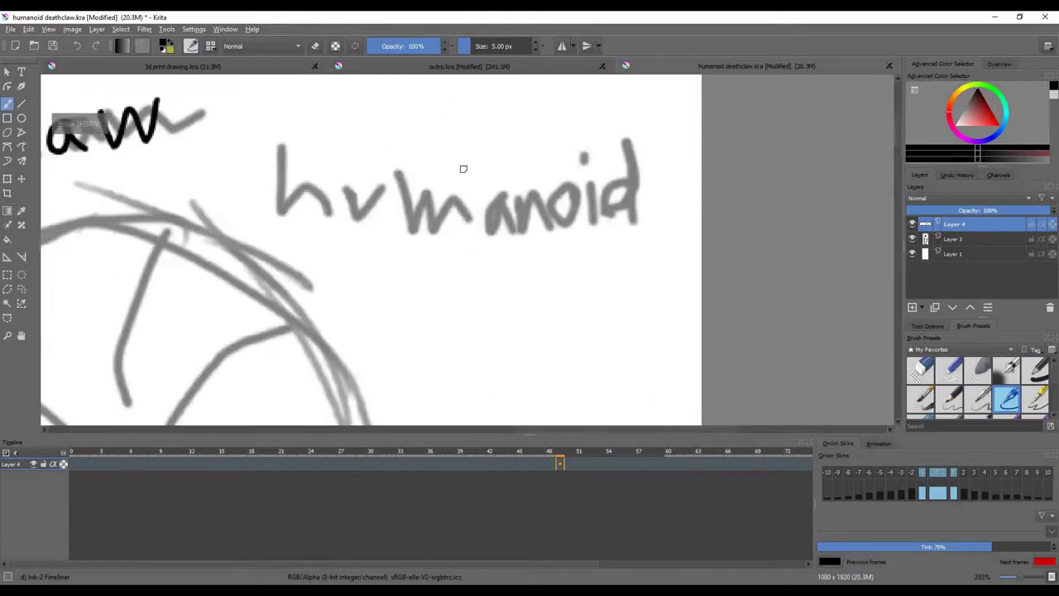
# Step: Trace the sketched word "humanoid" in black ink beside the "Deathclaw" title
pyautogui.moveTo(339, 177); pyautogui.dragTo(374, 224)
pyautogui.moveTo(395, 172)
pyautogui.mouseDown()
pyautogui.moveTo(442, 234)
pyautogui.moveTo(471, 228)
pyautogui.mouseUp()
pyautogui.moveTo(507, 192)
pyautogui.mouseDown()
pyautogui.moveTo(513, 232)
pyautogui.moveTo(553, 231)
pyautogui.mouseUp()
pyautogui.moveTo(579, 202); pyautogui.dragTo(573, 206)
pyautogui.moveTo(595, 192); pyautogui.dragTo(596, 225)
pyautogui.moveTo(582, 154); pyautogui.dragTo(584, 161)
pyautogui.moveTo(621, 194); pyautogui.dragTo(637, 222)
# Step: Ink the full outline of the character's left curled horn over the sketch, down to its pointed tip
pyautogui.scroll(-2, 555, 142)
pyautogui.moveTo(198, 275); pyautogui.dragTo(330, 254)
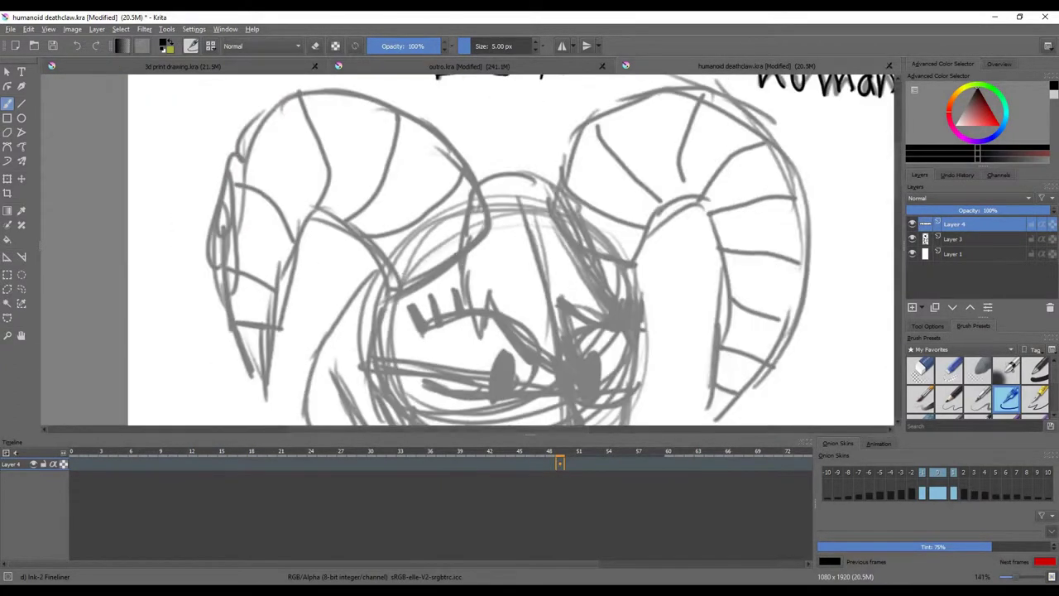
pyautogui.moveTo(283, 296); pyautogui.dragTo(267, 382)
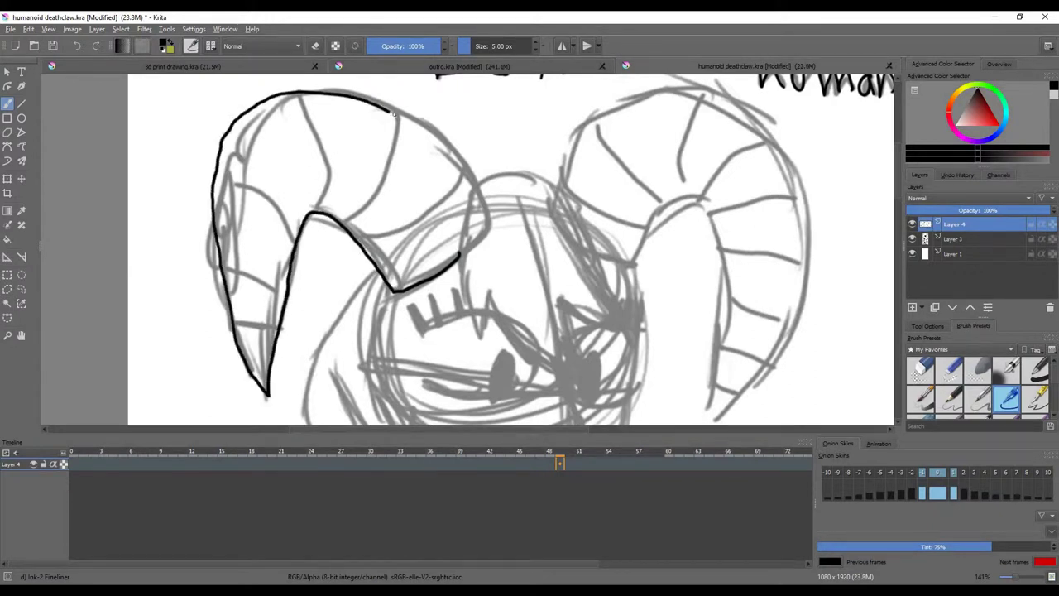
# Step: Ink the outline of the right curled horn and the pointed hair fringe hanging between the horns
pyautogui.moveTo(640, 180); pyautogui.dragTo(468, 231)
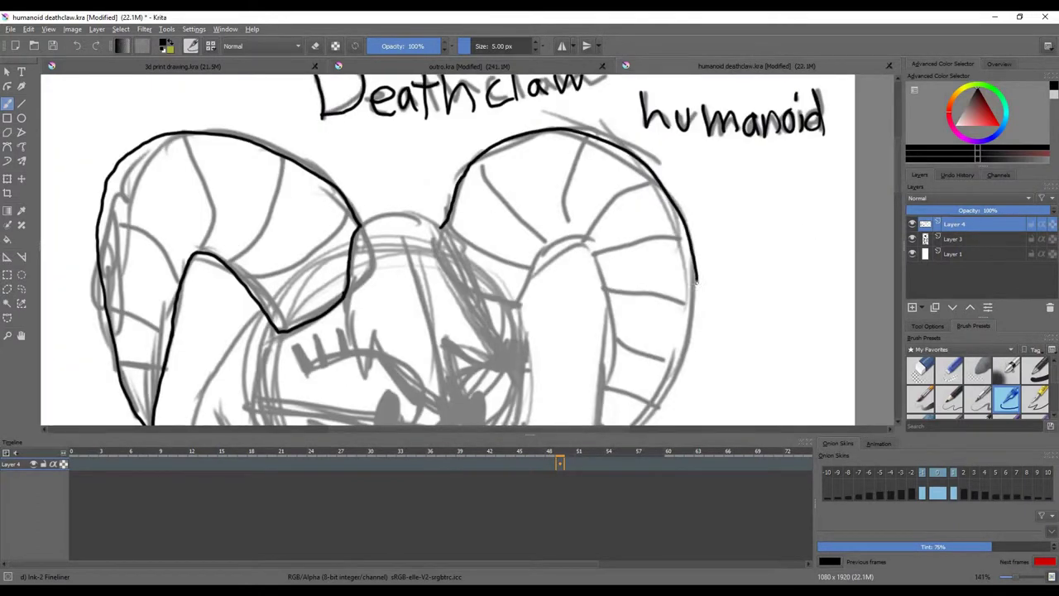
pyautogui.moveTo(697, 281); pyautogui.dragTo(689, 377)
pyautogui.scroll(-4, 688, 377)
pyautogui.scroll(5, 628, 294)
pyautogui.moveTo(627, 294)
pyautogui.mouseDown()
pyautogui.moveTo(541, 402)
pyautogui.moveTo(523, 327)
pyautogui.moveTo(526, 192)
pyautogui.moveTo(487, 120)
pyautogui.mouseUp()
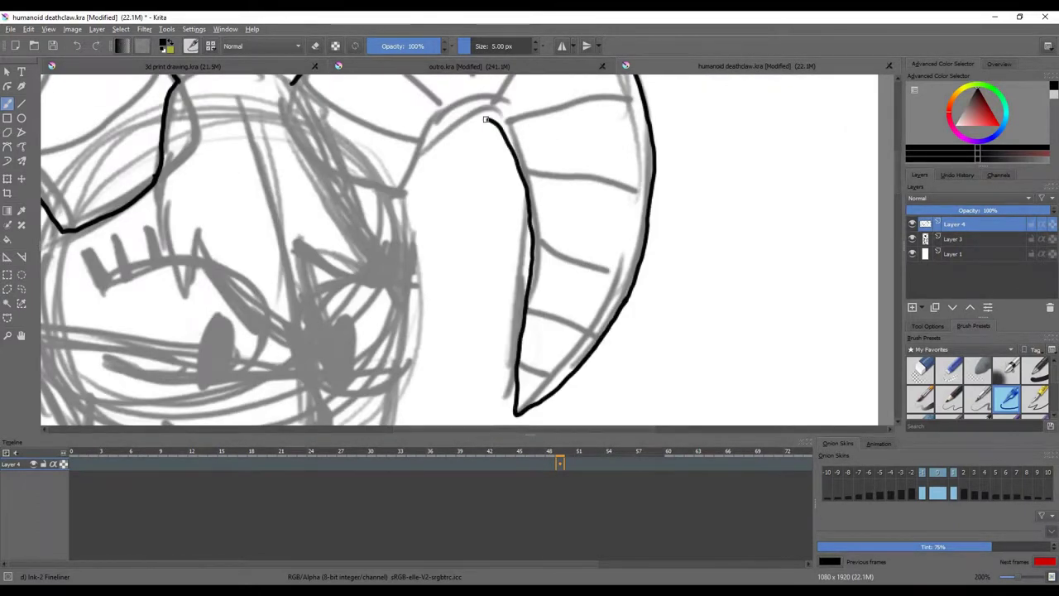
pyautogui.moveTo(366, 181)
pyautogui.mouseDown()
pyautogui.moveTo(409, 329)
pyautogui.moveTo(302, 284)
pyautogui.moveTo(358, 406)
pyautogui.moveTo(202, 279)
pyautogui.mouseUp()
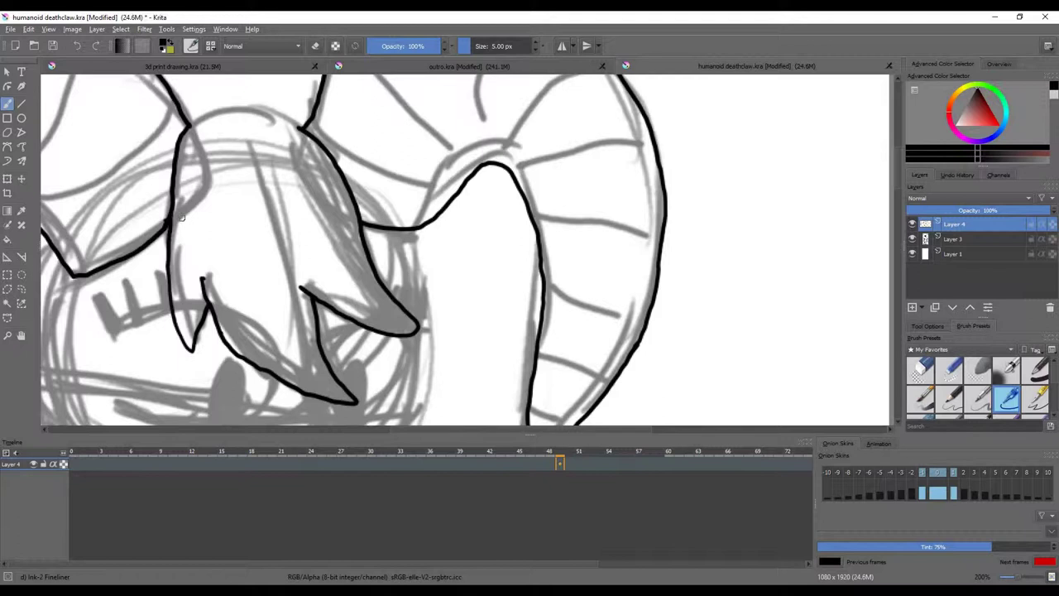
# Step: Ink the face outline from below the right horn around the jaw and chin up to the left horn
pyautogui.scroll(-4, 267, 109)
pyautogui.scroll(3, 426, 215)
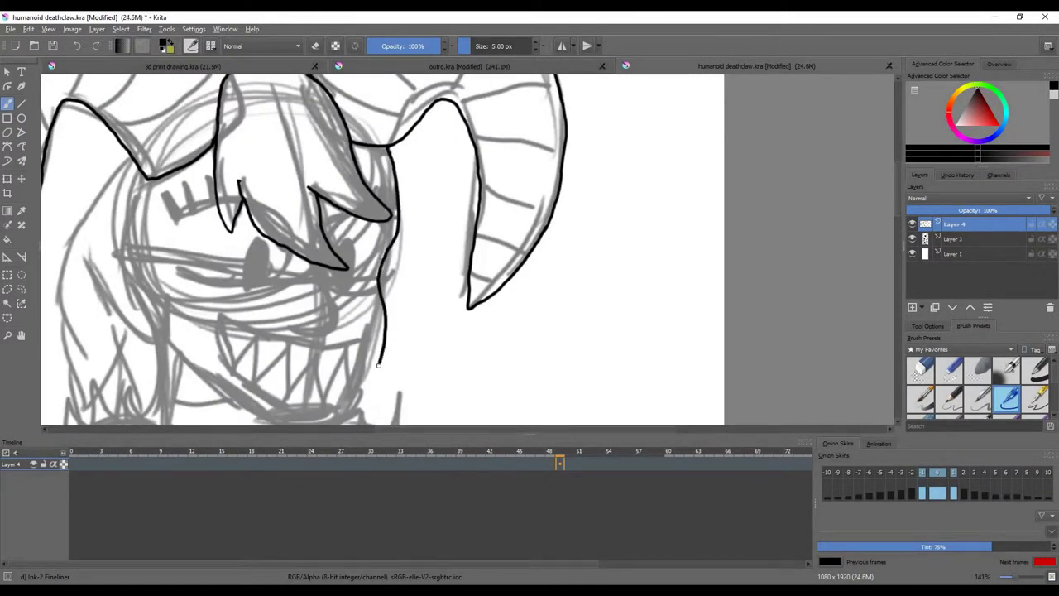
pyautogui.scroll(1, 412, 312)
pyautogui.moveTo(359, 358); pyautogui.dragTo(300, 363)
pyautogui.moveTo(106, 192)
pyautogui.mouseDown()
pyautogui.moveTo(128, 265)
pyautogui.moveTo(258, 356)
pyautogui.mouseUp()
pyautogui.scroll(-4, 258, 356)
pyautogui.scroll(4, 345, 178)
pyautogui.scroll(-1, 345, 179)
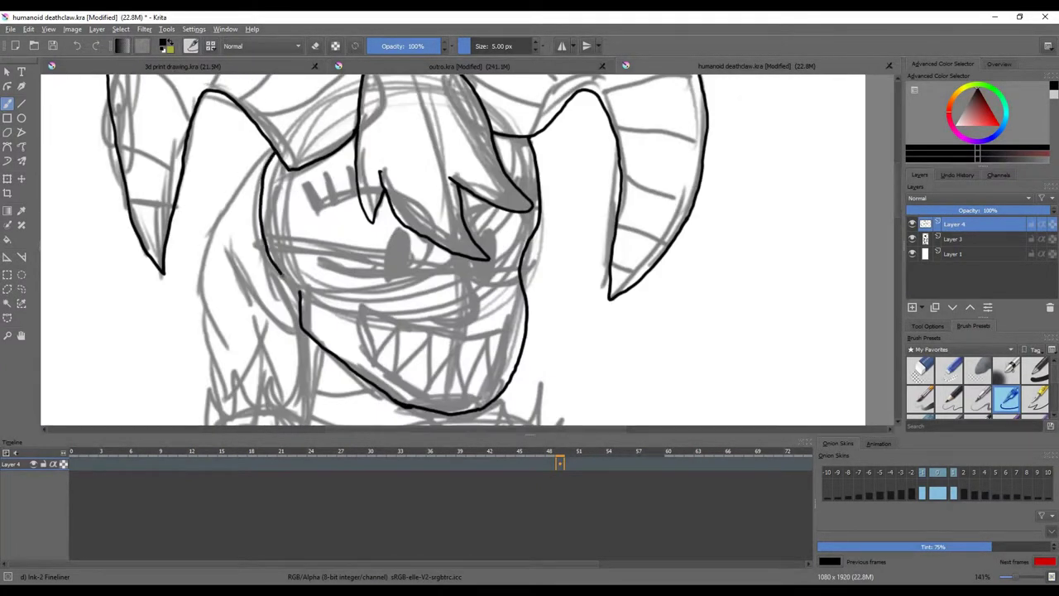
# Step: Ink the solid spiky eyebrow and the left eye with a filled slit pupil, trimming the pupil's edges with the eraser
pyautogui.scroll(2, 367, 240)
pyautogui.moveTo(335, 168); pyautogui.dragTo(274, 196)
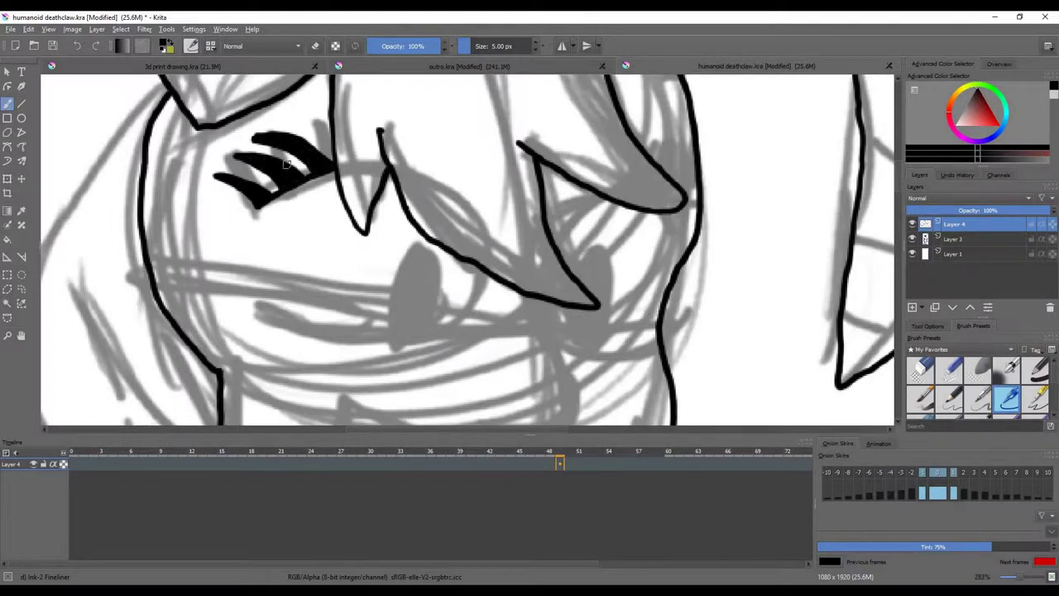
pyautogui.moveTo(419, 336)
pyautogui.mouseDown()
pyautogui.moveTo(356, 344)
pyautogui.moveTo(290, 324)
pyautogui.mouseUp()
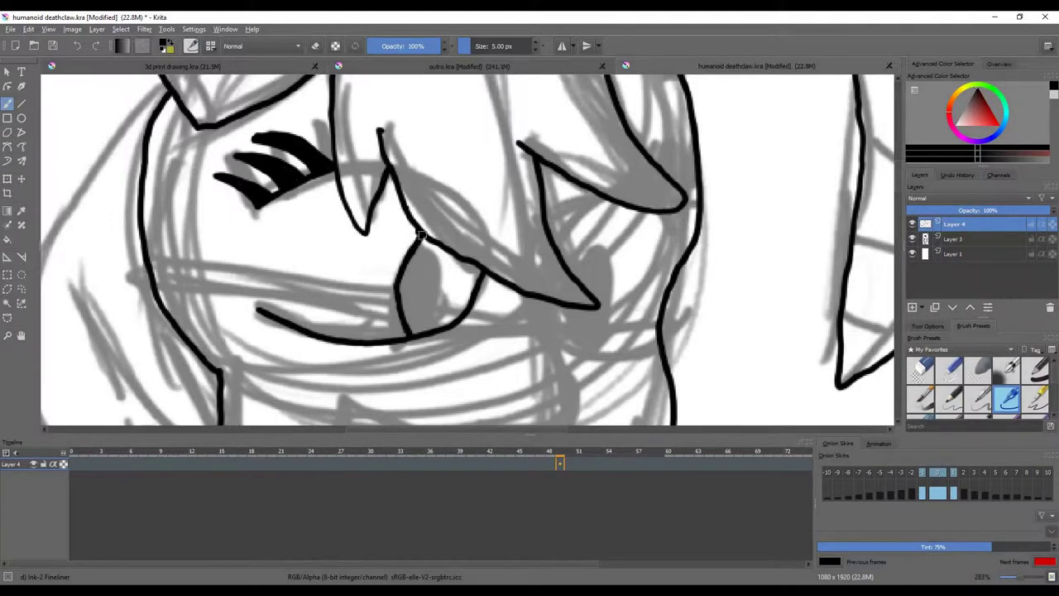
pyautogui.scroll(3, 401, 301)
pyautogui.moveTo(454, 224)
pyautogui.mouseDown()
pyautogui.moveTo(407, 355)
pyautogui.moveTo(414, 236)
pyautogui.moveTo(430, 299)
pyautogui.moveTo(444, 236)
pyautogui.mouseUp()
pyautogui.scroll(-1, 444, 240)
pyautogui.press('e')
pyautogui.moveTo(438, 274); pyautogui.dragTo(440, 216)
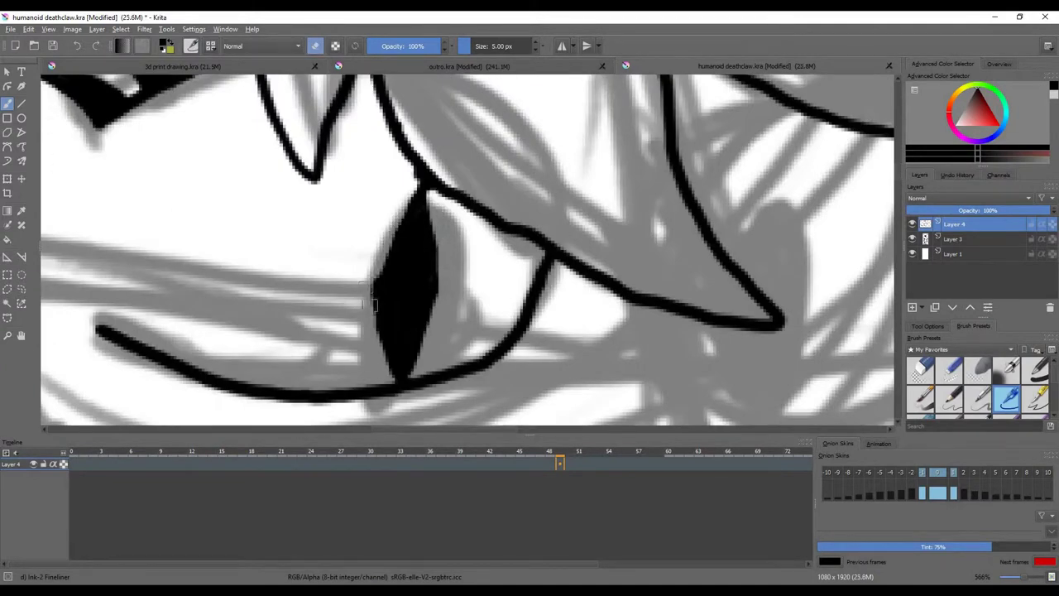
# Step: Ink the right eye's upper and lower lid lines and the line of the nose bridge
pyautogui.scroll(-1, 464, 248)
pyautogui.moveTo(463, 248)
pyautogui.mouseDown()
pyautogui.moveTo(528, 160)
pyautogui.moveTo(563, 379)
pyautogui.mouseUp()
pyautogui.moveTo(698, 125); pyautogui.dragTo(577, 305)
pyautogui.scroll(-1, 562, 331)
pyautogui.moveTo(519, 376); pyautogui.dragTo(408, 344)
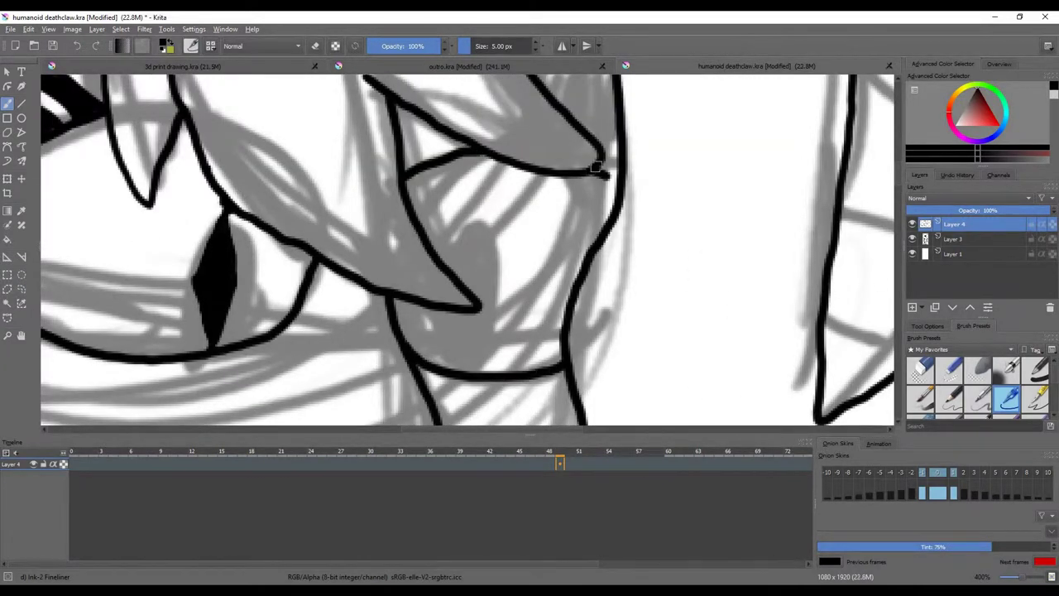
# Step: Ink the right eye's filled slit pupil, then finish the hooked nose tip
pyautogui.scroll(1, 596, 168)
pyautogui.moveTo(497, 146)
pyautogui.mouseDown()
pyautogui.moveTo(511, 193)
pyautogui.moveTo(497, 335)
pyautogui.moveTo(484, 357)
pyautogui.mouseUp()
pyautogui.moveTo(501, 147); pyautogui.dragTo(466, 213)
pyautogui.moveTo(454, 273)
pyautogui.mouseDown()
pyautogui.moveTo(476, 339)
pyautogui.moveTo(487, 341)
pyautogui.moveTo(517, 273)
pyautogui.moveTo(507, 225)
pyautogui.moveTo(494, 237)
pyautogui.mouseUp()
pyautogui.scroll(-3, 494, 236)
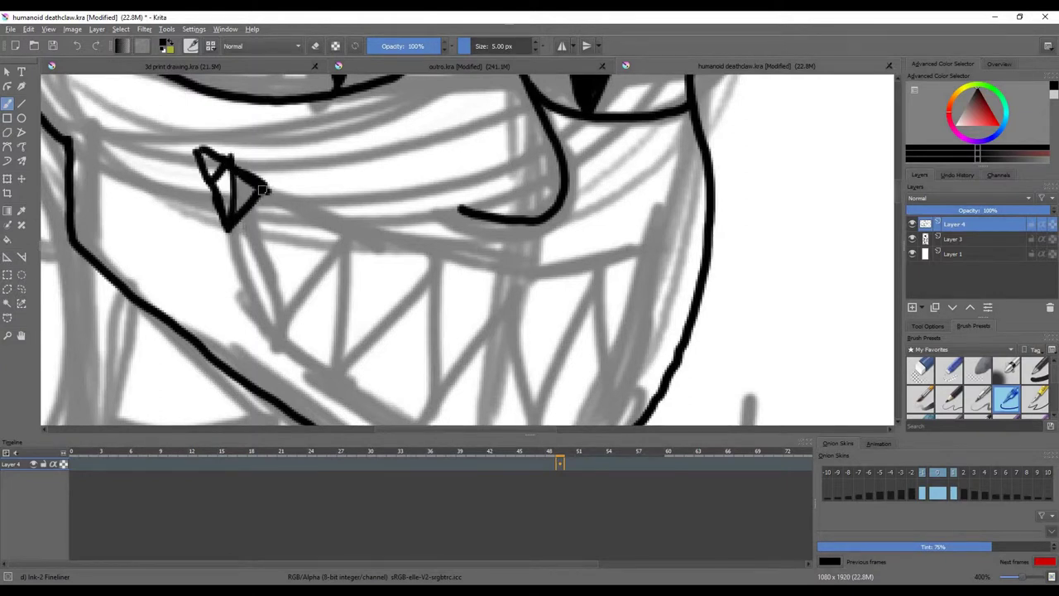
# Step: Ink and hatch the pointed corner at the left end of the mouth
pyautogui.scroll(3, 236, 255)
pyautogui.moveTo(300, 149); pyautogui.dragTo(279, 243)
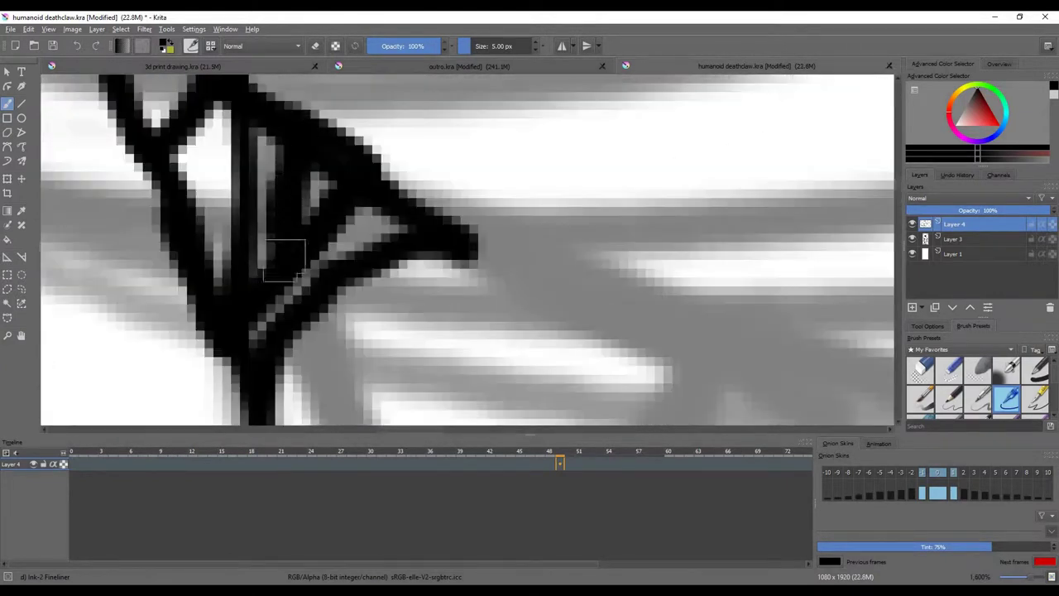
pyautogui.moveTo(223, 107); pyautogui.dragTo(153, 190)
pyautogui.scroll(-2, 395, 215)
# Step: Ink the wavy upper and lower outline of the grinning mouth and its hatched right corner
pyautogui.moveTo(216, 186)
pyautogui.mouseDown()
pyautogui.moveTo(538, 263)
pyautogui.moveTo(728, 229)
pyautogui.moveTo(749, 195)
pyautogui.mouseUp()
pyautogui.moveTo(592, 389)
pyautogui.mouseDown()
pyautogui.moveTo(662, 302)
pyautogui.moveTo(662, 260)
pyautogui.mouseUp()
pyautogui.moveTo(217, 116)
pyautogui.mouseDown()
pyautogui.moveTo(233, 205)
pyautogui.moveTo(327, 318)
pyautogui.moveTo(513, 386)
pyautogui.moveTo(713, 389)
pyautogui.moveTo(798, 308)
pyautogui.moveTo(793, 296)
pyautogui.moveTo(827, 207)
pyautogui.mouseUp()
pyautogui.scroll(-2, 827, 207)
pyautogui.scroll(2, 819, 248)
pyautogui.moveTo(815, 256)
pyautogui.mouseDown()
pyautogui.moveTo(823, 175)
pyautogui.moveTo(786, 120)
pyautogui.mouseUp()
pyautogui.scroll(-2, 786, 121)
pyautogui.scroll(2, 753, 153)
pyautogui.moveTo(769, 159)
pyautogui.mouseDown()
pyautogui.moveTo(786, 273)
pyautogui.moveTo(745, 124)
pyautogui.mouseUp()
pyautogui.scroll(2, 786, 248)
pyautogui.moveTo(770, 278)
pyautogui.mouseDown()
pyautogui.moveTo(780, 303)
pyautogui.moveTo(813, 303)
pyautogui.mouseUp()
pyautogui.scroll(-3, 544, 200)
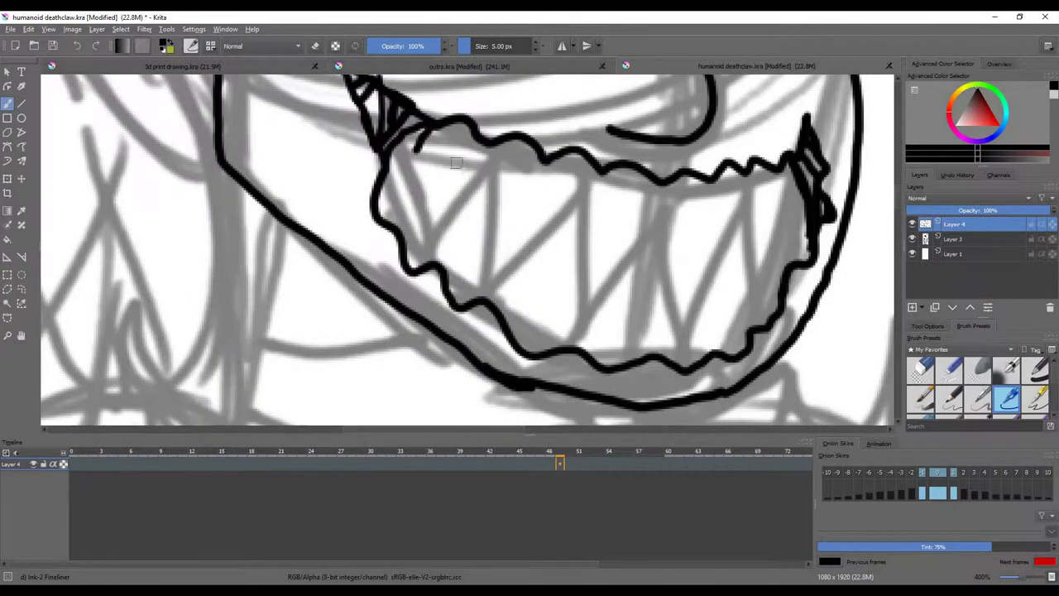
# Step: Try a curved line across the right end of the mouth, from the upper lip to the lower lip
pyautogui.scroll(1, 456, 163)
pyautogui.scroll(-2, 456, 163)
pyautogui.scroll(3, 706, 161)
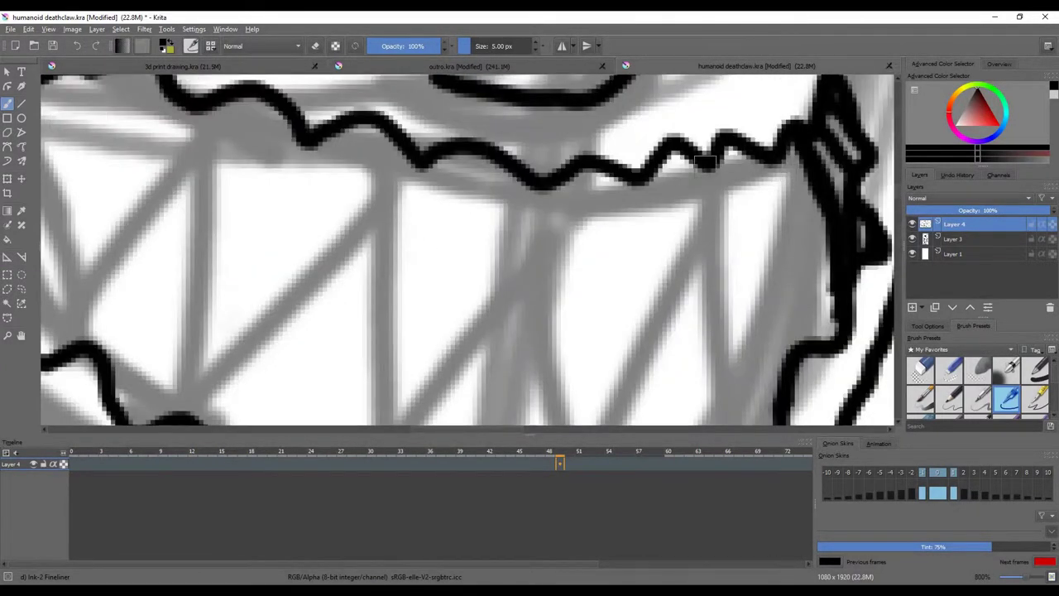
pyautogui.moveTo(706, 166)
pyautogui.mouseDown()
pyautogui.moveTo(751, 225)
pyautogui.moveTo(795, 357)
pyautogui.mouseUp()
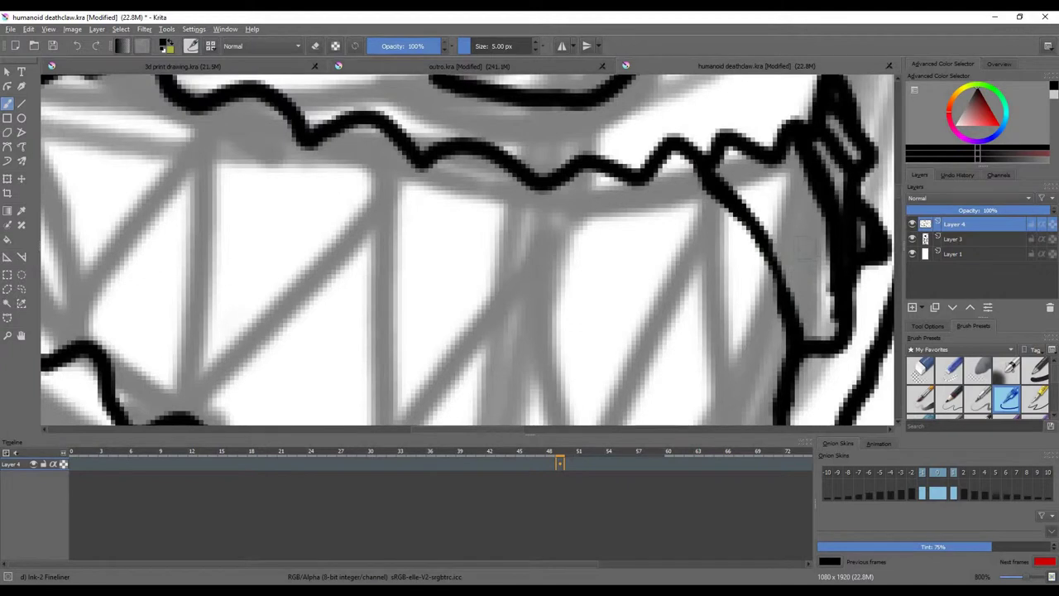
# Step: Ink the inner gum lines along the lower and upper lips, with short dividers joining them to the mouth outline
pyautogui.scroll(-3, 678, 339)
pyautogui.scroll(2, 678, 340)
pyautogui.moveTo(679, 339); pyautogui.dragTo(591, 371)
pyautogui.moveTo(590, 371)
pyautogui.mouseDown()
pyautogui.moveTo(543, 355)
pyautogui.moveTo(510, 370)
pyautogui.moveTo(407, 343)
pyautogui.moveTo(219, 215)
pyautogui.moveTo(228, 187)
pyautogui.moveTo(275, 91)
pyautogui.moveTo(332, 139)
pyautogui.moveTo(350, 123)
pyautogui.moveTo(452, 161)
pyautogui.moveTo(467, 137)
pyautogui.moveTo(580, 168)
pyautogui.moveTo(585, 199)
pyautogui.moveTo(648, 171)
pyautogui.moveTo(691, 173)
pyautogui.mouseUp()
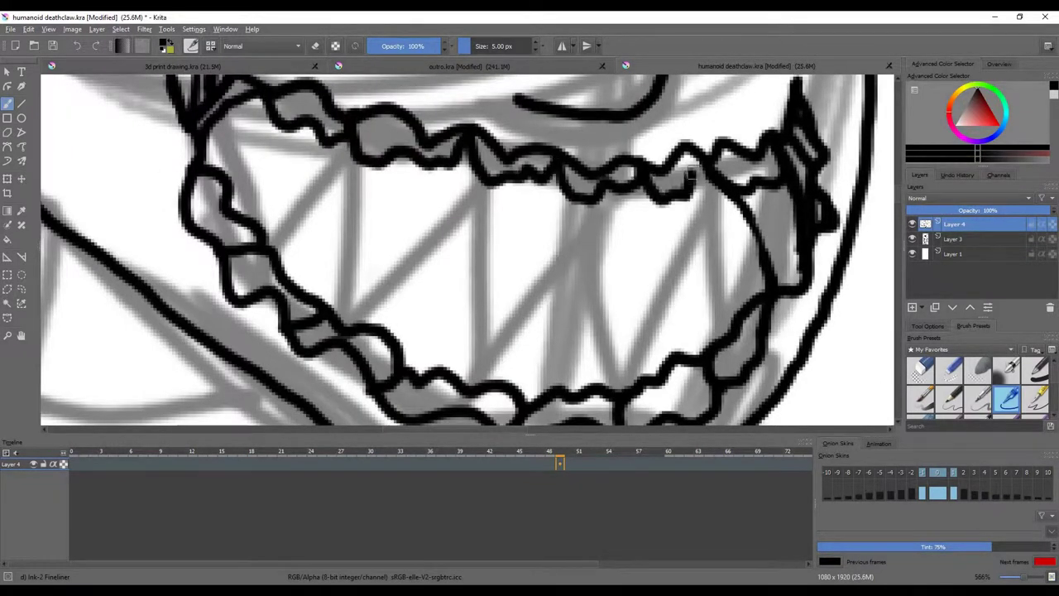
# Step: Erase the curved line crossing the right end of the mouth
pyautogui.click(314, 47)
pyautogui.moveTo(740, 203); pyautogui.dragTo(761, 261)
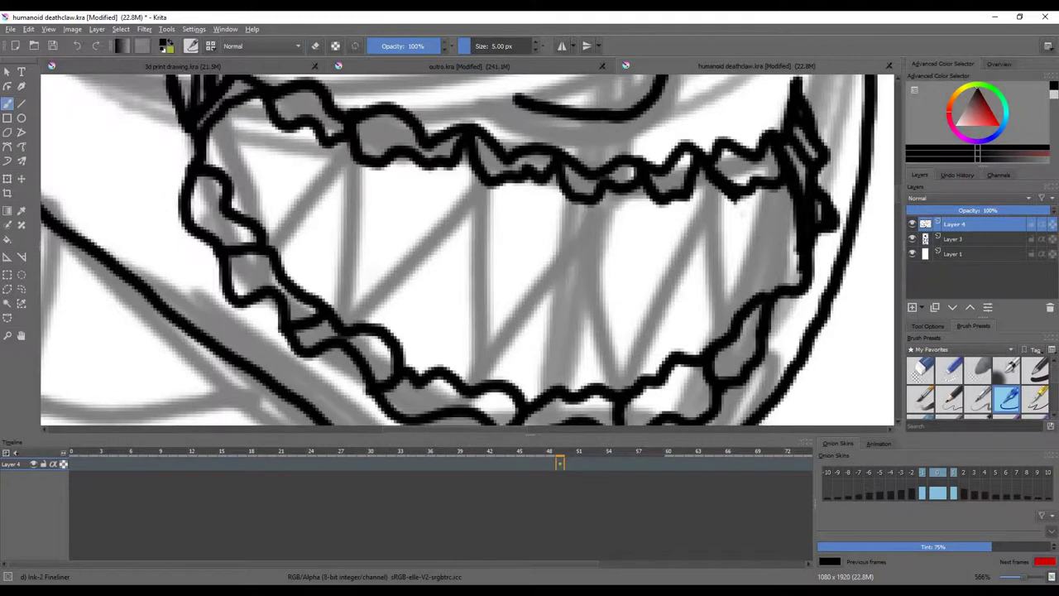
# Step: Ink the sharp interlocking teeth across the whole mouth between the upper and lower gums
pyautogui.moveTo(261, 100)
pyautogui.mouseDown()
pyautogui.moveTo(270, 217)
pyautogui.moveTo(333, 142)
pyautogui.moveTo(329, 300)
pyautogui.mouseUp()
pyautogui.moveTo(330, 300)
pyautogui.mouseDown()
pyautogui.moveTo(447, 150)
pyautogui.moveTo(420, 327)
pyautogui.mouseUp()
pyautogui.moveTo(407, 360); pyautogui.dragTo(550, 187)
pyautogui.moveTo(550, 178)
pyautogui.mouseDown()
pyautogui.moveTo(525, 397)
pyautogui.moveTo(639, 192)
pyautogui.moveTo(673, 303)
pyautogui.moveTo(708, 346)
pyautogui.moveTo(786, 187)
pyautogui.moveTo(778, 289)
pyautogui.mouseUp()
pyautogui.scroll(-4, 662, 190)
pyautogui.scroll(4, 580, 248)
pyautogui.scroll(-4, 579, 248)
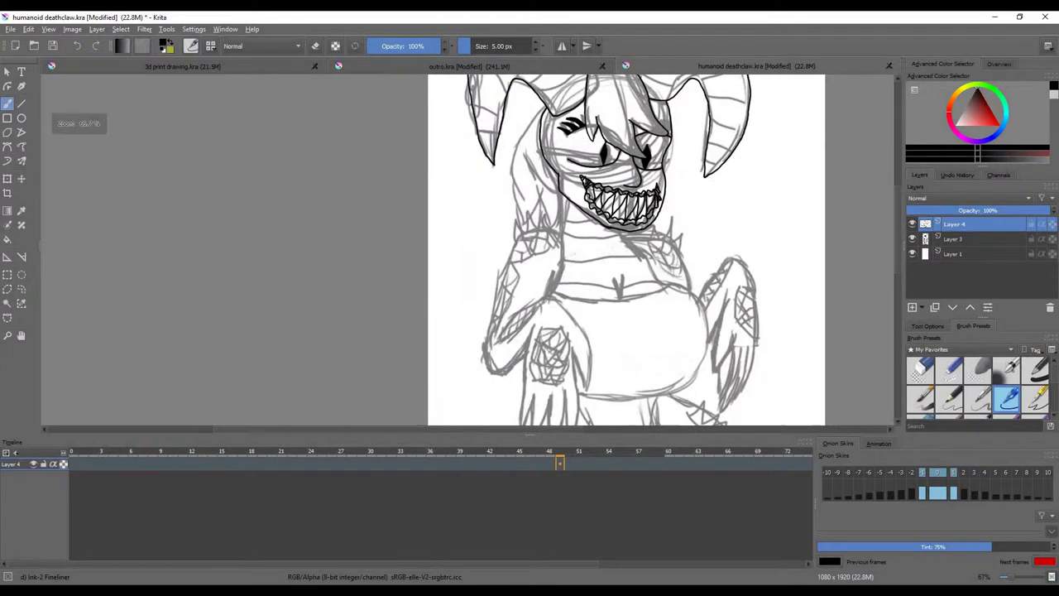
# Step: Ink the torso outline around the chest and rounded belly
pyautogui.scroll(3, 580, 248)
pyautogui.moveTo(652, 181); pyautogui.dragTo(742, 269)
pyautogui.scroll(2, 662, 91)
pyautogui.moveTo(449, 83)
pyautogui.mouseDown()
pyautogui.moveTo(449, 237)
pyautogui.moveTo(432, 297)
pyautogui.mouseUp()
pyautogui.scroll(-2, 611, 167)
# Step: Ink the right foot's claw, rounded toe and upper edge up to the ankle
pyautogui.scroll(-4, 610, 166)
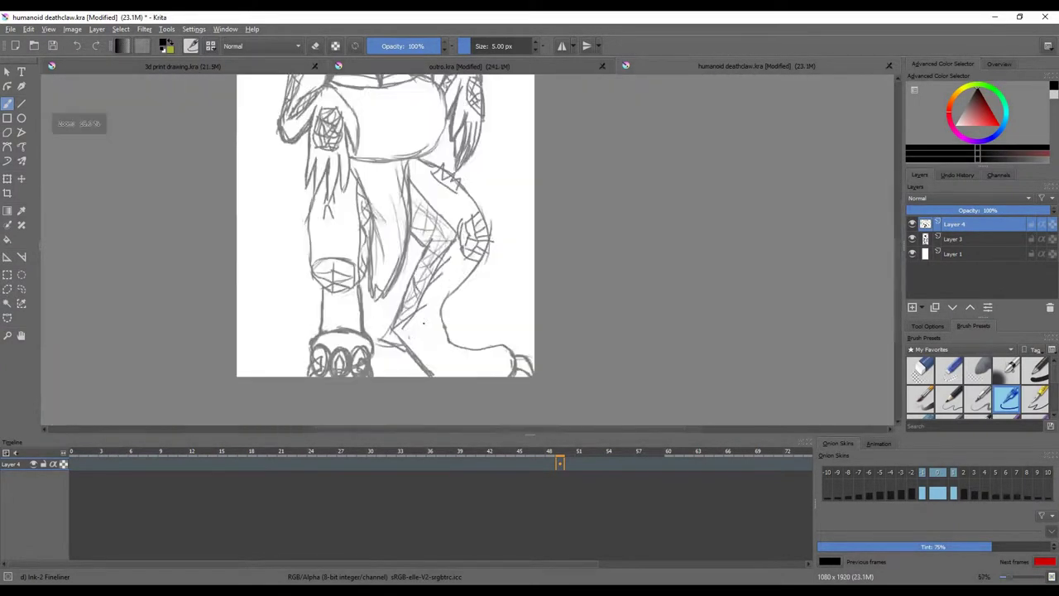
pyautogui.scroll(4, 678, 327)
pyautogui.moveTo(662, 237)
pyautogui.mouseDown()
pyautogui.moveTo(771, 357)
pyautogui.moveTo(876, 334)
pyautogui.mouseUp()
pyautogui.moveTo(753, 200)
pyautogui.mouseDown()
pyautogui.moveTo(775, 255)
pyautogui.moveTo(759, 329)
pyautogui.mouseUp()
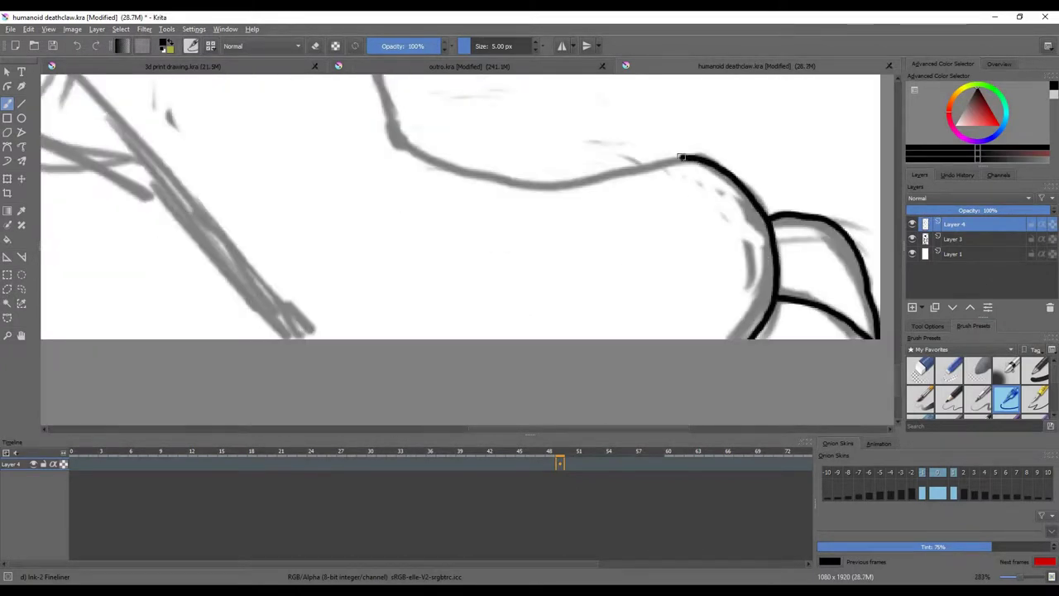
pyautogui.moveTo(681, 157); pyautogui.dragTo(510, 184)
pyautogui.scroll(-2, 400, 131)
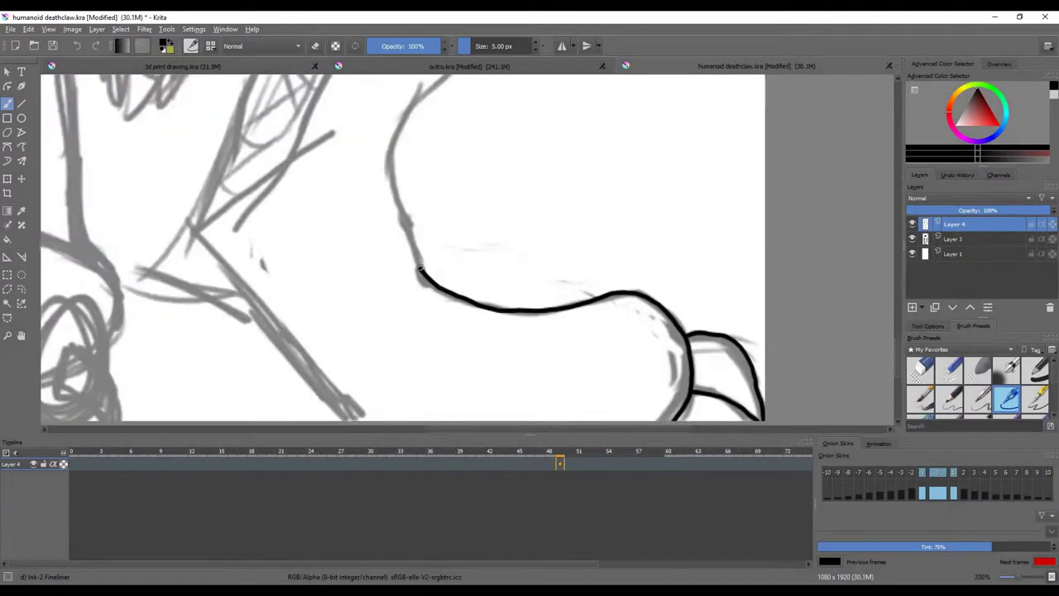
# Step: Ink the outer edge of the right lower leg from the ankle up to the scaly knee
pyautogui.scroll(-5, 393, 154)
pyautogui.scroll(4, 393, 154)
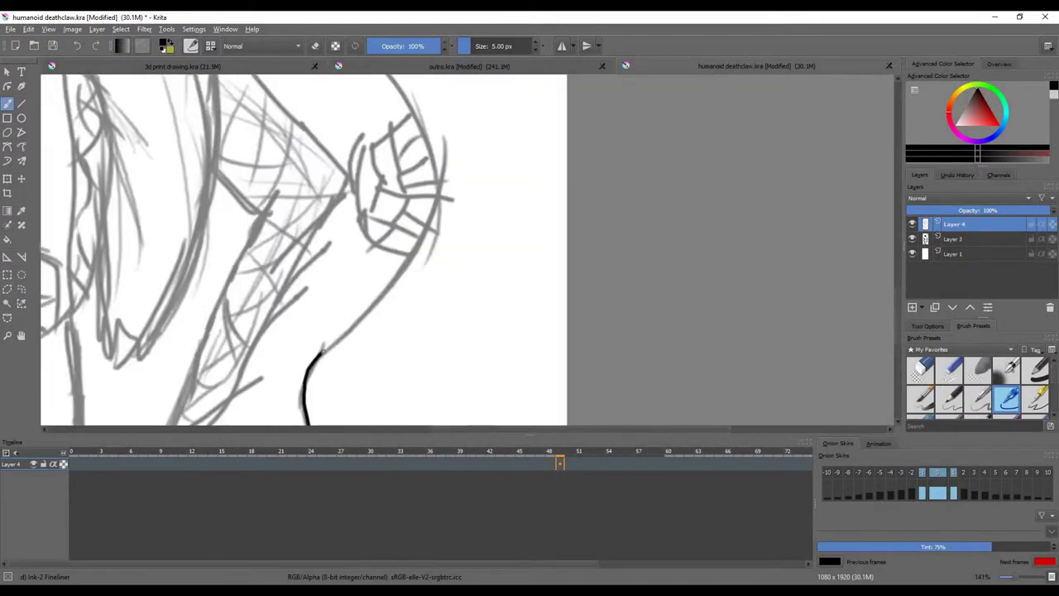
pyautogui.scroll(3, 381, 306)
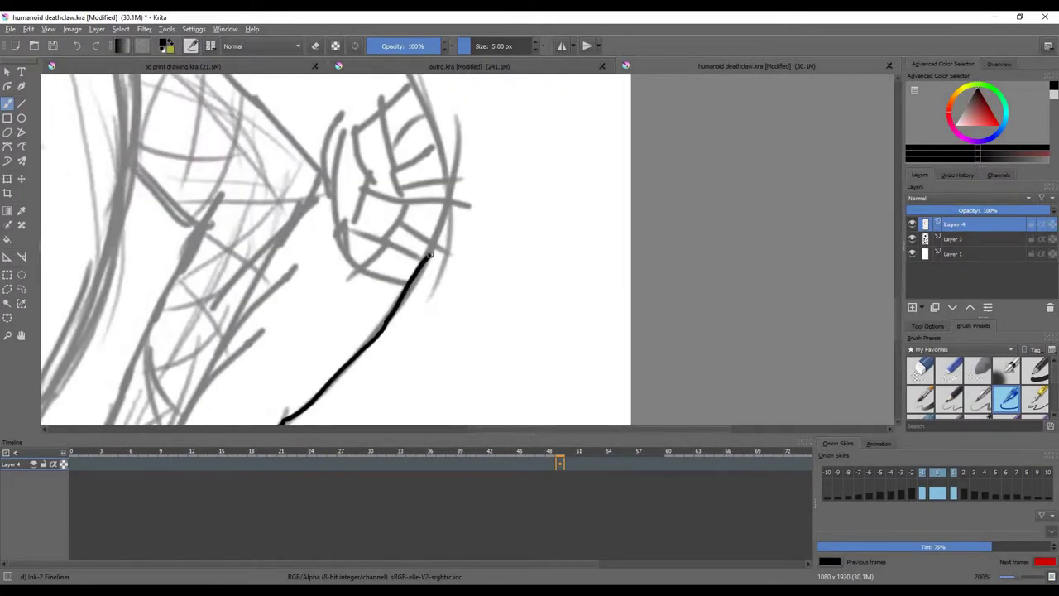
# Step: Ink three pointed spikes along the outer edge of the right knee, erasing and reshaping the uppermost ones
pyautogui.moveTo(471, 249); pyautogui.dragTo(445, 207)
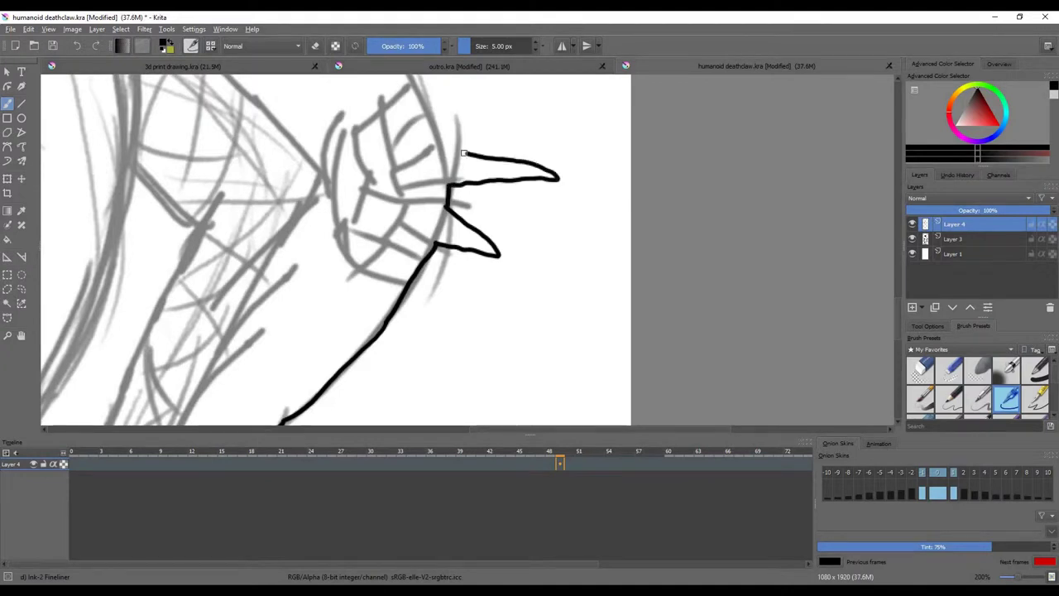
pyautogui.moveTo(478, 156); pyautogui.dragTo(424, 120)
pyautogui.scroll(2, 424, 119)
pyautogui.press('e')
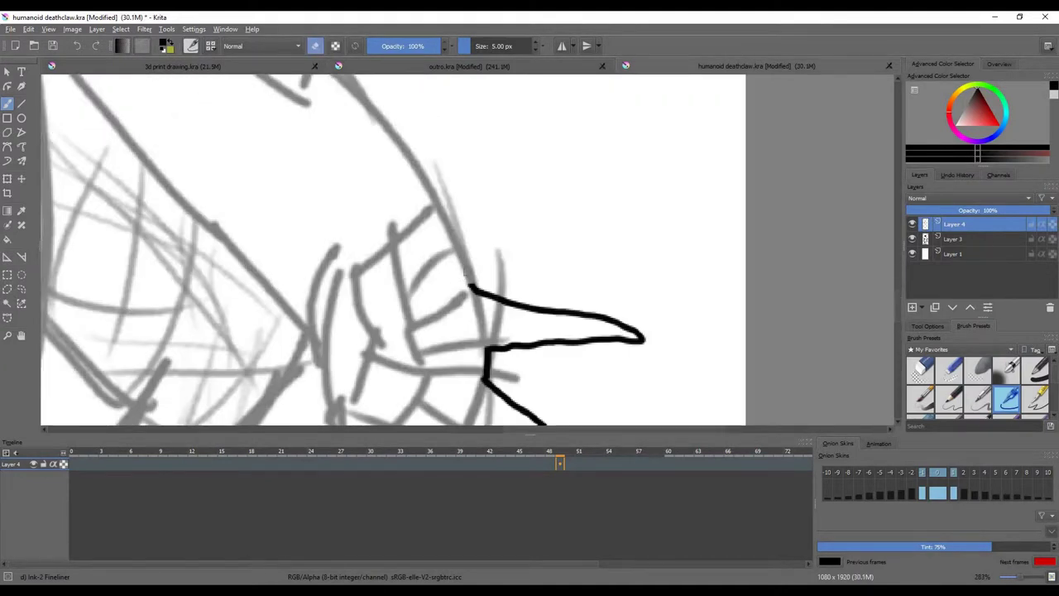
pyautogui.scroll(-2, 547, 240)
pyautogui.scroll(2, 488, 358)
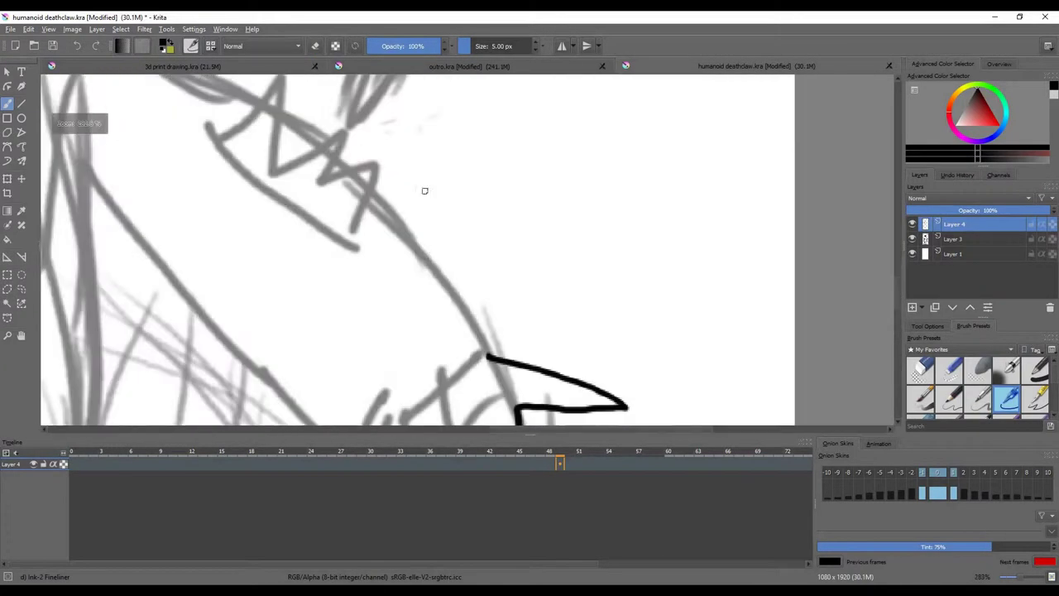
# Step: Ink the outer edge of the right thigh from the knee upward and the jagged scale patch on it
pyautogui.moveTo(488, 358); pyautogui.dragTo(384, 216)
pyautogui.moveTo(324, 183); pyautogui.dragTo(374, 197)
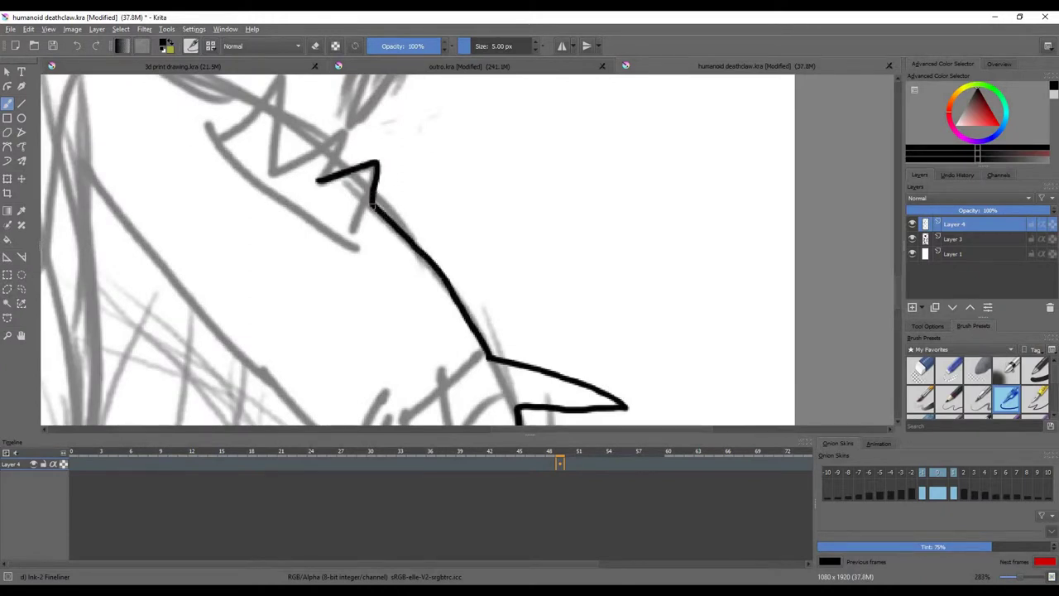
pyautogui.scroll(1, 348, 215)
pyautogui.moveTo(335, 229)
pyautogui.mouseDown()
pyautogui.moveTo(374, 153)
pyautogui.moveTo(281, 187)
pyautogui.moveTo(291, 228)
pyautogui.moveTo(205, 175)
pyautogui.moveTo(395, 347)
pyautogui.moveTo(417, 294)
pyautogui.moveTo(350, 279)
pyautogui.moveTo(280, 231)
pyautogui.mouseUp()
pyautogui.scroll(-1, 418, 294)
# Step: Ink the curved line behind the right knee on the leg's inner side
pyautogui.scroll(-2, 387, 331)
pyautogui.scroll(-3, 387, 331)
pyautogui.scroll(4, 286, 116)
pyautogui.moveTo(286, 116); pyautogui.dragTo(353, 176)
pyautogui.scroll(-1, 353, 177)
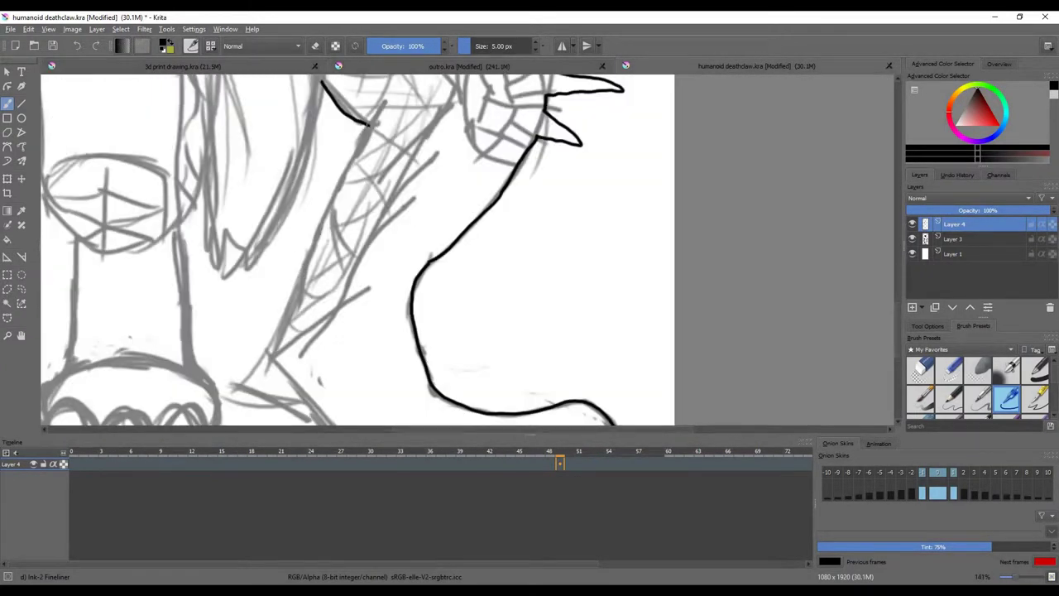
pyautogui.scroll(1, 275, 338)
pyautogui.scroll(1, 123, 173)
# Step: Ink the right lower leg's inner edge and the jagged-tipped flap hanging between the legs
pyautogui.moveTo(122, 176)
pyautogui.mouseDown()
pyautogui.moveTo(281, 234)
pyautogui.moveTo(373, 331)
pyautogui.mouseUp()
pyautogui.scroll(-4, 373, 331)
pyautogui.scroll(3, 397, 91)
pyautogui.moveTo(246, 147)
pyautogui.mouseDown()
pyautogui.moveTo(293, 161)
pyautogui.moveTo(501, 138)
pyautogui.mouseUp()
pyautogui.scroll(-2, 493, 186)
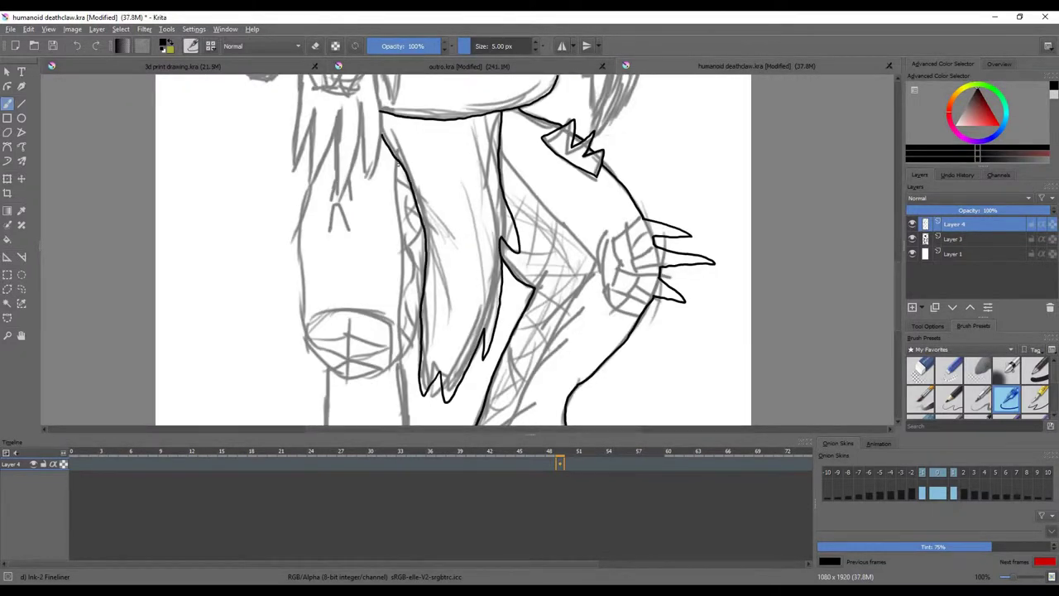
# Step: Erase the spikes on the right knee and redraw the knee's smooth outer outline
pyautogui.scroll(-2, 363, 223)
pyautogui.scroll(5, 363, 223)
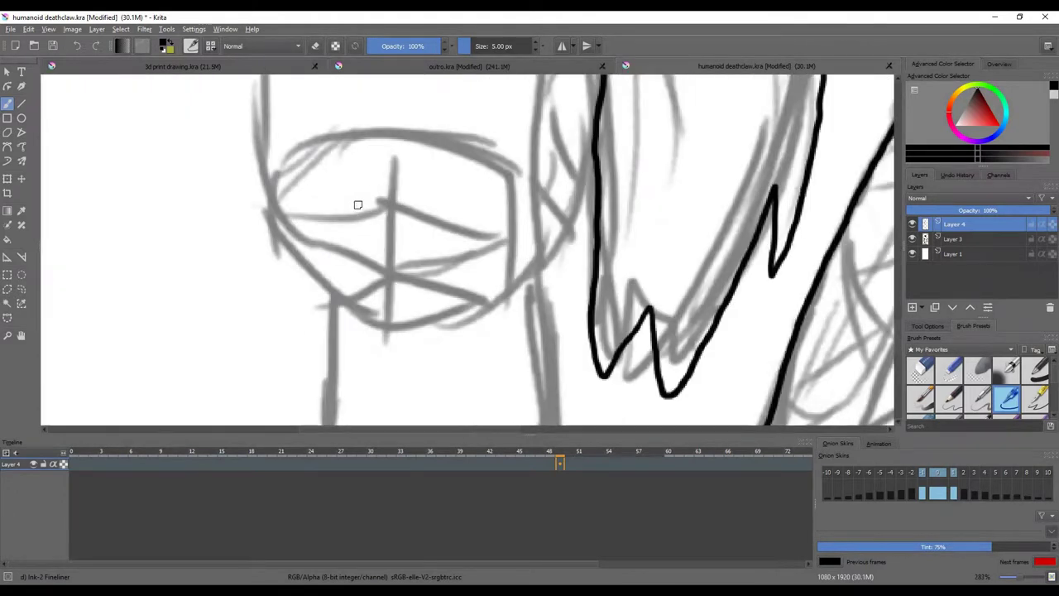
pyautogui.scroll(-3, 409, 187)
pyautogui.scroll(3, 538, 182)
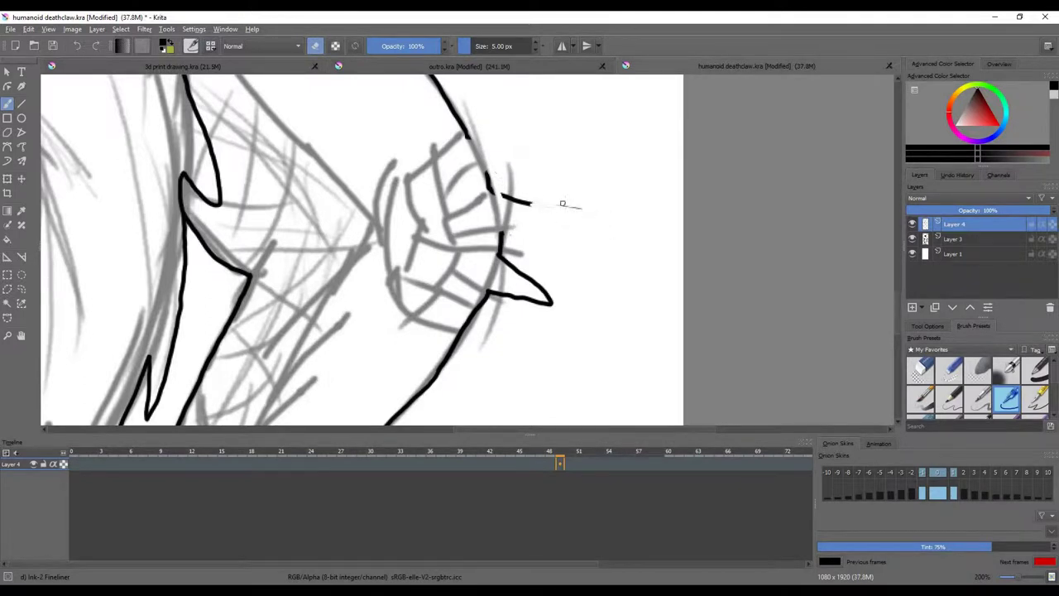
pyautogui.hotkey('ctrl', 'z')
pyautogui.scroll(2, 496, 236)
pyautogui.scroll(-3, 497, 236)
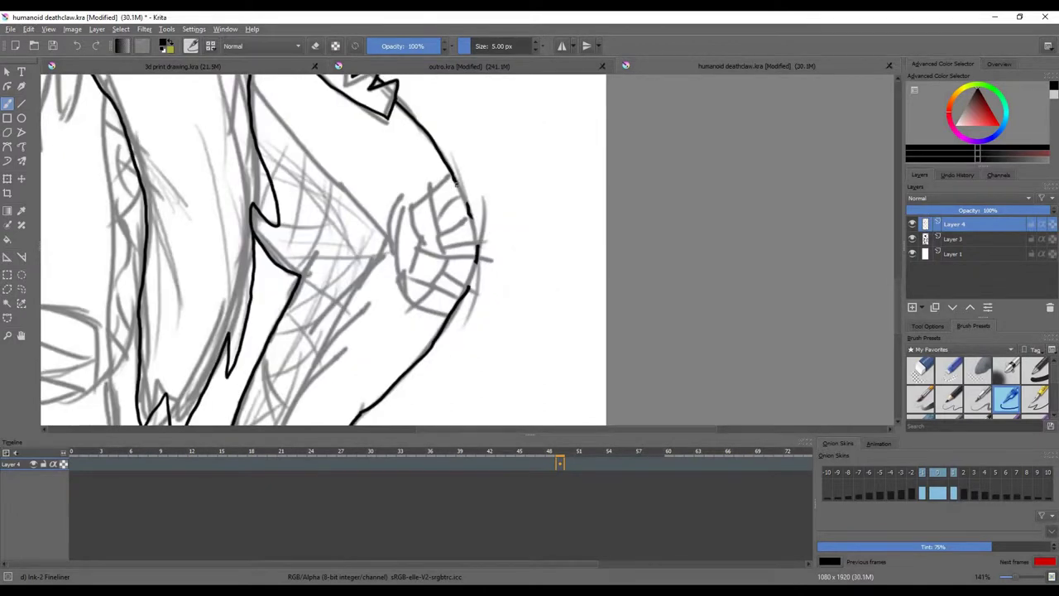
# Step: Ink the left knee's rounded underside and the outer edge of the left thigh above it
pyautogui.scroll(3, 479, 224)
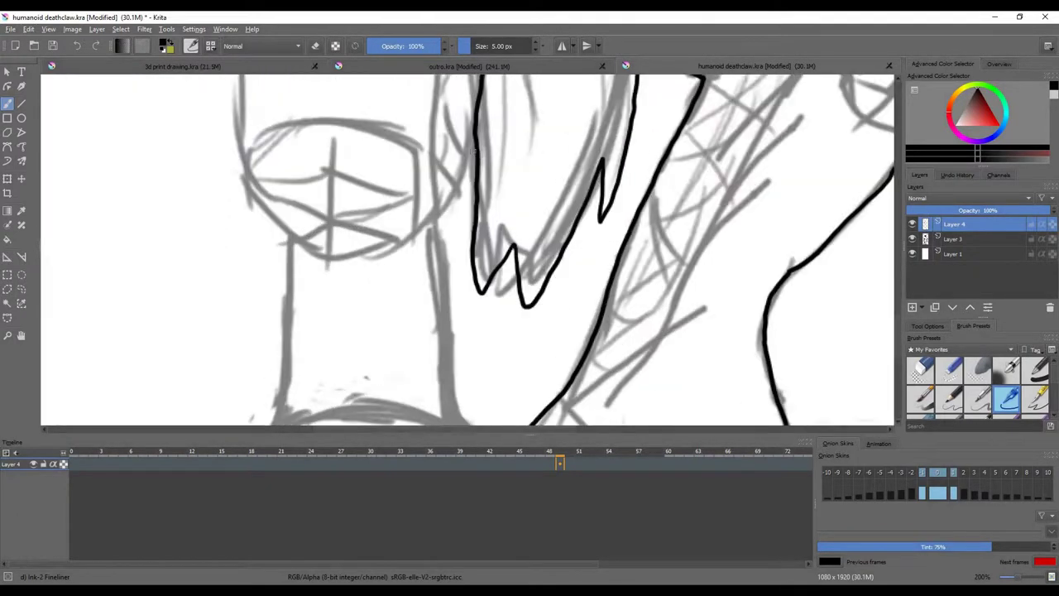
pyautogui.scroll(-3, 251, 170)
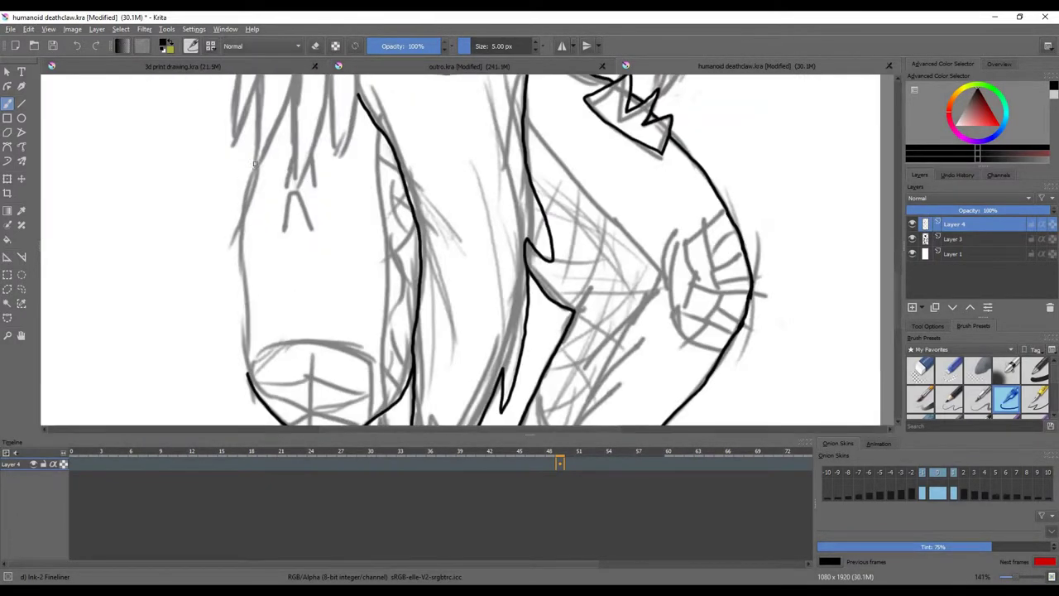
pyautogui.moveTo(250, 294); pyautogui.dragTo(248, 362)
pyautogui.scroll(-3, 249, 362)
pyautogui.scroll(3, 341, 117)
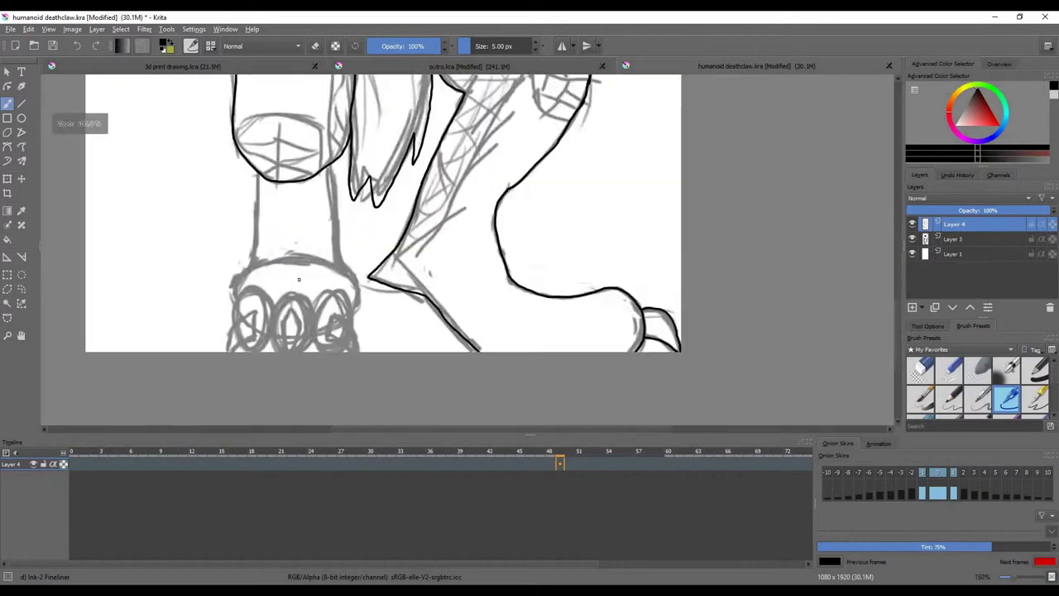
# Step: Ink both sides of the left lower leg from the knee down to the foot
pyautogui.scroll(-2, 253, 142)
pyautogui.moveTo(248, 96); pyautogui.dragTo(237, 233)
pyautogui.scroll(2, 287, 120)
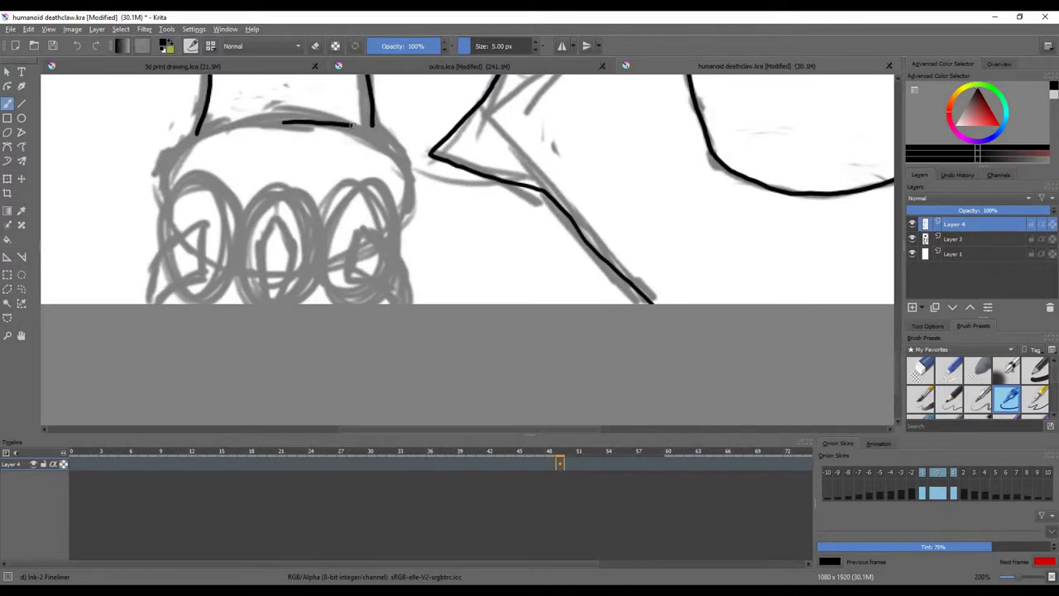
# Step: Ink the left foot's rounded top outline and the oval of its first toe
pyautogui.scroll(2, 455, 157)
pyautogui.moveTo(455, 155)
pyautogui.mouseDown()
pyautogui.moveTo(307, 192)
pyautogui.moveTo(240, 291)
pyautogui.moveTo(282, 263)
pyautogui.moveTo(280, 273)
pyautogui.moveTo(381, 230)
pyautogui.mouseUp()
pyautogui.scroll(-3, 240, 291)
pyautogui.scroll(2, 248, 248)
pyautogui.scroll(2, 312, 220)
pyautogui.click(77, 46)
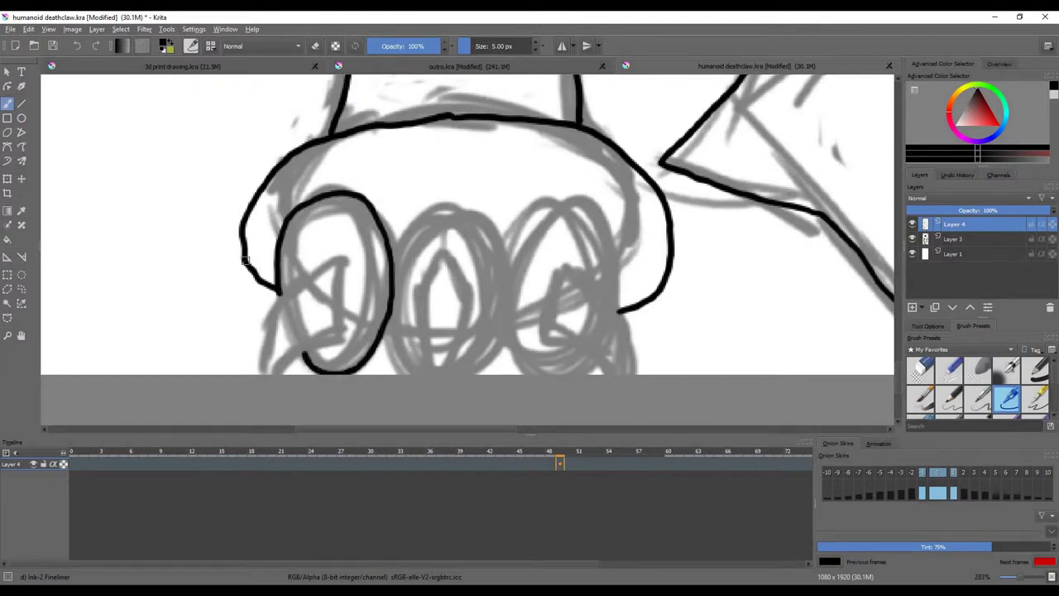
# Step: Extend the left foot's outer edge downward and ink the first toe's pointed claw, erasing the toe line inside it
pyautogui.scroll(2, 261, 288)
pyautogui.moveTo(253, 264); pyautogui.dragTo(232, 219)
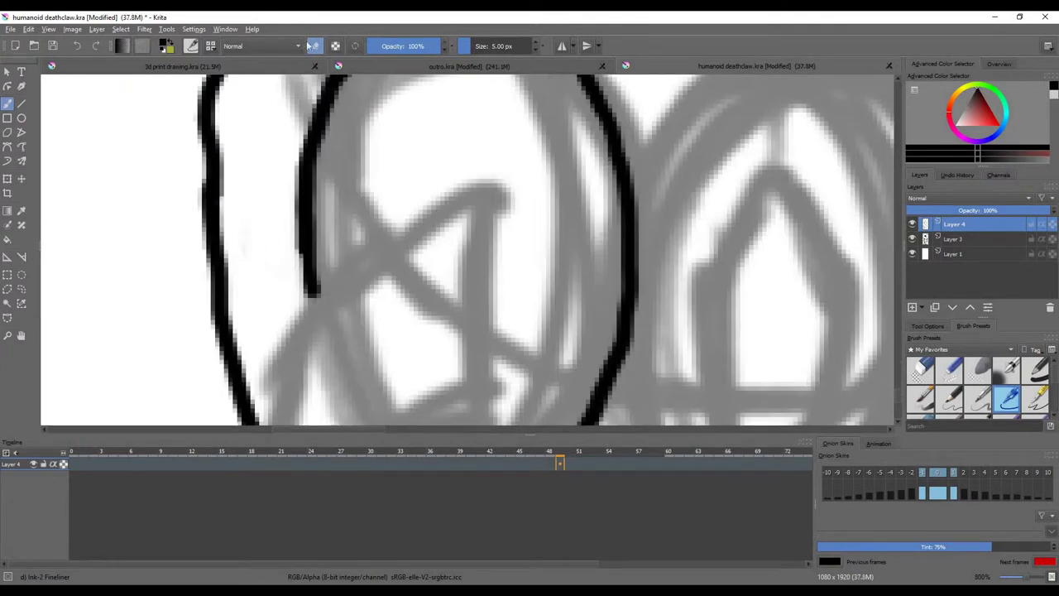
pyautogui.press('e')
pyautogui.scroll(-1, 373, 222)
pyautogui.moveTo(451, 190)
pyautogui.mouseDown()
pyautogui.moveTo(373, 222)
pyautogui.moveTo(279, 372)
pyautogui.moveTo(372, 364)
pyautogui.moveTo(447, 184)
pyautogui.mouseUp()
pyautogui.scroll(-3, 398, 347)
pyautogui.scroll(2, 480, 319)
pyautogui.scroll(-2, 480, 320)
pyautogui.scroll(1, 480, 319)
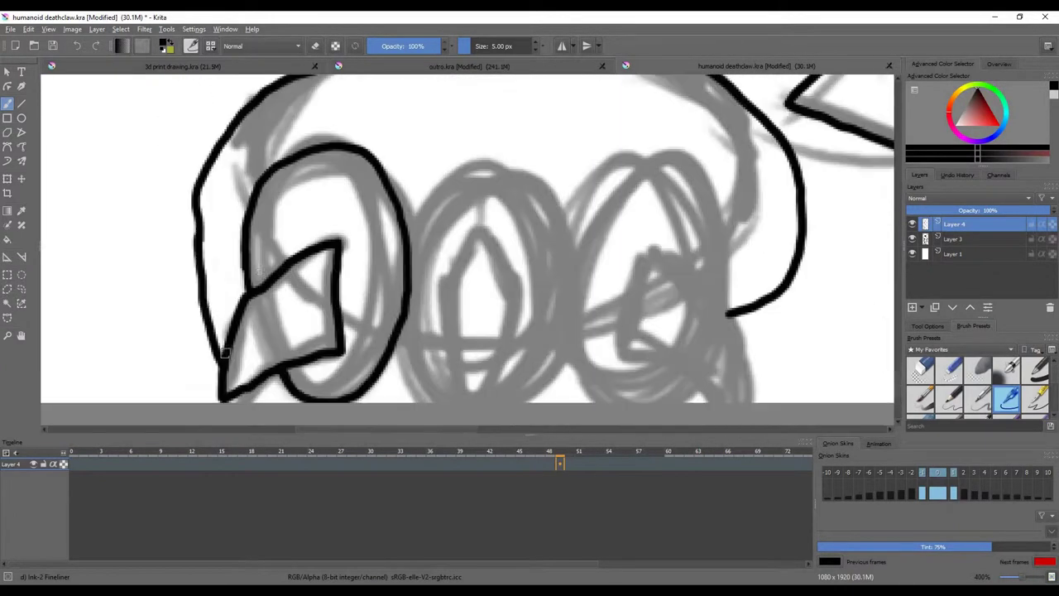
# Step: Erase the part of the left foot's outer edge that runs down beside the first claw
pyautogui.press('e')
pyautogui.moveTo(217, 356); pyautogui.dragTo(196, 208)
pyautogui.scroll(1, 196, 208)
pyautogui.scroll(-1, 268, 142)
# Step: Ink the arched tops of the middle and third toes on the left foot and the third toe's curved claw
pyautogui.moveTo(269, 155)
pyautogui.mouseDown()
pyautogui.moveTo(223, 303)
pyautogui.moveTo(124, 195)
pyautogui.moveTo(149, 220)
pyautogui.mouseUp()
pyautogui.moveTo(319, 225); pyautogui.dragTo(477, 182)
pyautogui.scroll(1, 477, 181)
pyautogui.moveTo(364, 273)
pyautogui.mouseDown()
pyautogui.moveTo(389, 149)
pyautogui.moveTo(579, 335)
pyautogui.mouseUp()
pyautogui.scroll(1, 393, 139)
pyautogui.moveTo(393, 139)
pyautogui.mouseDown()
pyautogui.moveTo(367, 263)
pyautogui.moveTo(492, 317)
pyautogui.mouseUp()
pyautogui.moveTo(372, 116); pyautogui.dragTo(521, 244)
# Step: Ink the middle toe's diamond-shaped claw and the lower sides of that toe
pyautogui.scroll(-1, 342, 180)
pyautogui.scroll(1, 343, 181)
pyautogui.moveTo(324, 128)
pyautogui.mouseDown()
pyautogui.moveTo(390, 233)
pyautogui.moveTo(265, 218)
pyautogui.moveTo(277, 369)
pyautogui.mouseUp()
pyautogui.moveTo(389, 222); pyautogui.dragTo(331, 354)
pyautogui.scroll(-1, 426, 203)
pyautogui.moveTo(425, 203); pyautogui.dragTo(356, 361)
pyautogui.moveTo(235, 281); pyautogui.dragTo(267, 361)
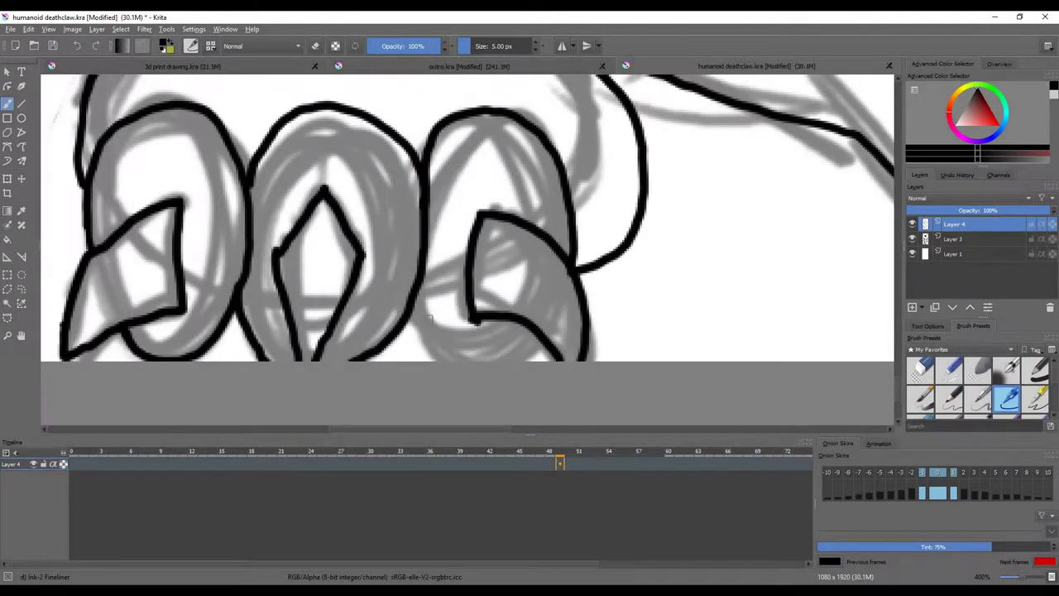
# Step: Redraw the left foot's inner edge closer to the third toe and erase the old bulging outline
pyautogui.scroll(-1, 463, 348)
pyautogui.scroll(1, 503, 323)
pyautogui.moveTo(543, 184)
pyautogui.mouseDown()
pyautogui.moveTo(571, 298)
pyautogui.moveTo(548, 386)
pyautogui.mouseUp()
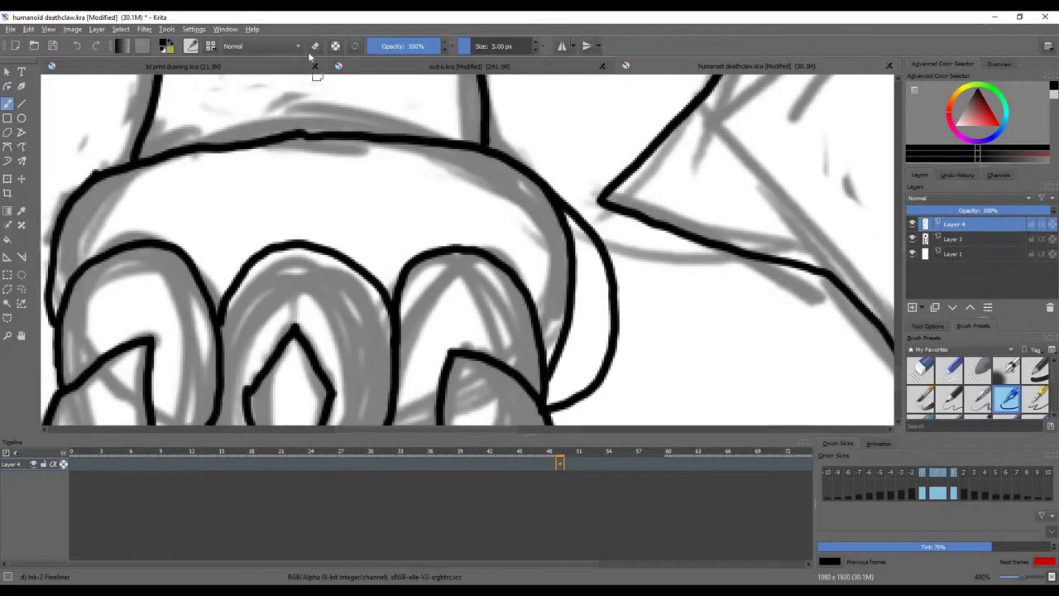
pyautogui.moveTo(586, 220)
pyautogui.mouseDown()
pyautogui.moveTo(605, 331)
pyautogui.moveTo(585, 383)
pyautogui.mouseUp()
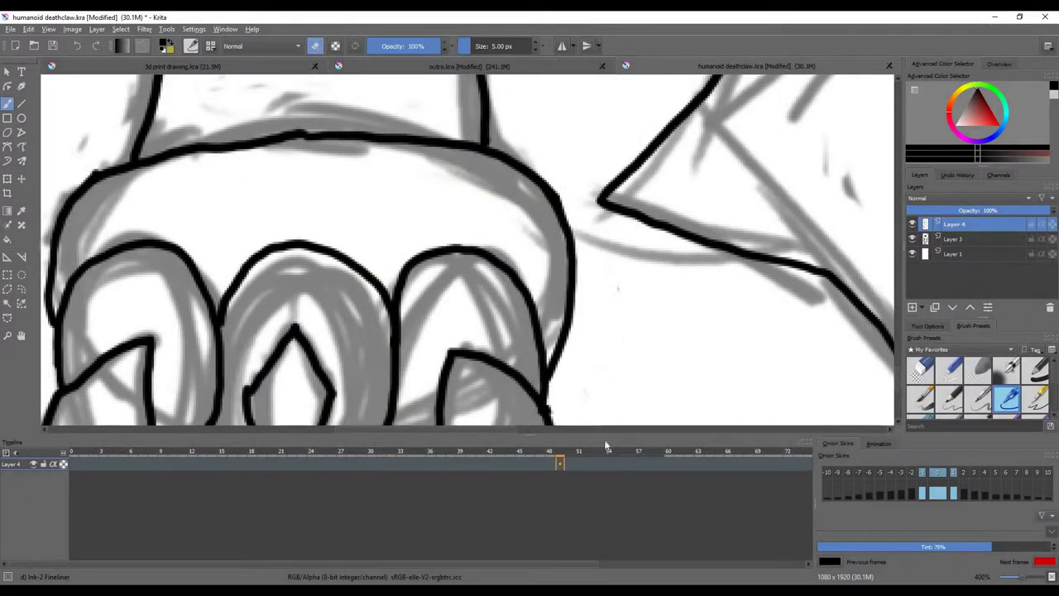
# Step: Erase the uneven top line of the left foot and redraw it as a smoother curve below the ankle
pyautogui.scroll(1, 571, 382)
pyautogui.moveTo(394, 208); pyautogui.dragTo(567, 295)
pyautogui.press('e')
pyautogui.moveTo(430, 217)
pyautogui.mouseDown()
pyautogui.moveTo(580, 289)
pyautogui.moveTo(601, 254)
pyautogui.mouseUp()
pyautogui.moveTo(225, 218)
pyautogui.mouseDown()
pyautogui.moveTo(170, 269)
pyautogui.moveTo(133, 280)
pyautogui.mouseUp()
pyautogui.press('-')
pyautogui.press('-')
pyautogui.press('+')
pyautogui.press('+')
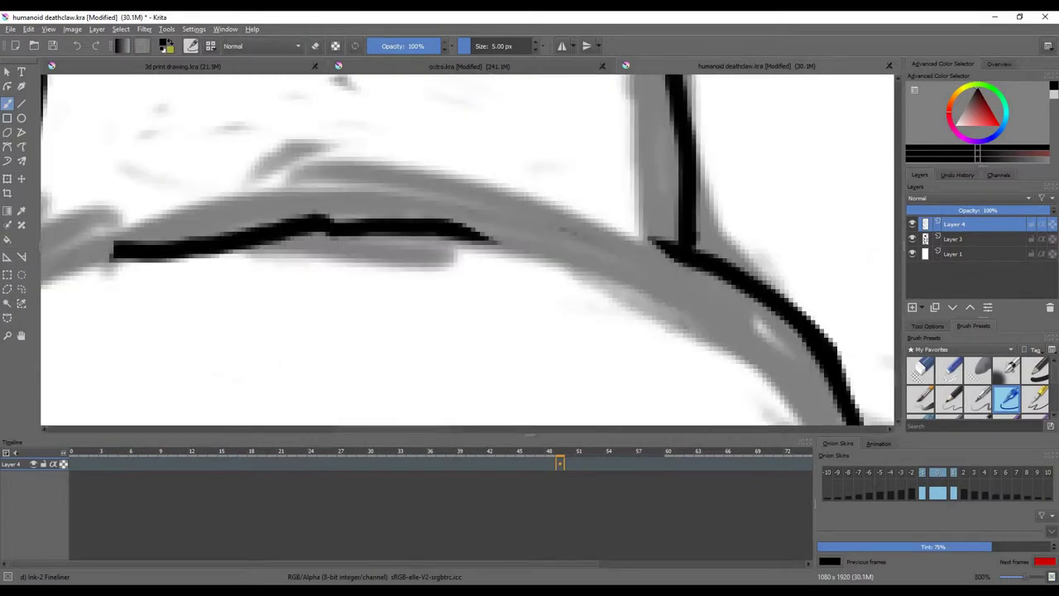
pyautogui.click(313, 51)
pyautogui.moveTo(108, 242); pyautogui.dragTo(651, 237)
# Step: Ink the short line closing off the right heel spur and the outer boundary of the right leg's scale band
pyautogui.scroll(10, 546, 259)
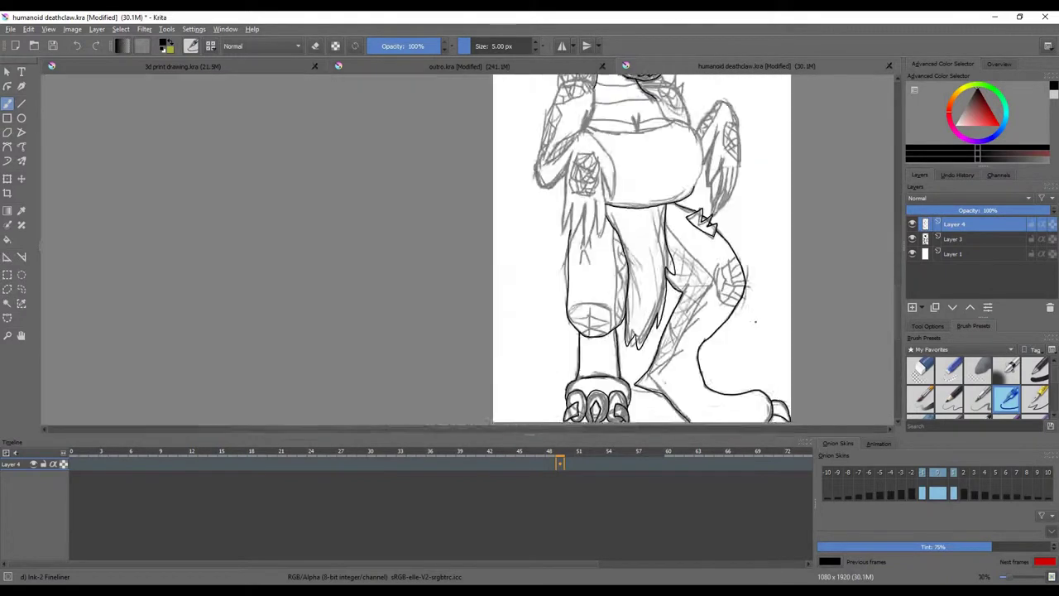
pyautogui.scroll(-5, 546, 259)
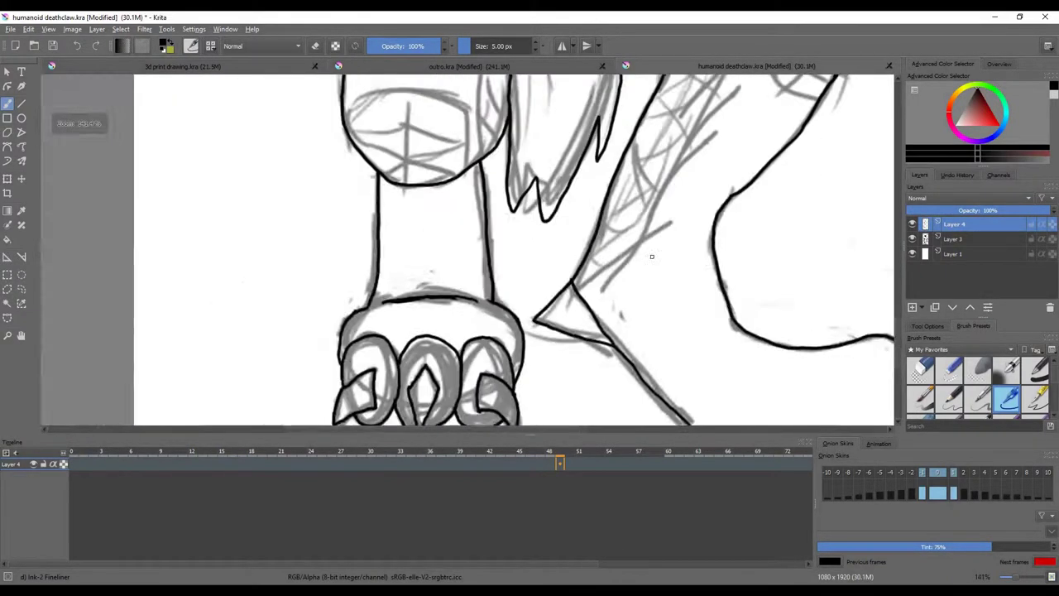
pyautogui.scroll(-4, 651, 289)
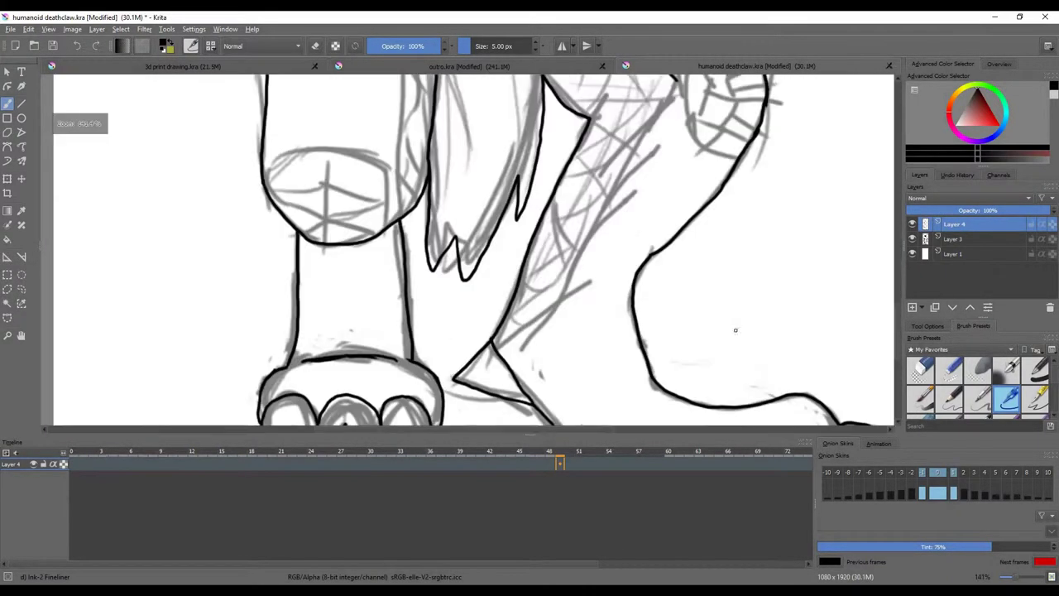
pyautogui.scroll(5, 506, 345)
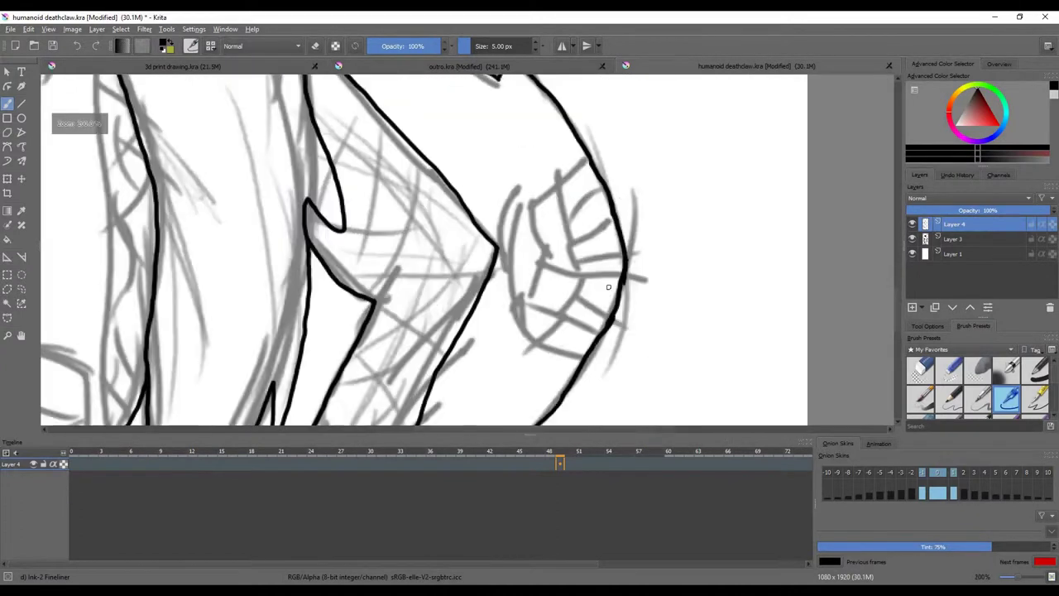
# Step: Ink the outline of the right knee's scale patch and divide it into individual plates
pyautogui.moveTo(576, 132)
pyautogui.mouseDown()
pyautogui.moveTo(461, 213)
pyautogui.moveTo(465, 336)
pyautogui.mouseUp()
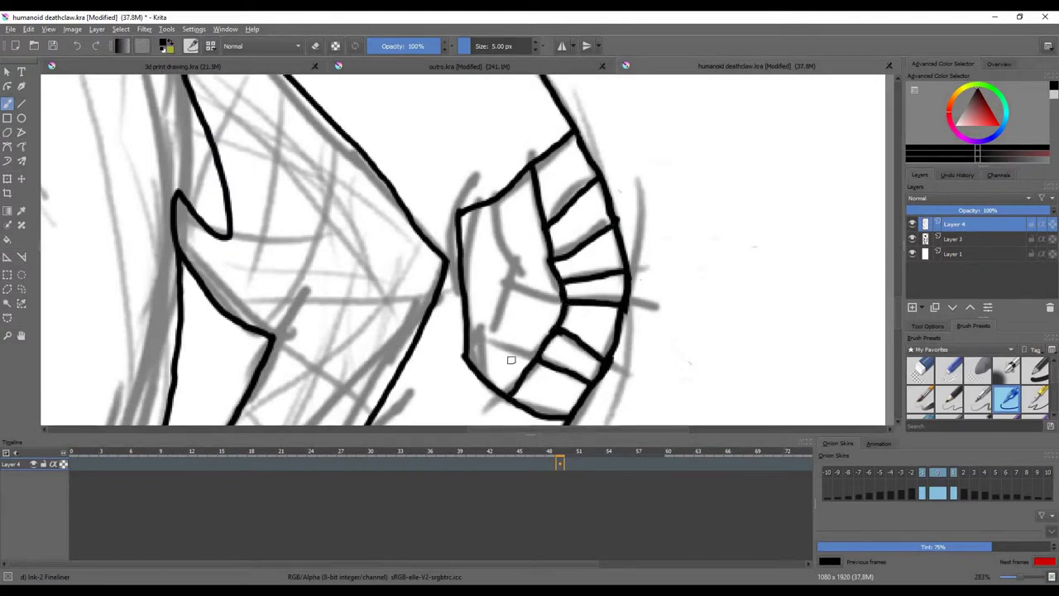
pyautogui.moveTo(474, 303); pyautogui.dragTo(468, 303)
pyautogui.moveTo(499, 304); pyautogui.dragTo(465, 348)
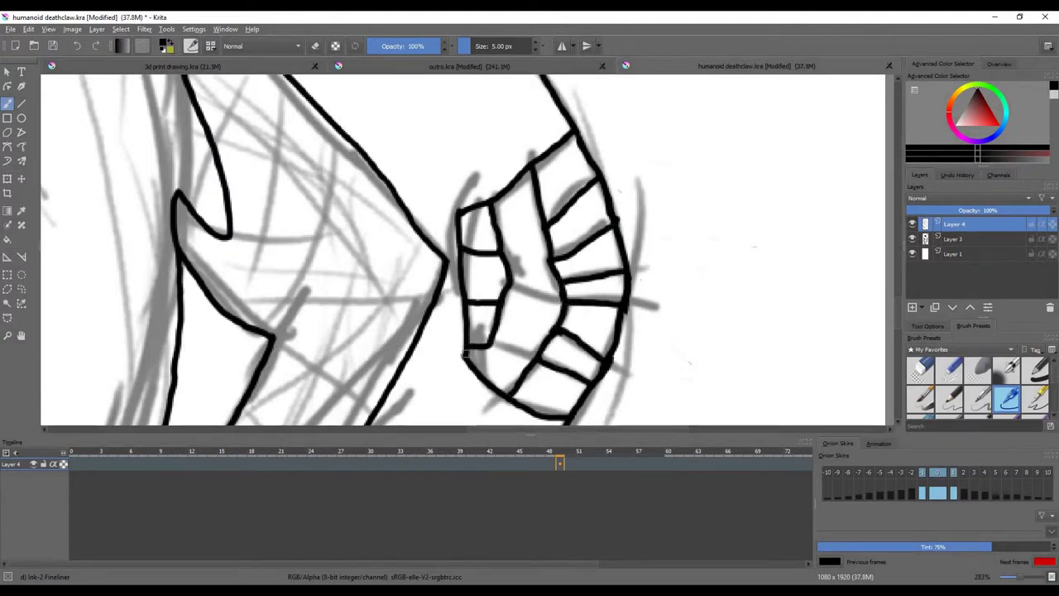
pyautogui.scroll(-5, 505, 260)
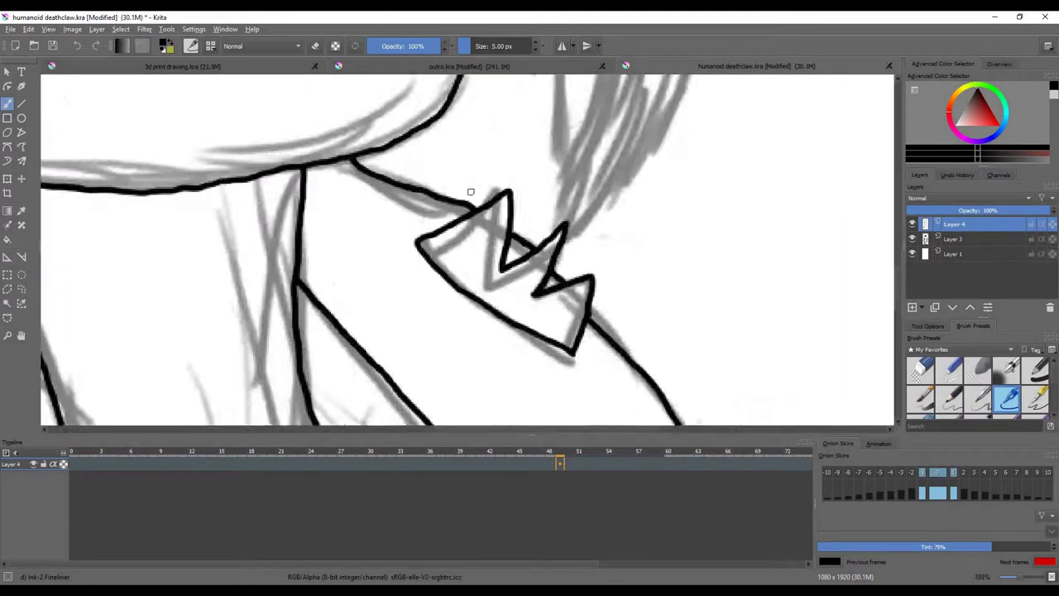
# Step: Outline the left kneecap and ink the edge of the scale strip along the left thigh's inner side
pyautogui.scroll(5, 355, 199)
pyautogui.scroll(2, 355, 198)
pyautogui.scroll(-5, 355, 199)
pyautogui.scroll(4, 367, 232)
pyautogui.moveTo(327, 222)
pyautogui.mouseDown()
pyautogui.moveTo(384, 138)
pyautogui.moveTo(567, 169)
pyautogui.moveTo(580, 281)
pyautogui.mouseUp()
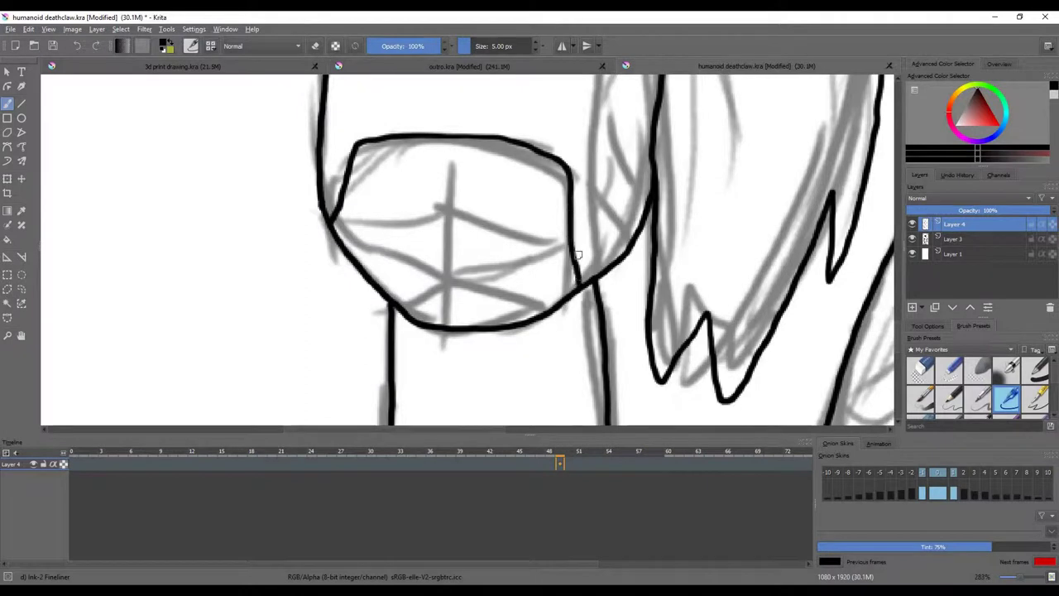
pyautogui.scroll(-5, 624, 162)
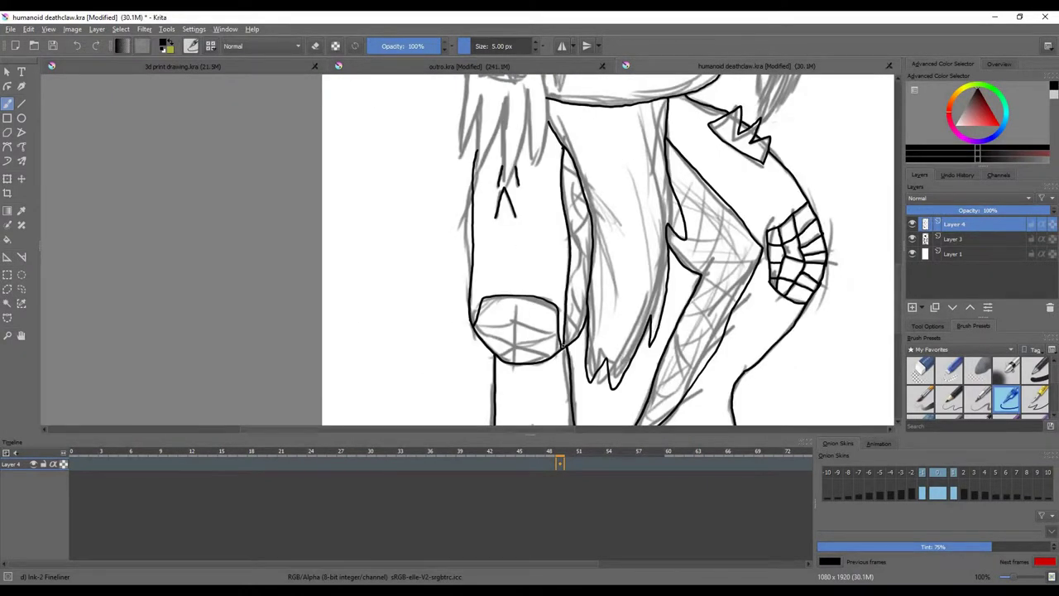
# Step: Ink the first few scales at the bottom of the right leg's scale band, just above the heel
pyautogui.scroll(-2, 544, 281)
pyautogui.scroll(3, 543, 281)
pyautogui.scroll(-5, 544, 282)
pyautogui.scroll(4, 544, 281)
pyautogui.scroll(4, 544, 281)
pyautogui.moveTo(505, 267)
pyautogui.mouseDown()
pyautogui.moveTo(546, 324)
pyautogui.moveTo(574, 230)
pyautogui.mouseUp()
pyautogui.scroll(-4, 566, 225)
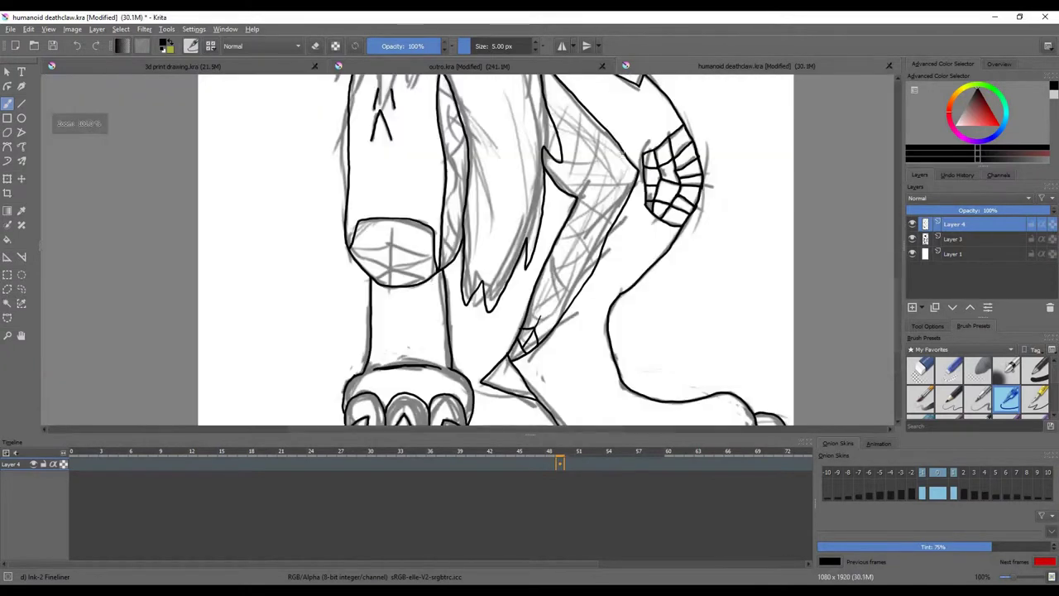
# Step: Ink a line running lengthwise through the right leg's scale band from the inner thigh down to the lower scales
pyautogui.scroll(4, 561, 287)
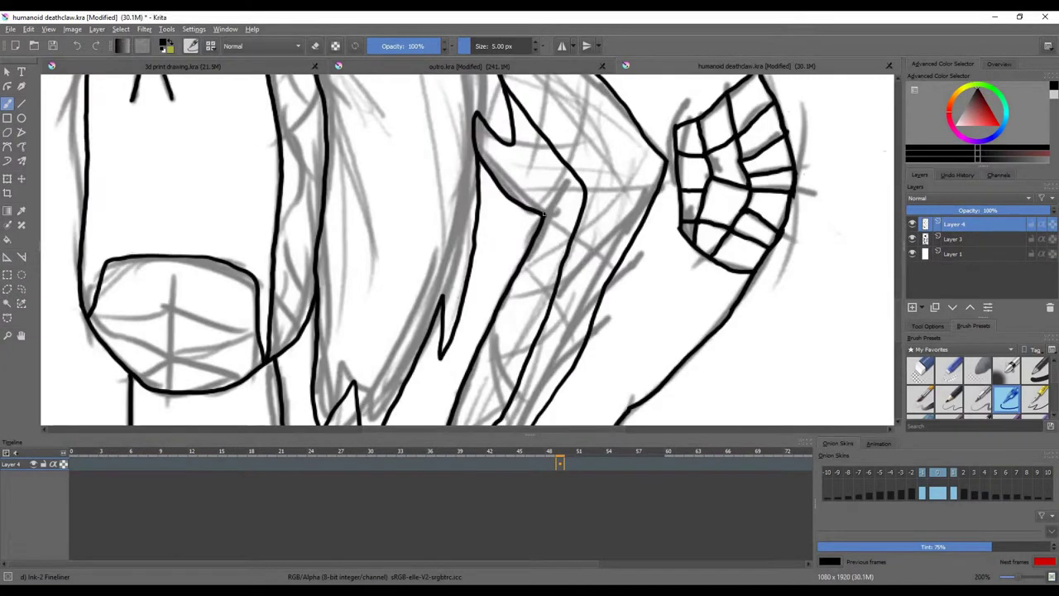
pyautogui.scroll(-1, 570, 157)
pyautogui.scroll(2, 570, 156)
pyautogui.scroll(-3, 618, 188)
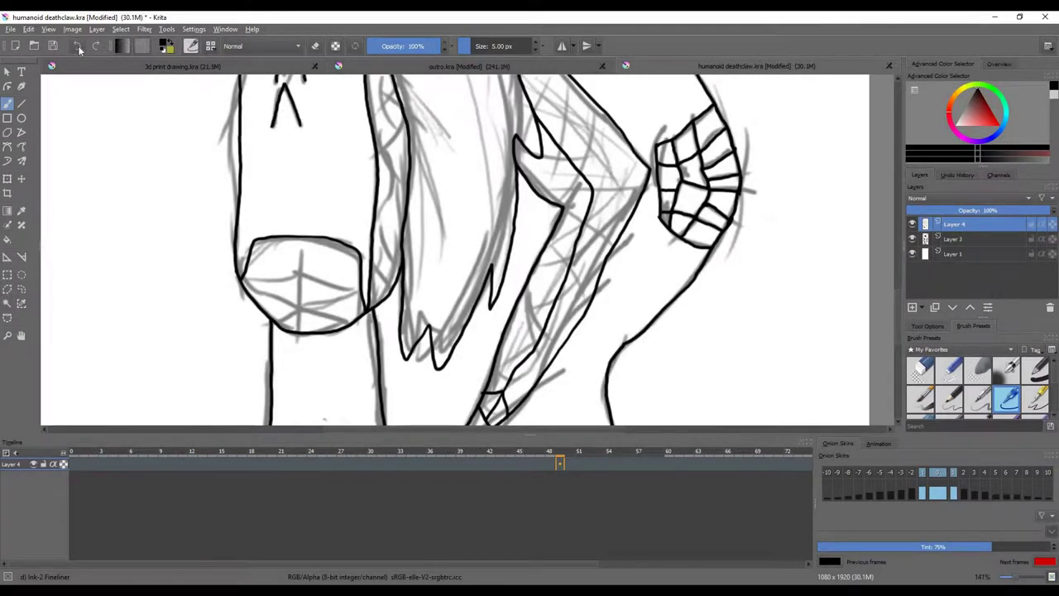
# Step: Ink the scales around the pointed spur behind the right knee, inside the inner strip of the scale band
pyautogui.scroll(2, 558, 141)
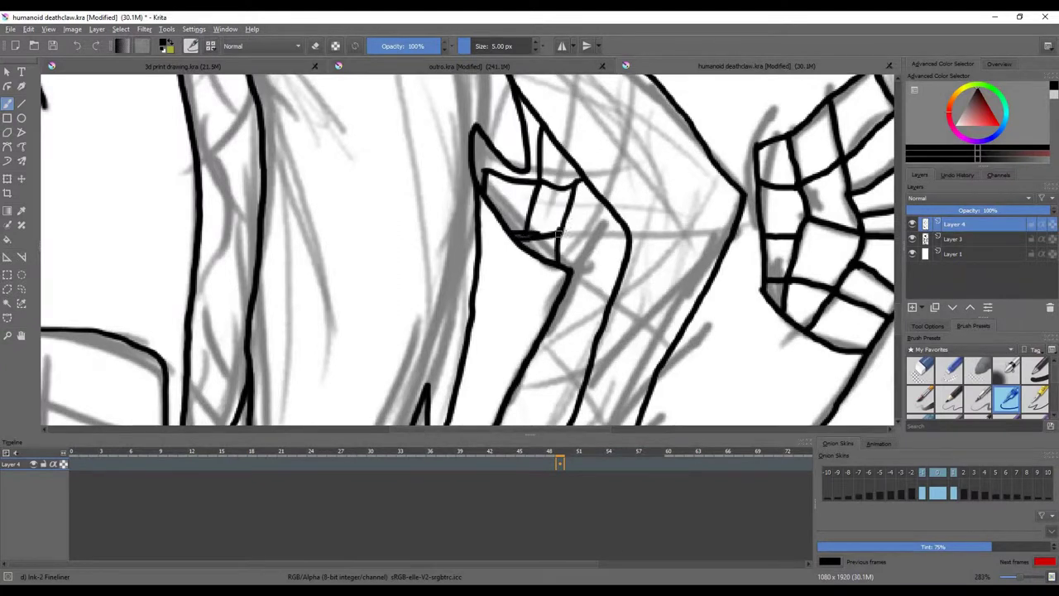
pyautogui.scroll(2, 611, 263)
pyautogui.moveTo(616, 184); pyautogui.dragTo(594, 253)
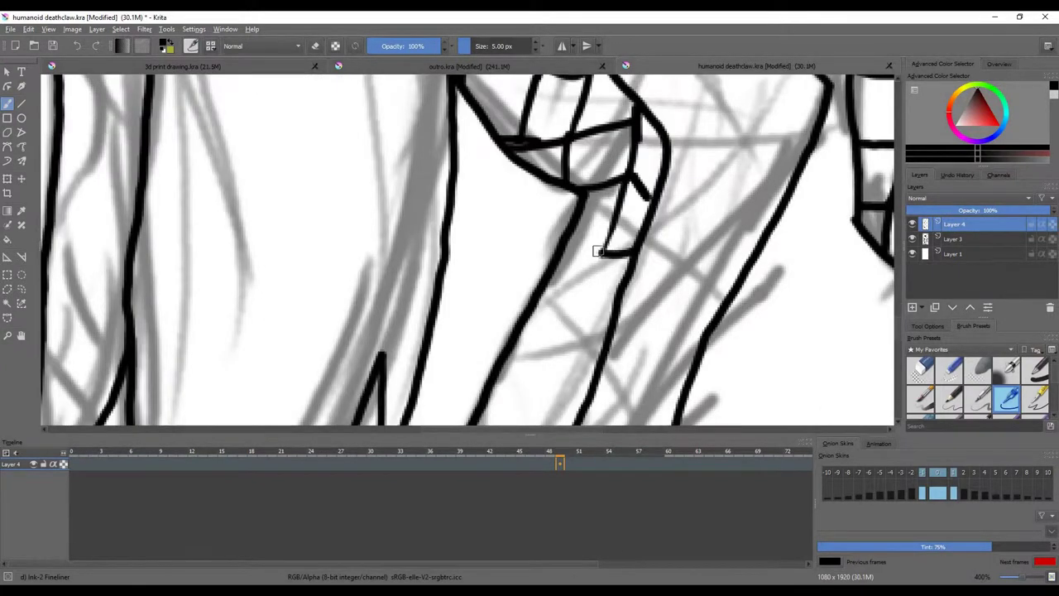
pyautogui.scroll(-1, 594, 253)
pyautogui.moveTo(630, 170)
pyautogui.mouseDown()
pyautogui.moveTo(626, 226)
pyautogui.moveTo(584, 223)
pyautogui.mouseUp()
pyautogui.scroll(-2, 584, 223)
# Step: Fill the rest of the inner strip on the right lower leg with angular scales down to the ankle
pyautogui.scroll(2, 584, 224)
pyautogui.scroll(1, 580, 253)
pyautogui.moveTo(647, 114); pyautogui.dragTo(574, 169)
pyautogui.moveTo(573, 169); pyautogui.dragTo(625, 214)
pyautogui.moveTo(550, 142); pyautogui.dragTo(580, 175)
pyautogui.moveTo(569, 171); pyautogui.dragTo(584, 254)
pyautogui.moveTo(510, 240)
pyautogui.mouseDown()
pyautogui.moveTo(589, 270)
pyautogui.moveTo(519, 288)
pyautogui.mouseUp()
pyautogui.moveTo(556, 308); pyautogui.dragTo(517, 288)
pyautogui.scroll(-2, 517, 288)
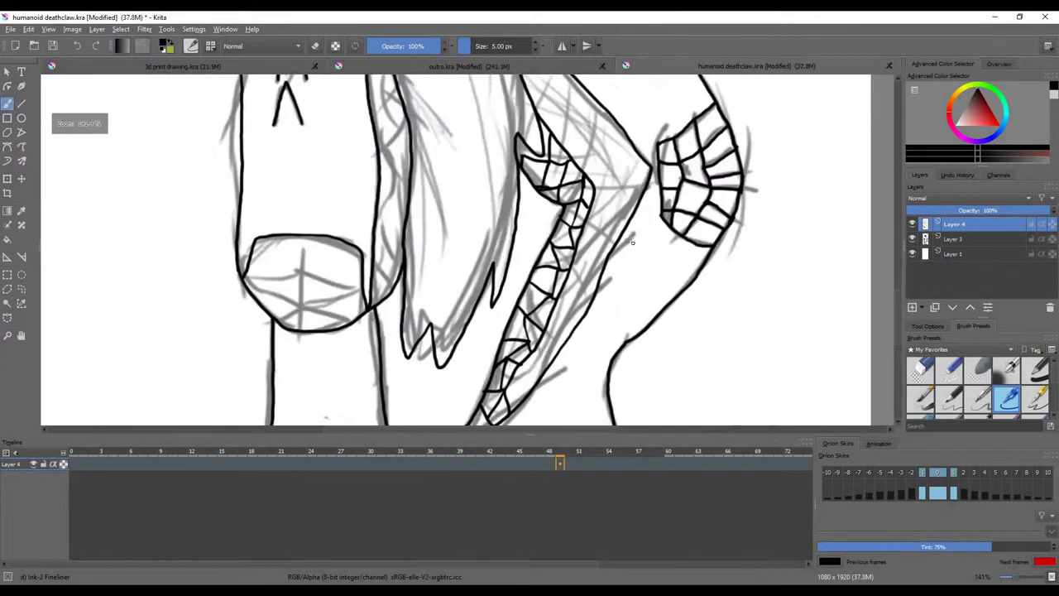
# Step: Ink the scales at the narrow upper end of the right thigh's inner scale area
pyautogui.scroll(1, 505, 126)
pyautogui.moveTo(488, 141); pyautogui.dragTo(501, 203)
pyautogui.moveTo(546, 200); pyautogui.dragTo(452, 203)
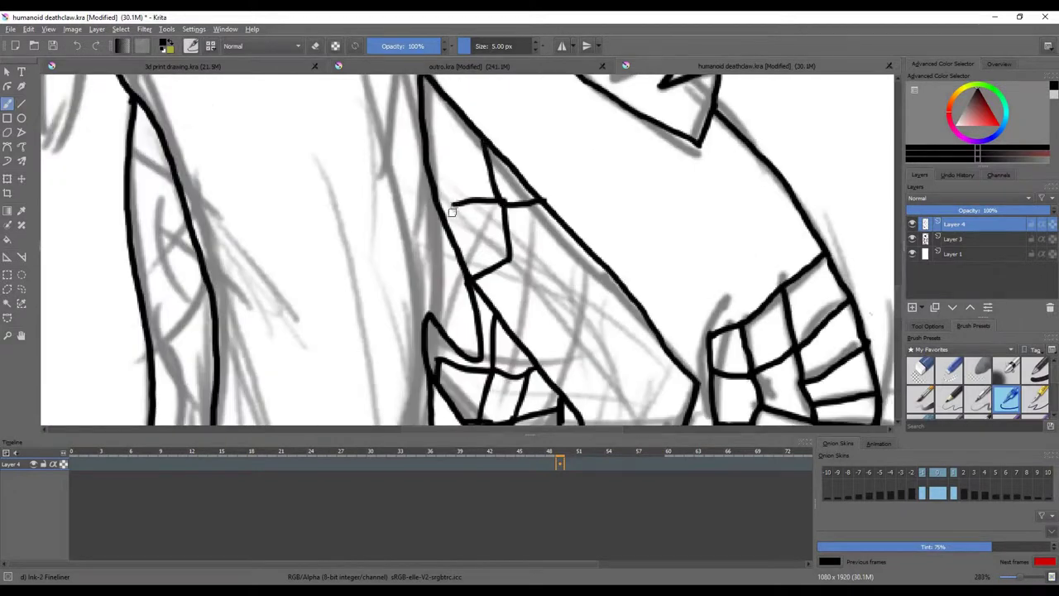
pyautogui.moveTo(447, 138); pyautogui.dragTo(461, 113)
pyautogui.scroll(-3, 460, 112)
# Step: Continue the scale pattern down the right inner thigh toward the bend of the knee
pyautogui.scroll(3, 496, 166)
pyautogui.moveTo(511, 153)
pyautogui.mouseDown()
pyautogui.moveTo(506, 207)
pyautogui.moveTo(532, 180)
pyautogui.mouseUp()
pyautogui.moveTo(511, 217); pyautogui.dragTo(497, 252)
pyautogui.moveTo(553, 234); pyautogui.dragTo(589, 220)
pyautogui.moveTo(560, 237)
pyautogui.mouseDown()
pyautogui.moveTo(567, 290)
pyautogui.moveTo(530, 312)
pyautogui.moveTo(540, 358)
pyautogui.moveTo(610, 267)
pyautogui.mouseUp()
pyautogui.scroll(1, 533, 308)
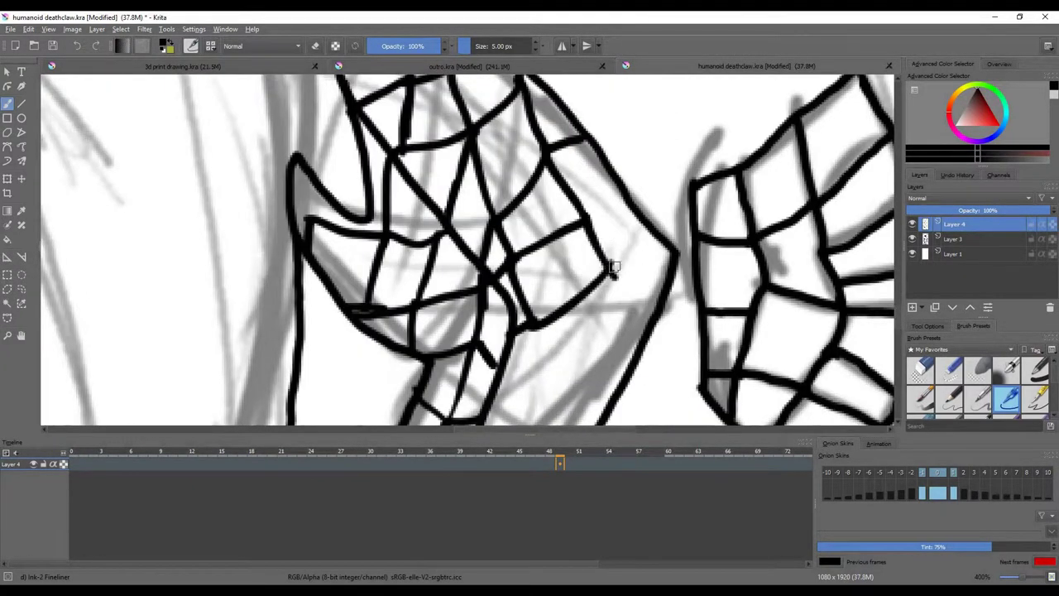
# Step: Ink the scales at the bend of the right knee and the start of the lower leg's outer strip
pyautogui.scroll(1, 610, 267)
pyautogui.moveTo(579, 118)
pyautogui.mouseDown()
pyautogui.moveTo(597, 248)
pyautogui.moveTo(463, 205)
pyautogui.moveTo(500, 248)
pyautogui.moveTo(495, 319)
pyautogui.moveTo(570, 197)
pyautogui.mouseUp()
pyautogui.scroll(-3, 604, 263)
pyautogui.scroll(2, 605, 263)
pyautogui.moveTo(557, 152); pyautogui.dragTo(521, 238)
pyautogui.moveTo(560, 236)
pyautogui.mouseDown()
pyautogui.moveTo(514, 244)
pyautogui.moveTo(437, 288)
pyautogui.mouseUp()
pyautogui.moveTo(497, 290); pyautogui.dragTo(520, 211)
pyautogui.moveTo(545, 252); pyautogui.dragTo(468, 269)
# Step: Fill the outer strip of the right lower leg with scales down to the ankle
pyautogui.moveTo(495, 220)
pyautogui.mouseDown()
pyautogui.moveTo(463, 273)
pyautogui.moveTo(520, 195)
pyautogui.mouseUp()
pyautogui.moveTo(520, 175)
pyautogui.mouseDown()
pyautogui.moveTo(467, 219)
pyautogui.moveTo(506, 248)
pyautogui.mouseUp()
pyautogui.moveTo(538, 233)
pyautogui.mouseDown()
pyautogui.moveTo(510, 259)
pyautogui.moveTo(485, 316)
pyautogui.mouseUp()
pyautogui.moveTo(500, 213); pyautogui.dragTo(457, 290)
pyautogui.moveTo(490, 280); pyautogui.dragTo(452, 296)
pyautogui.moveTo(464, 260); pyautogui.dragTo(435, 294)
pyautogui.moveTo(508, 228); pyautogui.dragTo(490, 280)
pyautogui.moveTo(506, 232); pyautogui.dragTo(426, 267)
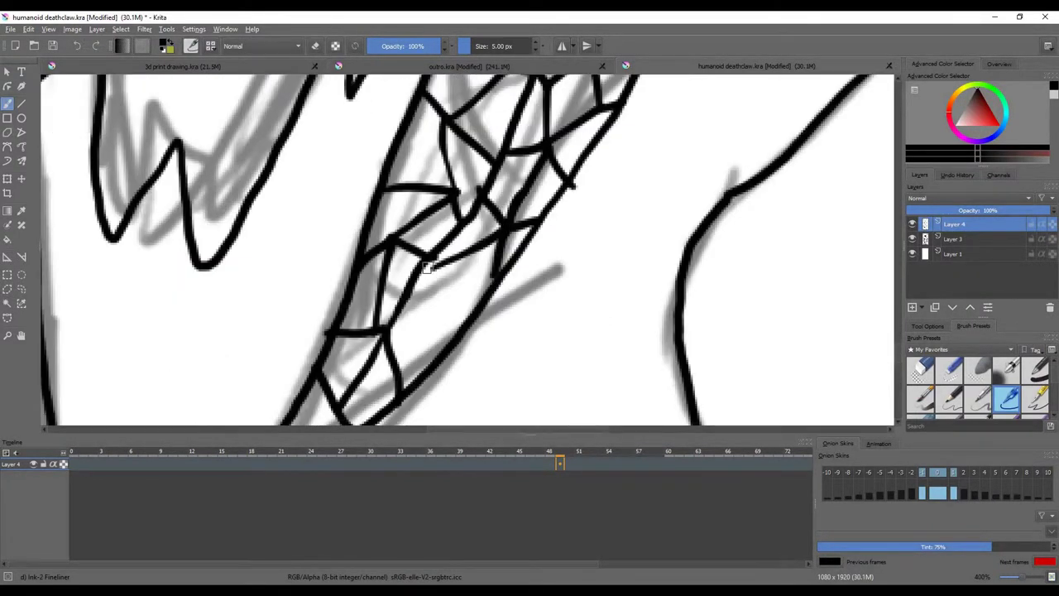
pyautogui.moveTo(462, 308); pyautogui.dragTo(391, 329)
# Step: Erase segments of the lengthwise dividing line between the scales on the right lower leg
pyautogui.press('e')
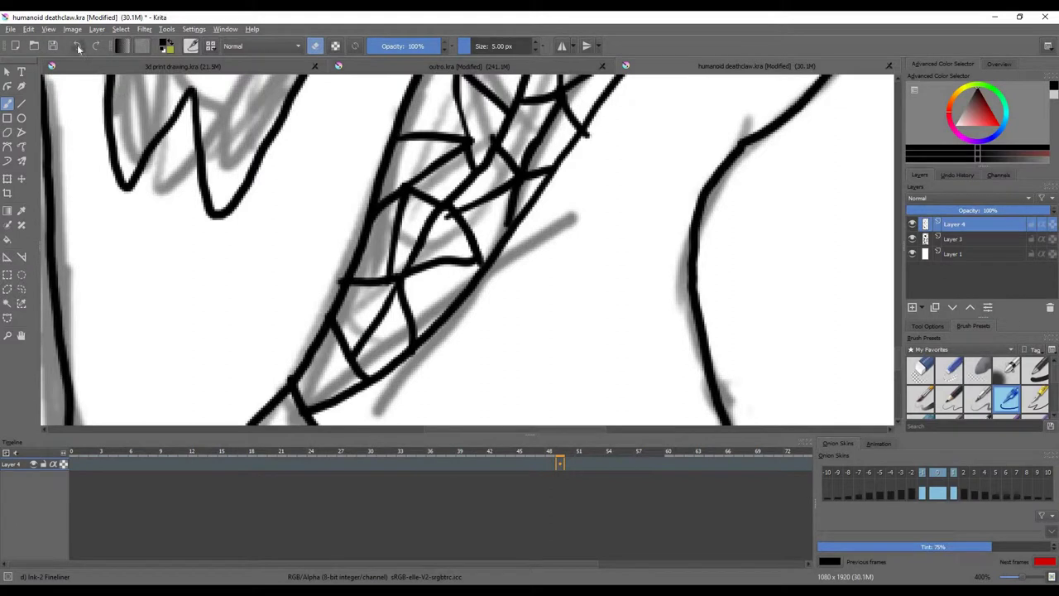
pyautogui.scroll(2, 403, 208)
pyautogui.scroll(-3, 402, 208)
pyautogui.scroll(2, 502, 171)
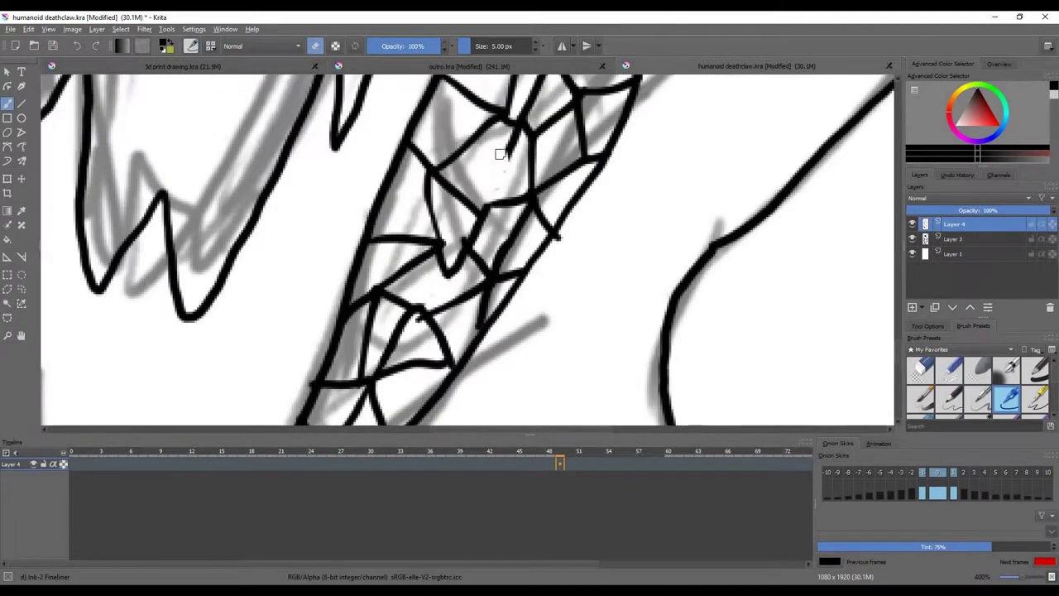
pyautogui.scroll(-2, 501, 154)
pyautogui.scroll(3, 505, 124)
pyautogui.moveTo(481, 258); pyautogui.dragTo(436, 309)
# Step: Erase segments of the lengthwise dividing line through the scales behind the right knee and on the inner thigh
pyautogui.scroll(2, 436, 310)
pyautogui.press('e')
pyautogui.scroll(-1, 430, 248)
pyautogui.press('e')
pyautogui.scroll(-3, 505, 174)
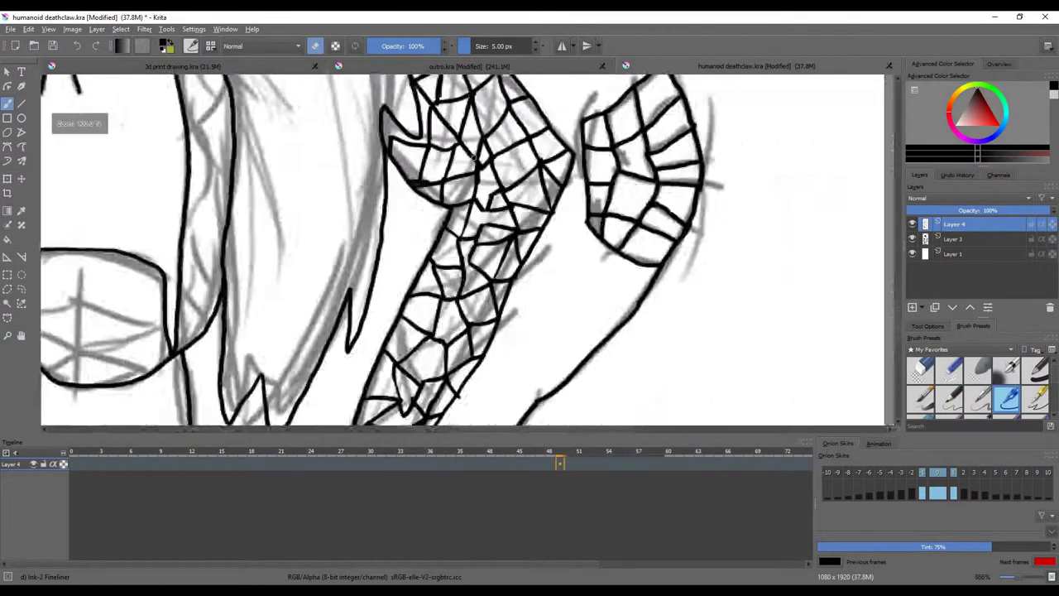
pyautogui.scroll(1, 473, 159)
pyautogui.scroll(-3, 480, 213)
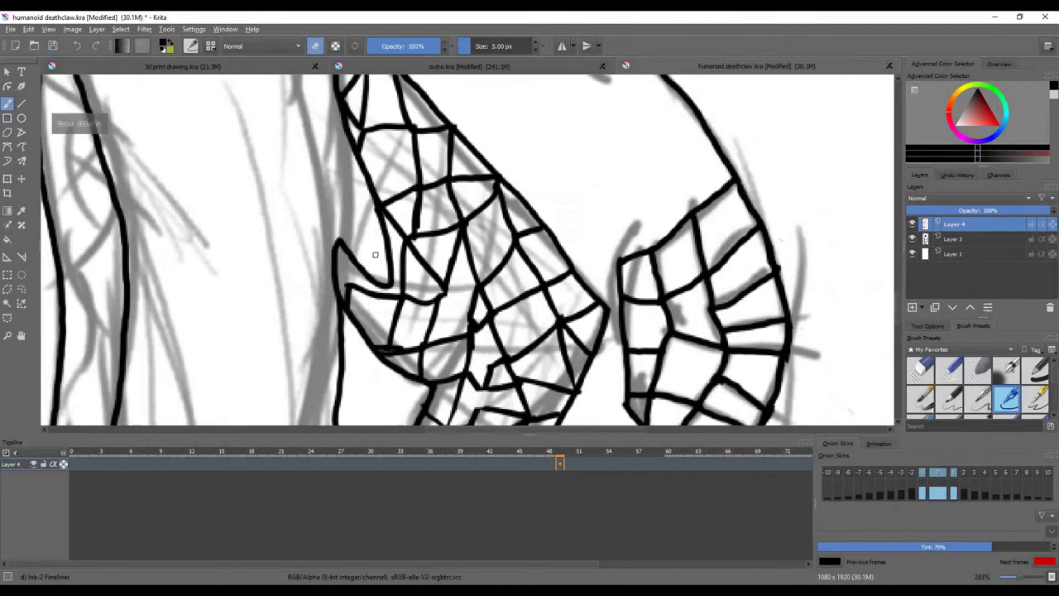
pyautogui.scroll(1, 375, 254)
pyautogui.press('e')
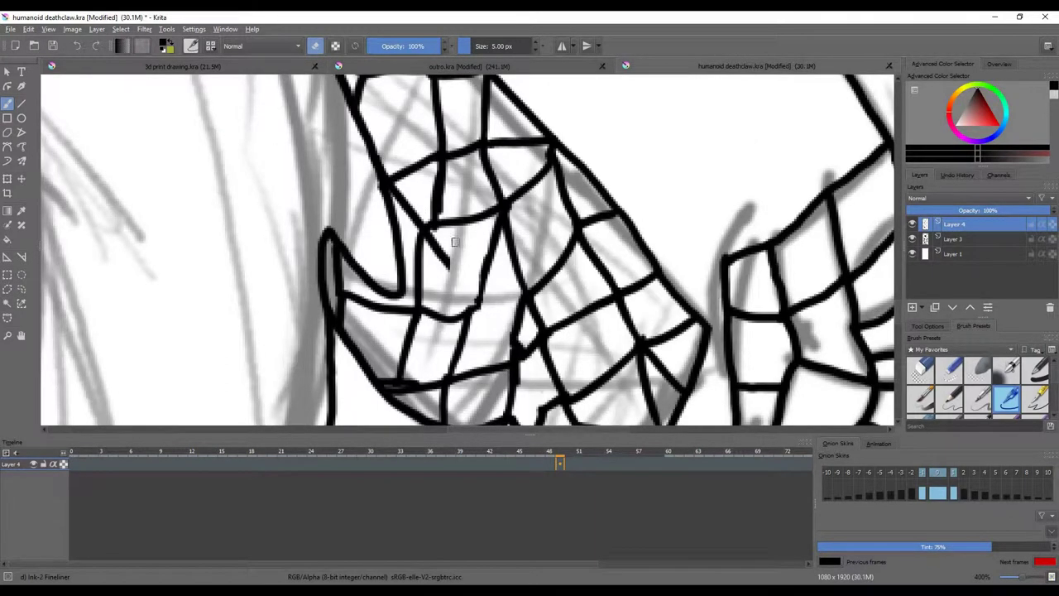
pyautogui.hotkey('ctrl', 'z')
# Step: Ink the scale lines inside the left knee patch, dividing it into angular scales down to its rounded lower edge
pyautogui.scroll(-2, 454, 242)
pyautogui.scroll(1, 397, 198)
pyautogui.moveTo(394, 110); pyautogui.dragTo(388, 221)
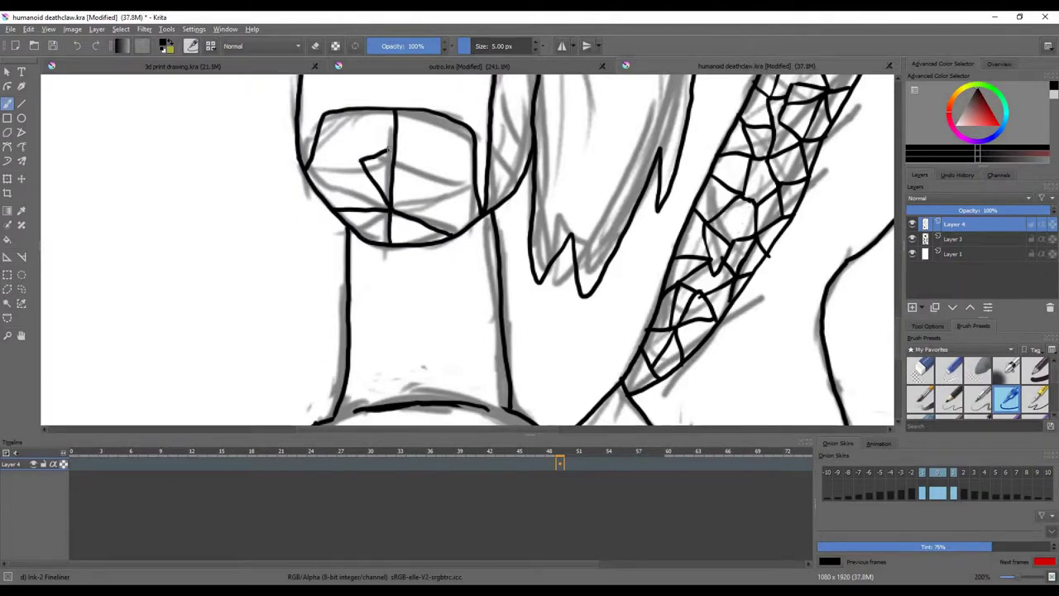
pyautogui.scroll(3, 386, 150)
pyautogui.moveTo(298, 120); pyautogui.dragTo(341, 247)
pyautogui.moveTo(341, 247)
pyautogui.mouseDown()
pyautogui.moveTo(199, 223)
pyautogui.moveTo(248, 377)
pyautogui.mouseUp()
pyautogui.moveTo(447, 217)
pyautogui.mouseDown()
pyautogui.moveTo(570, 188)
pyautogui.moveTo(638, 243)
pyautogui.moveTo(544, 295)
pyautogui.mouseUp()
pyautogui.moveTo(568, 390); pyautogui.dragTo(567, 237)
pyautogui.moveTo(565, 133)
pyautogui.mouseDown()
pyautogui.moveTo(567, 237)
pyautogui.moveTo(646, 306)
pyautogui.mouseUp()
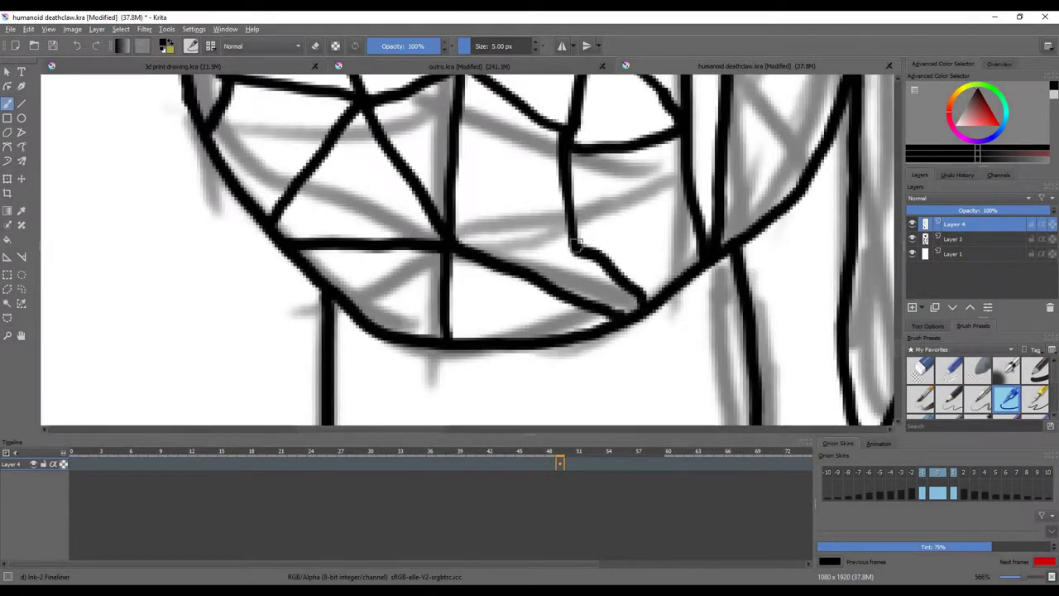
pyautogui.moveTo(569, 245); pyautogui.dragTo(685, 176)
pyautogui.moveTo(530, 210)
pyautogui.mouseDown()
pyautogui.moveTo(473, 158)
pyautogui.moveTo(538, 121)
pyautogui.moveTo(541, 238)
pyautogui.mouseUp()
# Step: Ink the upper scales in the narrow strip along the inner edge of the left thigh
pyautogui.scroll(-4, 473, 158)
pyautogui.scroll(-3, 541, 237)
pyautogui.scroll(5, 528, 167)
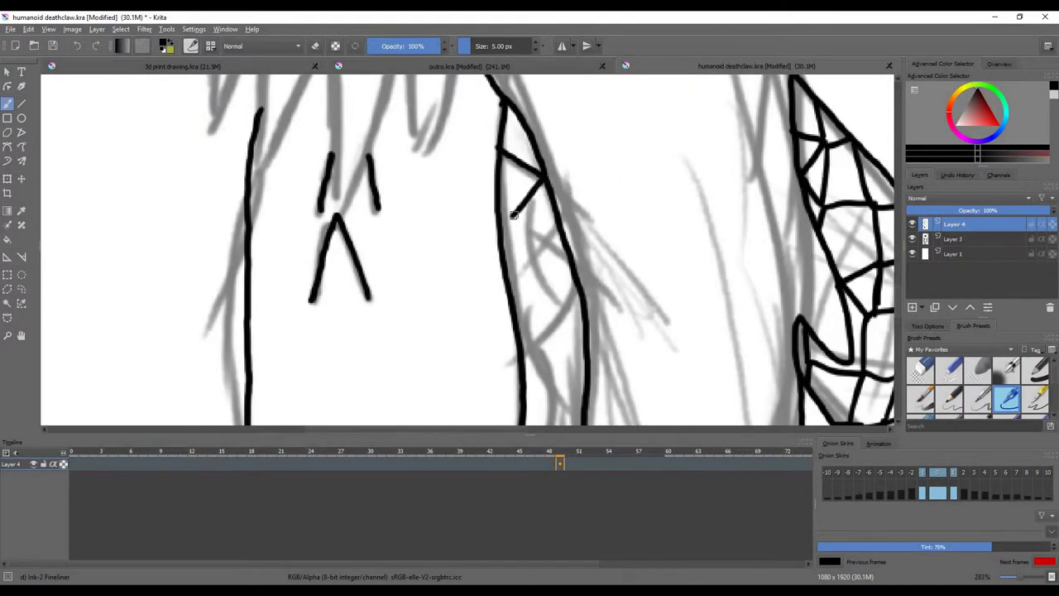
pyautogui.scroll(-3, 577, 302)
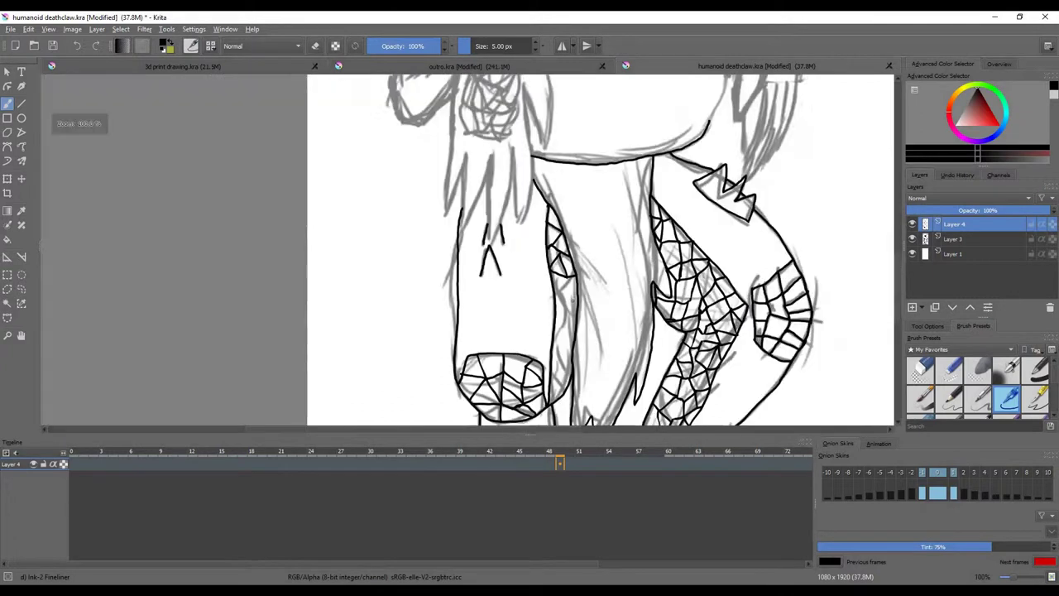
pyautogui.scroll(5, 577, 302)
pyautogui.moveTo(561, 207)
pyautogui.mouseDown()
pyautogui.moveTo(513, 280)
pyautogui.moveTo(616, 244)
pyautogui.moveTo(497, 311)
pyautogui.mouseUp()
pyautogui.scroll(-1, 497, 310)
pyautogui.moveTo(530, 240); pyautogui.dragTo(600, 327)
pyautogui.scroll(-2, 571, 273)
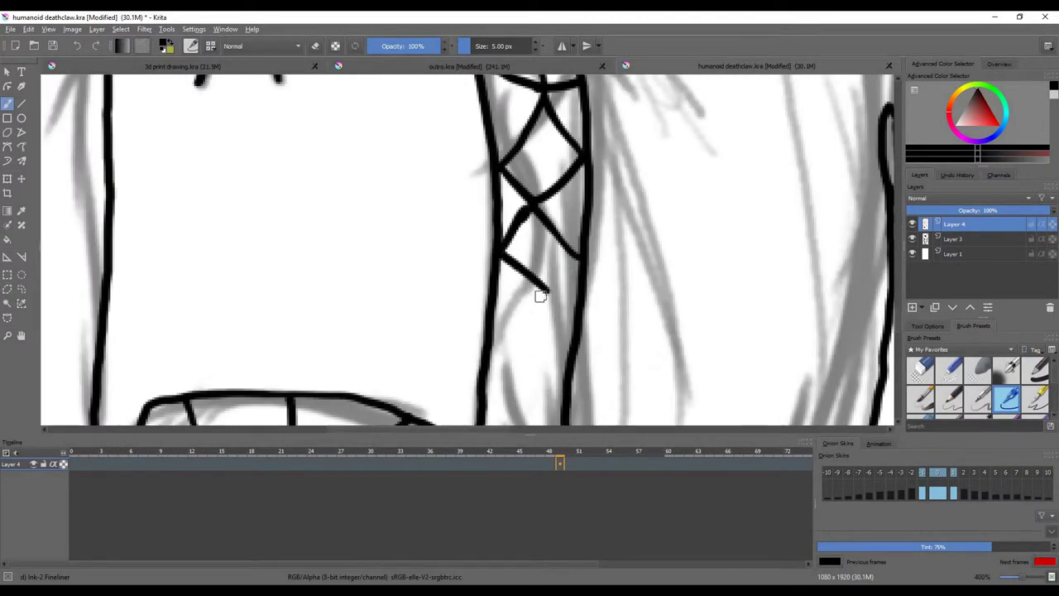
# Step: Fill the rest of the left thigh's inner strip with crossing scale lines down to the knee
pyautogui.scroll(-2, 541, 295)
pyautogui.scroll(2, 579, 191)
pyautogui.moveTo(579, 191); pyautogui.dragTo(583, 279)
pyautogui.scroll(1, 582, 276)
pyautogui.moveTo(595, 197); pyautogui.dragTo(496, 265)
pyautogui.scroll(-1, 574, 248)
pyautogui.moveTo(591, 154)
pyautogui.mouseDown()
pyautogui.moveTo(508, 273)
pyautogui.moveTo(536, 367)
pyautogui.mouseUp()
pyautogui.scroll(-1, 551, 323)
pyautogui.moveTo(593, 260); pyautogui.dragTo(565, 339)
pyautogui.moveTo(617, 207); pyautogui.dragTo(546, 273)
pyautogui.scroll(3, 536, 304)
pyautogui.scroll(-8, 536, 304)
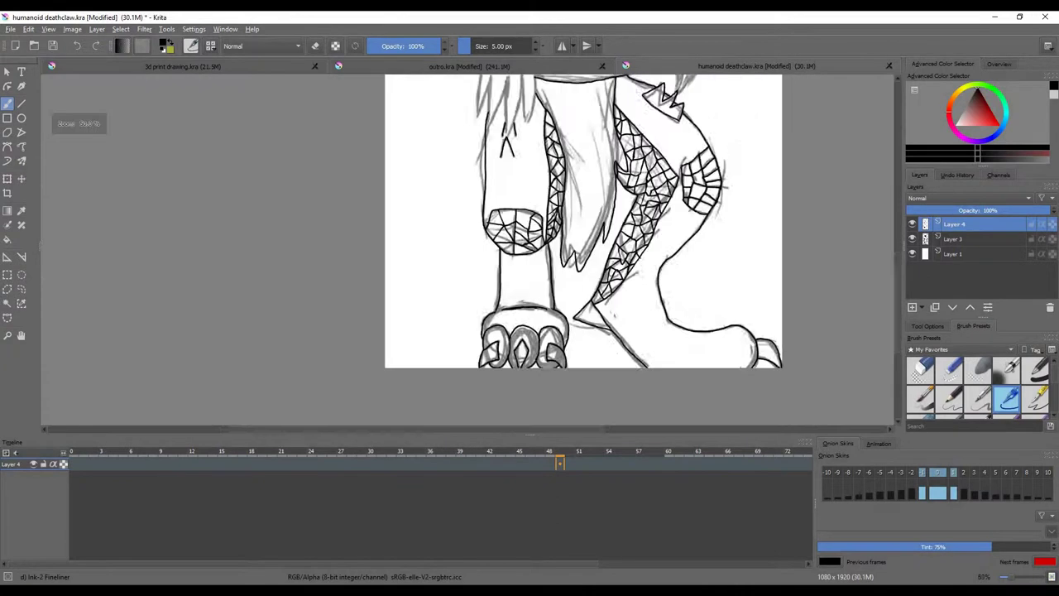
# Step: Ink three spikes on the right shoulder and the curved lower edge of its scale patch
pyautogui.scroll(1, 414, 207)
pyautogui.scroll(-1, 420, 143)
pyautogui.scroll(1, 419, 143)
pyautogui.scroll(3, 420, 145)
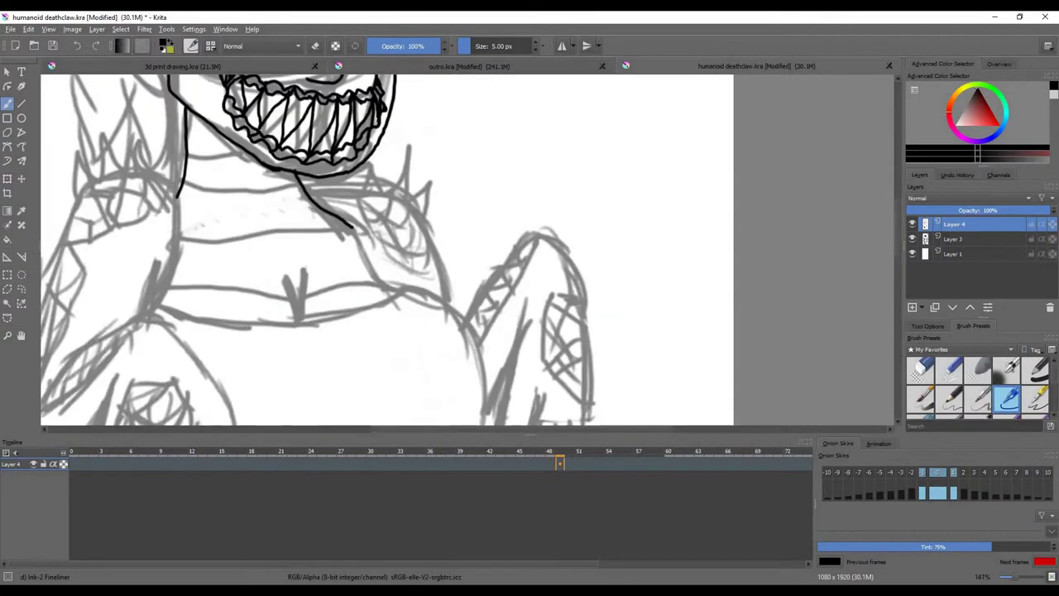
pyautogui.moveTo(346, 214)
pyautogui.mouseDown()
pyautogui.moveTo(361, 157)
pyautogui.moveTo(447, 149)
pyautogui.mouseUp()
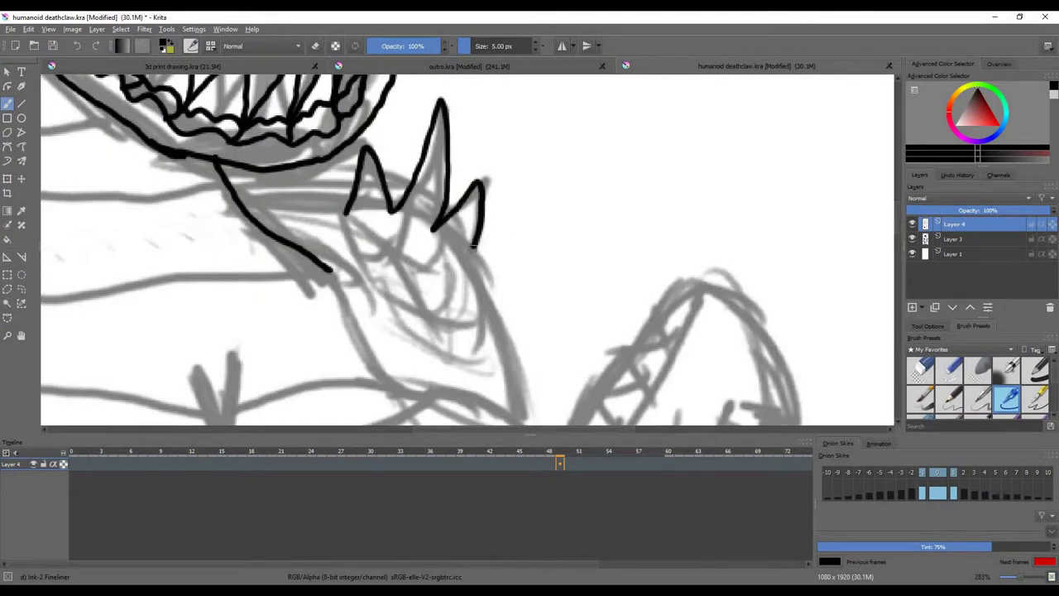
pyautogui.moveTo(390, 209)
pyautogui.mouseDown()
pyautogui.moveTo(388, 225)
pyautogui.moveTo(488, 318)
pyautogui.mouseUp()
pyautogui.scroll(1, 488, 318)
pyautogui.moveTo(448, 184); pyautogui.dragTo(486, 325)
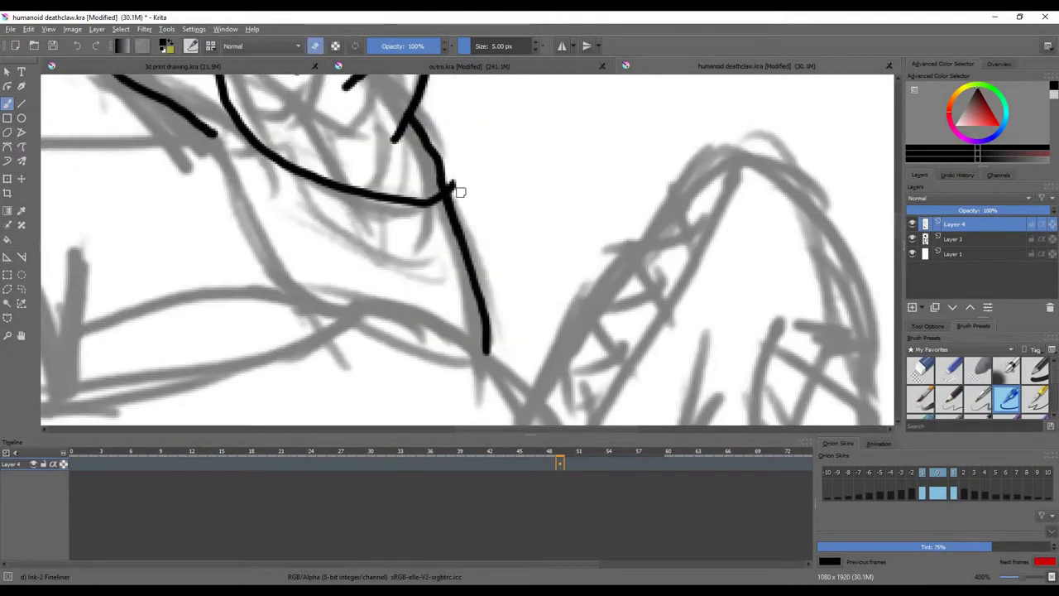
# Step: Ink both edges of the right upper arm down to the belly and erase the overshooting line ends
pyautogui.scroll(-1, 291, 137)
pyautogui.moveTo(457, 258); pyautogui.dragTo(514, 321)
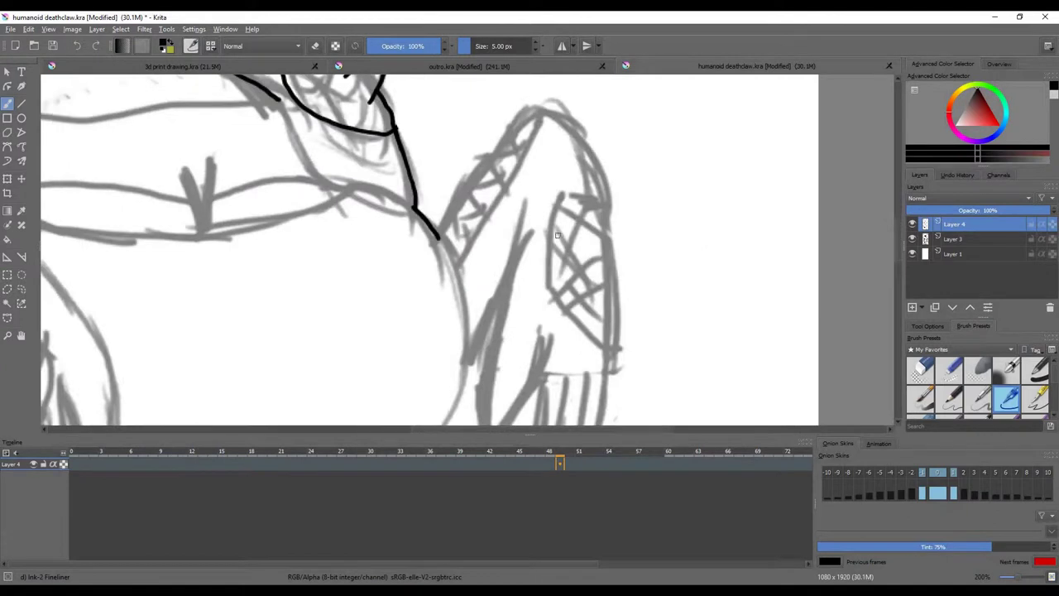
pyautogui.moveTo(291, 137); pyautogui.dragTo(347, 240)
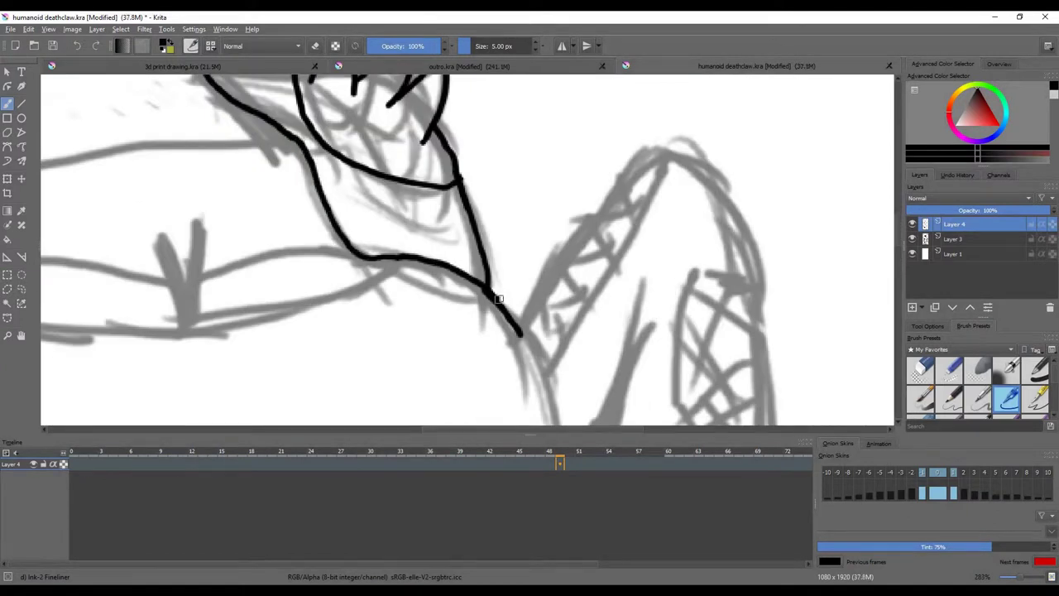
pyautogui.click(315, 45)
pyautogui.scroll(2, 420, 272)
pyautogui.moveTo(402, 201); pyautogui.dragTo(372, 274)
# Step: Ink the right side of the belly down to the waist curve and clean up the overlap where the lines join
pyautogui.scroll(-3, 373, 273)
pyautogui.scroll(1, 467, 248)
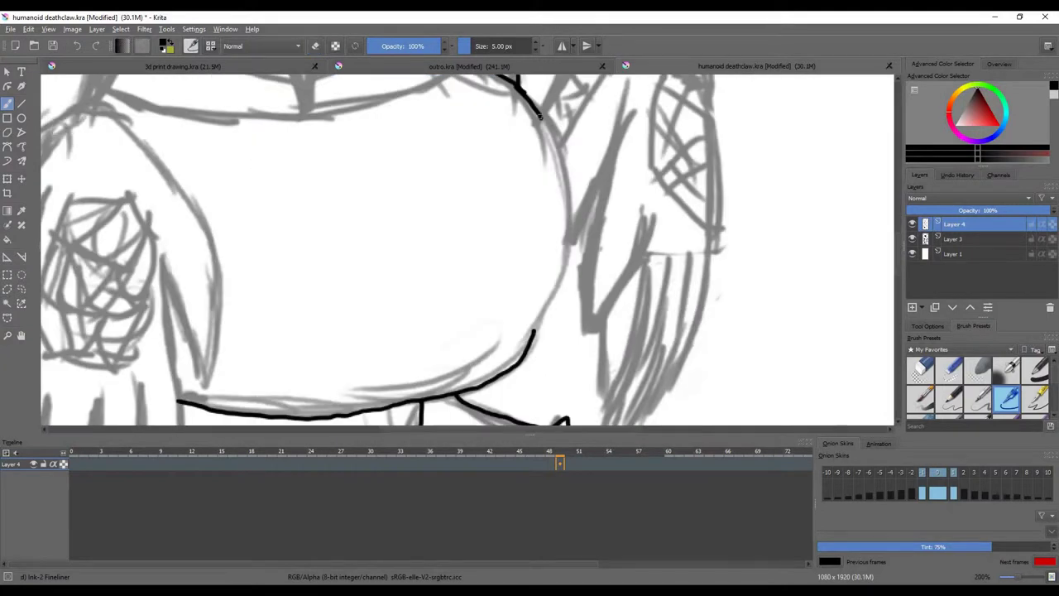
pyautogui.moveTo(540, 118); pyautogui.dragTo(569, 284)
pyautogui.press('e')
pyautogui.scroll(1, 522, 357)
pyautogui.moveTo(537, 235); pyautogui.dragTo(501, 307)
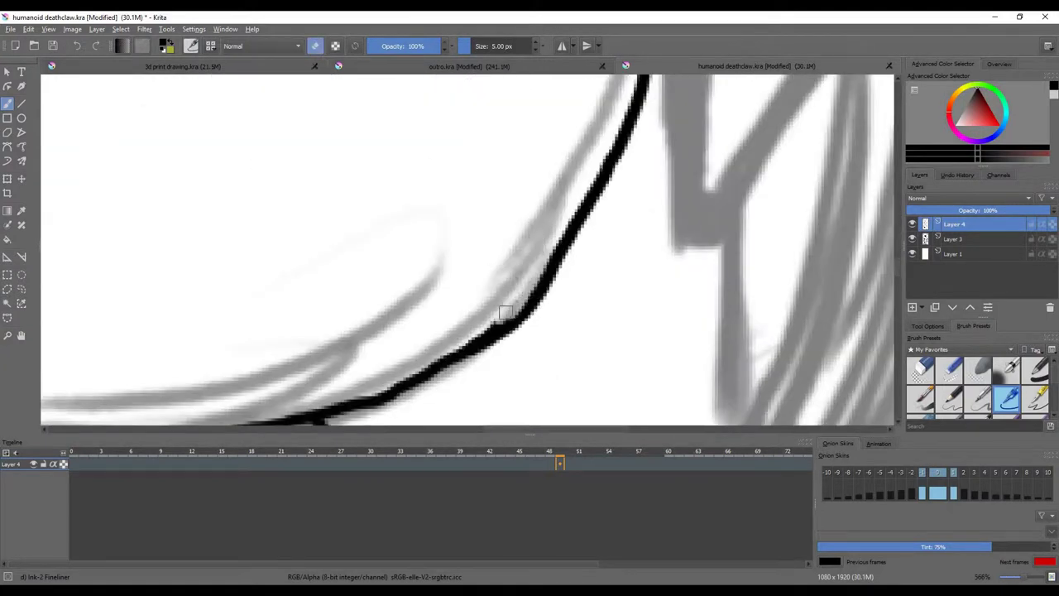
pyautogui.scroll(-4, 501, 307)
pyautogui.scroll(2, 414, 248)
pyautogui.press('e')
pyautogui.scroll(3, 487, 240)
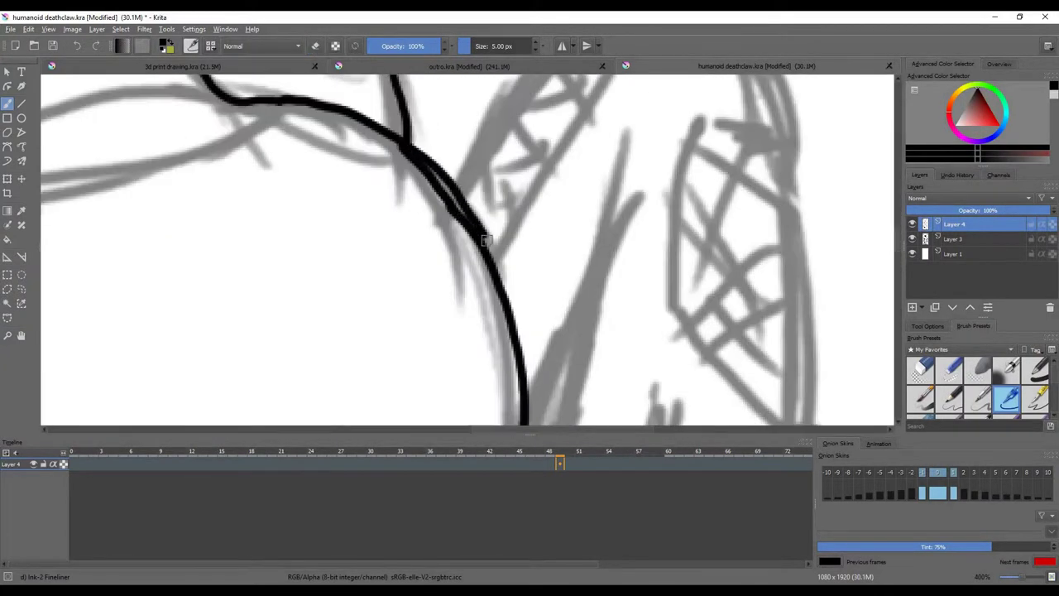
# Step: Ink the right arm's bent outline, its inner forearm edge and the long fingers of the hand
pyautogui.scroll(-3, 488, 248)
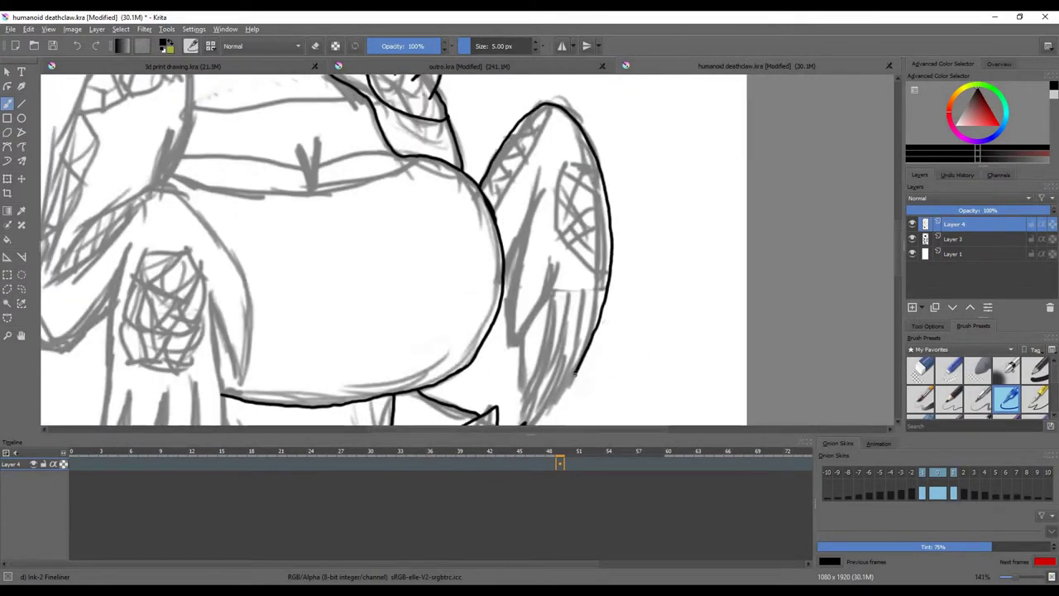
pyautogui.scroll(1, 499, 293)
pyautogui.moveTo(541, 211); pyautogui.dragTo(541, 164)
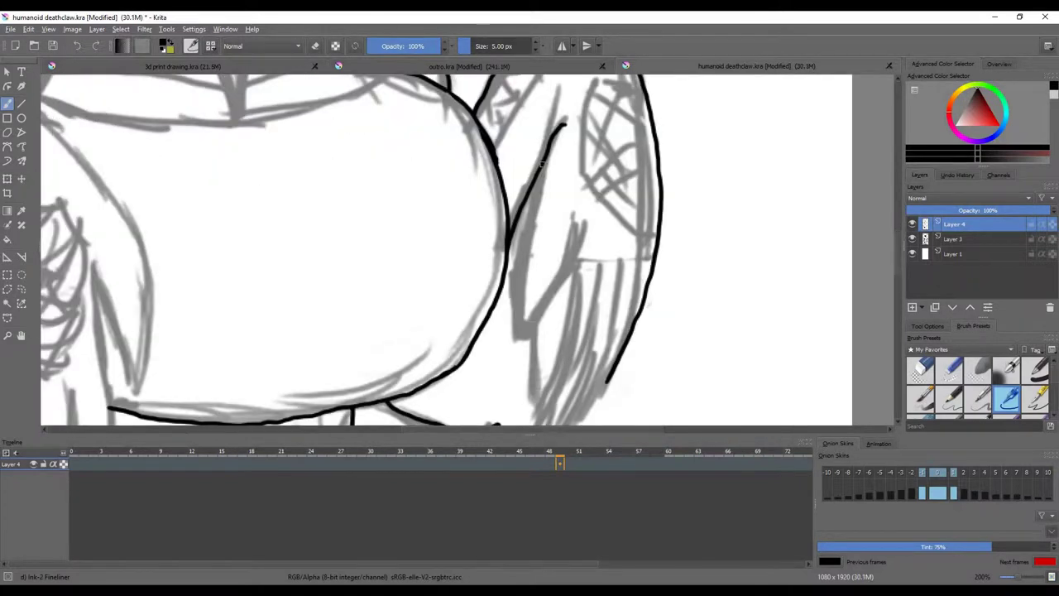
pyautogui.moveTo(528, 344); pyautogui.dragTo(547, 253)
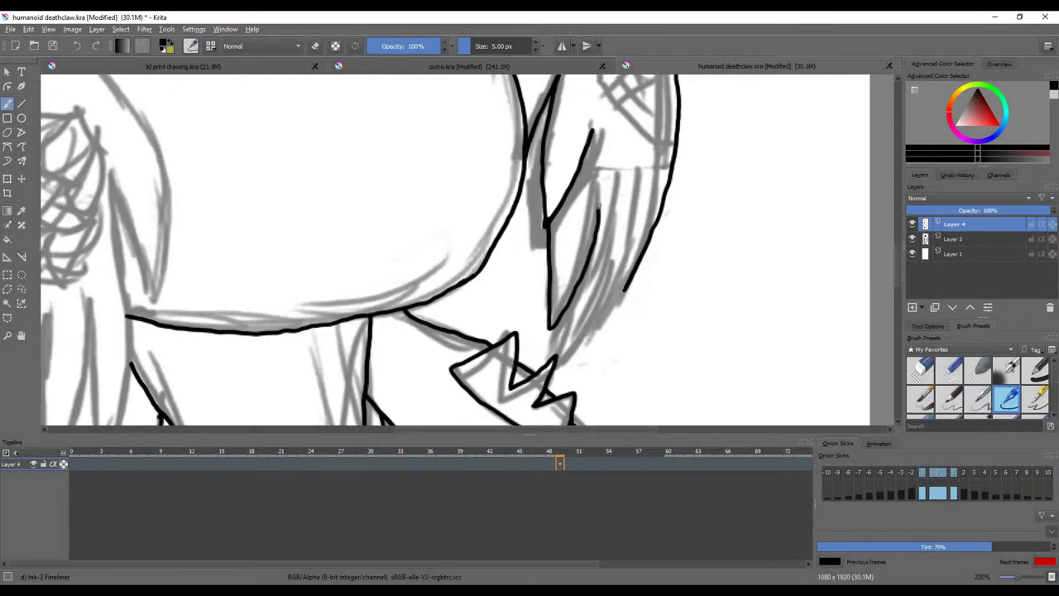
pyautogui.moveTo(557, 366); pyautogui.dragTo(625, 212)
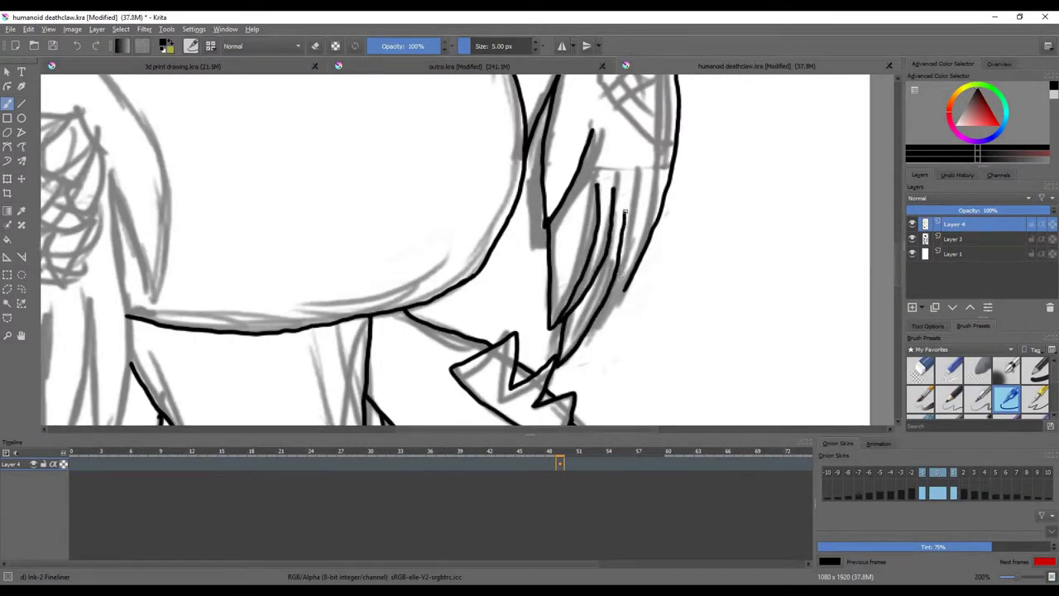
# Step: Outline the scale patch on the right forearm and close its upper edge
pyautogui.scroll(-3, 585, 338)
pyautogui.scroll(3, 686, 230)
pyautogui.moveTo(670, 266); pyautogui.dragTo(608, 276)
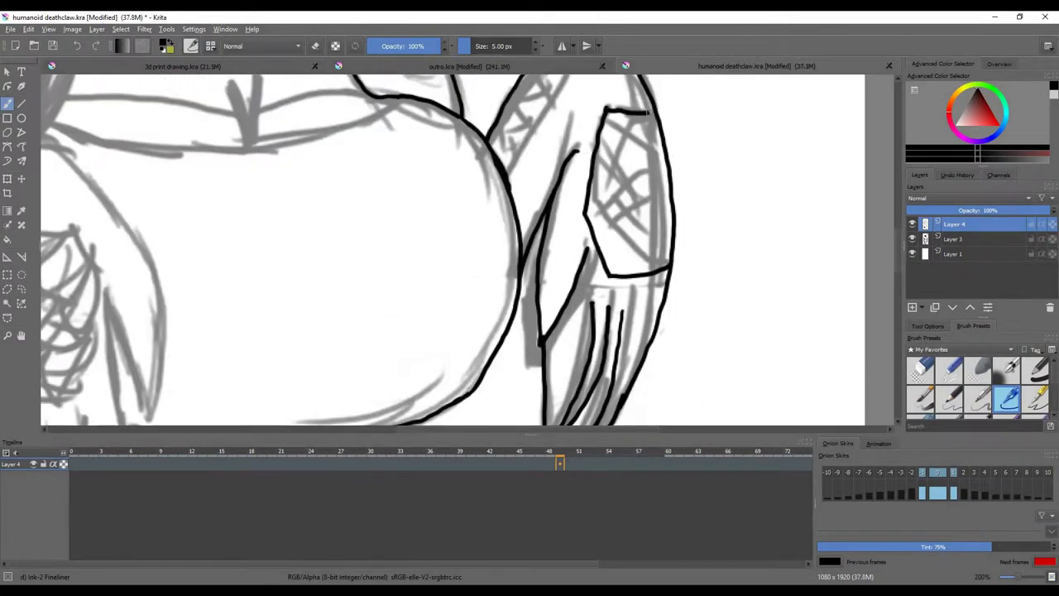
pyautogui.moveTo(648, 112); pyautogui.dragTo(563, 165)
# Step: Ink the torso's left side and the curved lower edge of the chest above the belly
pyautogui.moveTo(481, 309)
pyautogui.mouseDown()
pyautogui.moveTo(526, 226)
pyautogui.moveTo(348, 207)
pyautogui.mouseUp()
pyautogui.scroll(-3, 531, 238)
pyautogui.scroll(3, 530, 238)
pyautogui.moveTo(687, 220); pyautogui.dragTo(584, 259)
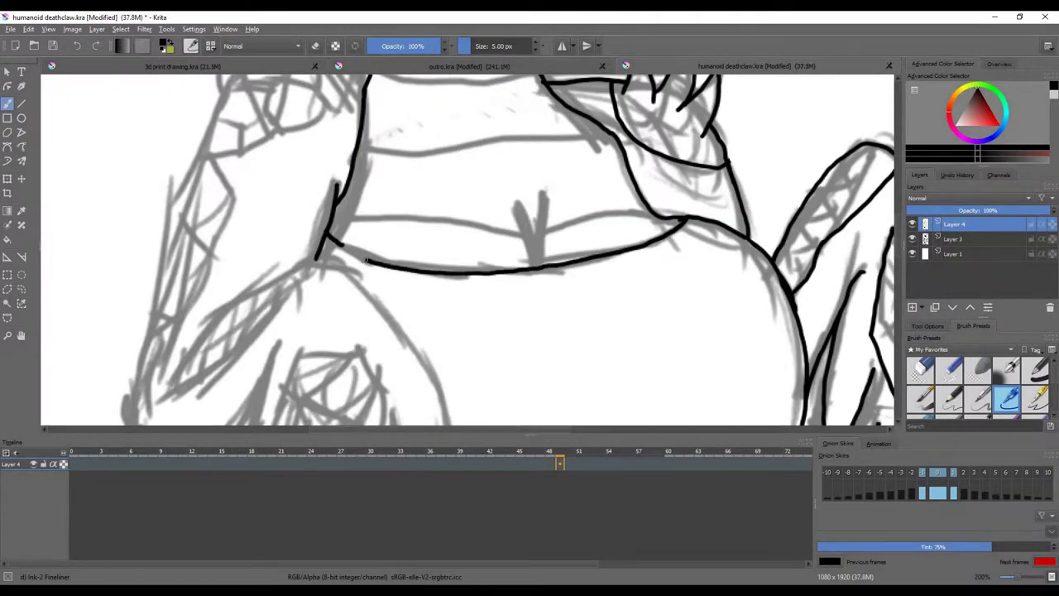
# Step: Ink the left hand's outer edge and its long pointed fingers hanging over the thigh
pyautogui.scroll(-3, 365, 261)
pyautogui.scroll(2, 439, 215)
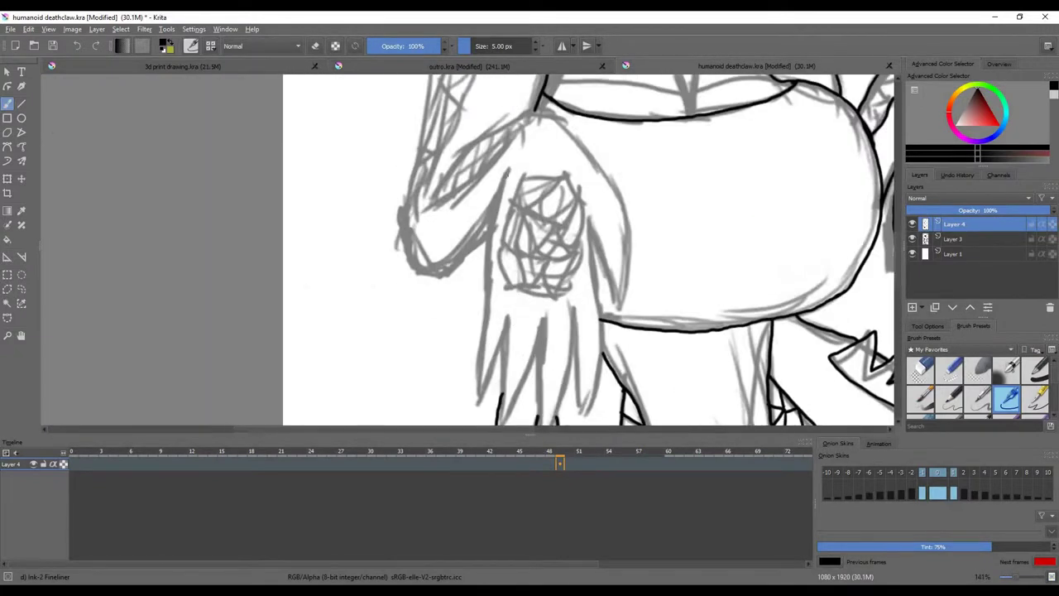
pyautogui.moveTo(507, 342); pyautogui.dragTo(533, 296)
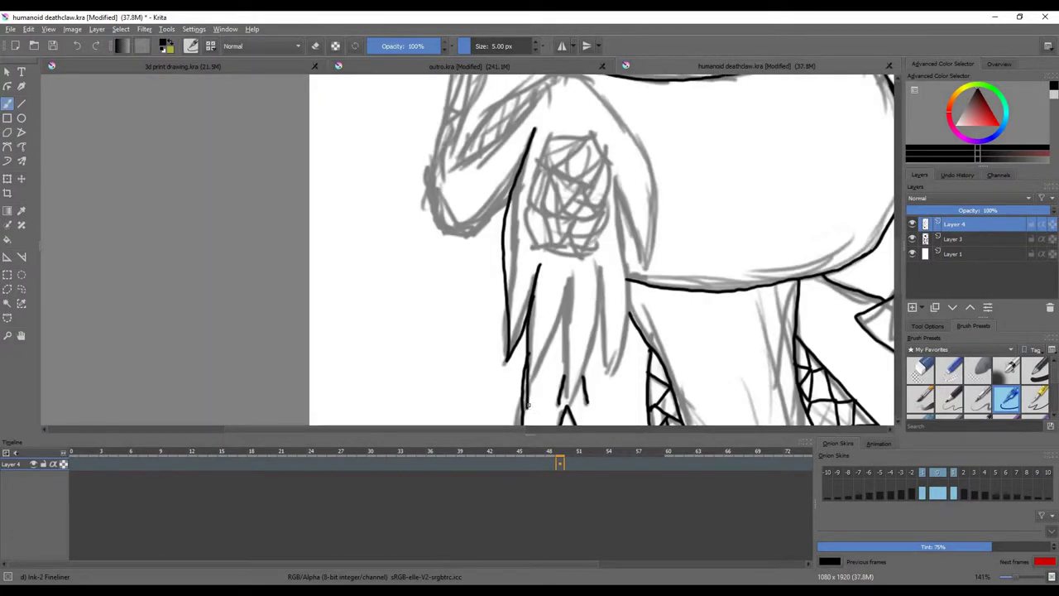
pyautogui.moveTo(526, 407); pyautogui.dragTo(566, 318)
pyautogui.scroll(2, 565, 319)
pyautogui.moveTo(565, 319); pyautogui.dragTo(452, 188)
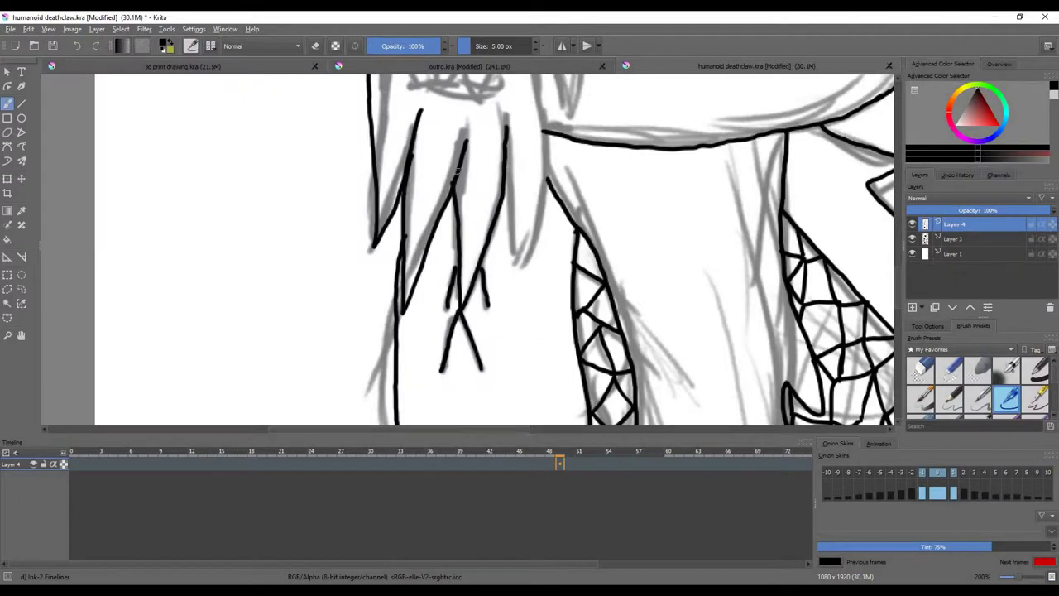
pyautogui.moveTo(520, 267); pyautogui.dragTo(549, 161)
pyautogui.scroll(-3, 550, 161)
pyautogui.scroll(3, 543, 281)
pyautogui.moveTo(542, 281); pyautogui.dragTo(533, 217)
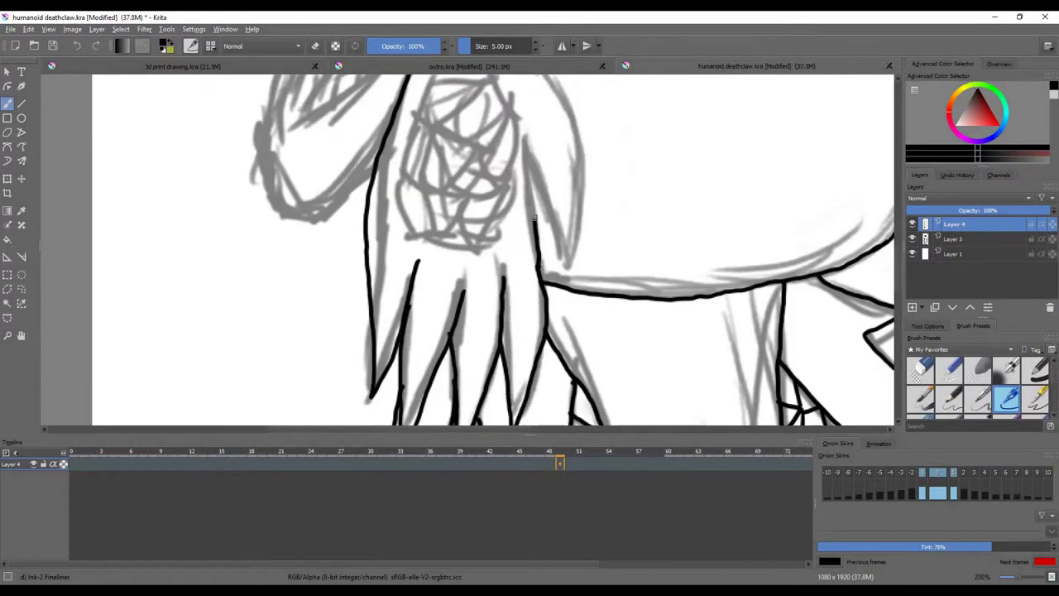
# Step: Ink the left hand's thumb and top edge, the forearm's scale strip, and the outer line around the elbow
pyautogui.scroll(-1, 563, 251)
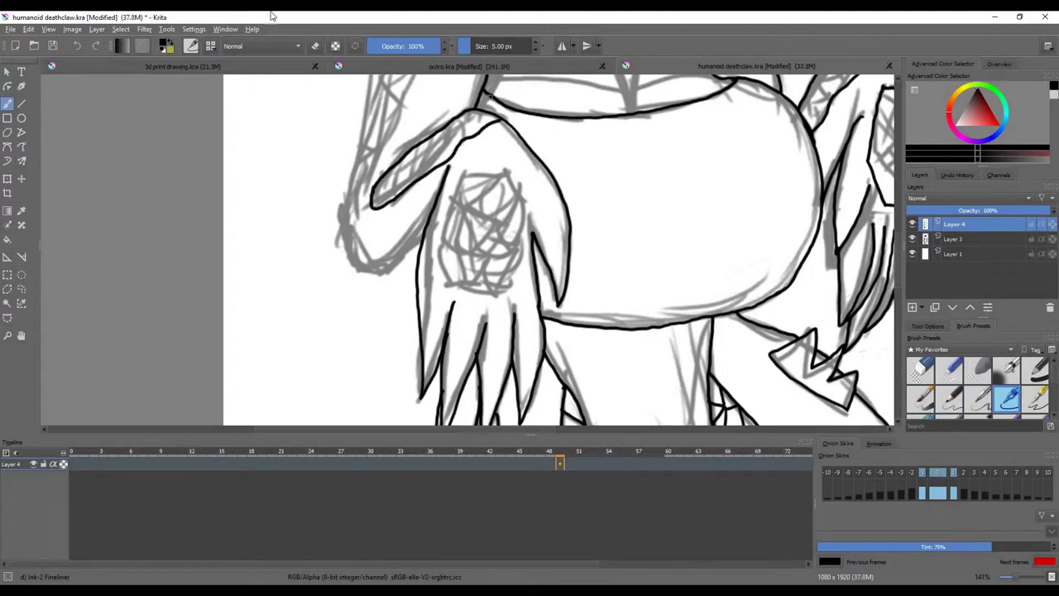
pyautogui.scroll(1, 403, 178)
pyautogui.moveTo(488, 112)
pyautogui.mouseDown()
pyautogui.moveTo(413, 207)
pyautogui.moveTo(261, 304)
pyautogui.mouseUp()
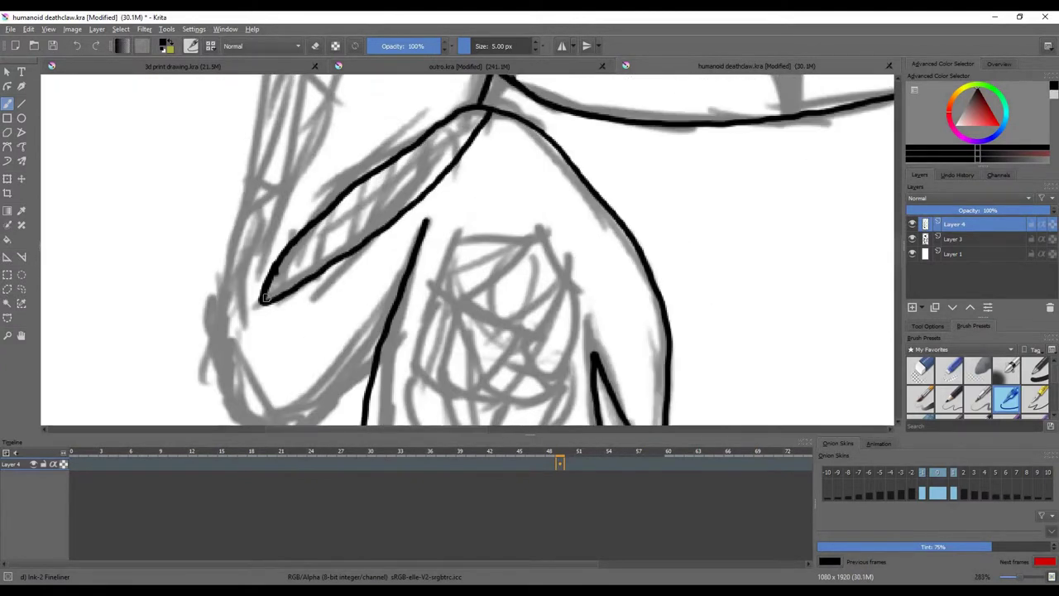
pyautogui.scroll(-2, 308, 331)
pyautogui.scroll(3, 308, 331)
pyautogui.moveTo(289, 383); pyautogui.dragTo(225, 238)
pyautogui.scroll(-2, 227, 321)
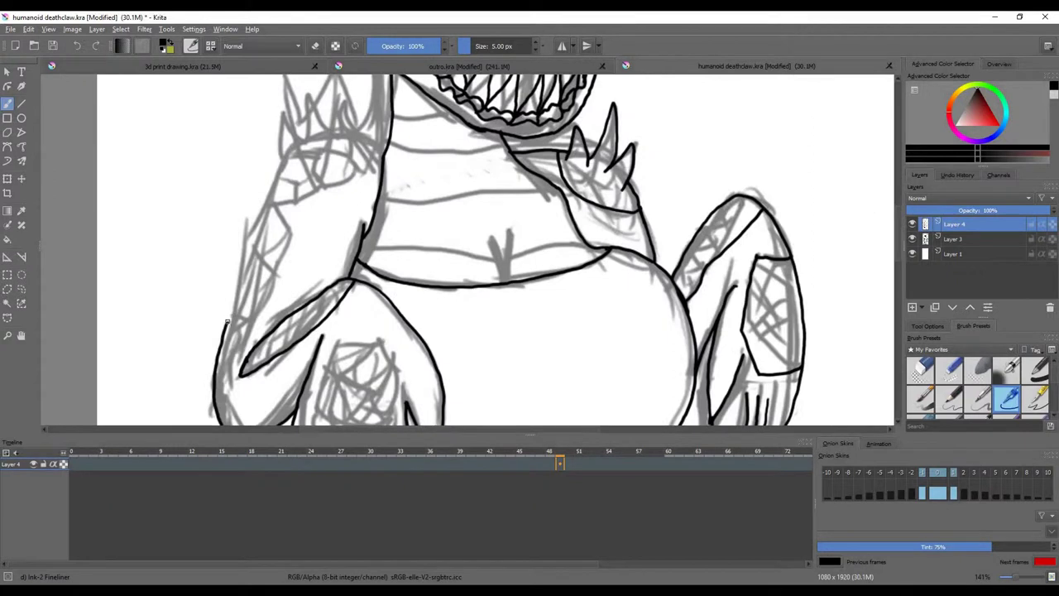
pyautogui.scroll(2, 277, 153)
pyautogui.moveTo(285, 286)
pyautogui.mouseDown()
pyautogui.moveTo(336, 248)
pyautogui.moveTo(437, 213)
pyautogui.mouseUp()
# Step: Ink the left shoulder's spikes and jagged patch edge, plus the inner border of the upper arm's scale strip
pyautogui.scroll(-4, 443, 222)
pyautogui.scroll(4, 513, 190)
pyautogui.scroll(-2, 538, 165)
pyautogui.scroll(2, 553, 154)
pyautogui.moveTo(553, 154)
pyautogui.mouseDown()
pyautogui.moveTo(356, 253)
pyautogui.moveTo(335, 319)
pyautogui.mouseUp()
pyautogui.scroll(-2, 335, 319)
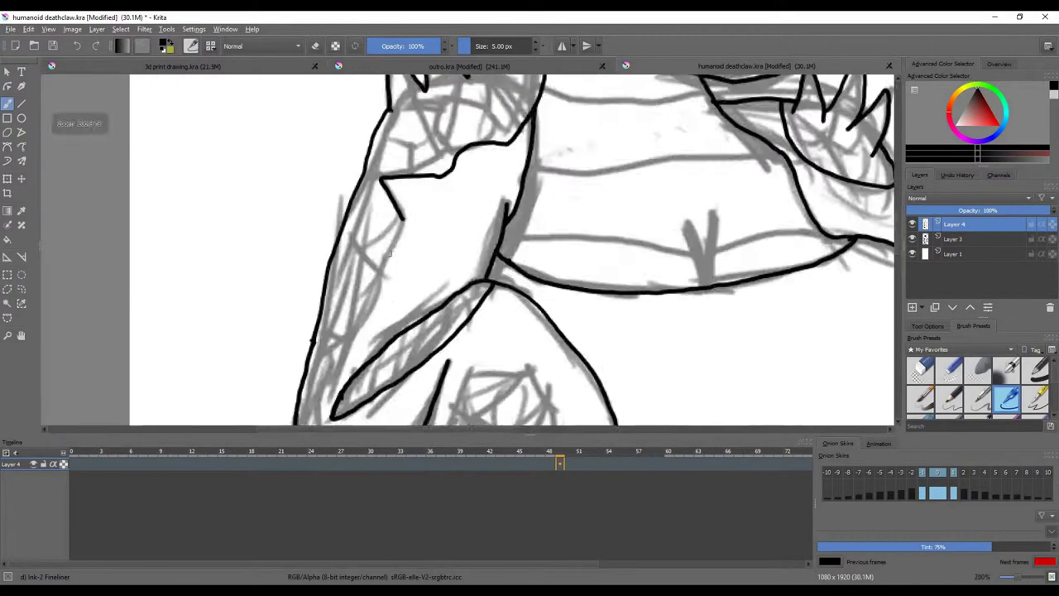
pyautogui.moveTo(431, 126); pyautogui.dragTo(340, 338)
pyautogui.scroll(-8, 357, 331)
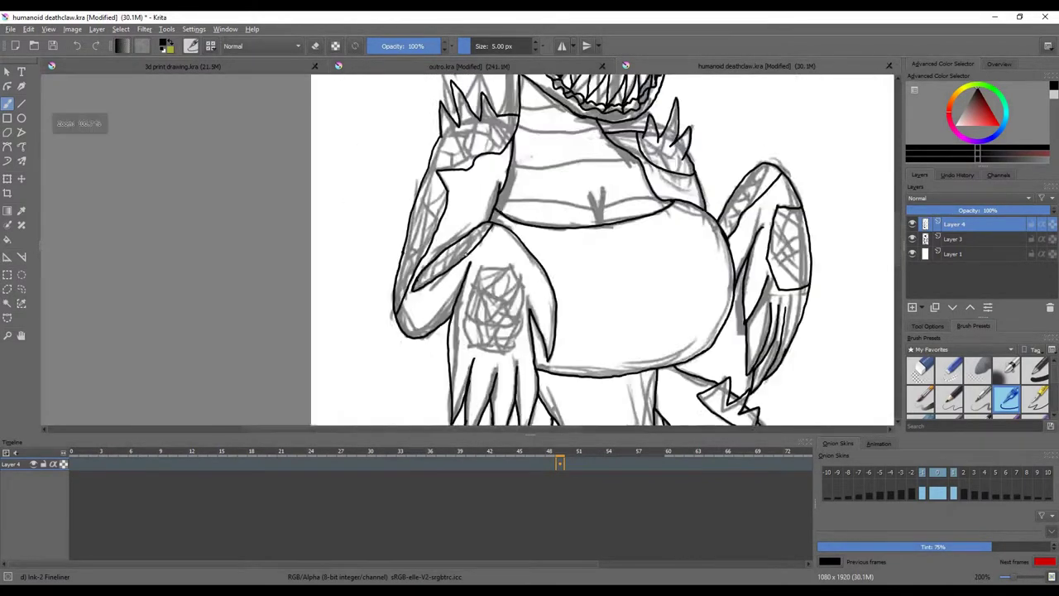
# Step: Clean up the edges of the slit pupils on the face with the eraser
pyautogui.scroll(2, 357, 331)
pyautogui.scroll(-2, 357, 331)
pyautogui.scroll(10, 546, 192)
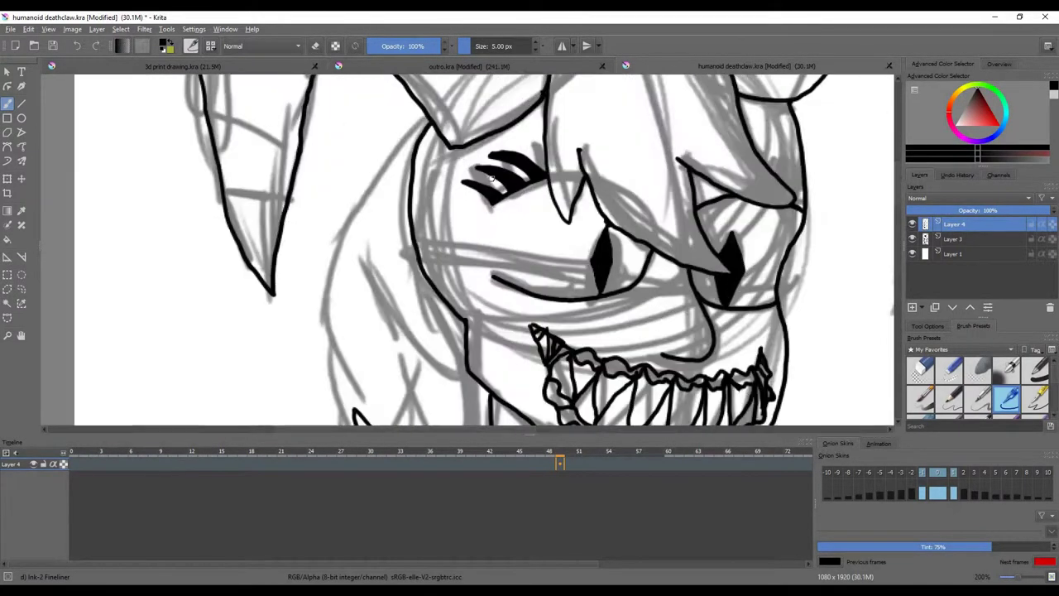
pyautogui.moveTo(607, 199); pyautogui.dragTo(634, 273)
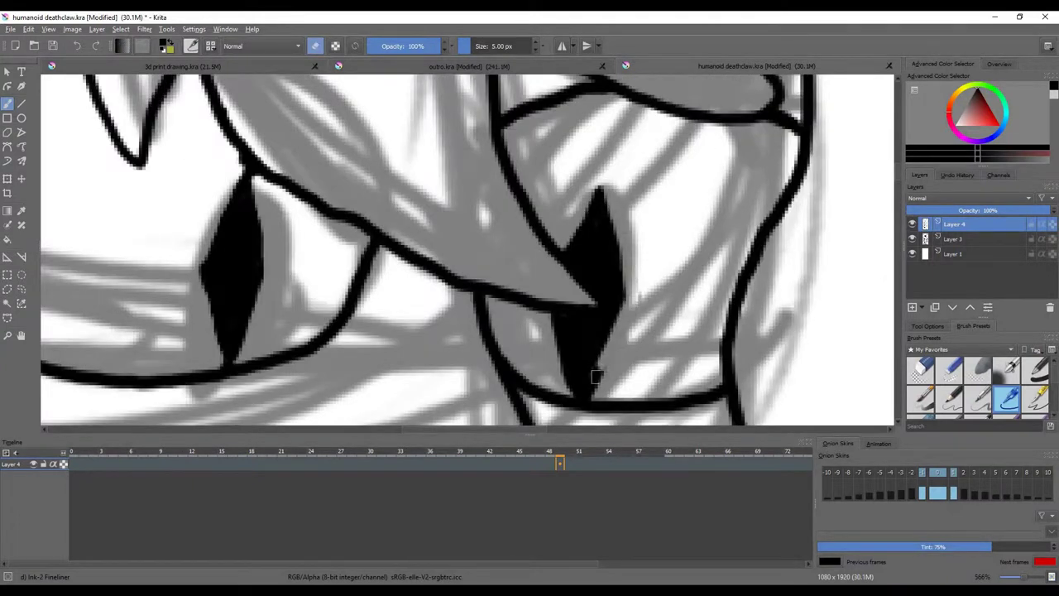
pyautogui.scroll(-10, 576, 240)
pyautogui.scroll(7, 383, 238)
pyautogui.press('e')
# Step: Ink the curved ridge lines across the left horn from near its tip up over the bend
pyautogui.scroll(-7, 384, 238)
pyautogui.scroll(8, 383, 237)
pyautogui.moveTo(425, 264); pyautogui.dragTo(355, 234)
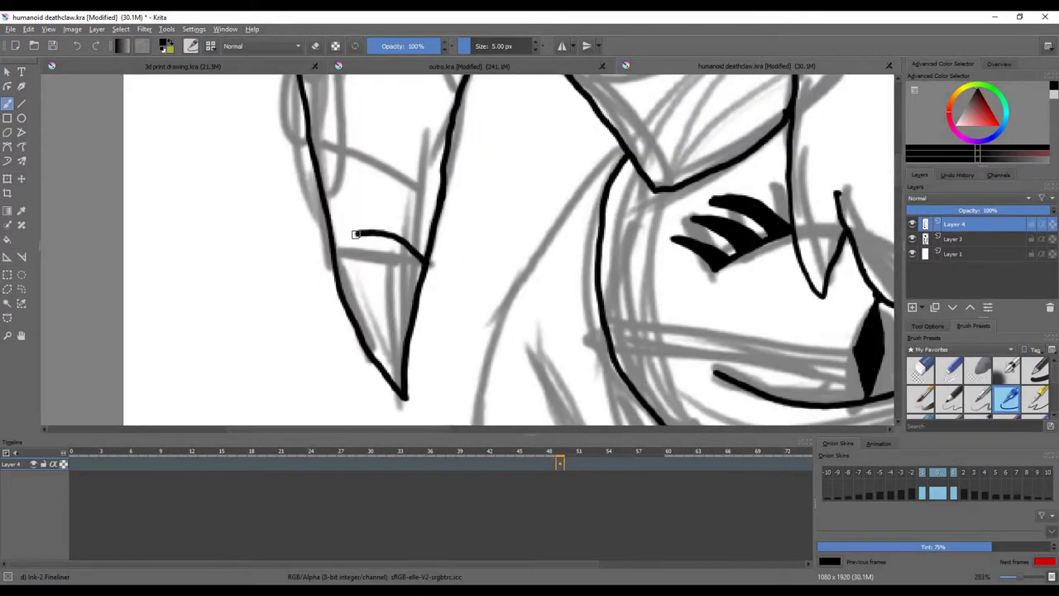
pyautogui.moveTo(381, 138); pyautogui.dragTo(310, 140)
pyautogui.scroll(5, 310, 140)
pyautogui.moveTo(447, 369); pyautogui.dragTo(295, 247)
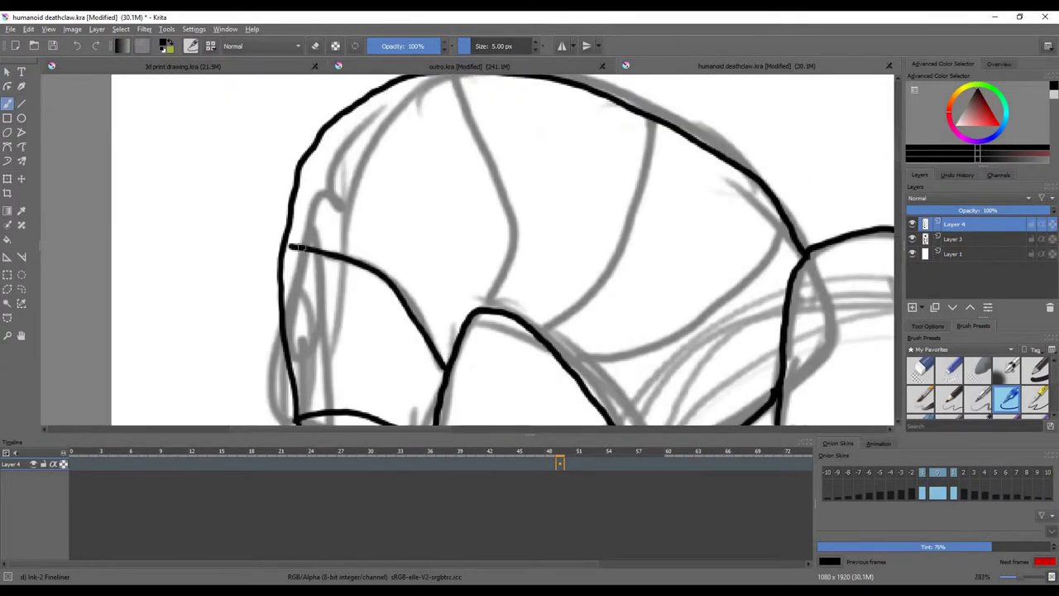
pyautogui.scroll(-2, 455, 91)
pyautogui.moveTo(577, 128); pyautogui.dragTo(519, 262)
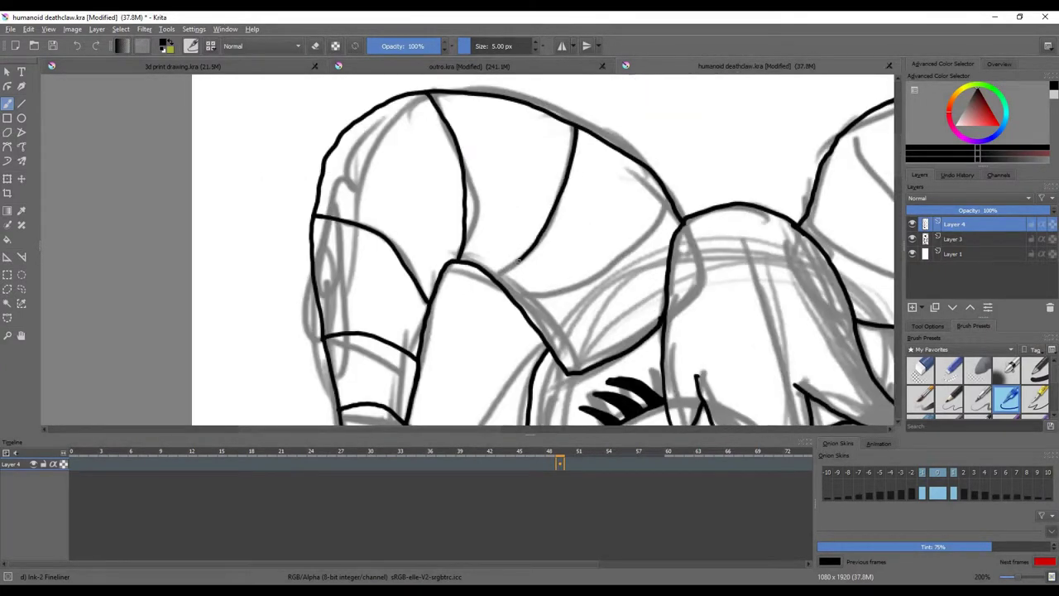
# Step: Ink the remaining ridge line near the left horn's base and the curved ridge lines across the right horn
pyautogui.scroll(-8, 667, 203)
pyautogui.scroll(8, 744, 365)
pyautogui.moveTo(576, 335); pyautogui.dragTo(642, 348)
pyautogui.scroll(-8, 593, 185)
pyautogui.scroll(10, 632, 123)
pyautogui.scroll(-2, 524, 208)
pyautogui.moveTo(513, 263); pyautogui.dragTo(539, 116)
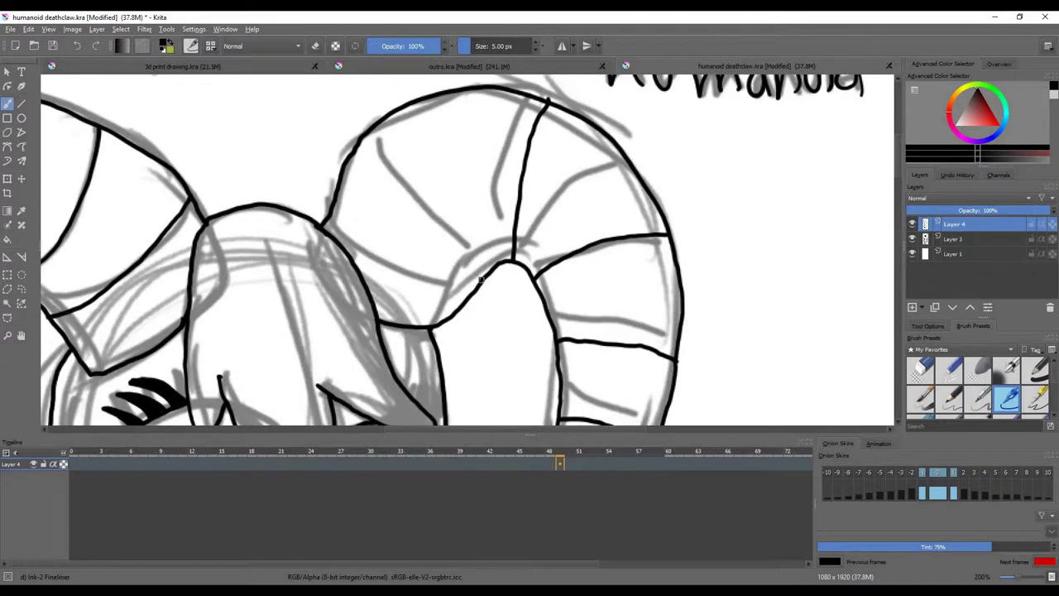
pyautogui.scroll(-3, 379, 160)
pyautogui.scroll(3, 364, 140)
pyautogui.scroll(-6, 348, 124)
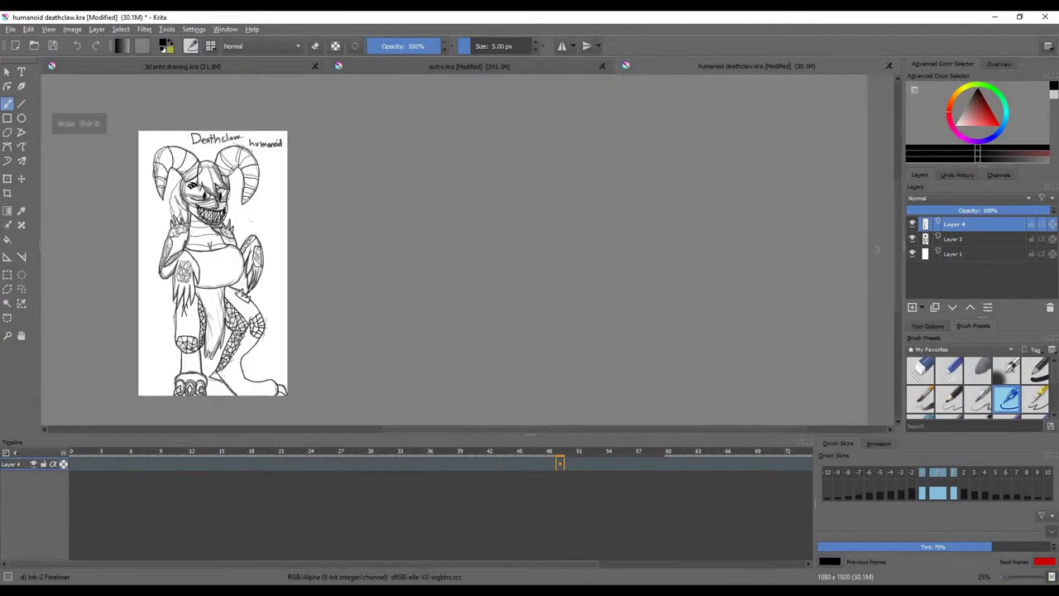
# Step: Ink the angular outline of the scale patch on the back of the left hand
pyautogui.scroll(2, 345, 114)
pyautogui.scroll(4, 189, 191)
pyautogui.moveTo(323, 180); pyautogui.dragTo(252, 181)
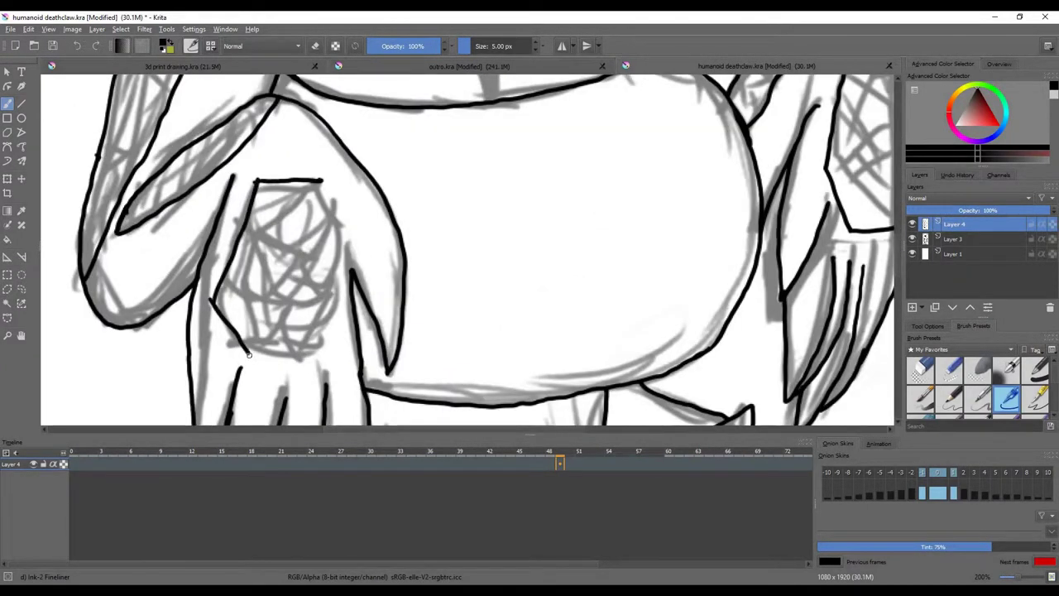
pyautogui.moveTo(334, 331); pyautogui.dragTo(329, 360)
pyautogui.scroll(3, 329, 359)
pyautogui.scroll(-4, 265, 248)
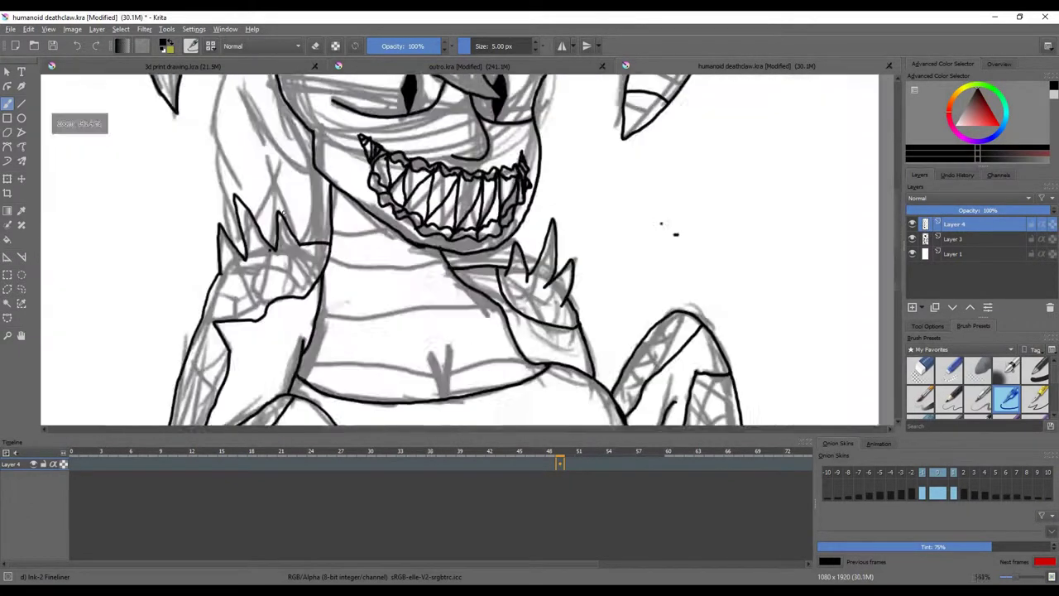
# Step: Ink crossing scale lines in the inner corner of the left shoulder patch, beside the neck
pyautogui.scroll(5, 247, 184)
pyautogui.moveTo(368, 161); pyautogui.dragTo(328, 255)
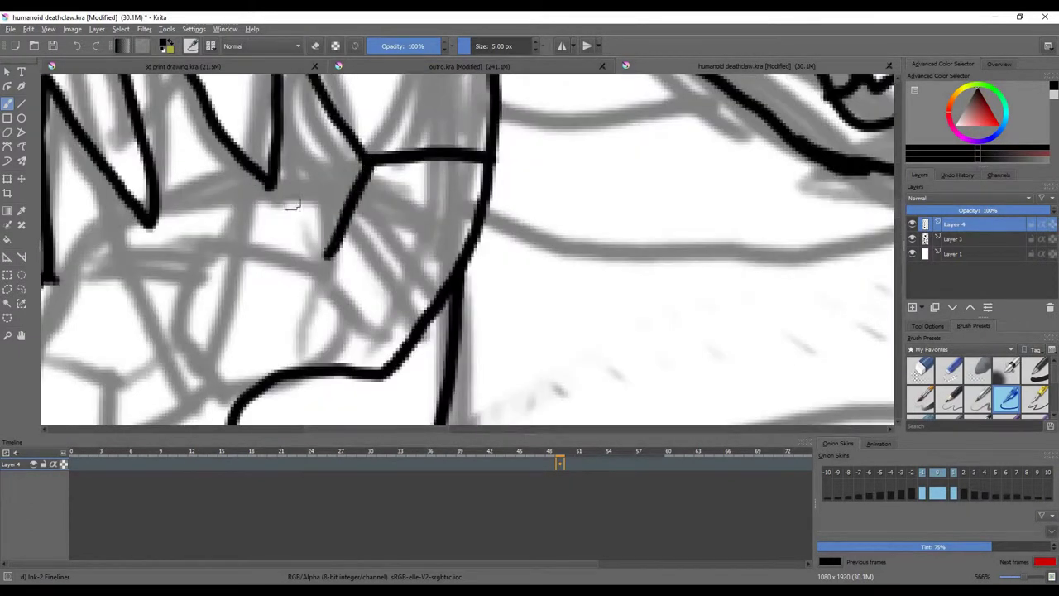
pyautogui.moveTo(275, 184); pyautogui.dragTo(422, 314)
pyautogui.moveTo(370, 160); pyautogui.dragTo(456, 268)
pyautogui.click(385, 214)
pyautogui.moveTo(330, 252); pyautogui.dragTo(305, 368)
pyautogui.press('e')
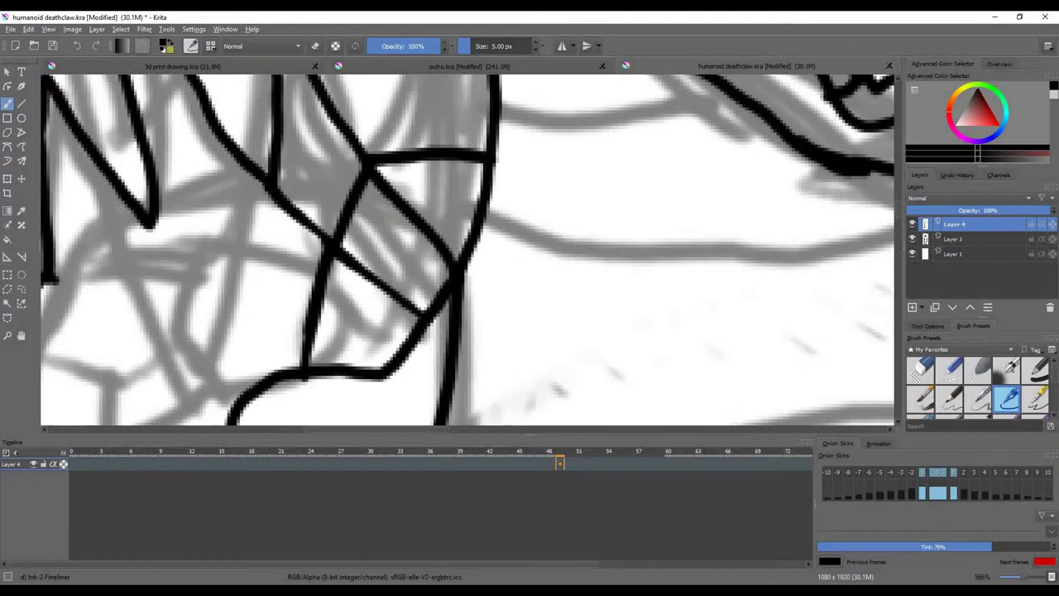
# Step: Fill the rest of the left shoulder patch with intersecting scale lines down to its outer edge
pyautogui.moveTo(273, 203); pyautogui.dragTo(146, 323)
pyautogui.moveTo(302, 366); pyautogui.dragTo(222, 302)
pyautogui.moveTo(229, 315); pyautogui.dragTo(416, 184)
pyautogui.moveTo(134, 214); pyautogui.dragTo(292, 345)
pyautogui.moveTo(317, 310); pyautogui.dragTo(263, 372)
pyautogui.moveTo(234, 290)
pyautogui.mouseDown()
pyautogui.moveTo(202, 396)
pyautogui.moveTo(322, 255)
pyautogui.mouseUp()
pyautogui.scroll(-4, 124, 303)
pyautogui.scroll(4, 279, 204)
# Step: Ink triangular scales along the left upper arm's strip, from the shoulder down to the elbow
pyautogui.moveTo(223, 268); pyautogui.dragTo(327, 174)
pyautogui.scroll(-4, 234, 278)
pyautogui.scroll(3, 234, 278)
pyautogui.moveTo(341, 224)
pyautogui.mouseDown()
pyautogui.moveTo(225, 225)
pyautogui.moveTo(316, 324)
pyautogui.mouseUp()
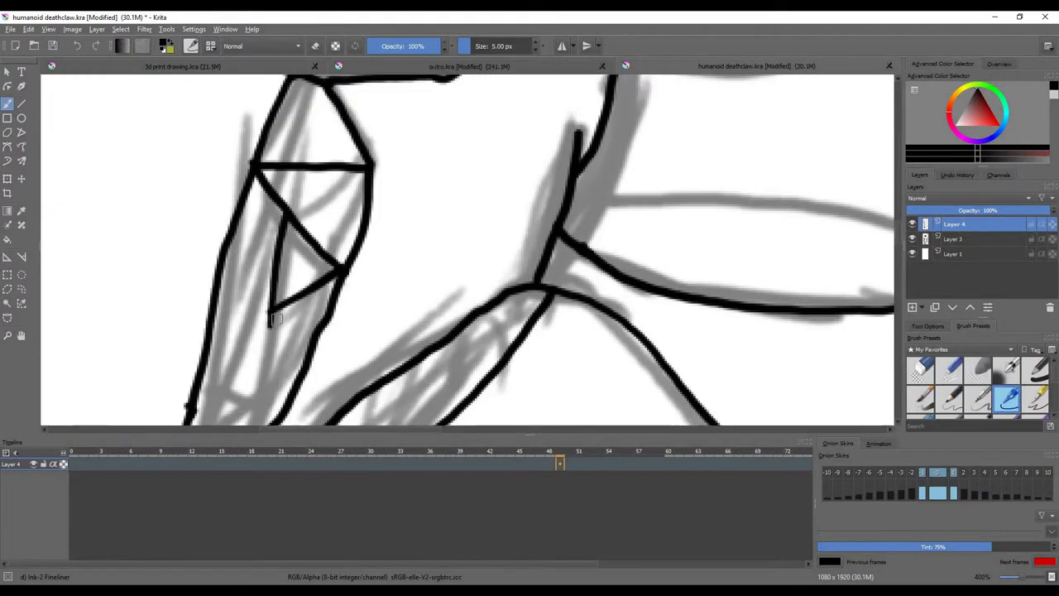
pyautogui.scroll(-3, 234, 238)
pyautogui.moveTo(281, 199); pyautogui.dragTo(284, 298)
pyautogui.moveTo(278, 213); pyautogui.dragTo(224, 364)
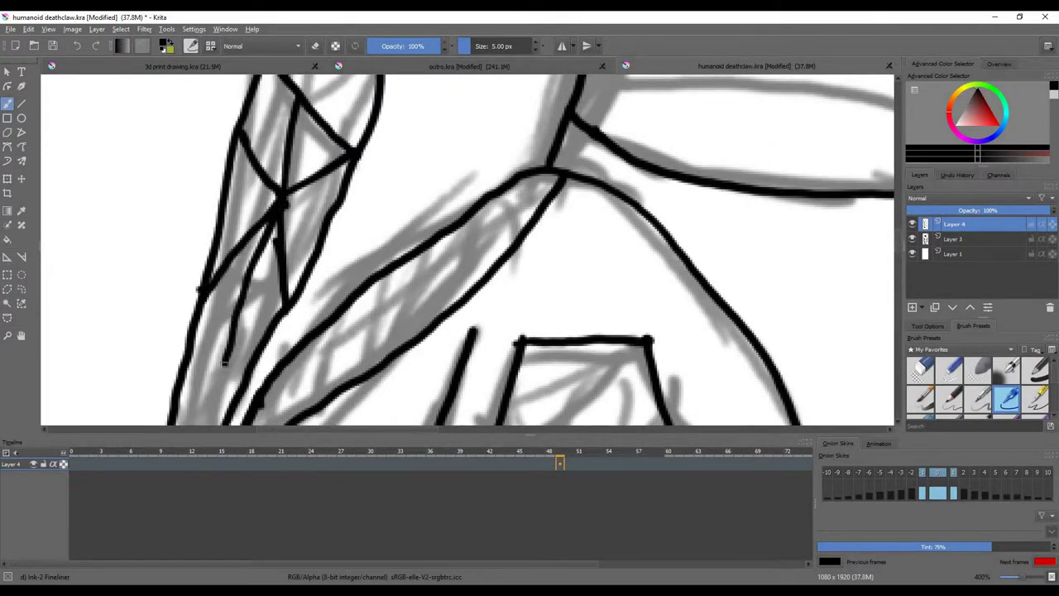
pyautogui.scroll(-3, 269, 245)
pyautogui.scroll(3, 232, 343)
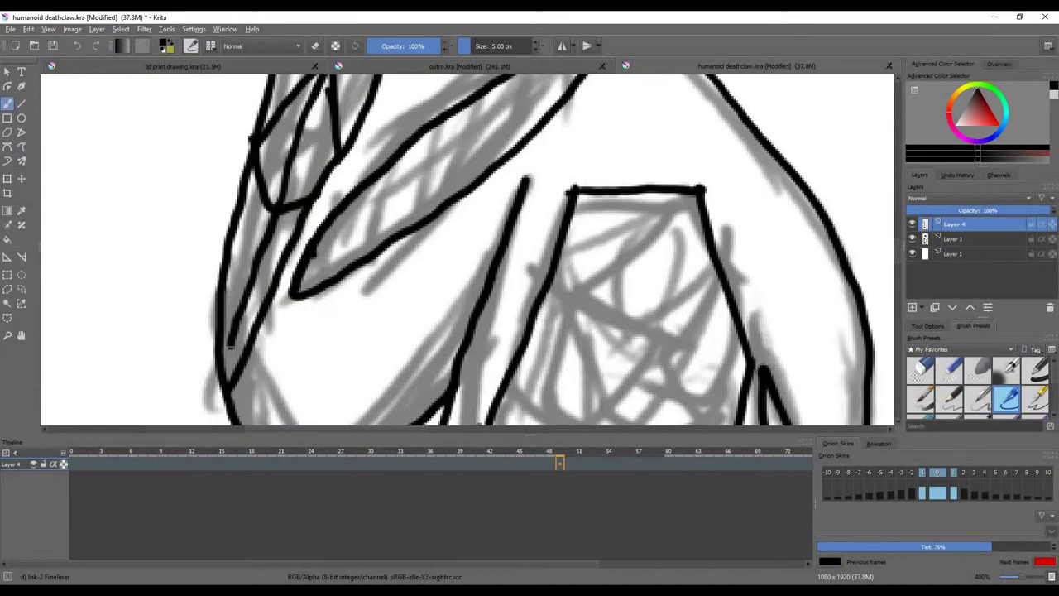
pyautogui.scroll(-3, 249, 313)
pyautogui.scroll(3, 407, 234)
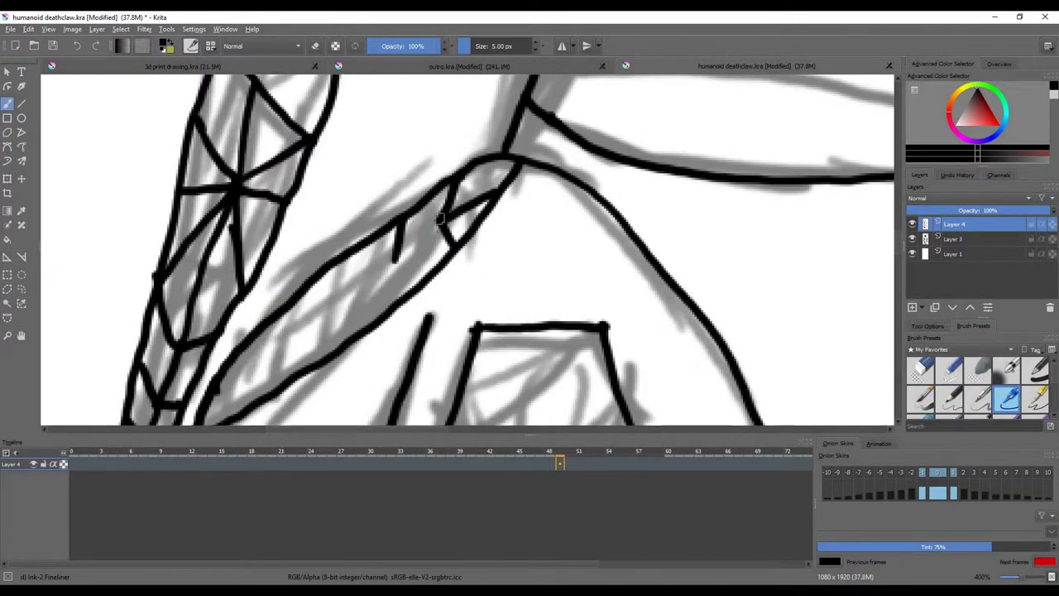
# Step: Ink zigzag scale lines inside the left forearm's strip, from the wrist down to its pointed end
pyautogui.moveTo(443, 213); pyautogui.dragTo(405, 292)
pyautogui.scroll(1, 405, 291)
pyautogui.scroll(1, 406, 291)
pyautogui.moveTo(474, 180)
pyautogui.mouseDown()
pyautogui.moveTo(412, 241)
pyautogui.moveTo(400, 278)
pyautogui.mouseUp()
pyautogui.moveTo(385, 231); pyautogui.dragTo(334, 321)
pyautogui.scroll(-2, 334, 321)
pyautogui.moveTo(346, 270); pyautogui.dragTo(331, 331)
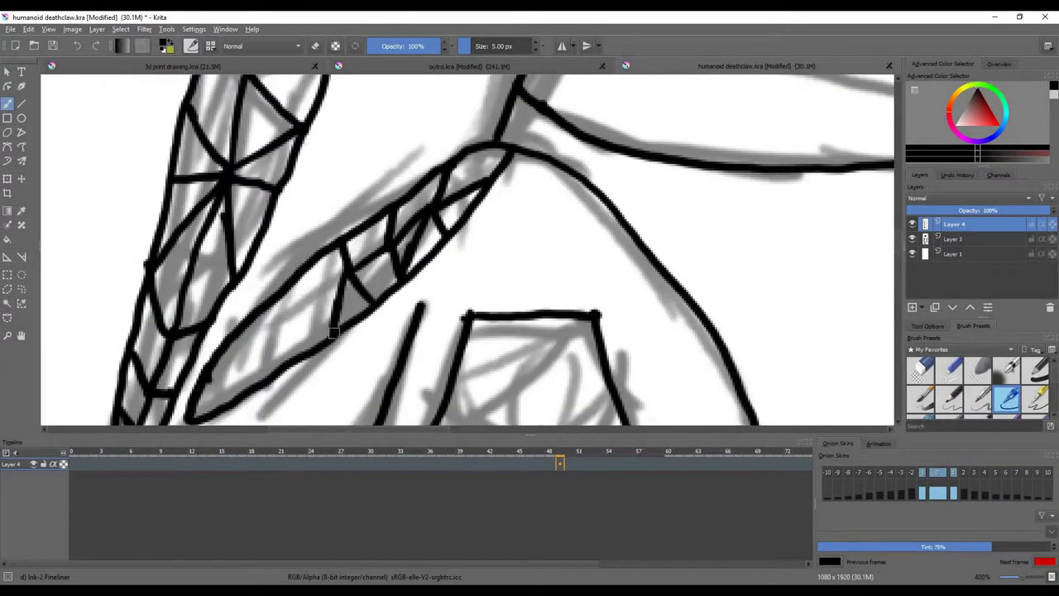
pyautogui.scroll(1, 332, 332)
pyautogui.moveTo(329, 210); pyautogui.dragTo(343, 264)
pyautogui.press('e')
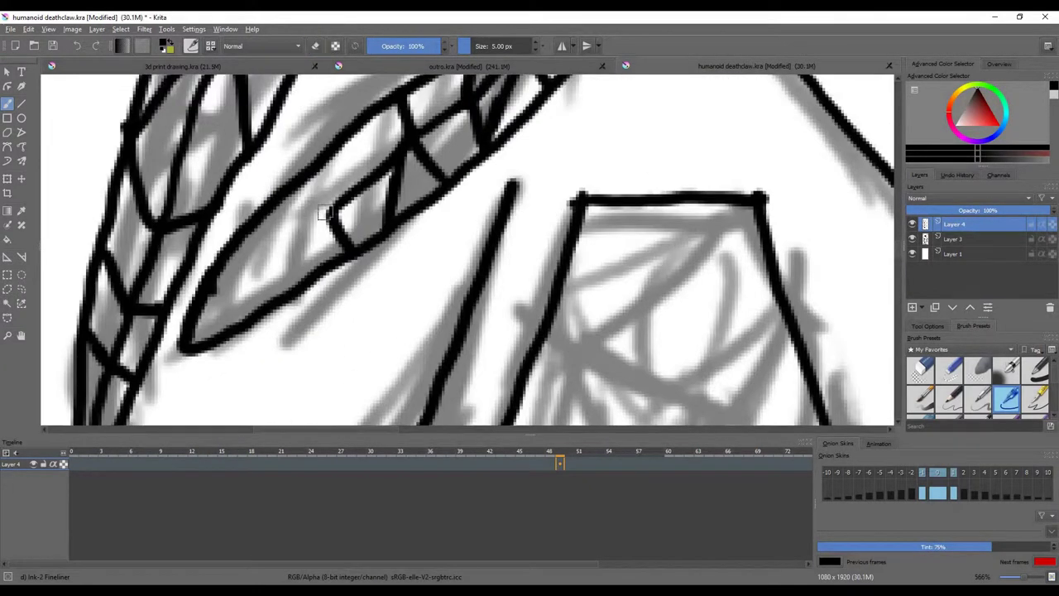
pyautogui.moveTo(325, 214); pyautogui.dragTo(253, 219)
pyautogui.scroll(-4, 199, 303)
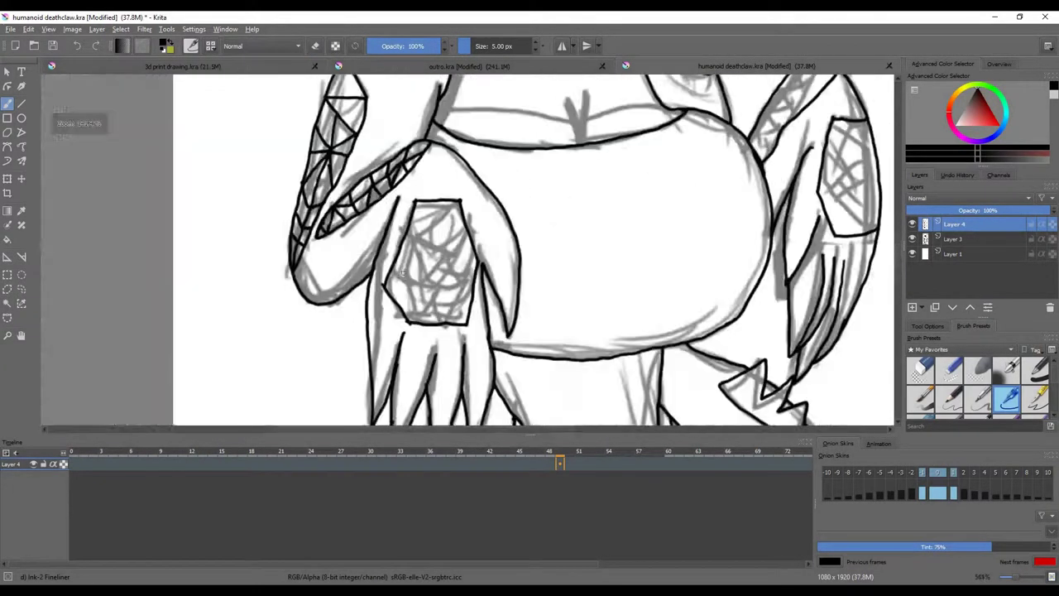
# Step: Ink the V, the centre line and the diamond shape inside the left hand's scale patch, with branches to its edges
pyautogui.scroll(4, 414, 248)
pyautogui.scroll(-1, 537, 253)
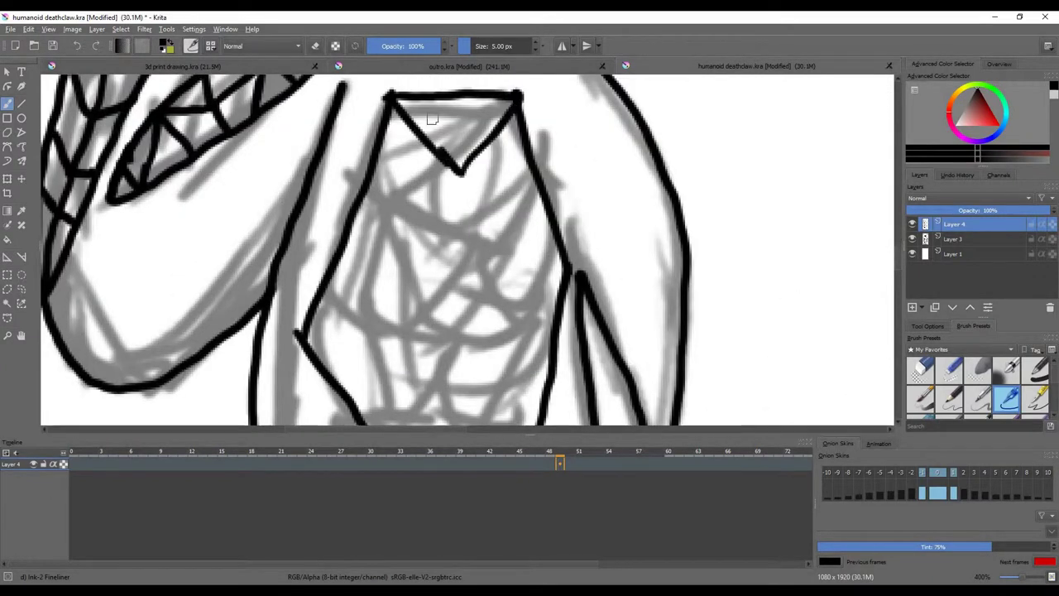
pyautogui.scroll(-1, 432, 120)
pyautogui.moveTo(447, 147); pyautogui.dragTo(438, 263)
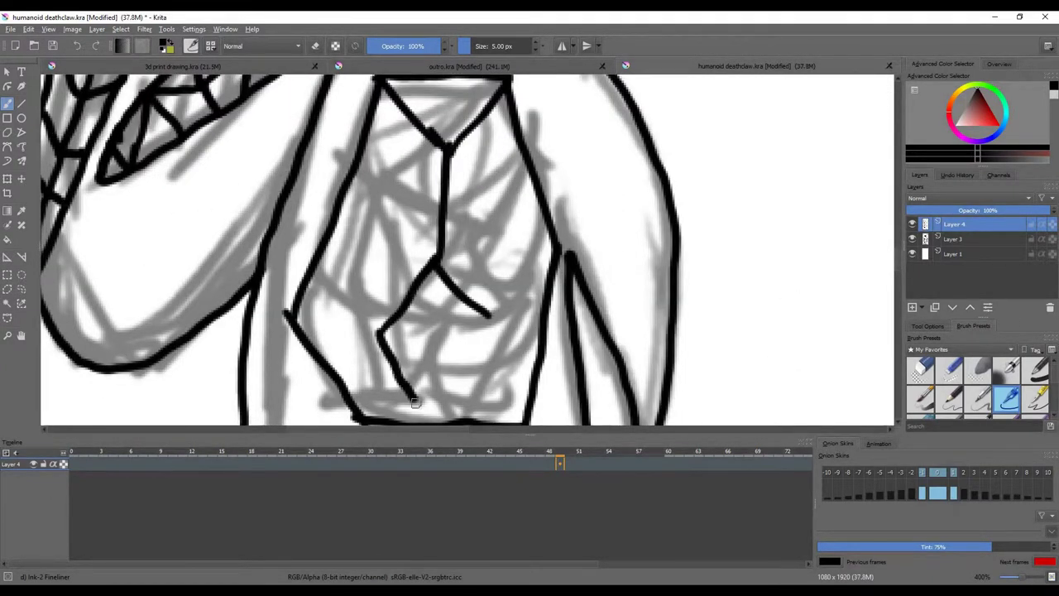
pyautogui.moveTo(490, 313); pyautogui.dragTo(430, 419)
pyautogui.moveTo(436, 261); pyautogui.dragTo(362, 149)
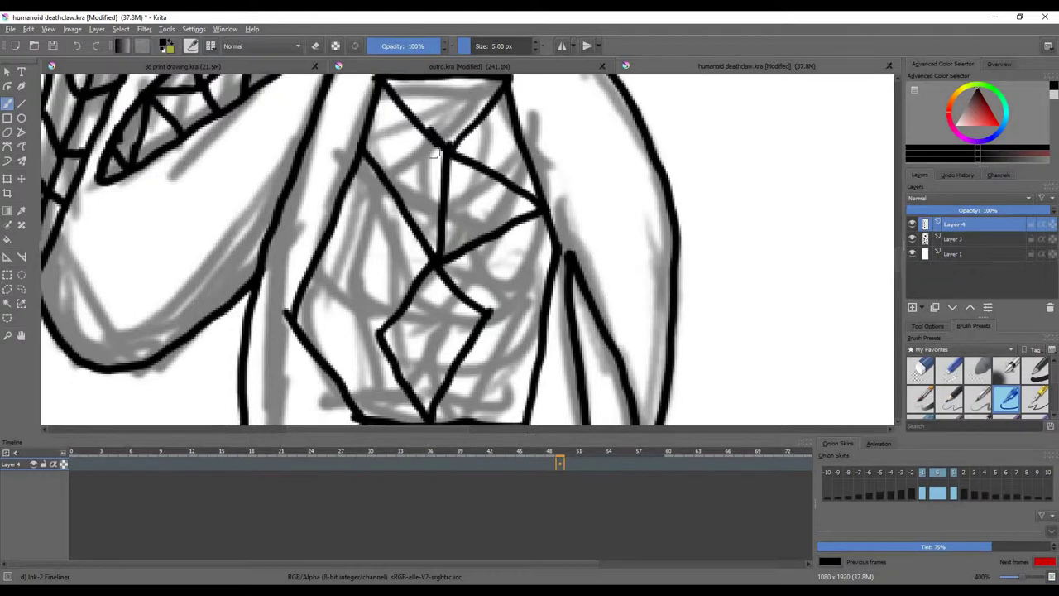
# Step: Divide the remaining areas of the left hand's patch into smaller scales with connecting lines
pyautogui.scroll(-1, 435, 154)
pyautogui.scroll(2, 438, 248)
pyautogui.moveTo(442, 253); pyautogui.dragTo(292, 194)
pyautogui.moveTo(480, 311); pyautogui.dragTo(576, 218)
pyautogui.moveTo(480, 303); pyautogui.dragTo(500, 198)
pyautogui.moveTo(329, 336); pyautogui.dragTo(214, 283)
pyautogui.moveTo(281, 198); pyautogui.dragTo(327, 341)
pyautogui.scroll(-2, 327, 341)
pyautogui.moveTo(326, 279); pyautogui.dragTo(281, 336)
pyautogui.moveTo(501, 253); pyautogui.dragTo(474, 362)
pyautogui.moveTo(511, 346); pyautogui.dragTo(489, 402)
pyautogui.moveTo(475, 243); pyautogui.dragTo(373, 276)
# Step: Ink the first scale lines at the upper and lower ends of the right hand's patch
pyautogui.scroll(-5, 372, 276)
pyautogui.hscroll(3, 468, 248)
pyautogui.scroll(4, 524, 138)
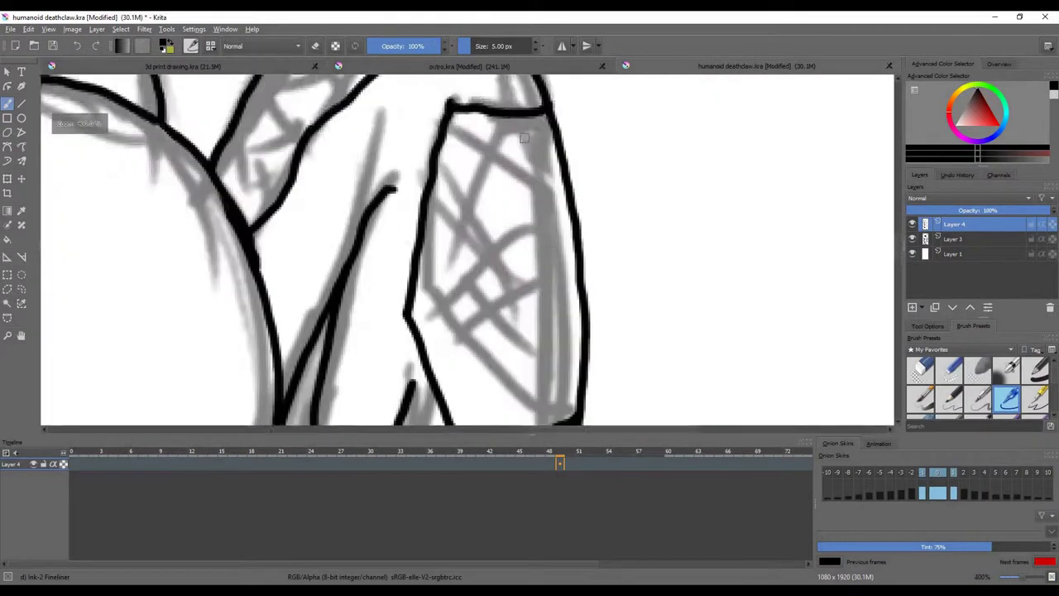
pyautogui.scroll(-1, 524, 139)
pyautogui.moveTo(468, 83); pyautogui.dragTo(533, 159)
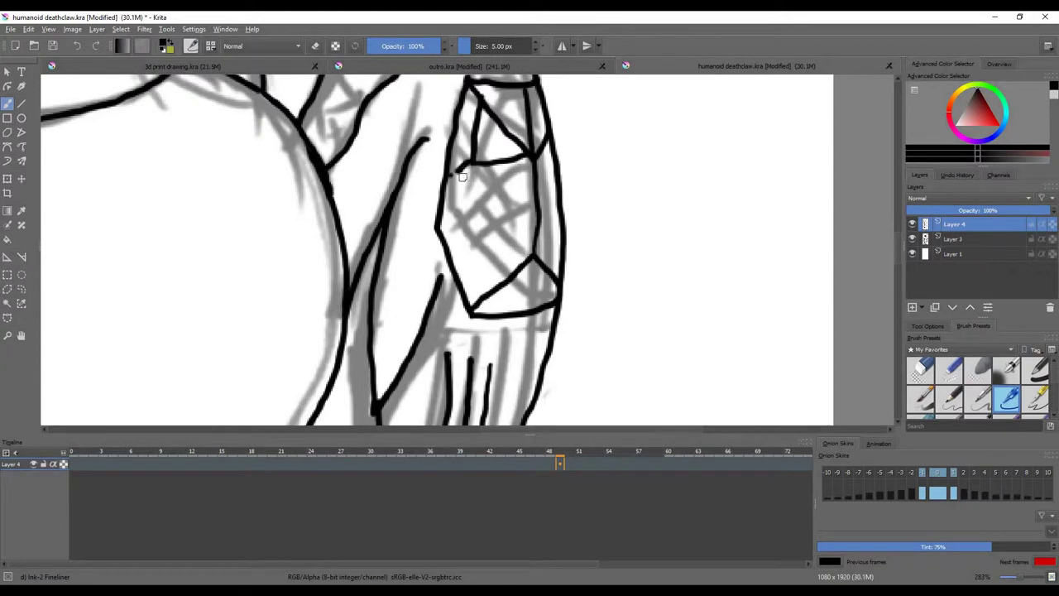
pyautogui.scroll(2, 461, 176)
pyautogui.moveTo(482, 155)
pyautogui.mouseDown()
pyautogui.moveTo(480, 239)
pyautogui.moveTo(539, 202)
pyautogui.mouseUp()
pyautogui.moveTo(471, 238); pyautogui.dragTo(536, 331)
# Step: Fill the middle and side edges of the right hand's patch with connecting scale lines
pyautogui.moveTo(550, 203); pyautogui.dragTo(519, 326)
pyautogui.moveTo(518, 319)
pyautogui.mouseDown()
pyautogui.moveTo(603, 316)
pyautogui.moveTo(483, 401)
pyautogui.mouseUp()
pyautogui.scroll(1, 496, 287)
pyautogui.moveTo(497, 288); pyautogui.dragTo(464, 248)
pyautogui.scroll(-3, 496, 287)
pyautogui.scroll(3, 480, 273)
pyautogui.moveTo(513, 166); pyautogui.dragTo(451, 318)
pyautogui.scroll(-1, 492, 208)
pyautogui.moveTo(459, 207); pyautogui.dragTo(501, 189)
pyautogui.moveTo(637, 286); pyautogui.dragTo(703, 247)
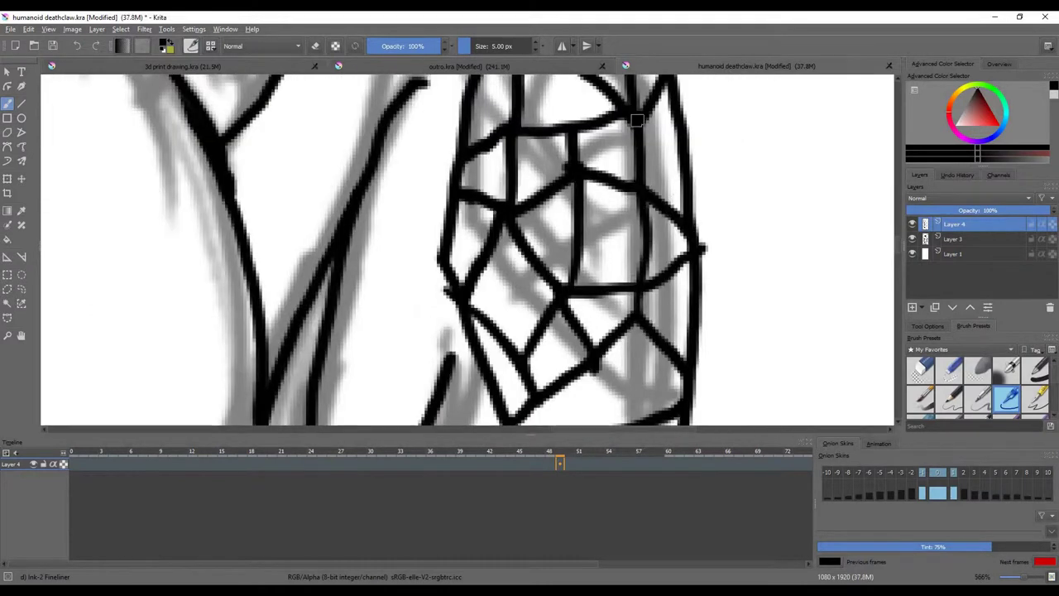
# Step: Ink crossing scale lines along the right forearm's strip, from the elbow bend down to the torso
pyautogui.scroll(-3, 637, 120)
pyautogui.scroll(-1, 657, 254)
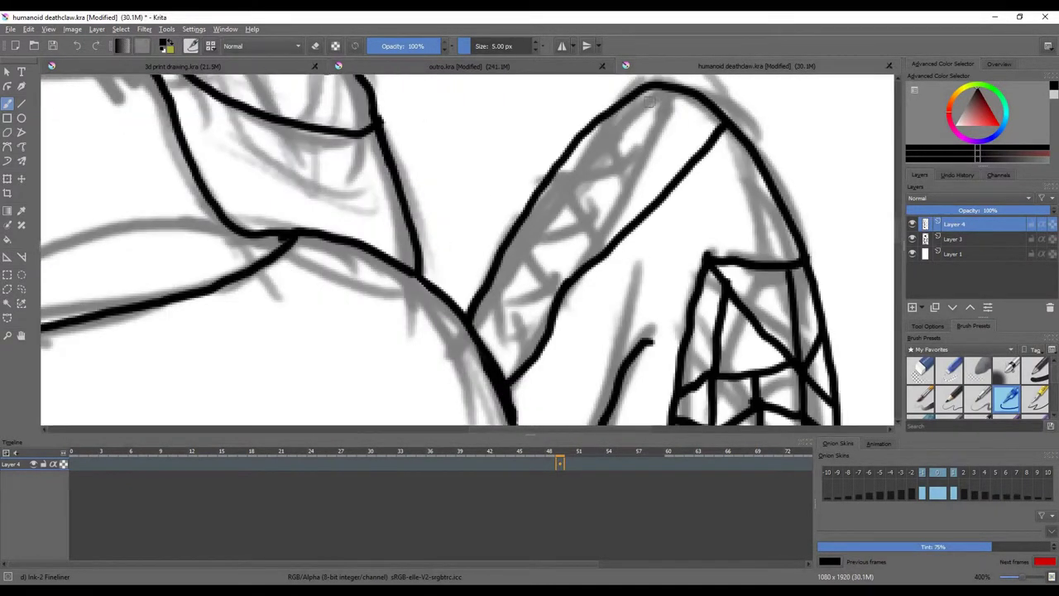
pyautogui.moveTo(537, 201); pyautogui.dragTo(617, 167)
pyautogui.moveTo(616, 170); pyautogui.dragTo(544, 246)
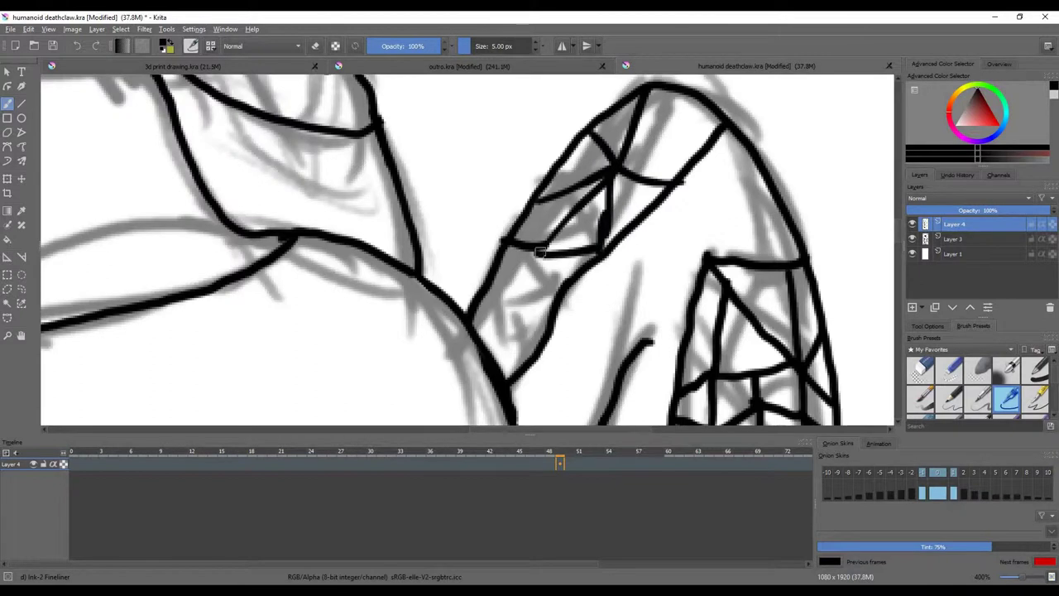
pyautogui.scroll(1, 510, 312)
pyautogui.scroll(-3, 511, 312)
# Step: Ink three horizontal band lines across the neck and upper chest
pyautogui.scroll(1, 597, 170)
pyautogui.scroll(2, 597, 170)
pyautogui.moveTo(488, 184); pyautogui.dragTo(306, 191)
pyautogui.moveTo(617, 266); pyautogui.dragTo(364, 289)
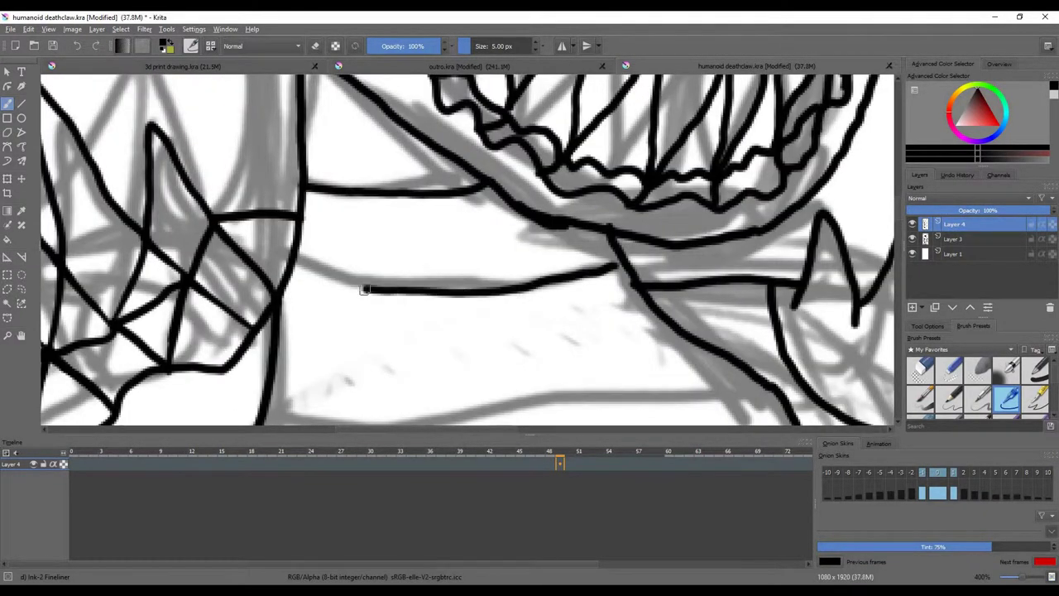
pyautogui.scroll(-2, 620, 263)
pyautogui.moveTo(745, 306); pyautogui.dragTo(385, 324)
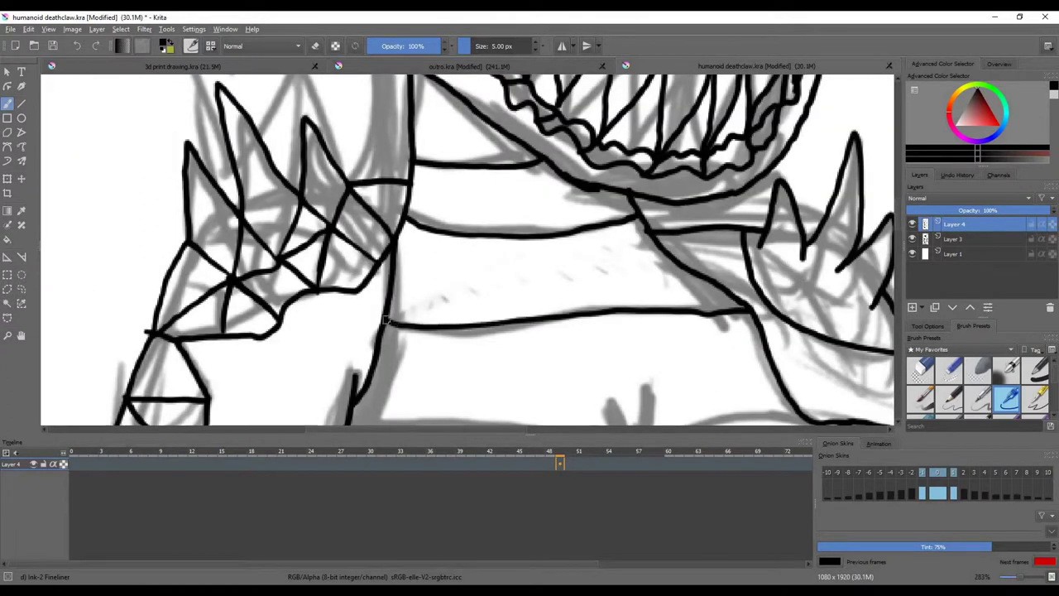
# Step: Ink the central V on the chest and the curved lines sweeping from it to both sides
pyautogui.scroll(2, 385, 325)
pyautogui.moveTo(447, 265); pyautogui.dragTo(484, 383)
pyautogui.moveTo(501, 240); pyautogui.dragTo(478, 324)
pyautogui.scroll(1, 433, 265)
pyautogui.moveTo(642, 240)
pyautogui.mouseDown()
pyautogui.moveTo(367, 162)
pyautogui.moveTo(129, 184)
pyautogui.mouseUp()
pyautogui.scroll(-1, 128, 184)
pyautogui.scroll(1, 681, 237)
pyautogui.moveTo(480, 176)
pyautogui.mouseDown()
pyautogui.moveTo(621, 177)
pyautogui.moveTo(773, 199)
pyautogui.mouseUp()
pyautogui.scroll(-1, 773, 199)
pyautogui.scroll(1, 659, 312)
pyautogui.moveTo(509, 265); pyautogui.dragTo(840, 207)
pyautogui.scroll(-1, 838, 207)
pyautogui.scroll(1, 392, 173)
pyautogui.moveTo(667, 281); pyautogui.dragTo(107, 178)
pyautogui.scroll(-3, 108, 178)
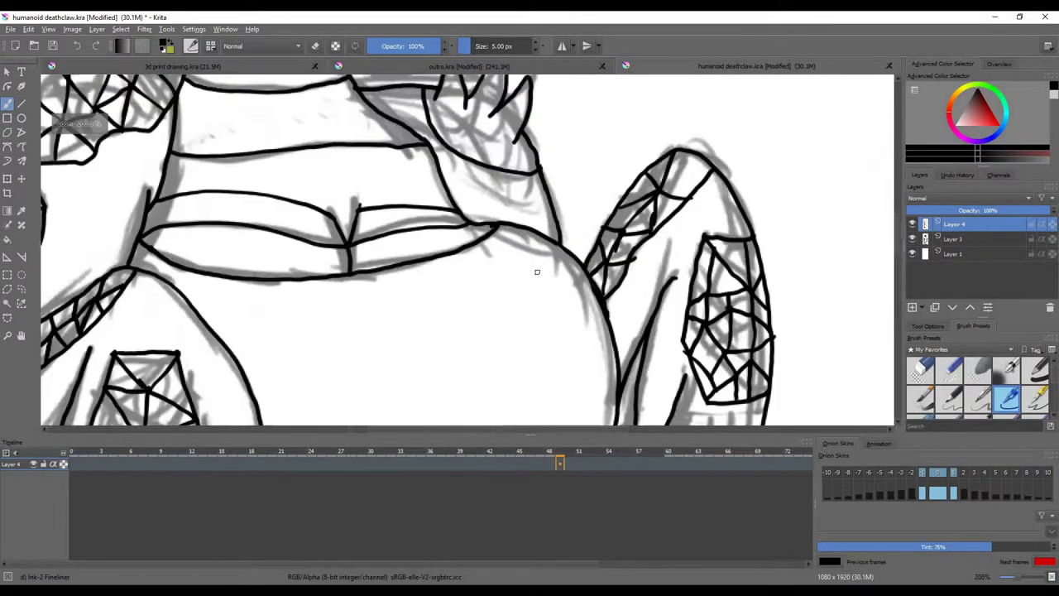
# Step: Ink a shallow arch over the centre of the chest's lower edge
pyautogui.scroll(3, 444, 271)
pyautogui.moveTo(538, 265); pyautogui.dragTo(282, 291)
pyautogui.scroll(-3, 381, 259)
pyautogui.scroll(1, 375, 296)
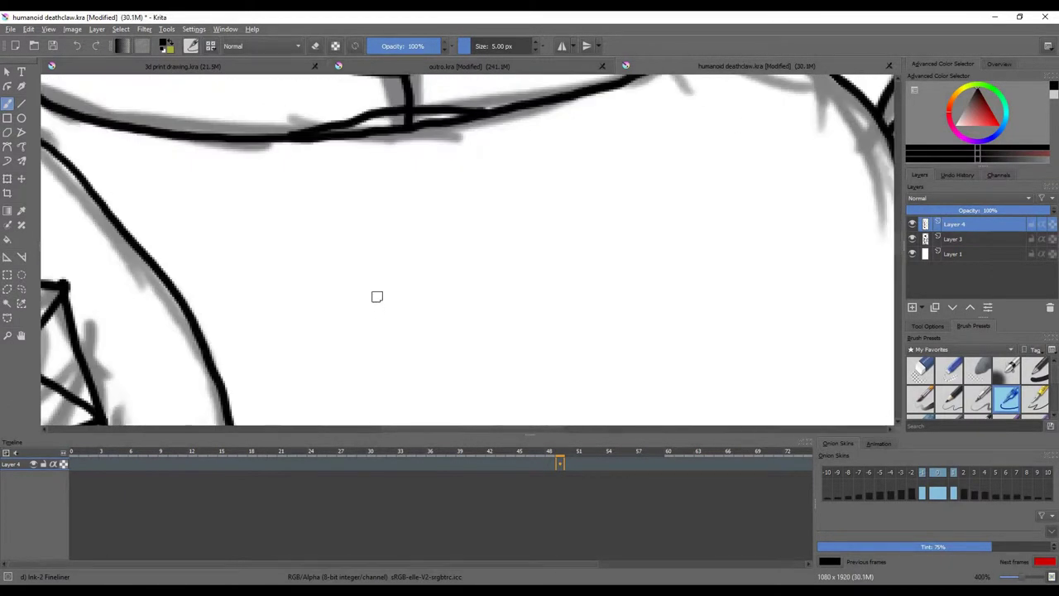
pyautogui.scroll(1, 330, 187)
# Step: Ink a downward-pointing triangle beneath the small arch and erase the stray line along its left side
pyautogui.moveTo(507, 163)
pyautogui.mouseDown()
pyautogui.moveTo(409, 338)
pyautogui.moveTo(351, 218)
pyautogui.mouseUp()
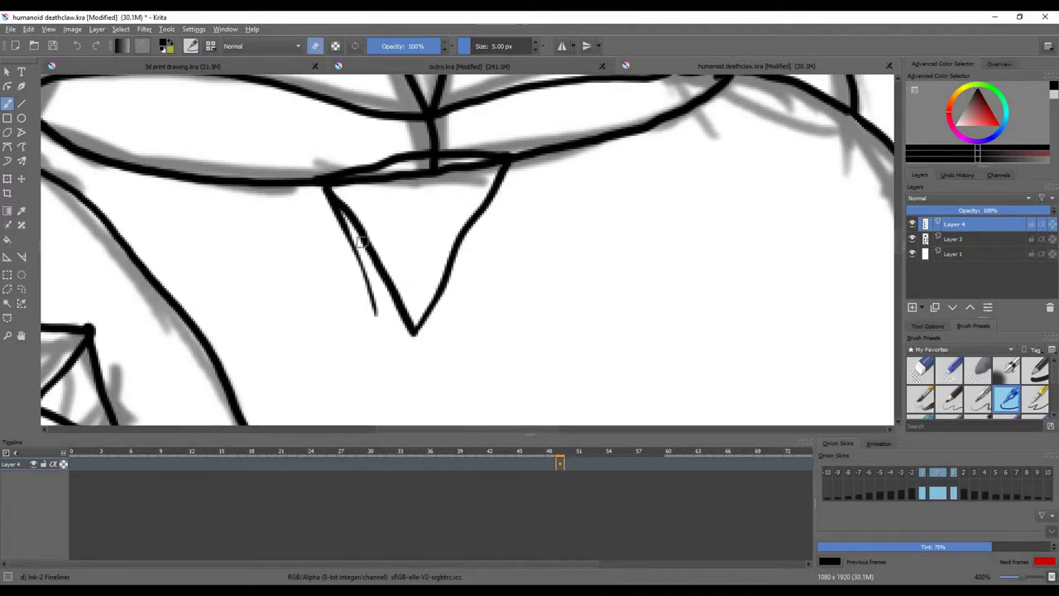
pyautogui.press('+')
pyautogui.press('+')
pyautogui.press('+')
pyautogui.press('+')
pyautogui.press('-')
pyautogui.press('-')
pyautogui.press('-')
pyautogui.press('-')
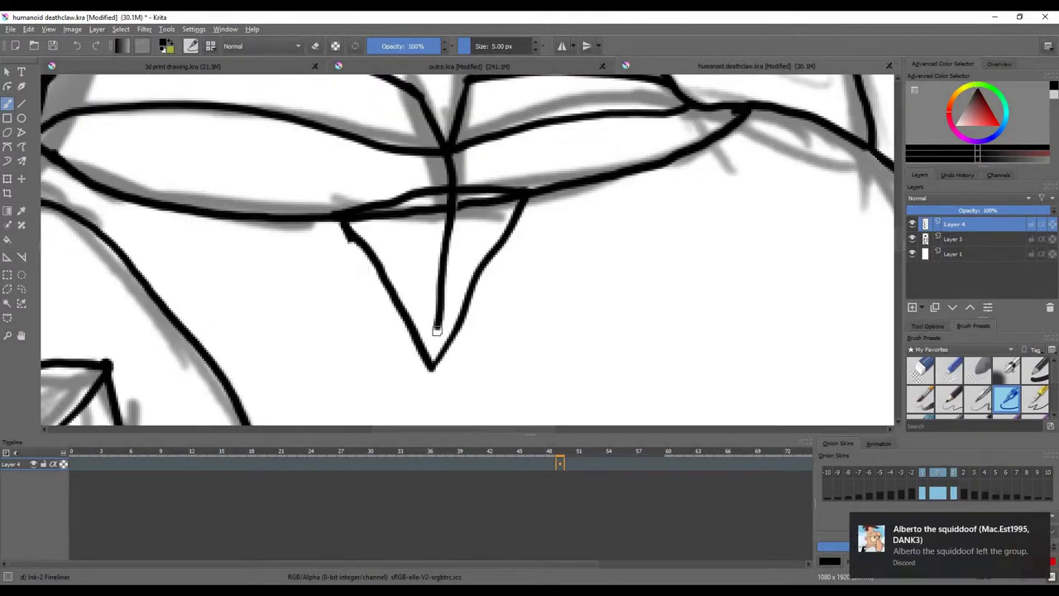
# Step: Ink the triangle's vertical centre line down to its tip, plus cross lines running between its sides
pyautogui.moveTo(436, 330); pyautogui.dragTo(430, 365)
pyautogui.press('+')
pyautogui.moveTo(489, 283); pyautogui.dragTo(386, 284)
pyautogui.press('+')
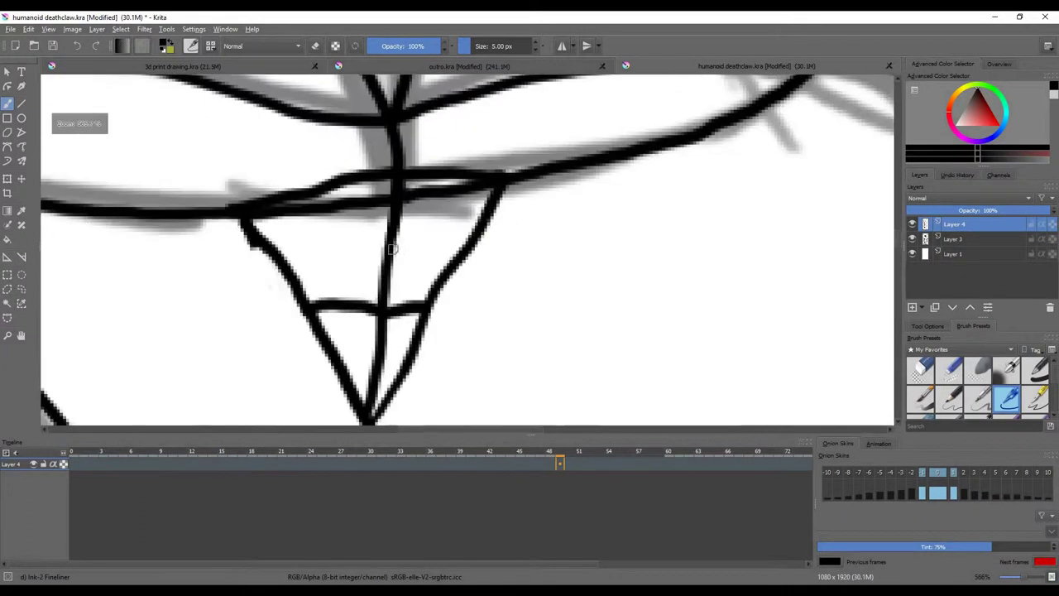
pyautogui.moveTo(480, 214); pyautogui.dragTo(300, 298)
pyautogui.moveTo(434, 327); pyautogui.dragTo(331, 364)
pyautogui.moveTo(512, 283)
pyautogui.mouseDown()
pyautogui.moveTo(397, 215)
pyautogui.moveTo(579, 171)
pyautogui.moveTo(427, 210)
pyautogui.mouseUp()
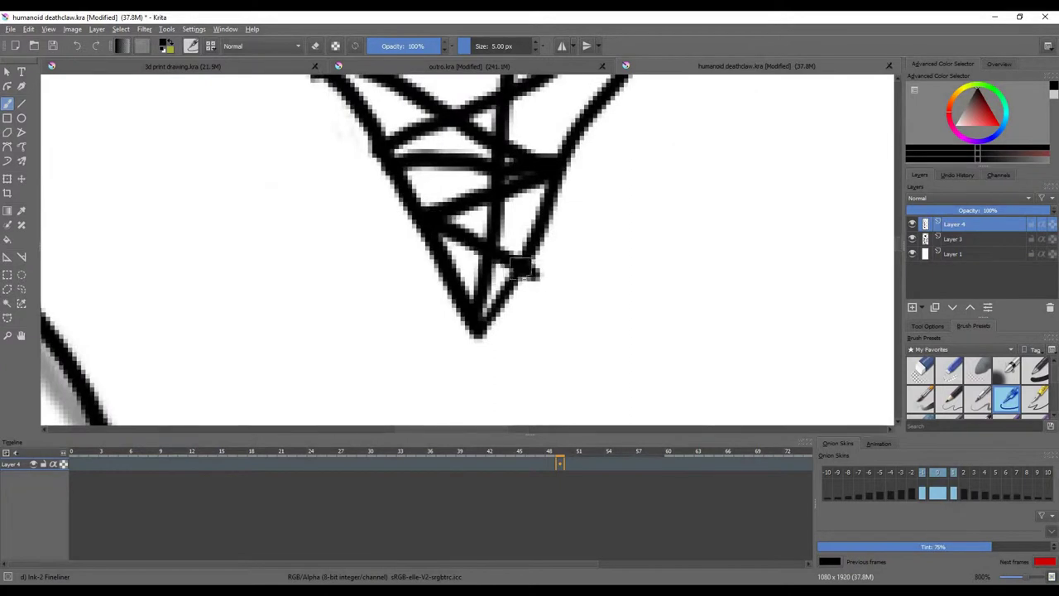
# Step: Ink denser diagonal cross lines inside the chest triangle, from its upper edge down towards the tip
pyautogui.press('-')
pyautogui.press('-')
pyautogui.press('-')
pyautogui.press('-')
pyautogui.press('-')
pyautogui.press('+')
pyautogui.press('+')
pyautogui.press('+')
pyautogui.press('+')
pyautogui.press('+')
pyautogui.press('+')
pyautogui.press('+')
pyautogui.press('+')
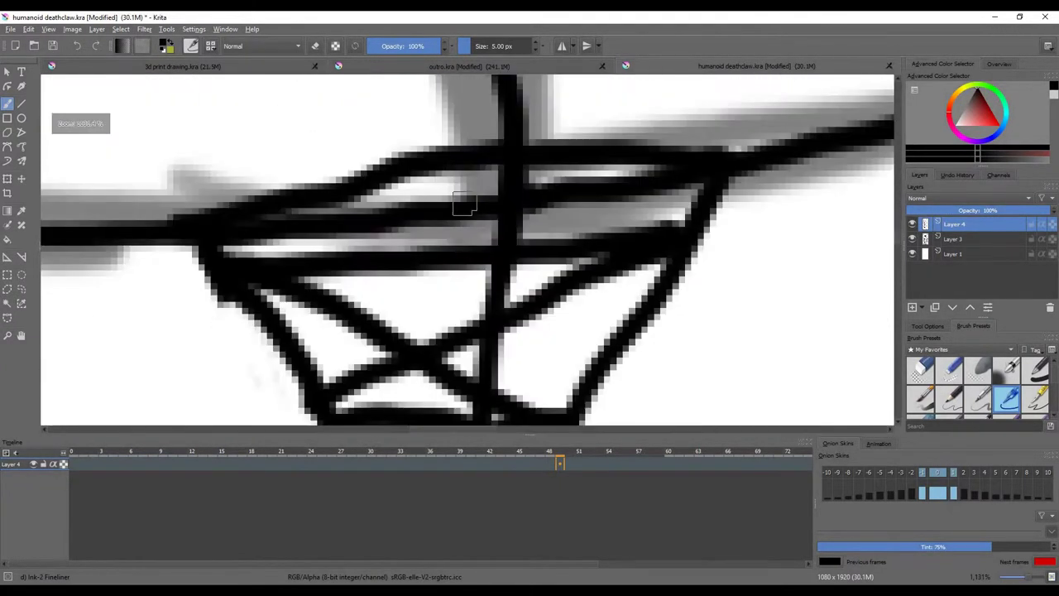
pyautogui.scroll(-2, 497, 261)
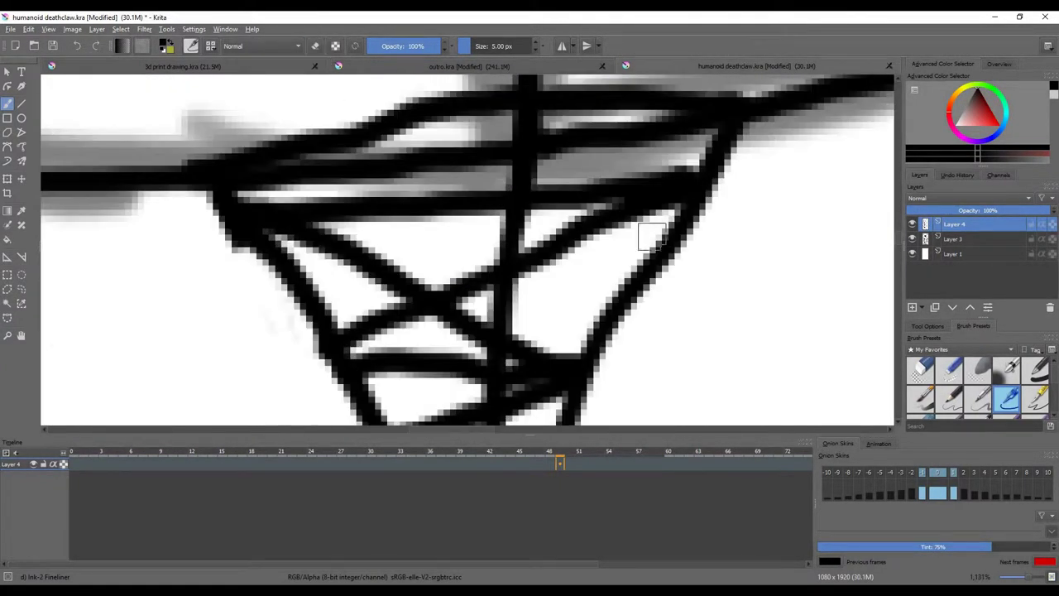
pyautogui.moveTo(651, 236); pyautogui.dragTo(350, 355)
pyautogui.moveTo(389, 319); pyautogui.dragTo(273, 232)
pyautogui.press('+')
pyautogui.moveTo(663, 282); pyautogui.dragTo(515, 339)
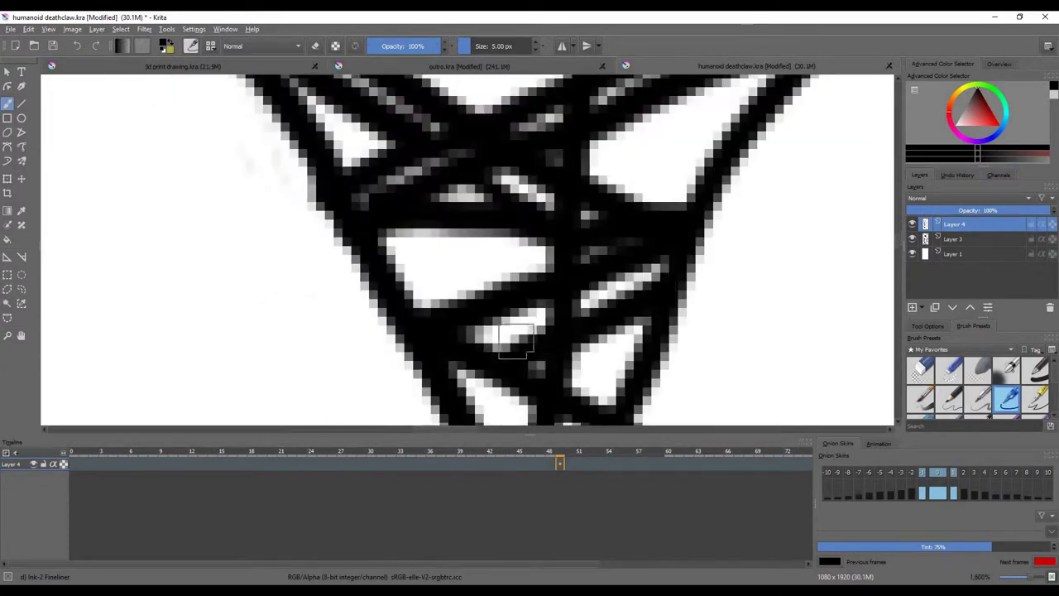
# Step: Erase the ends of the front foot's ankle line and open gaps between the three toe arcs
pyautogui.press('-')
pyautogui.press('-')
pyautogui.press('-')
pyautogui.press('-')
pyautogui.press('+')
pyautogui.press('+')
pyautogui.press('+')
pyautogui.press('2')
pyautogui.press('1')
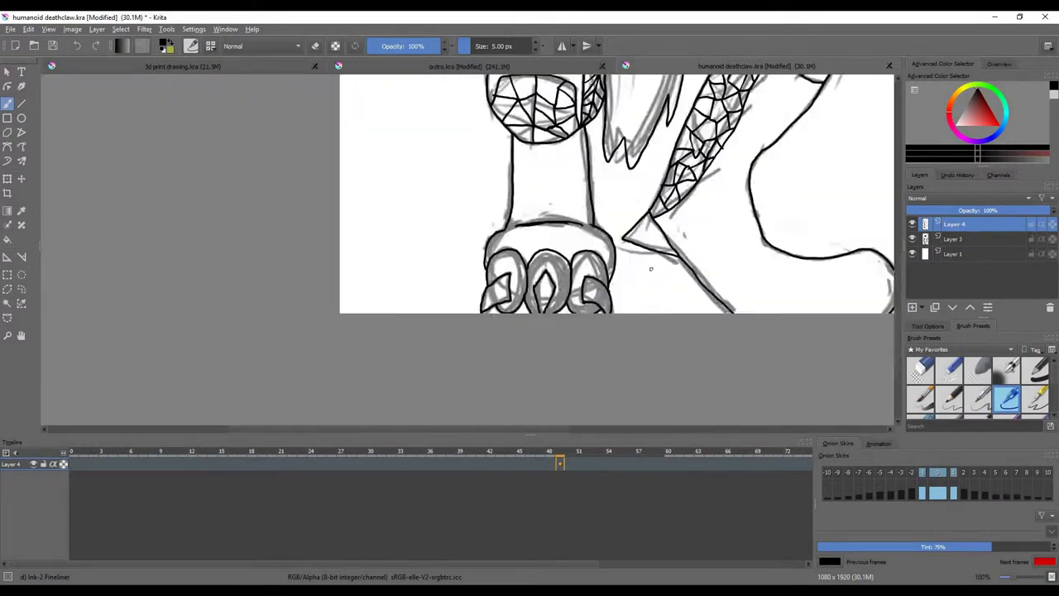
pyautogui.scroll(3, 624, 252)
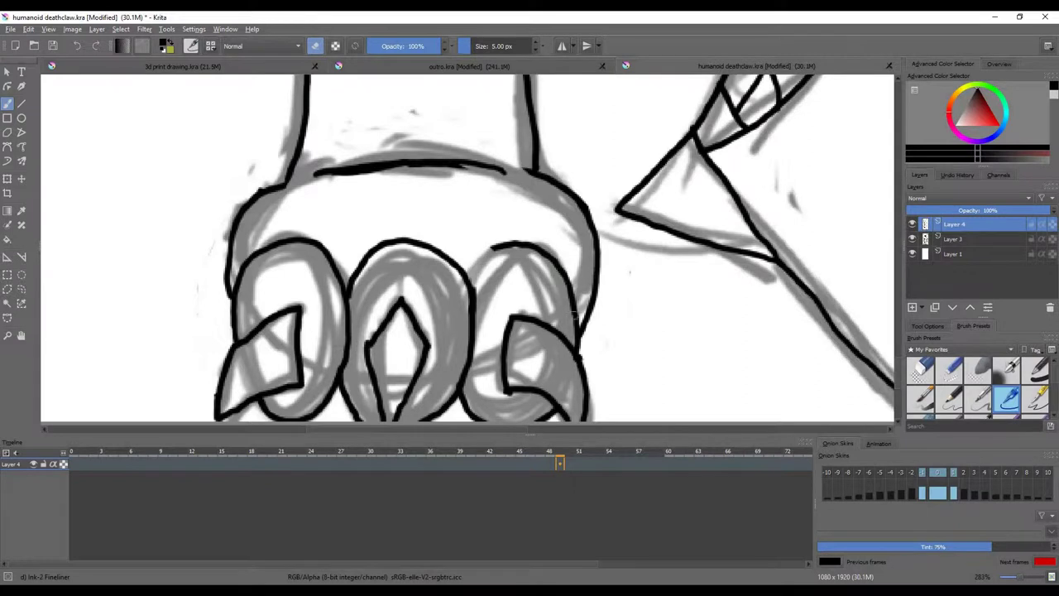
pyautogui.scroll(2, 331, 281)
pyautogui.moveTo(349, 192); pyautogui.dragTo(275, 151)
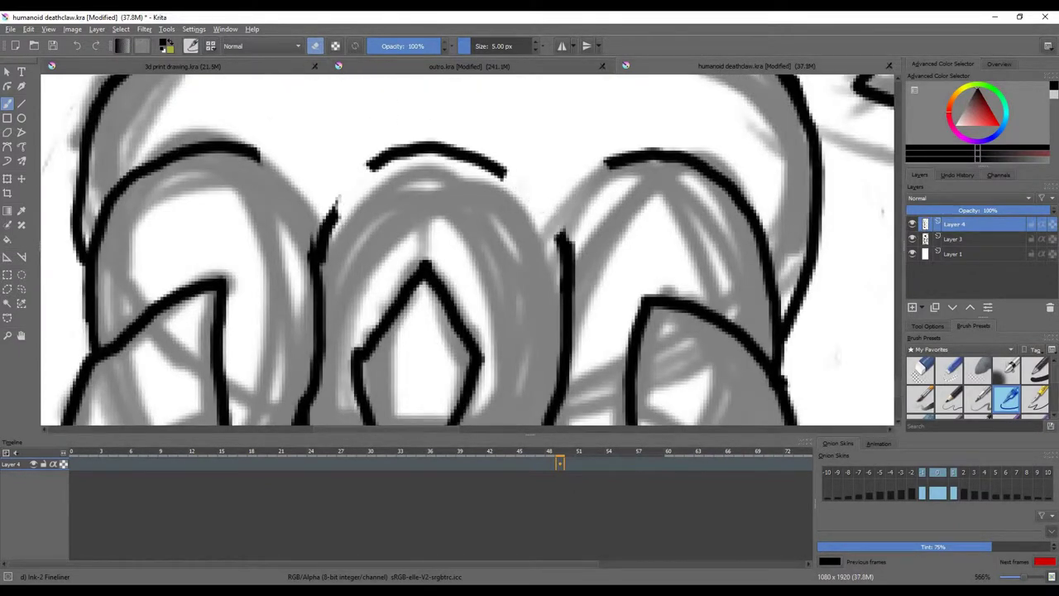
pyautogui.scroll(-8, 565, 245)
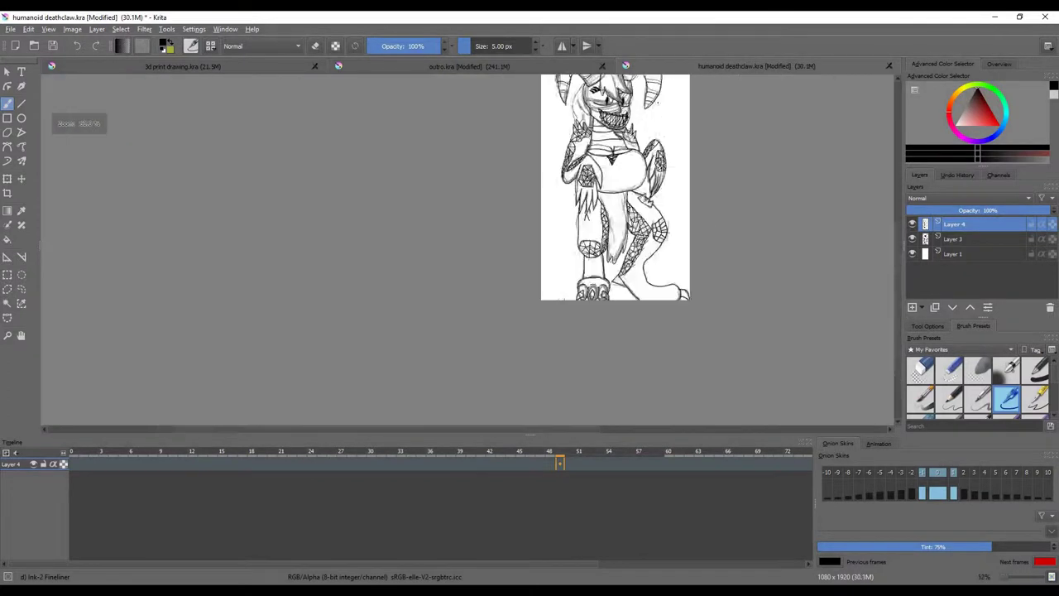
# Step: Ink the first short scale lines below the neck, beneath the shoulder spikes on the character's left arm
pyautogui.scroll(10, 622, 246)
pyautogui.moveTo(622, 246); pyautogui.dragTo(505, 281)
pyautogui.moveTo(472, 189); pyautogui.dragTo(497, 221)
pyautogui.moveTo(616, 207); pyautogui.dragTo(637, 311)
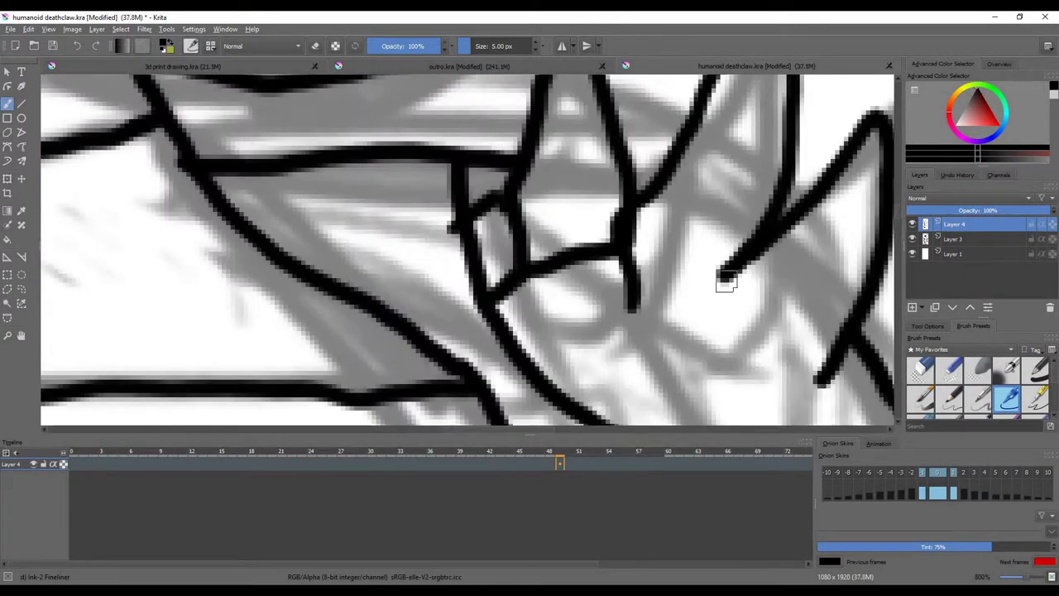
pyautogui.moveTo(725, 276); pyautogui.dragTo(604, 348)
pyautogui.scroll(-8, 604, 348)
# Step: Fill the rest of that spiked shoulder with crossing lines to complete its angular scales
pyautogui.scroll(10, 368, 203)
pyautogui.moveTo(633, 178); pyautogui.dragTo(637, 321)
pyautogui.moveTo(820, 273); pyautogui.dragTo(629, 327)
pyautogui.moveTo(645, 368)
pyautogui.mouseDown()
pyautogui.moveTo(567, 307)
pyautogui.moveTo(443, 241)
pyautogui.mouseUp()
pyautogui.moveTo(687, 212); pyautogui.dragTo(720, 383)
pyautogui.moveTo(795, 263); pyautogui.dragTo(711, 308)
pyautogui.moveTo(697, 277); pyautogui.dragTo(475, 327)
pyautogui.moveTo(612, 248); pyautogui.dragTo(628, 364)
pyautogui.scroll(-8, 530, 248)
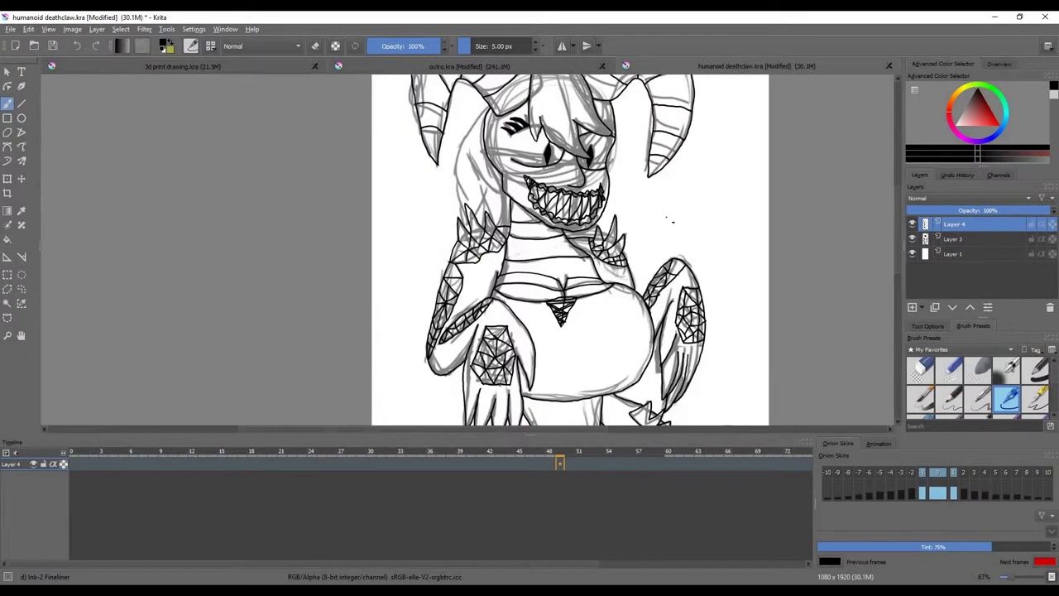
pyautogui.scroll(6, 516, 194)
pyautogui.moveTo(521, 161); pyautogui.dragTo(546, 331)
pyautogui.moveTo(506, 247); pyautogui.dragTo(556, 233)
pyautogui.scroll(-10, 521, 237)
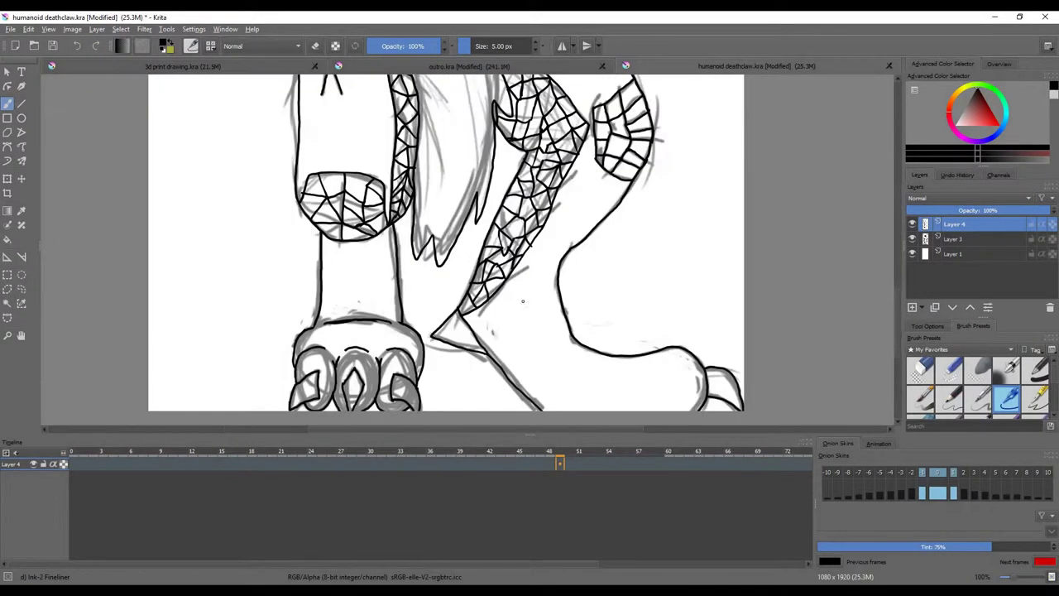
# Step: Delete the grey sketch layer, Layer 3, and add a new paint layer above Layer 4
pyautogui.scroll(8, 529, 153)
pyautogui.rightClick(869, 240)
pyautogui.click(936, 285)
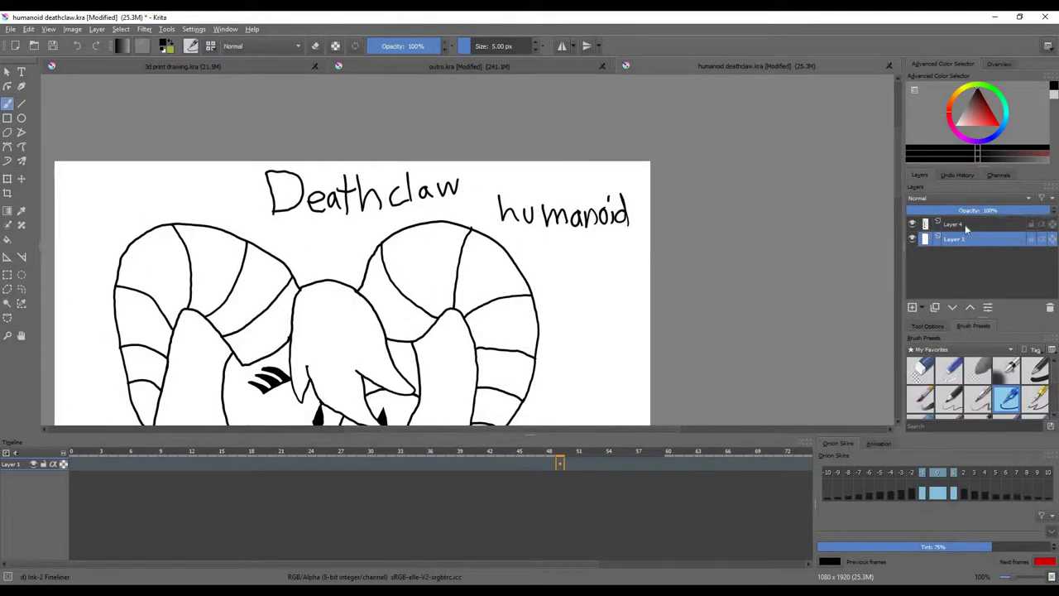
pyautogui.click(912, 307)
# Step: On Layer 4, trim and thin the curved ankle line of the front foot with the eraser
pyautogui.scroll(-6, 529, 248)
pyautogui.scroll(4, 546, 324)
pyautogui.scroll(4, 513, 306)
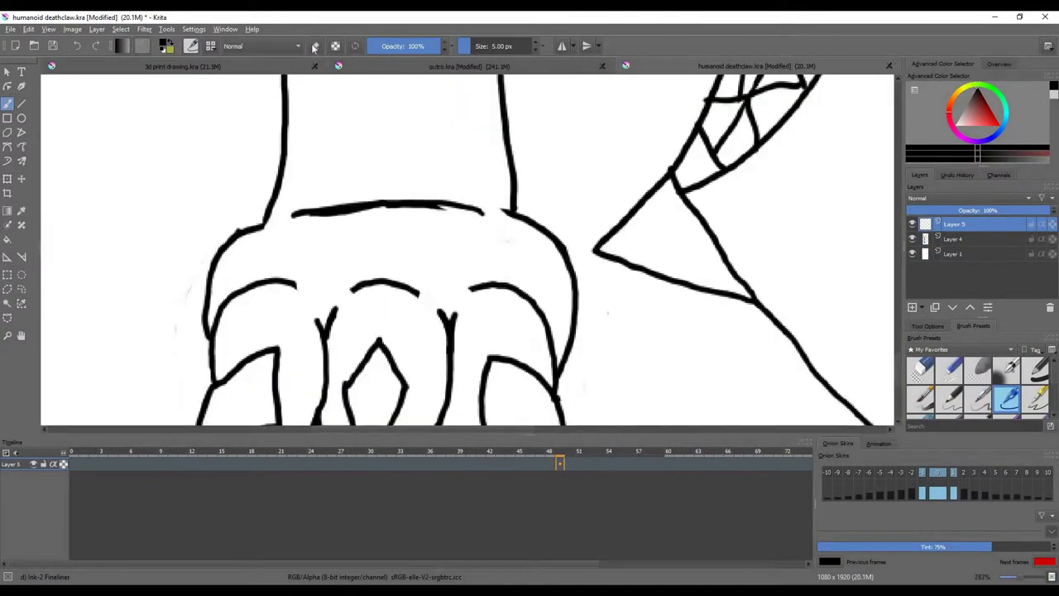
pyautogui.press('pagedown')
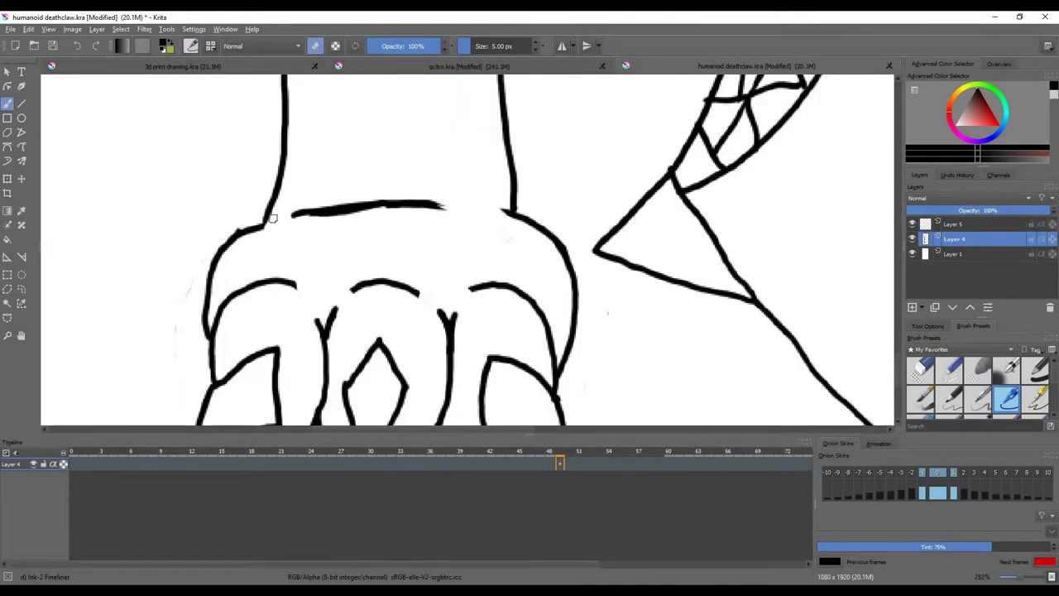
pyautogui.scroll(2, 377, 208)
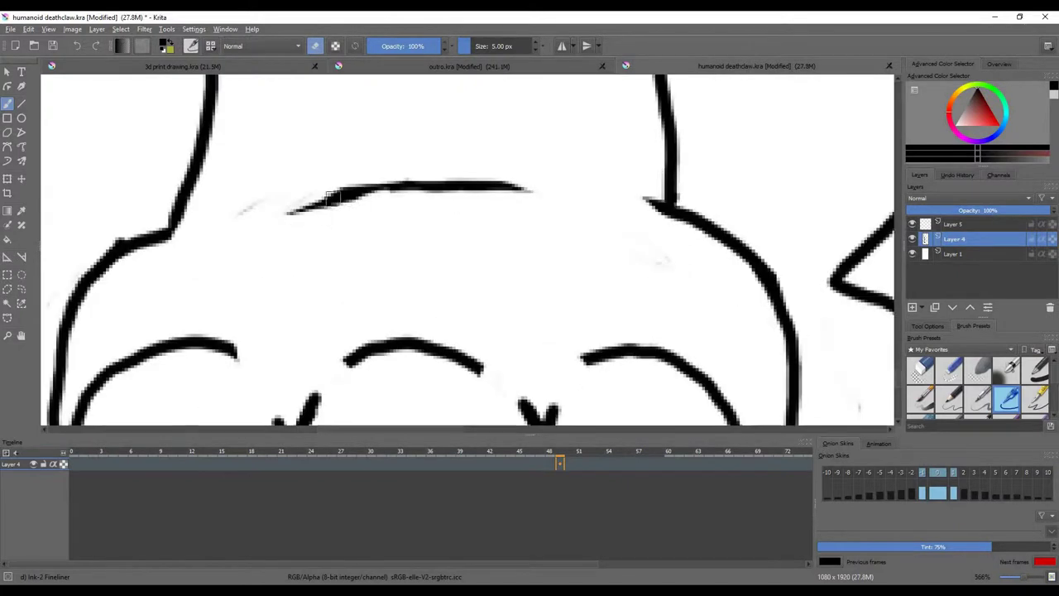
pyautogui.moveTo(292, 210); pyautogui.dragTo(544, 193)
pyautogui.scroll(-6, 467, 248)
# Step: Ink a pointed tip below the spikes at the hip and a hanging claw under the front hand's fingers
pyautogui.scroll(3, 467, 248)
pyautogui.scroll(4, 483, 152)
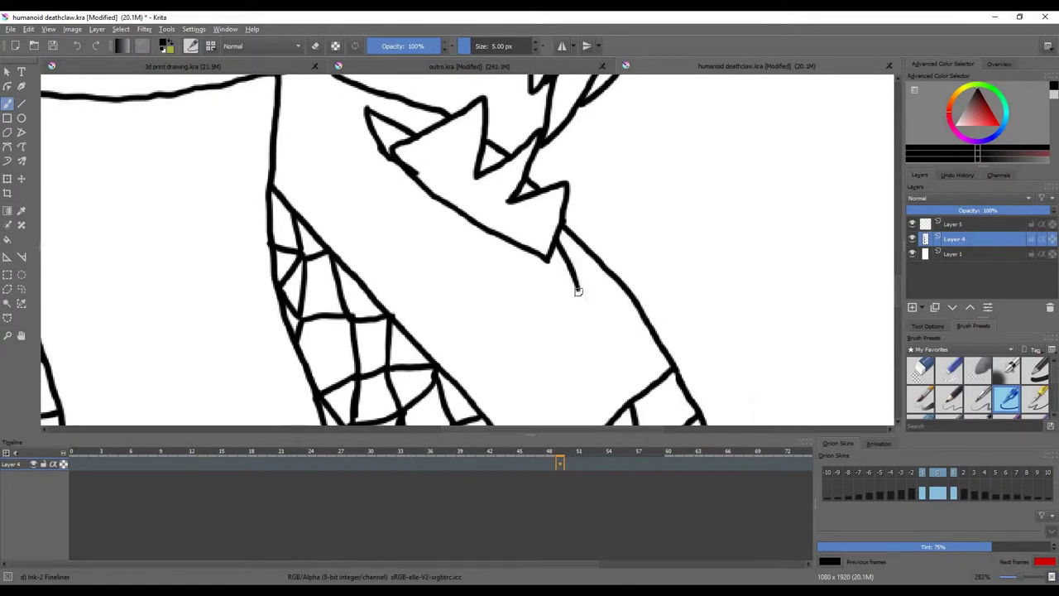
pyautogui.scroll(-5, 578, 292)
pyautogui.scroll(2, 273, 216)
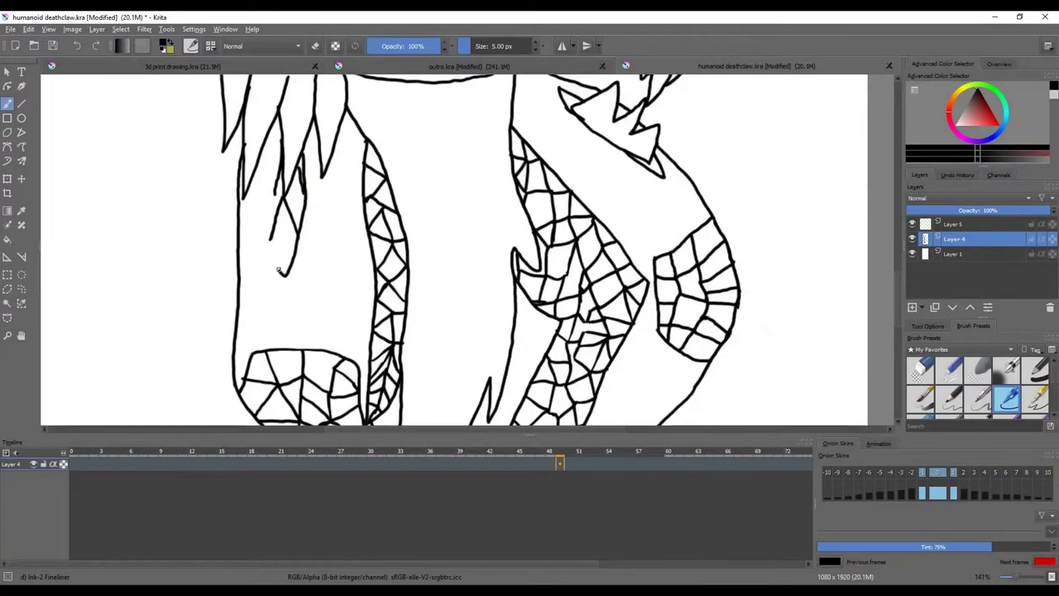
pyautogui.scroll(-5, 271, 177)
pyautogui.scroll(2, 268, 248)
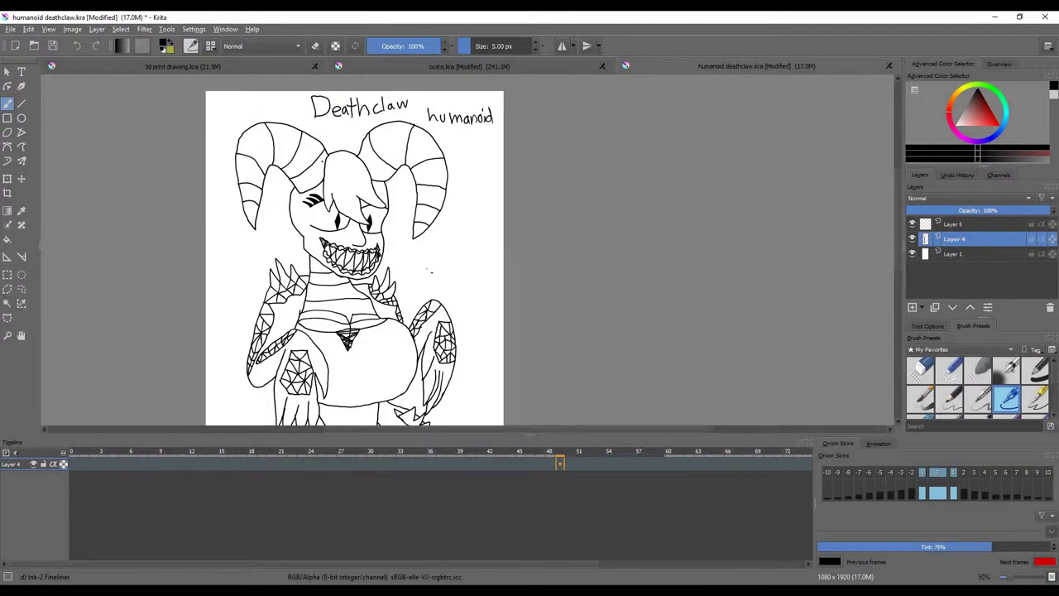
# Step: Save the Deathclaw drawing
pyautogui.scroll(-1, 268, 367)
pyautogui.scroll(-3, 268, 366)
pyautogui.scroll(3, 240, 240)
pyautogui.scroll(-3, 240, 240)
pyautogui.press('b')
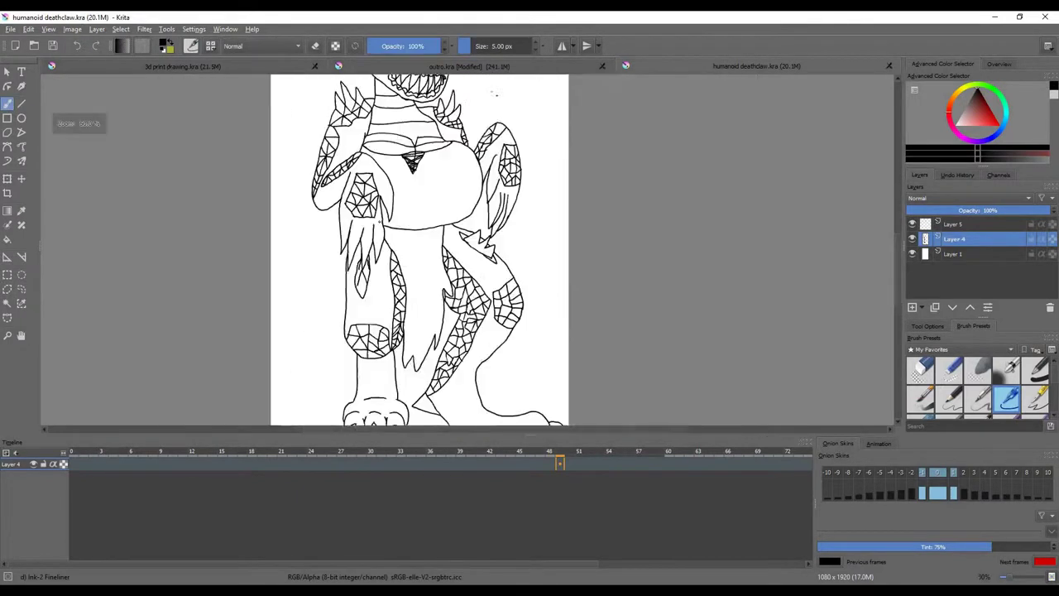
# Step: Ink the tail's outer outline, curving from beside the front hand down to the canvas's left edge
pyautogui.scroll(2, 300, 252)
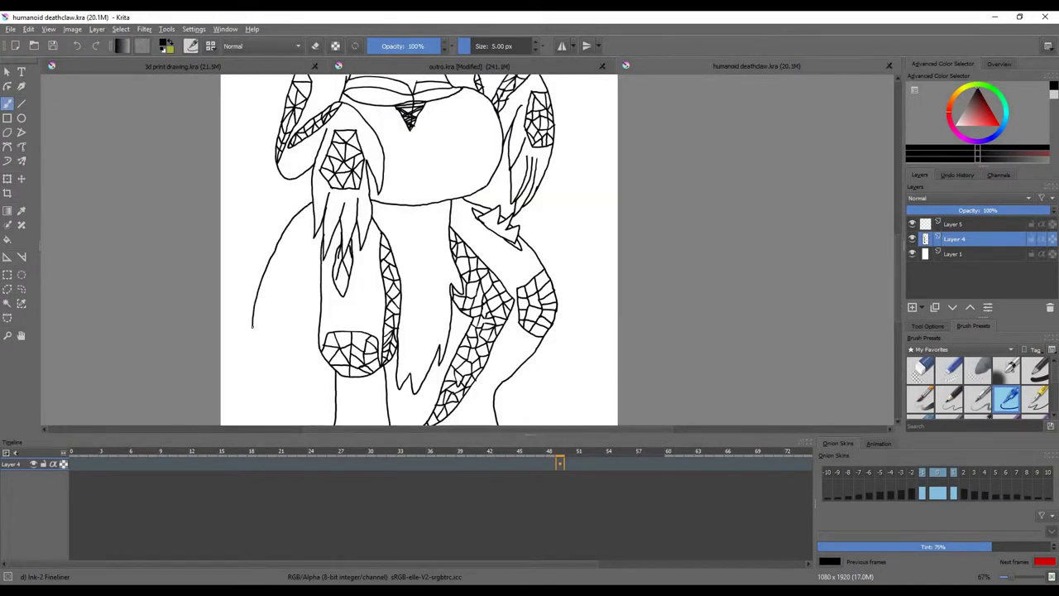
pyautogui.moveTo(252, 325); pyautogui.dragTo(259, 358)
pyautogui.scroll(-3, 259, 357)
pyautogui.scroll(6, 302, 236)
pyautogui.scroll(2, 269, 413)
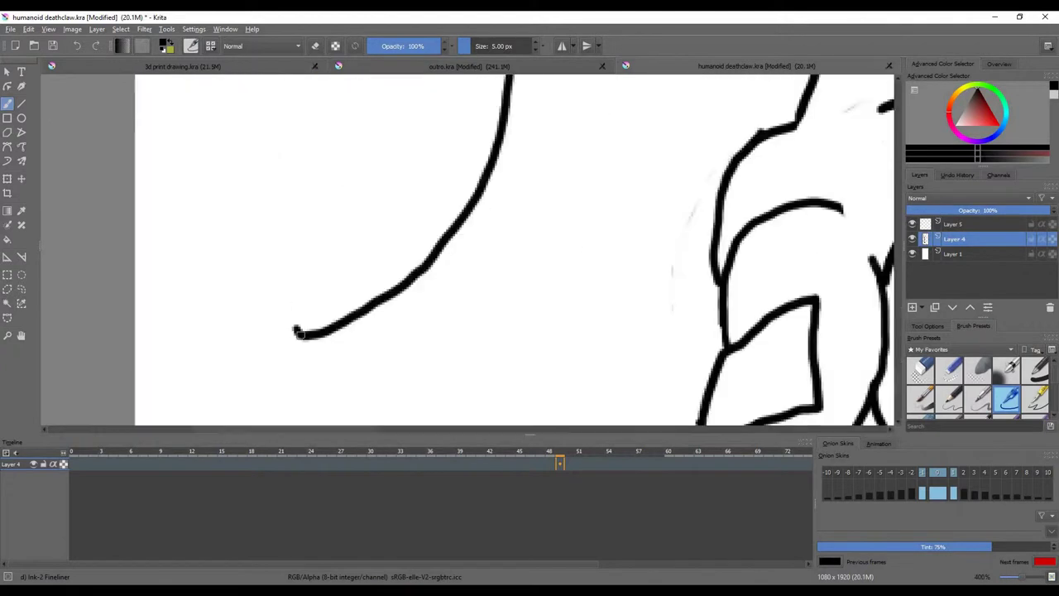
pyautogui.scroll(-3, 259, 360)
pyautogui.scroll(3, 260, 359)
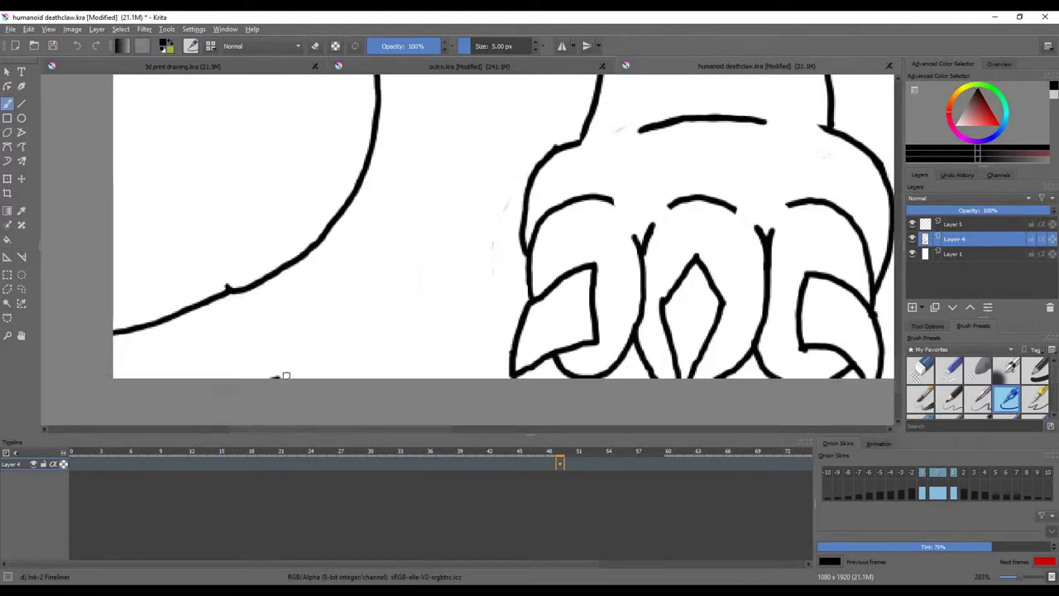
# Step: Ink a sloping line from the side of the front foot down to the canvas's lower edge
pyautogui.scroll(-3, 286, 375)
pyautogui.scroll(3, 525, 170)
pyautogui.scroll(-6, 524, 170)
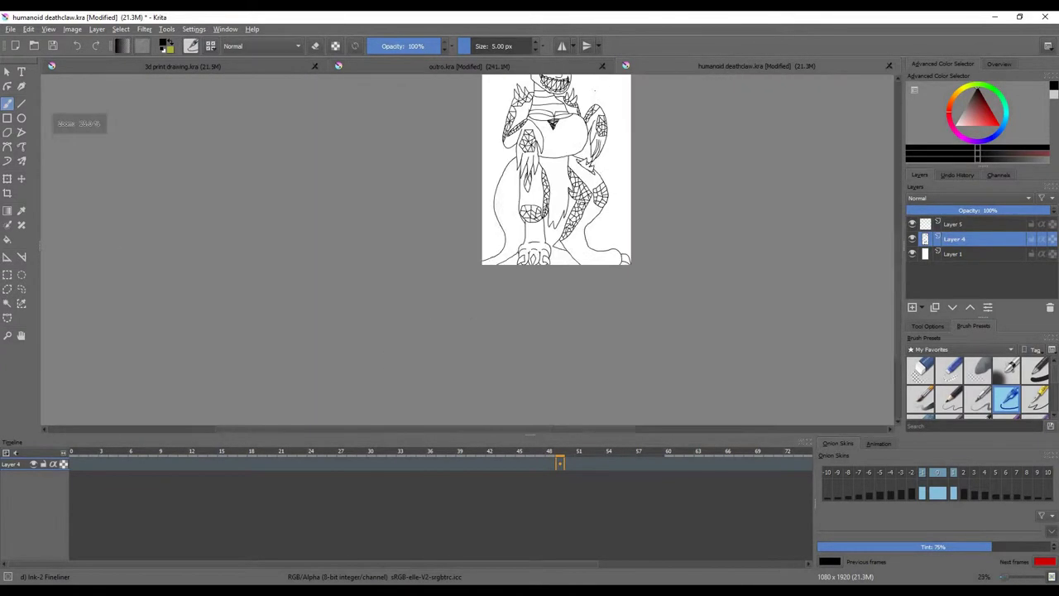
# Step: Ink the tail's inner line from the front hand down until it meets the outer outline
pyautogui.scroll(3, 521, 165)
pyautogui.scroll(2, 496, 203)
pyautogui.scroll(-2, 521, 165)
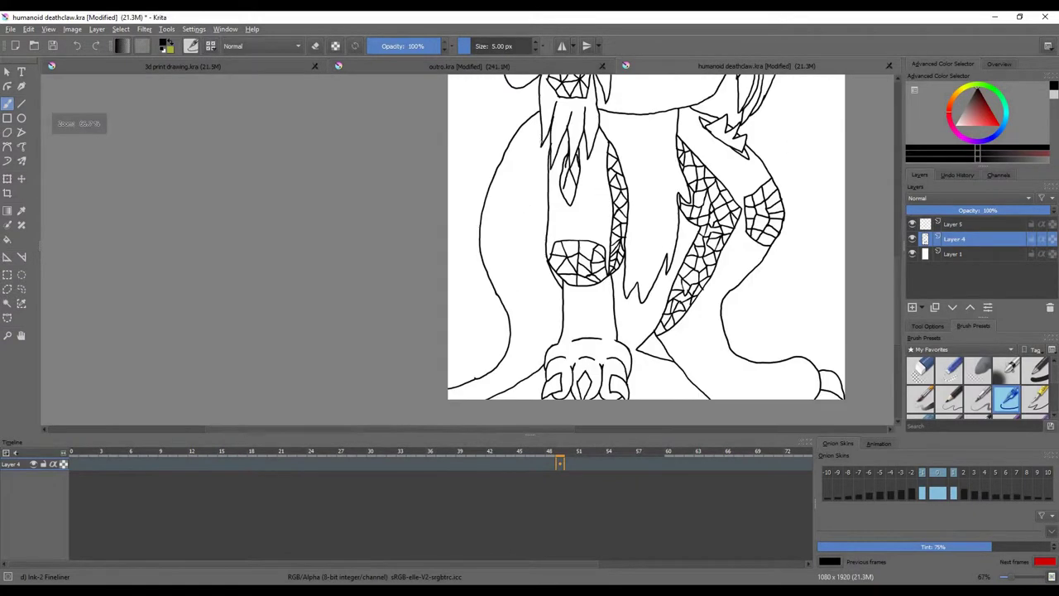
pyautogui.scroll(4, 499, 365)
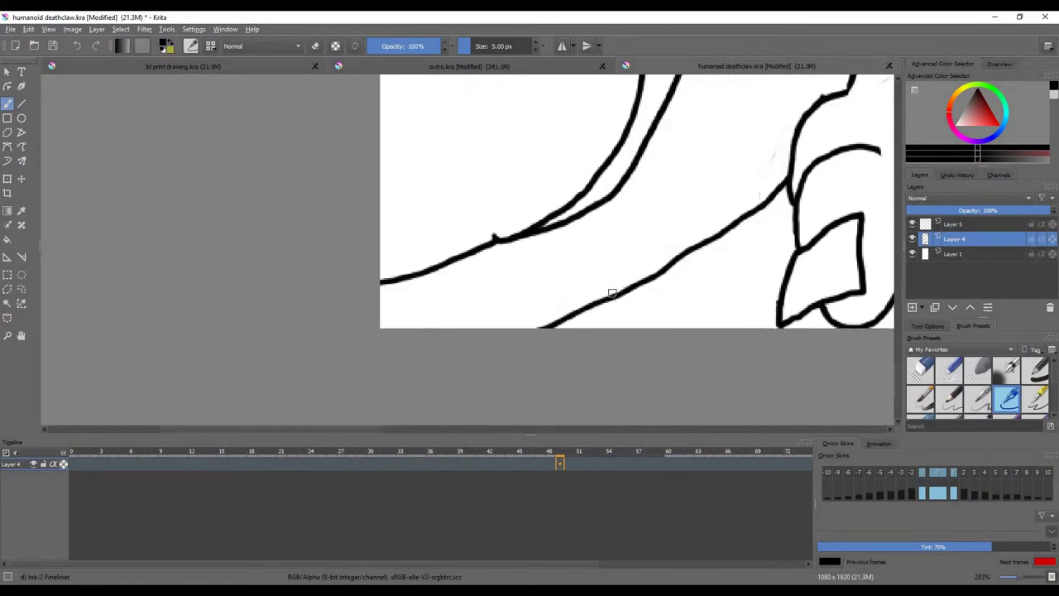
pyautogui.scroll(-4, 639, 294)
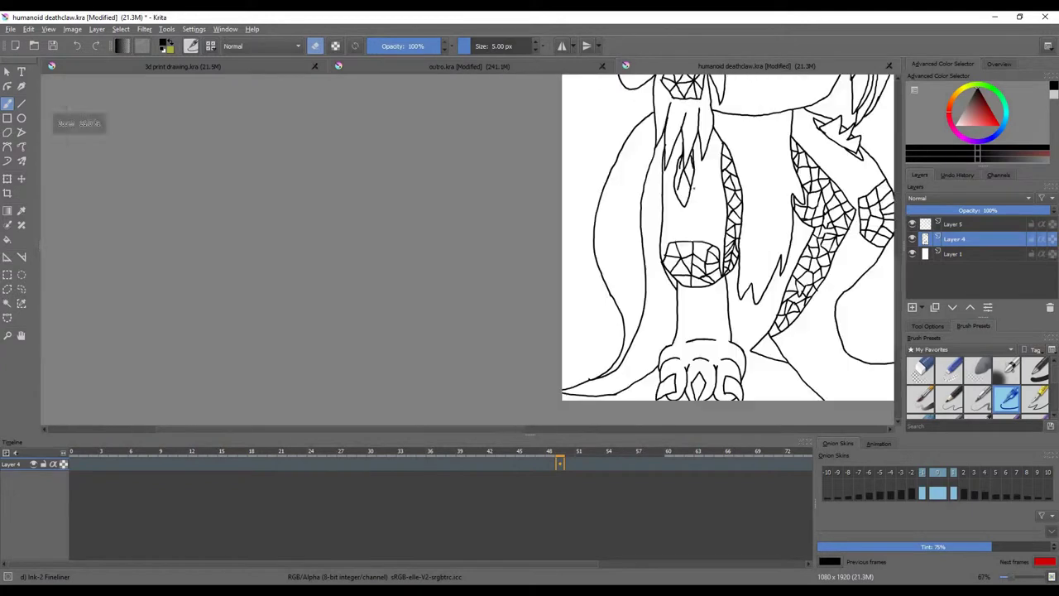
# Step: Ink a column of V-shaped marks down the inside of the tail
pyautogui.scroll(2, 613, 179)
pyautogui.scroll(-2, 603, 313)
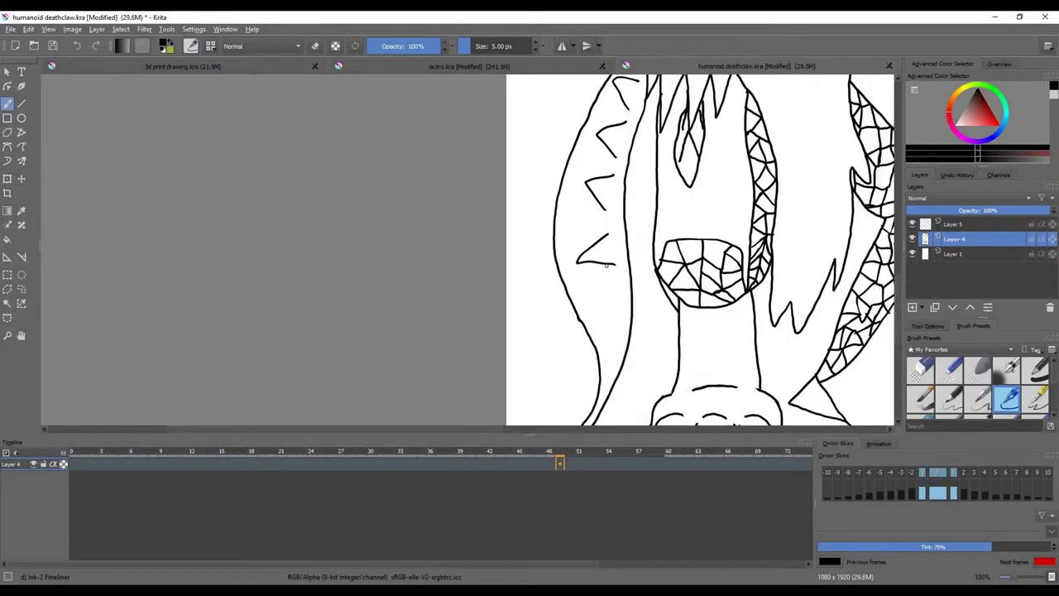
pyautogui.scroll(3, 596, 310)
pyautogui.moveTo(634, 294); pyautogui.dragTo(590, 311)
# Step: Ink a spike across the tail's outline near its lower end and erase the tail line inside it
pyautogui.click(315, 46)
pyautogui.scroll(4, 579, 306)
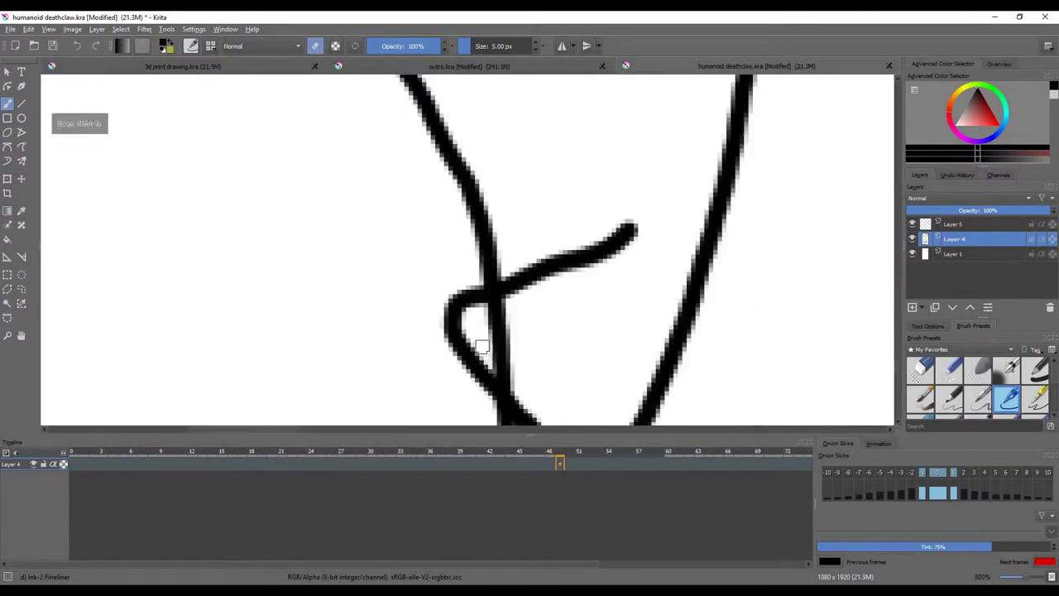
pyautogui.scroll(-3, 515, 307)
pyautogui.moveTo(451, 263); pyautogui.dragTo(456, 339)
pyautogui.scroll(-3, 457, 339)
pyautogui.scroll(4, 464, 331)
pyautogui.press('e')
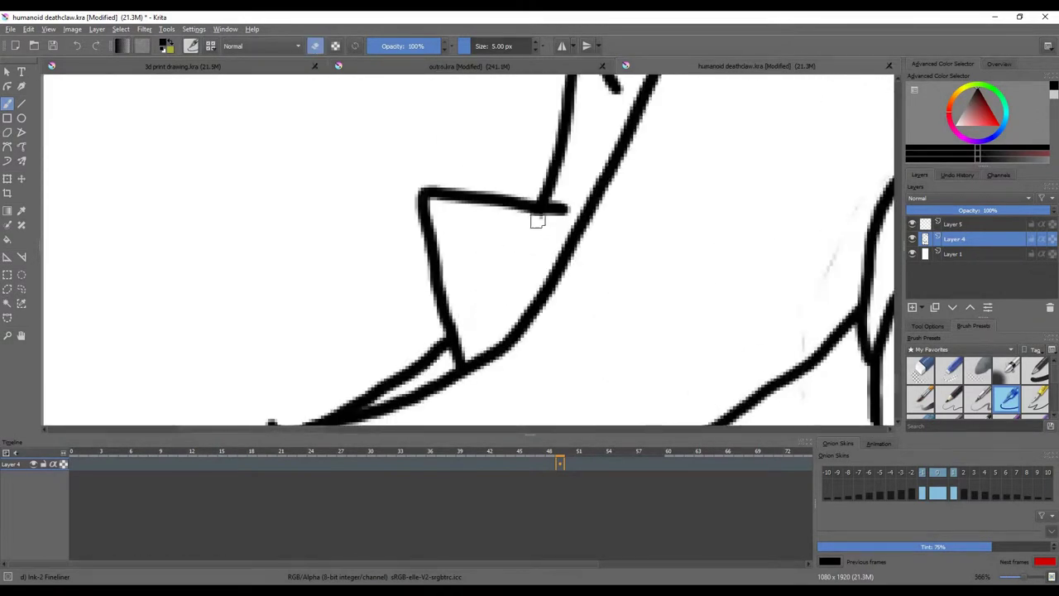
# Step: Ink a row of curved, pointed spikes along the tail's outer edge, working up towards the front hand
pyautogui.scroll(-4, 459, 248)
pyautogui.press('e')
pyautogui.scroll(-3, 416, 207)
pyautogui.scroll(3, 438, 265)
pyautogui.scroll(-3, 447, 297)
pyautogui.scroll(3, 460, 324)
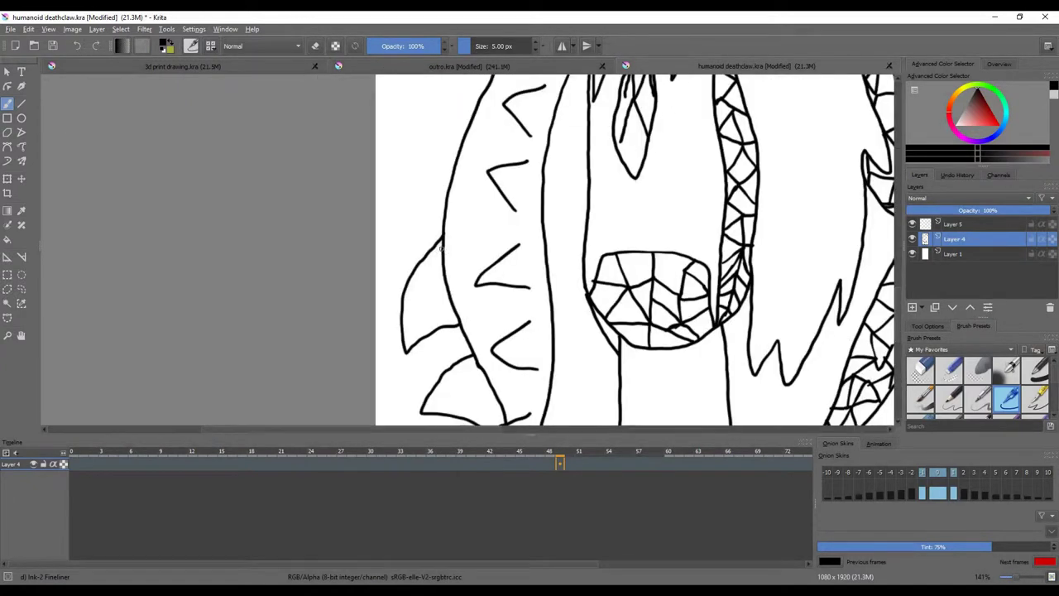
pyautogui.scroll(-1, 441, 245)
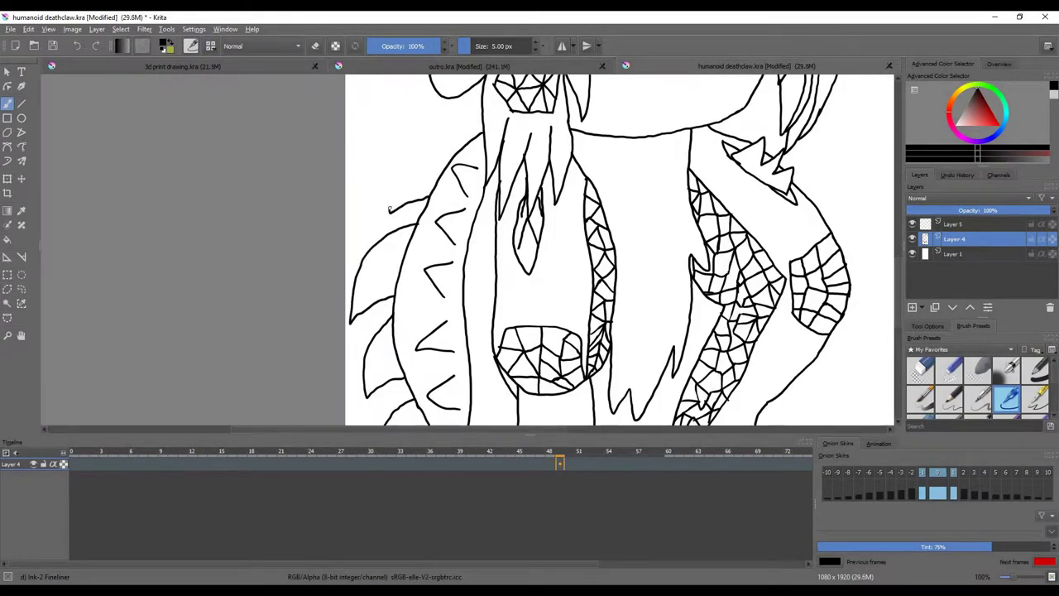
# Step: Clean up the junction of the topmost spike and the tail beside the front hand, closing its outline
pyautogui.scroll(6, 476, 133)
pyautogui.press('e')
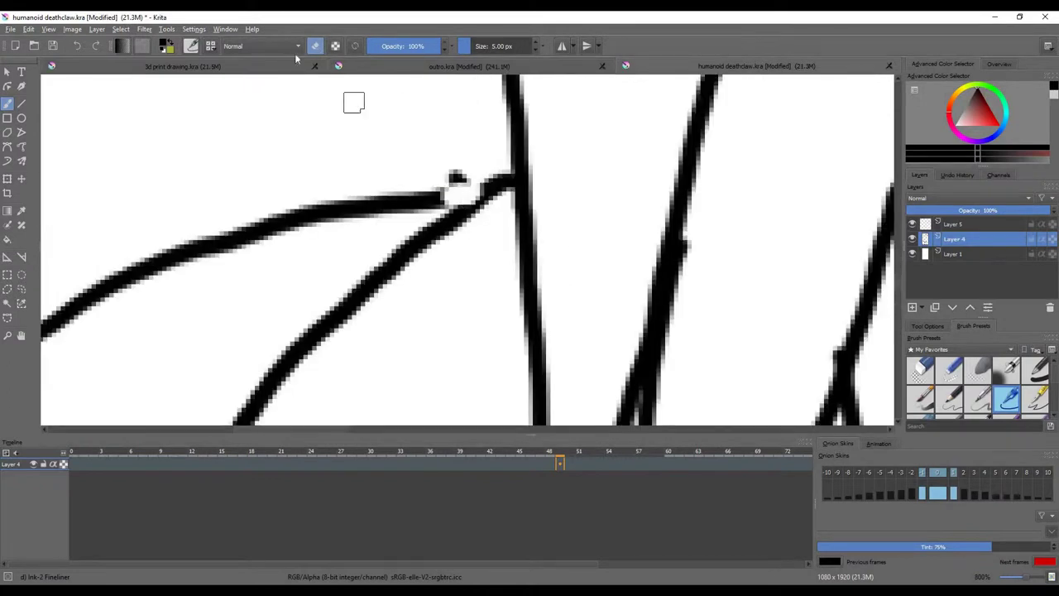
pyautogui.moveTo(447, 203); pyautogui.dragTo(476, 198)
pyautogui.scroll(-4, 424, 224)
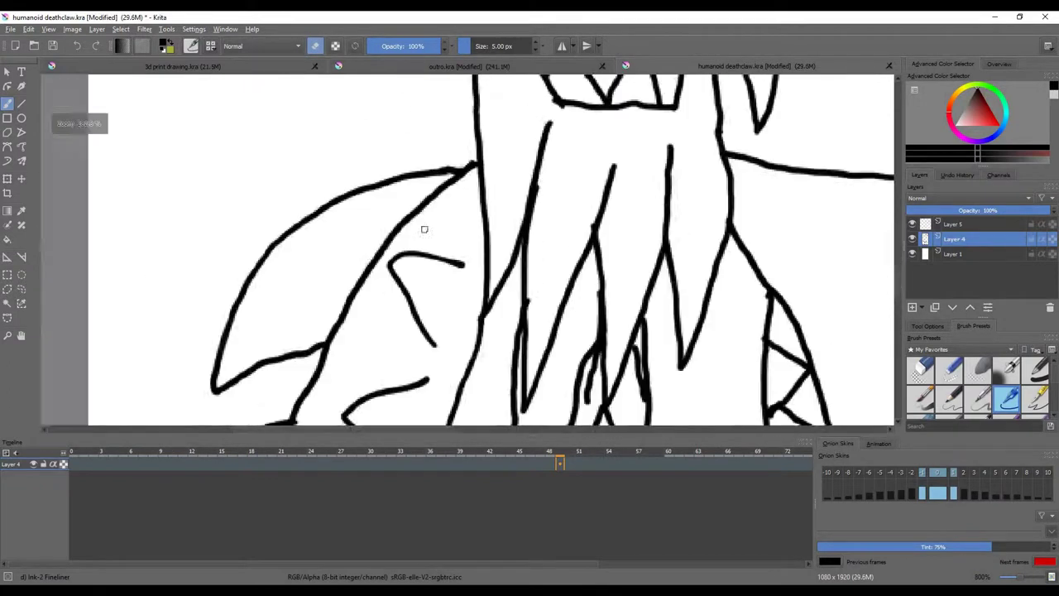
# Step: Erase the tail's outer line where it runs through the bases of the curved spikes, from the topmost spike downward
pyautogui.scroll(2, 461, 166)
pyautogui.moveTo(463, 178); pyautogui.dragTo(381, 234)
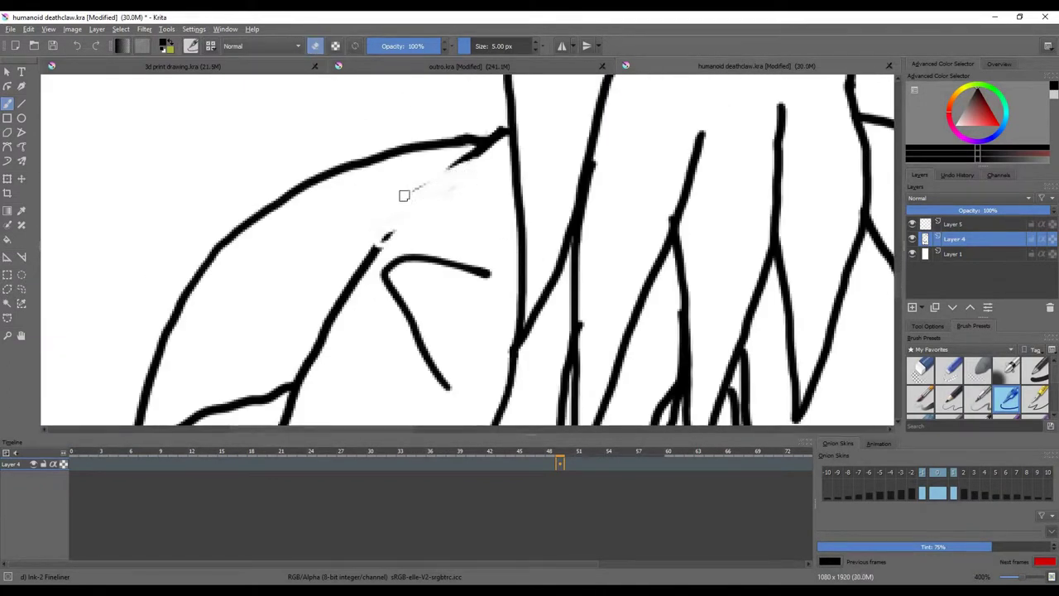
pyautogui.scroll(1, 358, 279)
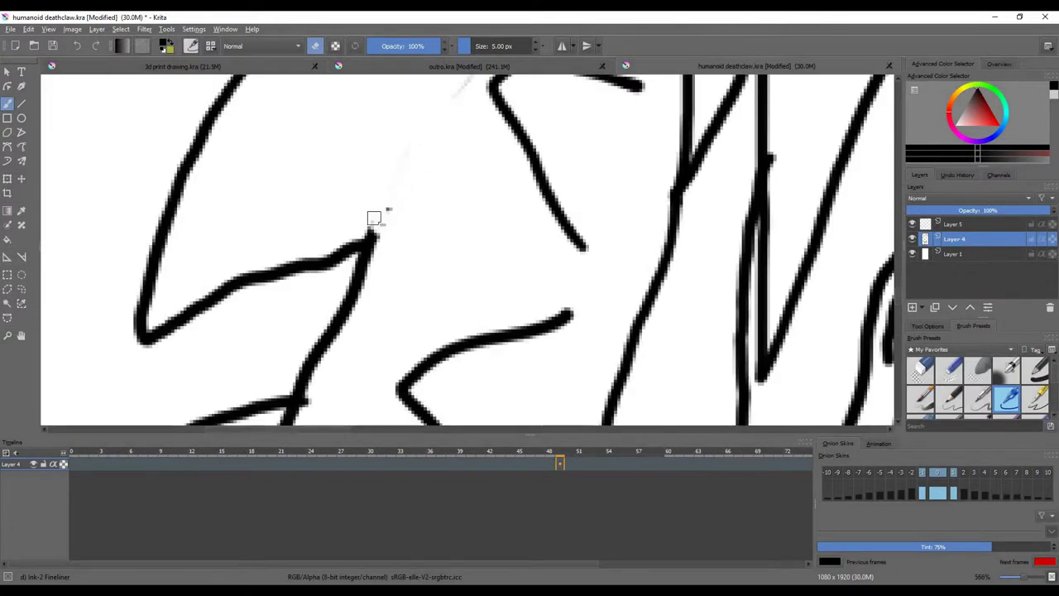
pyautogui.scroll(-2, 365, 228)
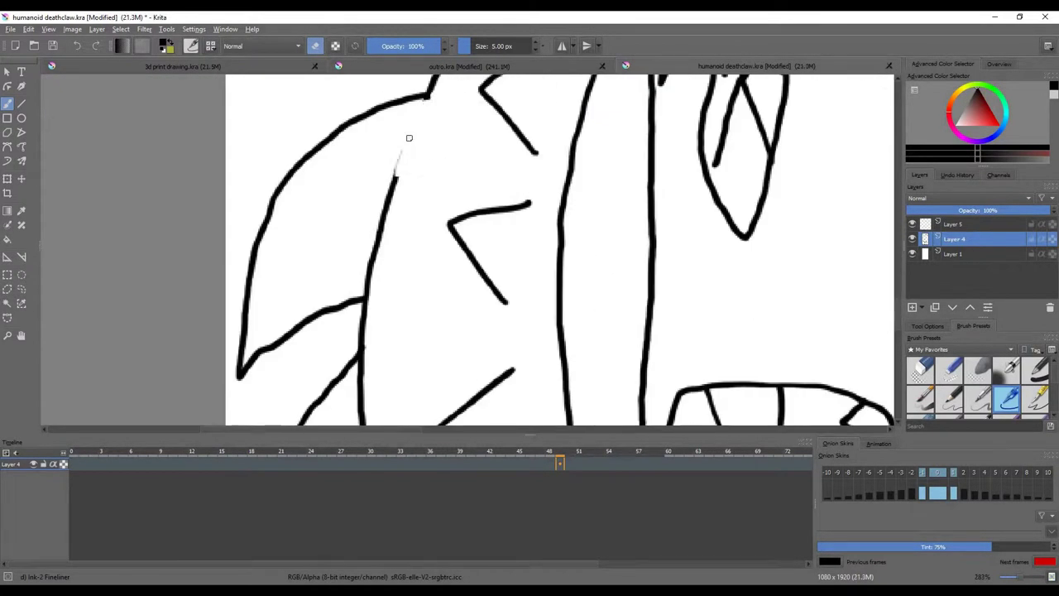
pyautogui.scroll(1, 362, 294)
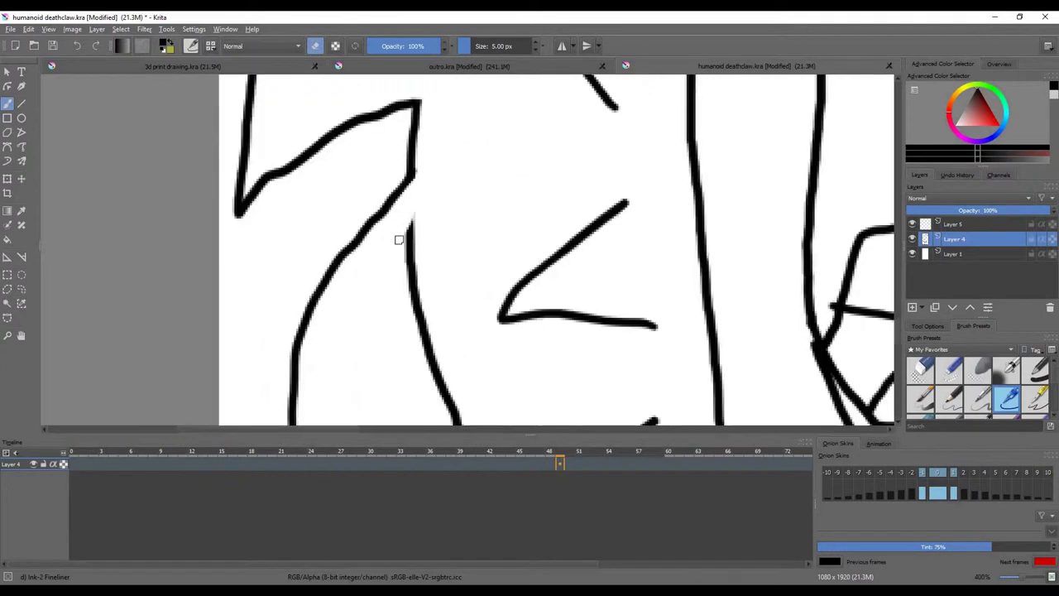
pyautogui.scroll(-1, 430, 306)
pyautogui.moveTo(416, 265); pyautogui.dragTo(450, 324)
pyautogui.scroll(1, 449, 323)
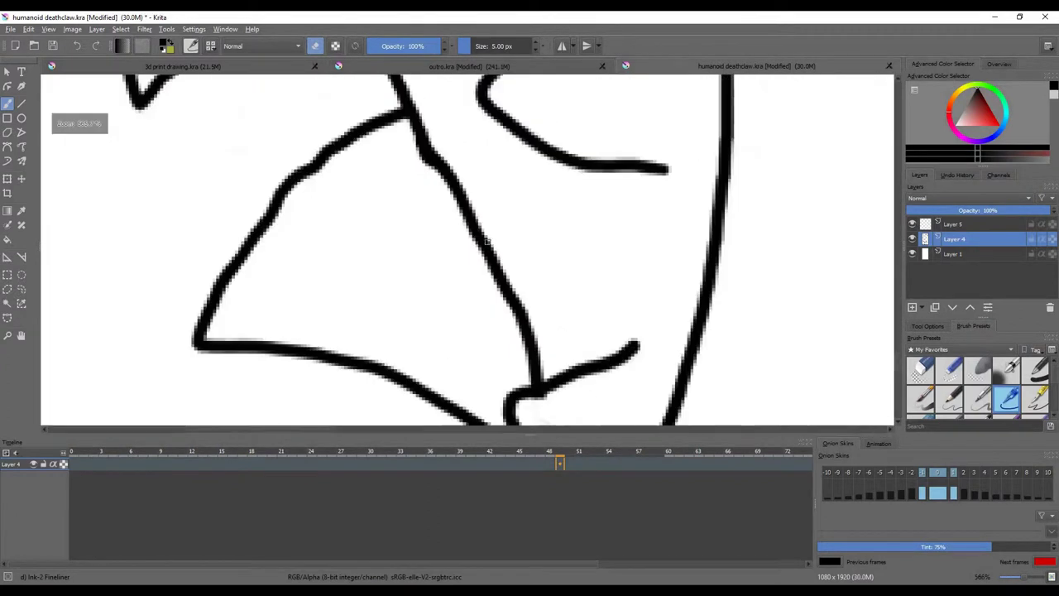
pyautogui.scroll(-1, 442, 153)
pyautogui.scroll(2, 522, 303)
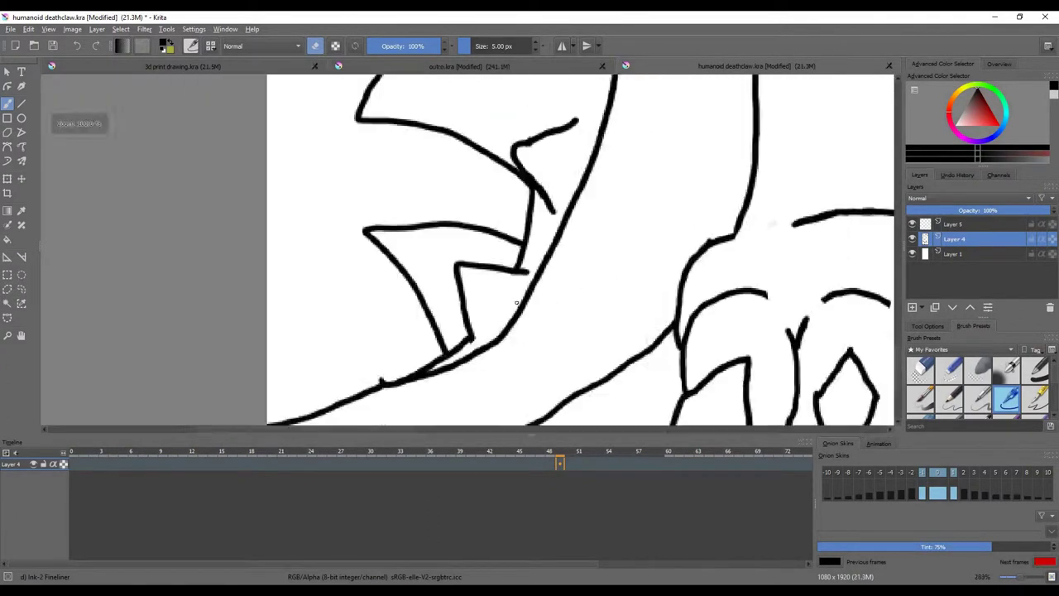
pyautogui.moveTo(534, 248); pyautogui.dragTo(524, 257)
# Step: Redraw the tail's outer line in black across the spike bases, set slightly further inward
pyautogui.scroll(-5, 523, 258)
pyautogui.scroll(3, 575, 122)
pyautogui.scroll(-2, 474, 273)
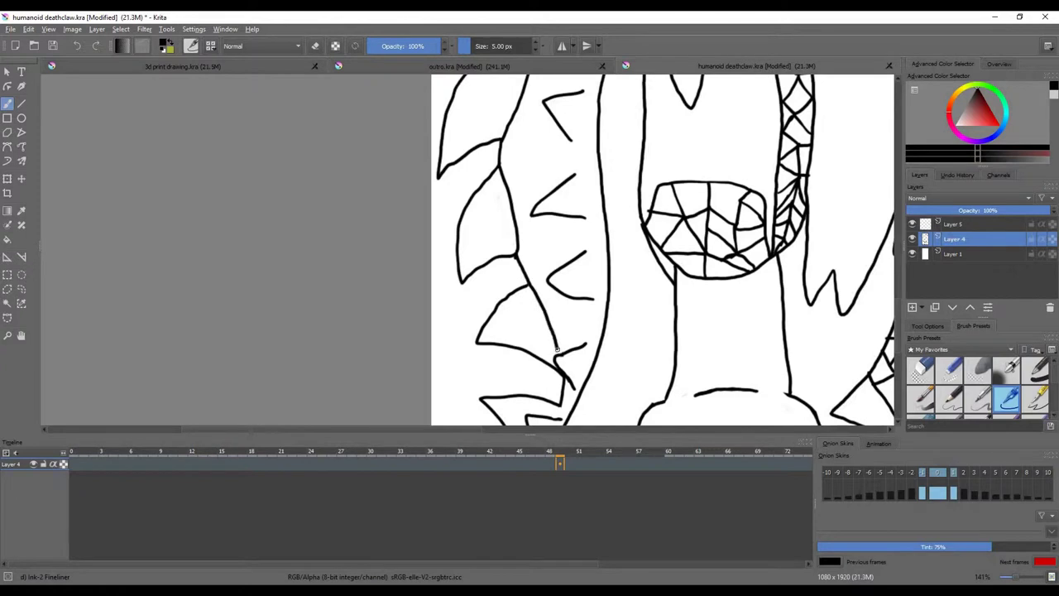
# Step: Ink a closing line across the open side of each V-shaped mark inside the tail to form triangles
pyautogui.scroll(2, 556, 348)
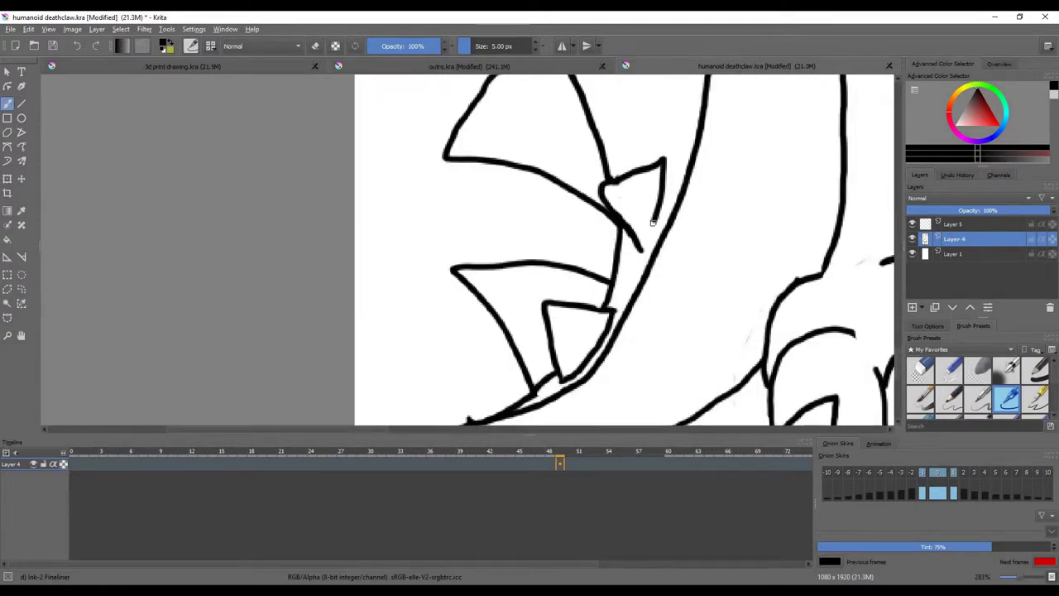
pyautogui.scroll(2, 529, 323)
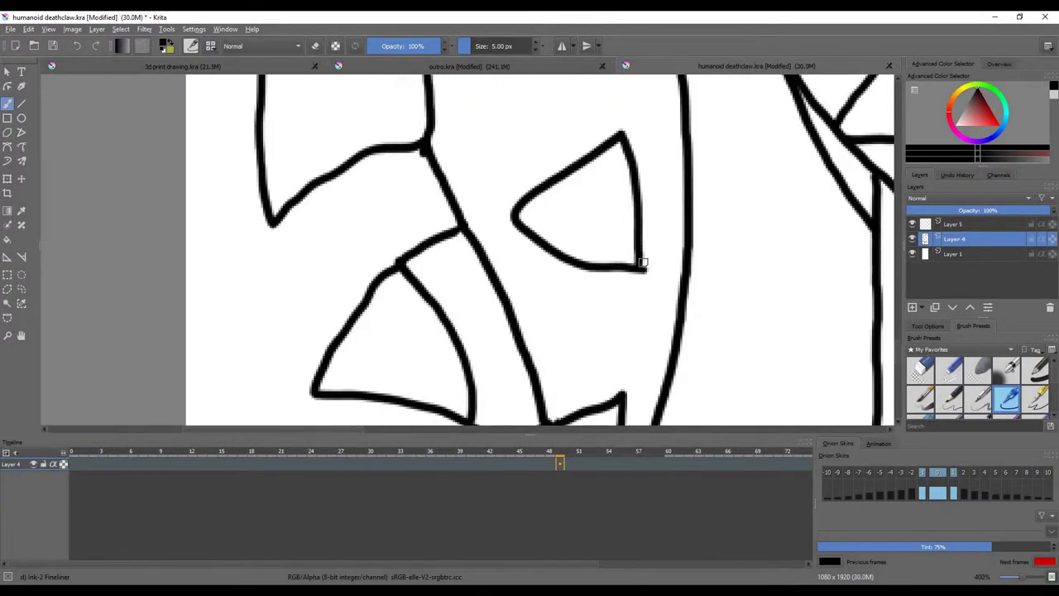
pyautogui.scroll(-3, 761, 115)
pyautogui.scroll(2, 743, 209)
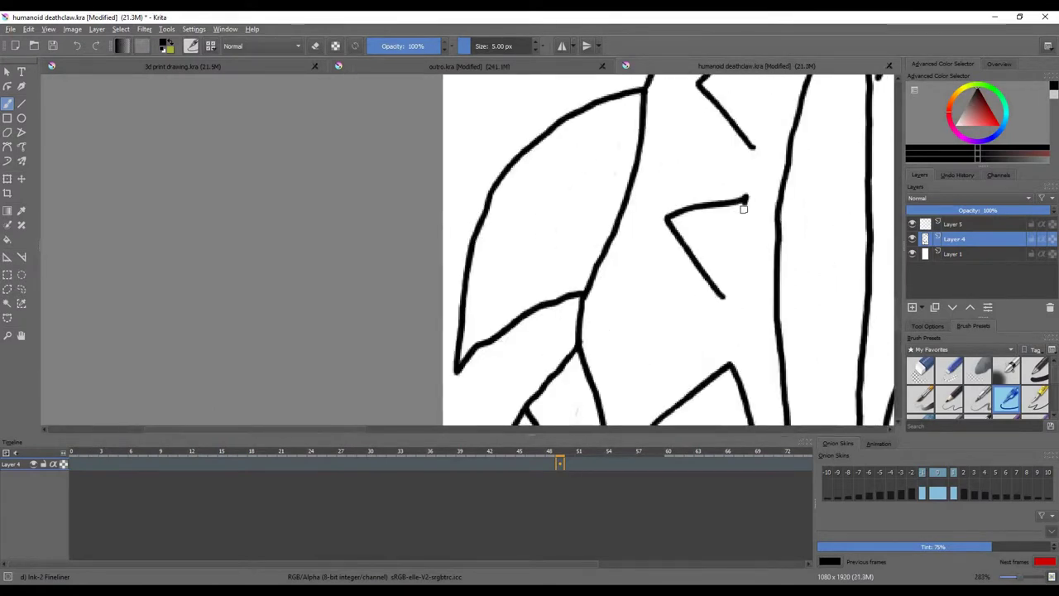
pyautogui.scroll(1, 559, 187)
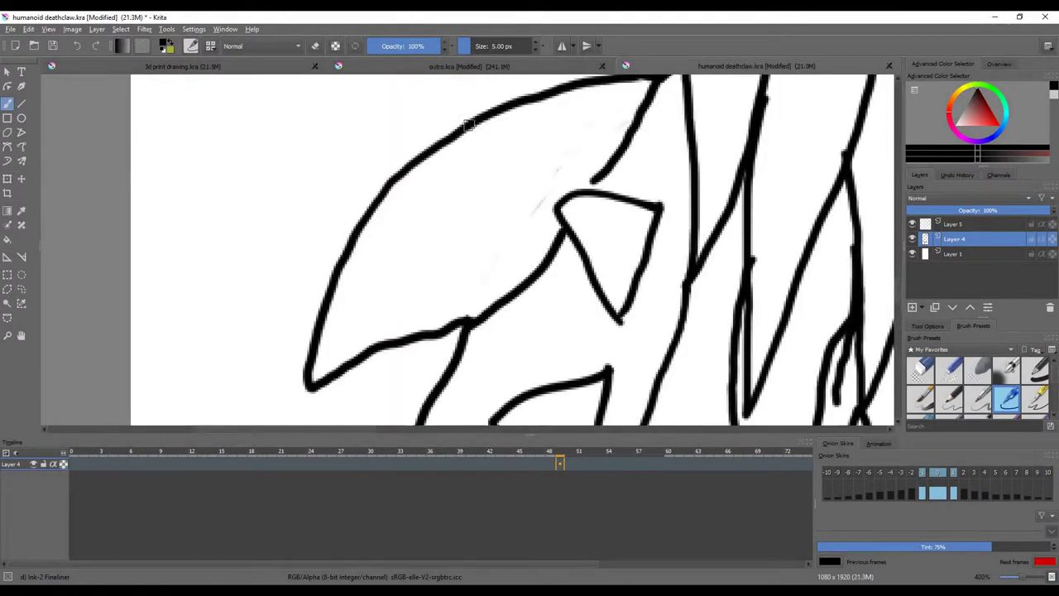
# Step: Ink a curved line across the inside of the tail's outer spikes, separating each tip from its base
pyautogui.scroll(-3, 507, 105)
pyautogui.scroll(2, 488, 198)
pyautogui.scroll(-2, 480, 248)
pyautogui.scroll(1, 474, 294)
# Step: Ink short diagonal lines across the strip between the tail's inner line and the front leg
pyautogui.scroll(2, 497, 191)
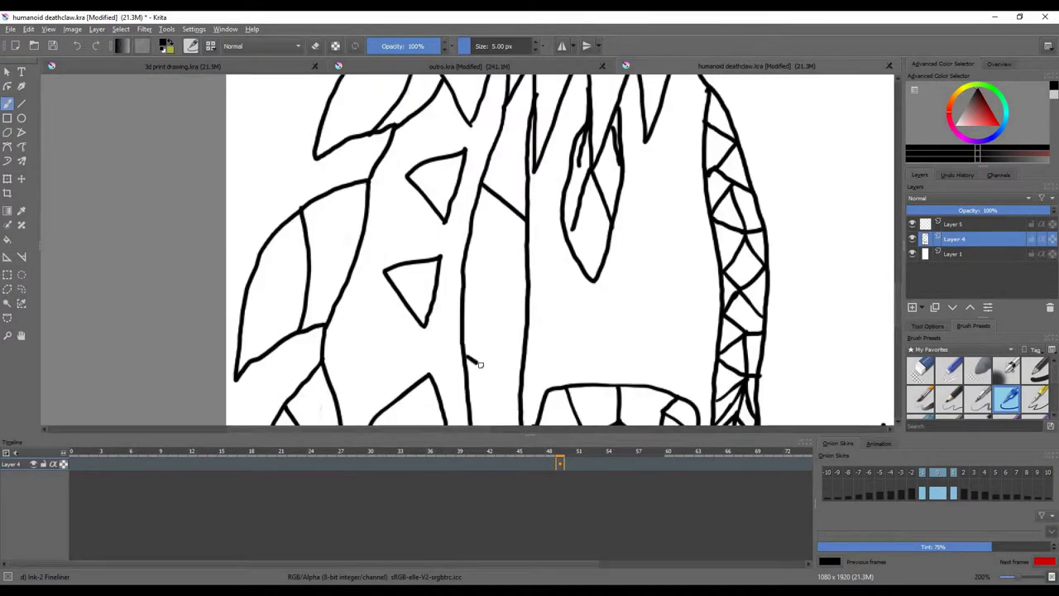
pyautogui.scroll(1, 479, 364)
pyautogui.scroll(-3, 521, 367)
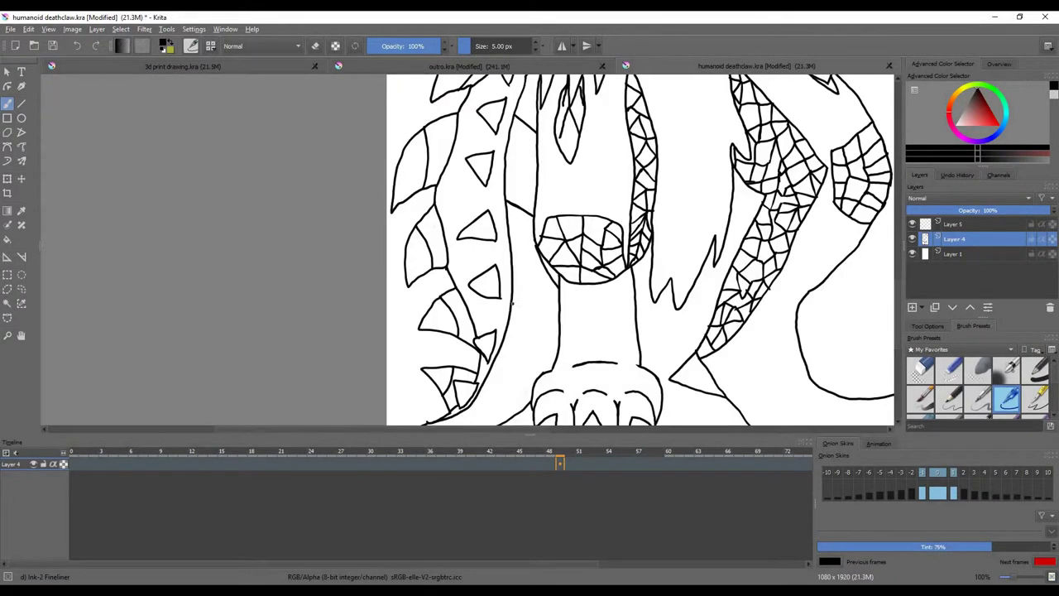
pyautogui.scroll(3, 547, 333)
pyautogui.scroll(-3, 543, 327)
pyautogui.scroll(2, 461, 296)
# Step: Make the empty Layer 5 above the line art the active layer for coloring
pyautogui.scroll(-6, 461, 296)
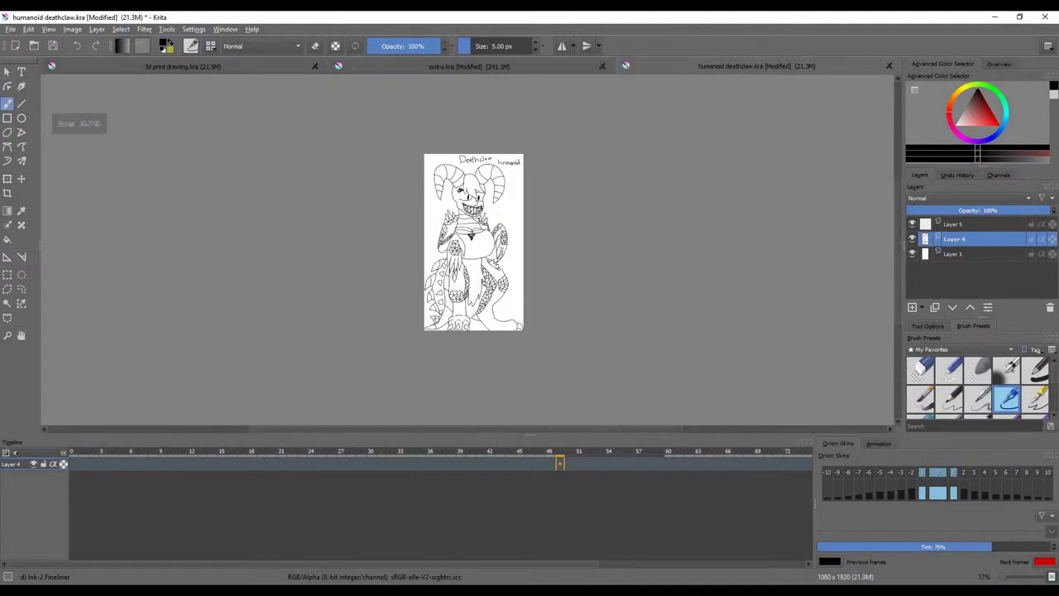
pyautogui.scroll(2, 454, 185)
pyautogui.click(954, 224)
# Step: Try filling the front hand with a dark olive brown
pyautogui.moveTo(953, 103); pyautogui.dragTo(1018, 102)
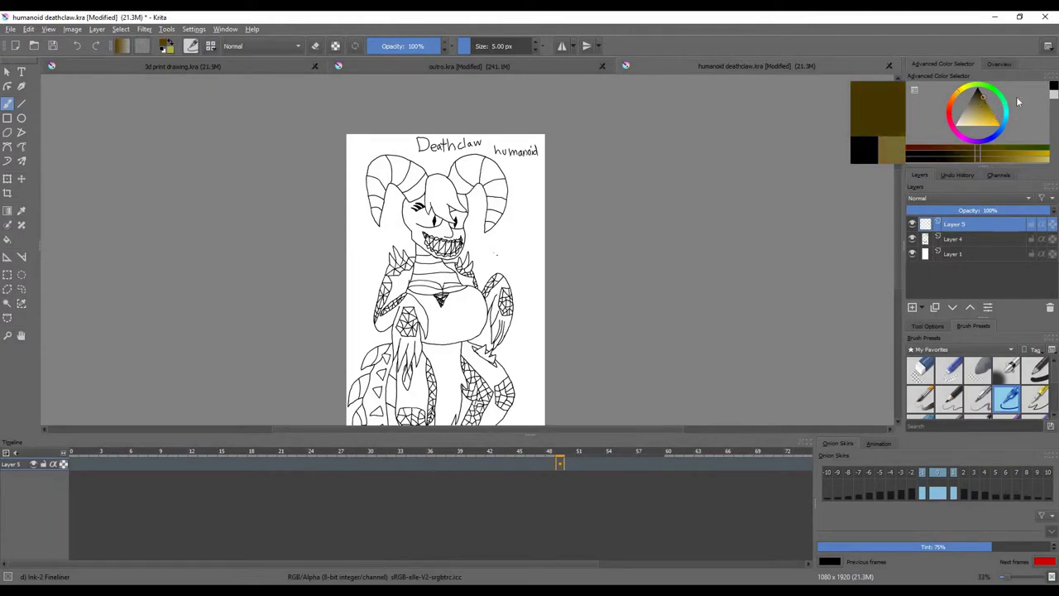
pyautogui.scroll(4, 412, 352)
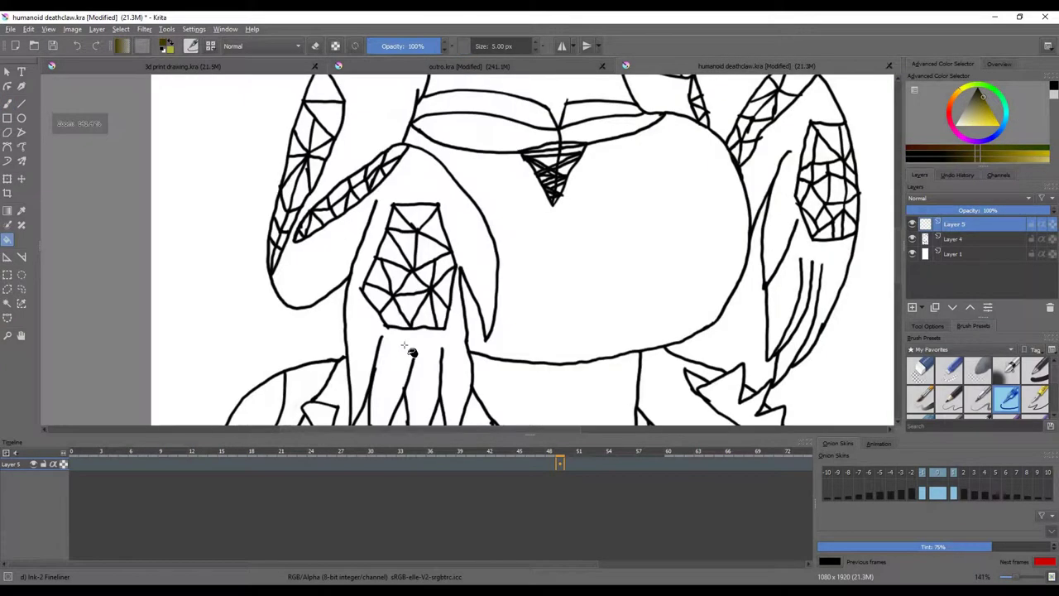
pyautogui.click(403, 355)
pyautogui.scroll(-1, 403, 355)
pyautogui.hotkey('ctrl', 'z')
# Step: Choose a dark green and fill the skin of both arms and the raised rear hand with it
pyautogui.click(1009, 106)
pyautogui.moveTo(1009, 106)
pyautogui.mouseDown()
pyautogui.moveTo(997, 95)
pyautogui.moveTo(954, 105)
pyautogui.moveTo(1003, 102)
pyautogui.mouseUp()
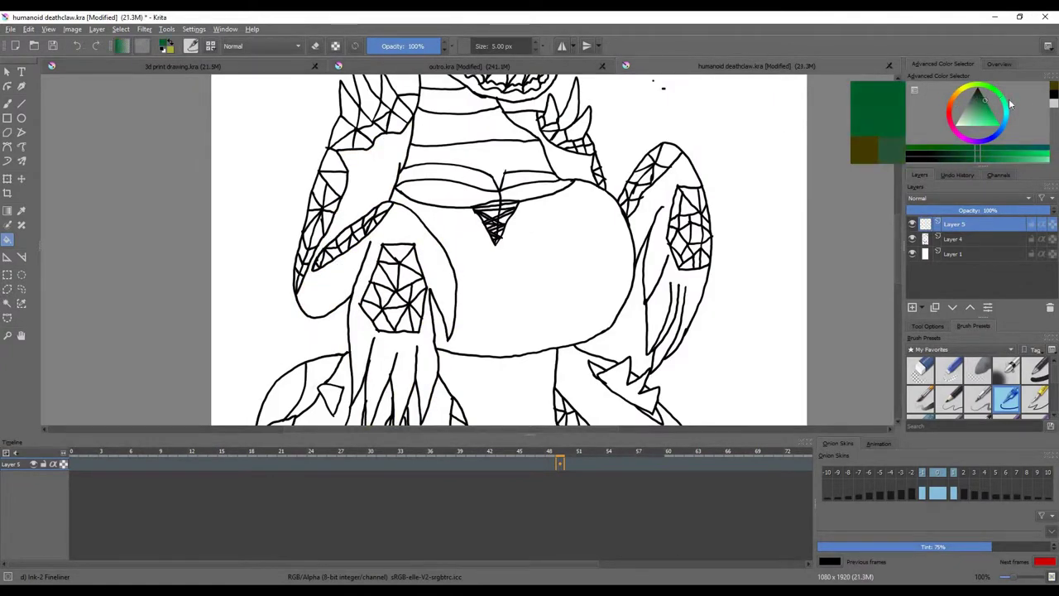
pyautogui.click(383, 181)
pyautogui.click(584, 171)
pyautogui.click(666, 200)
# Step: Fill the plain skin areas of the lower legs and feet with the same dark green
pyautogui.scroll(-3, 558, 227)
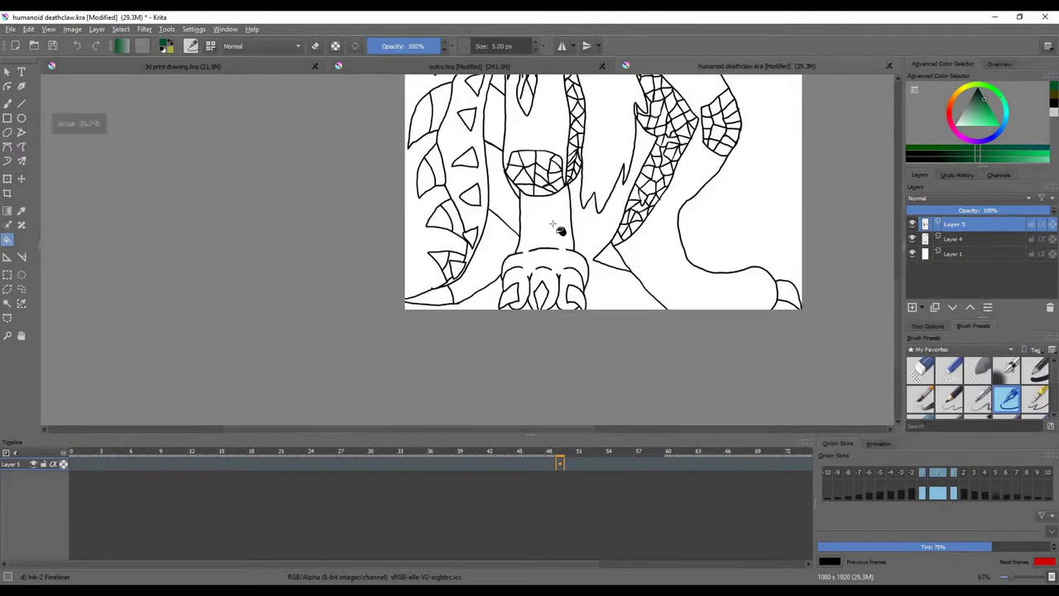
pyautogui.click(547, 248)
pyautogui.click(669, 272)
pyautogui.scroll(1, 553, 240)
pyautogui.click(553, 240)
pyautogui.scroll(-5, 545, 235)
# Step: Fill the face and the forehead area beside the hair with dark green
pyautogui.scroll(6, 487, 253)
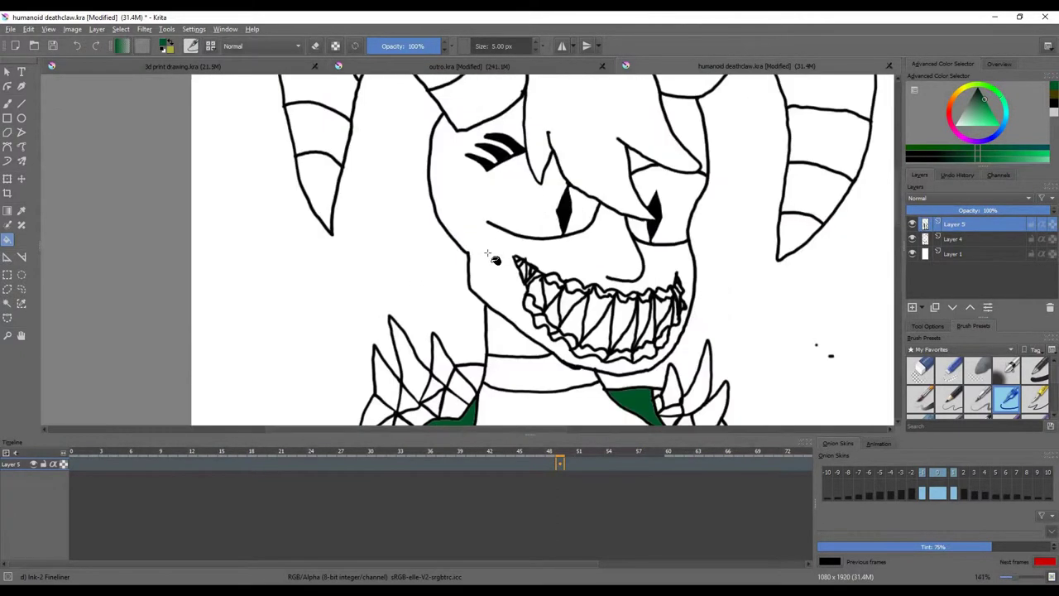
pyautogui.click(494, 262)
pyautogui.click(699, 141)
pyautogui.scroll(-4, 699, 141)
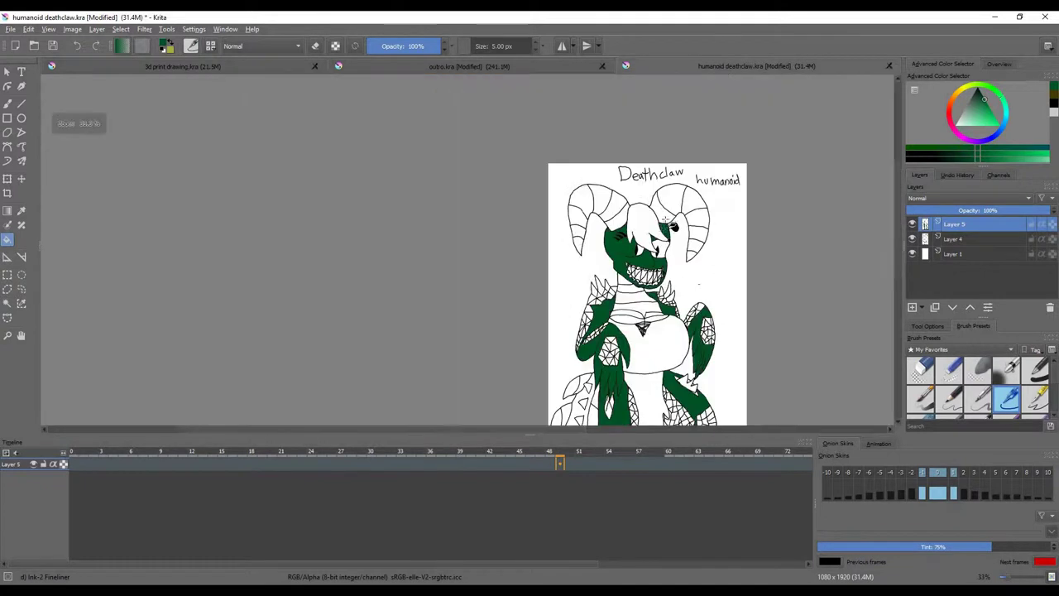
# Step: Choose a salmon red and fill the upper and lower gum segments around the teeth
pyautogui.scroll(9, 740, 255)
pyautogui.click(953, 105)
pyautogui.click(985, 124)
pyautogui.click(696, 202)
pyautogui.scroll(3, 698, 309)
pyautogui.scroll(-1, 697, 309)
pyautogui.click(623, 319)
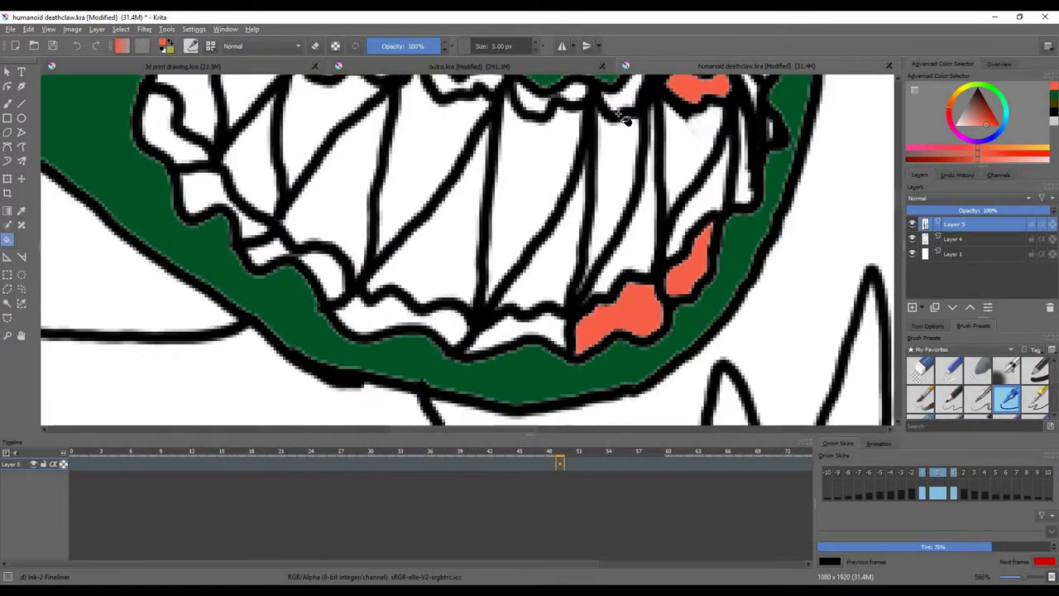
pyautogui.click(517, 335)
pyautogui.scroll(4, 447, 157)
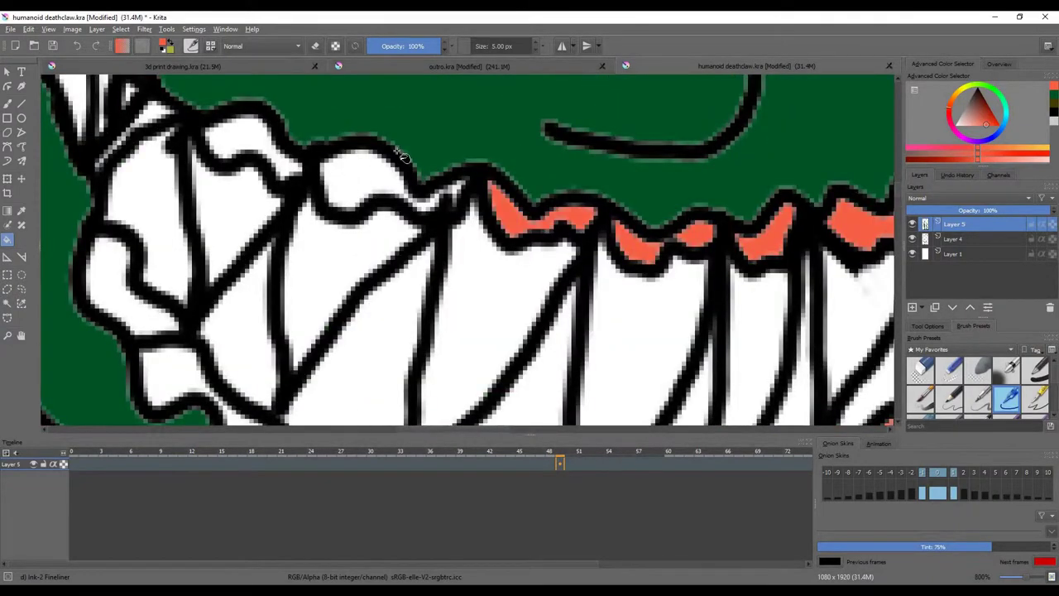
pyautogui.scroll(-2, 451, 161)
pyautogui.scroll(2, 455, 166)
pyautogui.scroll(-1, 461, 169)
# Step: Erase the green fill inside the larger eye up to its outline with a 20 px eraser
pyautogui.scroll(-3, 447, 157)
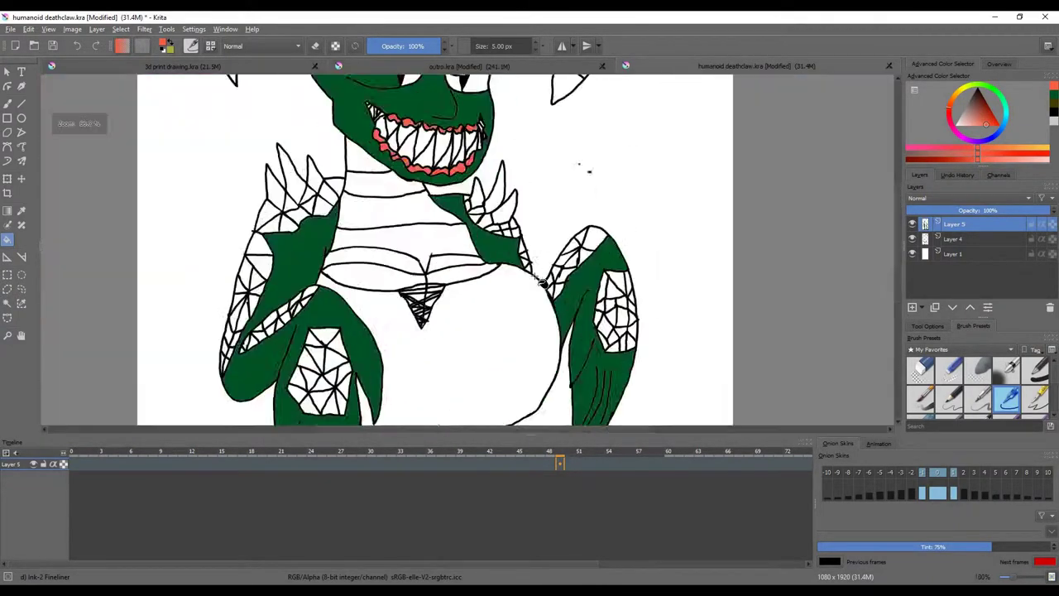
pyautogui.scroll(-2, 414, 132)
pyautogui.scroll(2, 373, 108)
pyautogui.scroll(1, 348, 91)
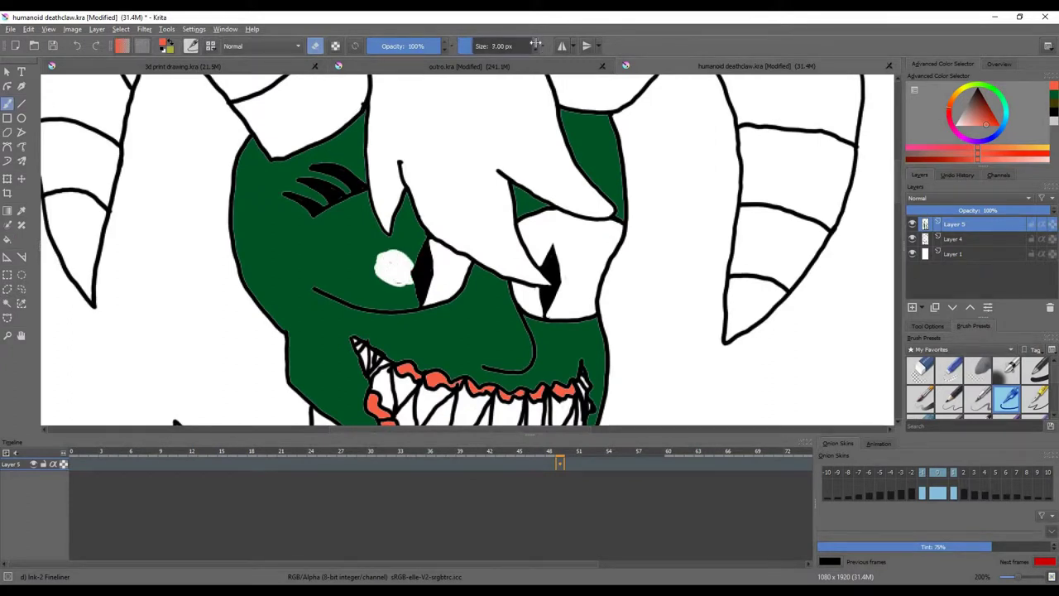
pyautogui.moveTo(536, 46); pyautogui.dragTo(542, 46)
pyautogui.scroll(2, 406, 249)
pyautogui.moveTo(364, 273)
pyautogui.mouseDown()
pyautogui.moveTo(343, 287)
pyautogui.moveTo(444, 211)
pyautogui.moveTo(315, 213)
pyautogui.mouseUp()
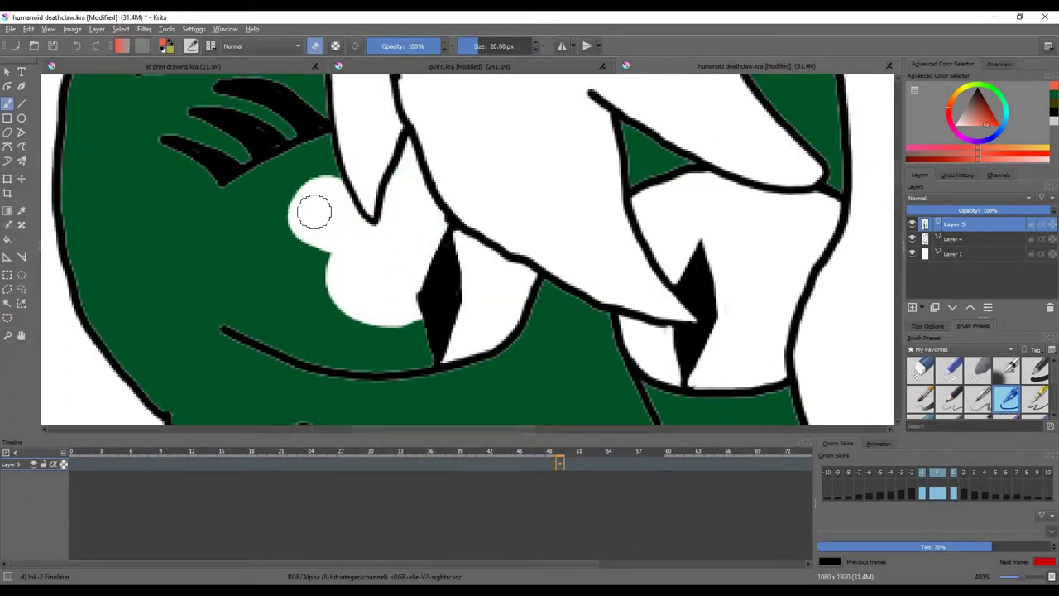
pyautogui.moveTo(218, 244)
pyautogui.mouseDown()
pyautogui.moveTo(225, 298)
pyautogui.moveTo(287, 332)
pyautogui.mouseUp()
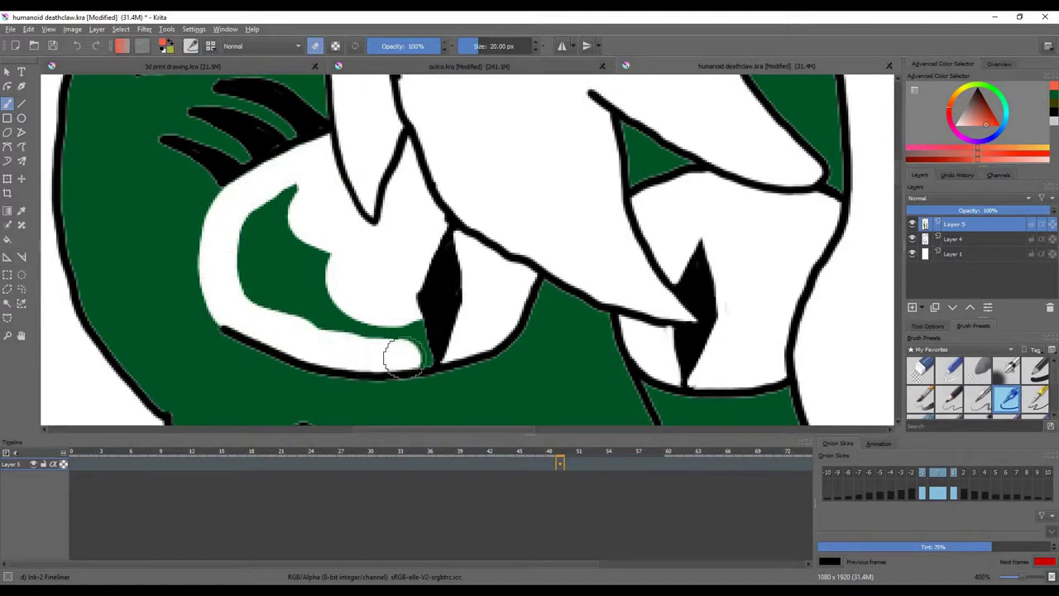
pyautogui.moveTo(403, 357)
pyautogui.mouseDown()
pyautogui.moveTo(386, 306)
pyautogui.moveTo(316, 304)
pyautogui.moveTo(254, 221)
pyautogui.mouseUp()
pyautogui.scroll(-1, 386, 256)
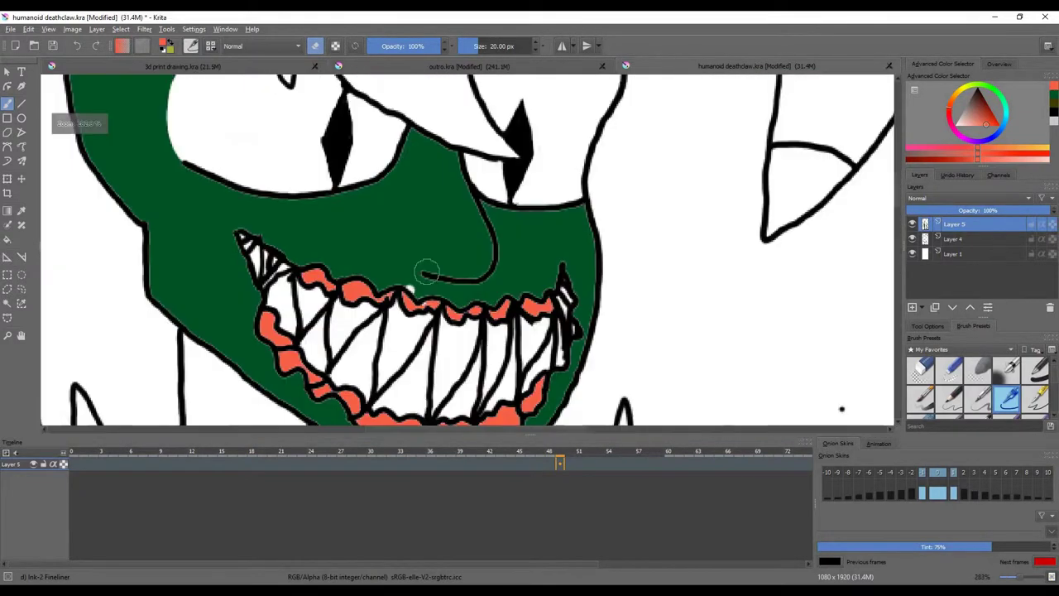
pyautogui.scroll(2, 425, 273)
pyautogui.scroll(-1, 409, 229)
pyautogui.scroll(-1, 409, 229)
pyautogui.scroll(1, 377, 216)
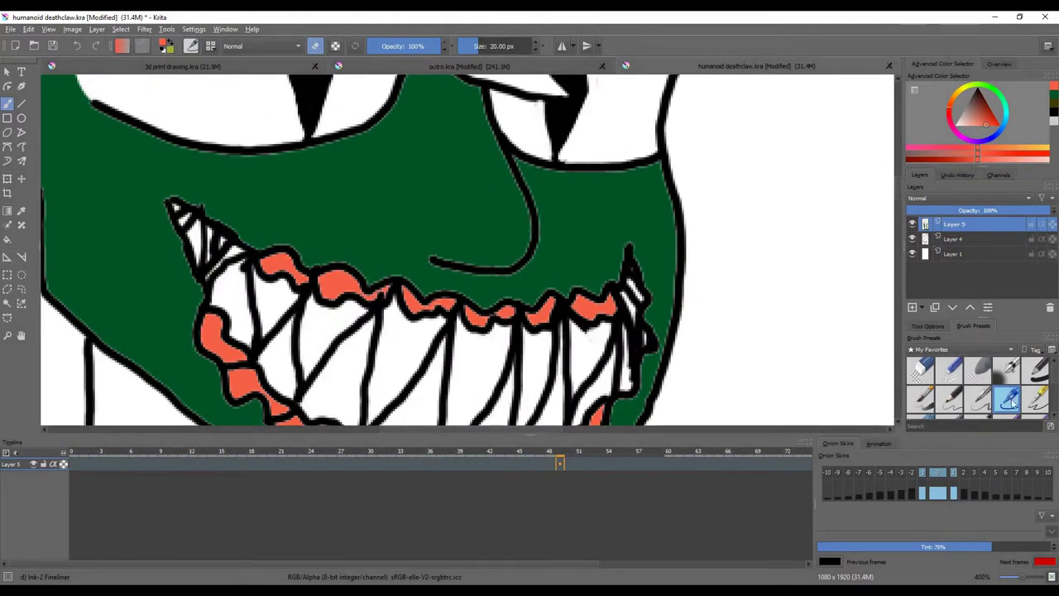
# Step: Paint a pale pink line with a 5 px brush from the cheek past the near mouth corner to the jaw edge
pyautogui.press('e')
pyautogui.scroll(-1, 514, 330)
pyautogui.scroll(1, 514, 329)
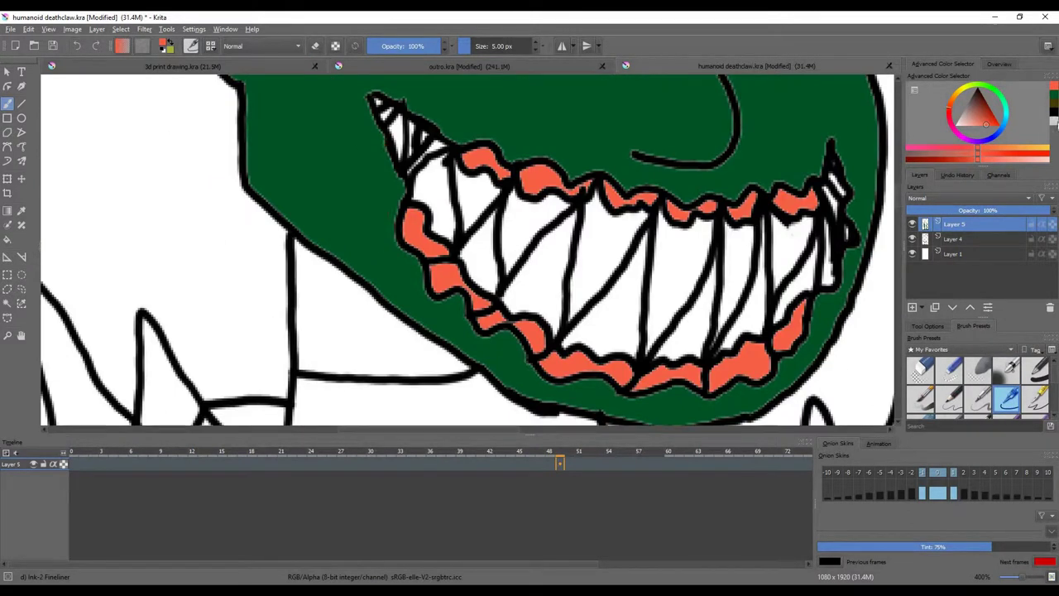
pyautogui.click(964, 124)
pyautogui.moveTo(385, 149); pyautogui.dragTo(357, 274)
pyautogui.scroll(-1, 414, 172)
pyautogui.scroll(1, 414, 173)
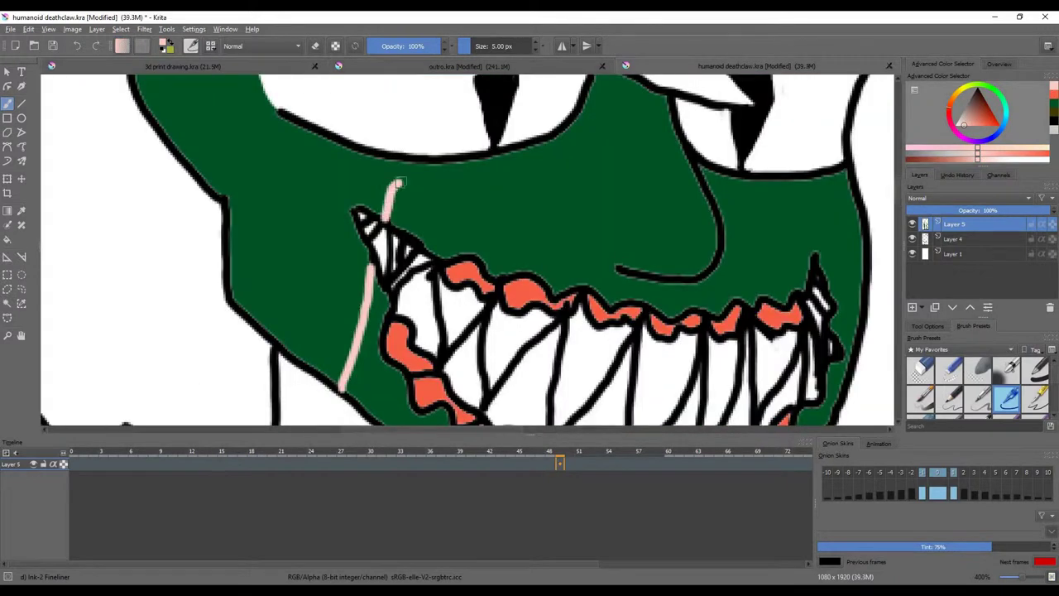
# Step: Outline the muzzle in pale pink across the nose to the far mouth corner, painting out the extra strand in dark green
pyautogui.moveTo(648, 156); pyautogui.dragTo(701, 172)
pyautogui.scroll(-1, 654, 174)
pyautogui.scroll(1, 654, 174)
pyautogui.scroll(-1, 726, 224)
pyautogui.scroll(1, 792, 290)
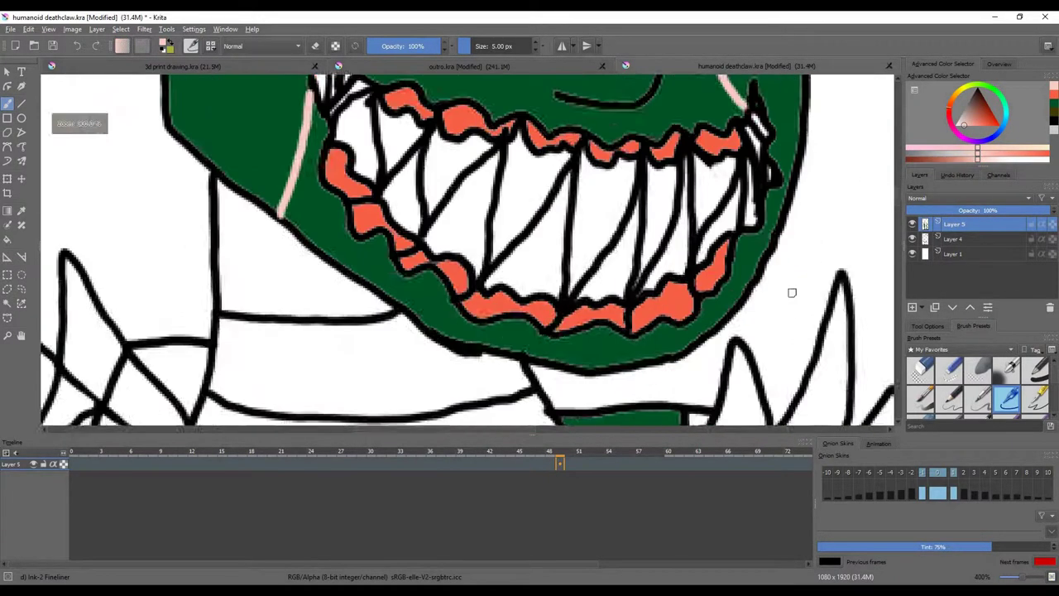
pyautogui.scroll(-2, 580, 248)
pyautogui.scroll(3, 496, 177)
pyautogui.moveTo(453, 175); pyautogui.dragTo(500, 178)
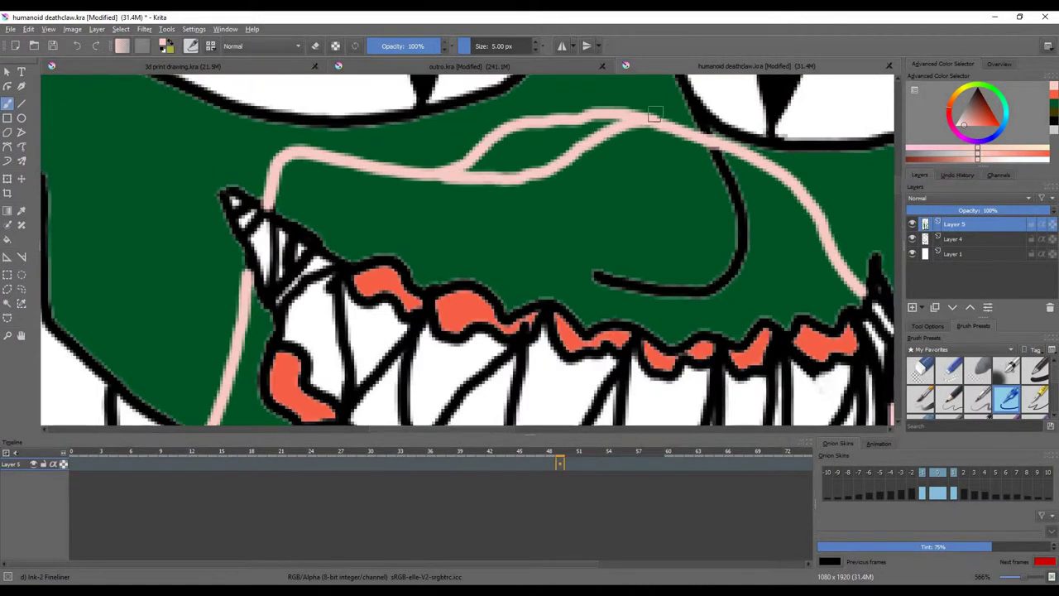
pyautogui.keyDown('ctrl'); pyautogui.click(100, 215); pyautogui.keyUp('ctrl')
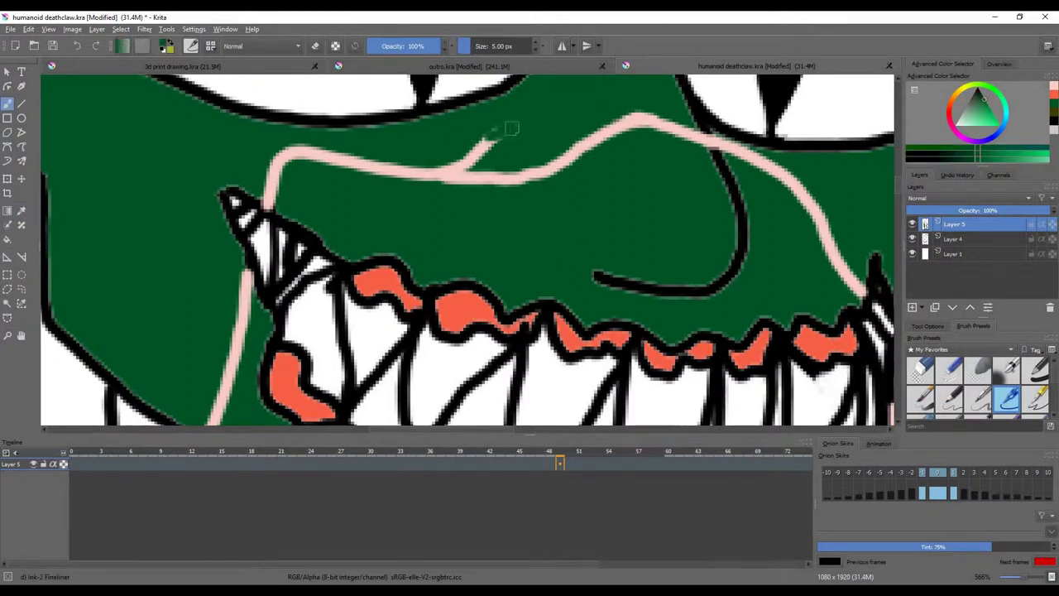
# Step: Sample the outline's pale pink and start filling the near half of the upper muzzle with a 10 px brush, undoing the last strokes
pyautogui.keyDown('ctrl'); pyautogui.click(436, 170); pyautogui.keyUp('ctrl')
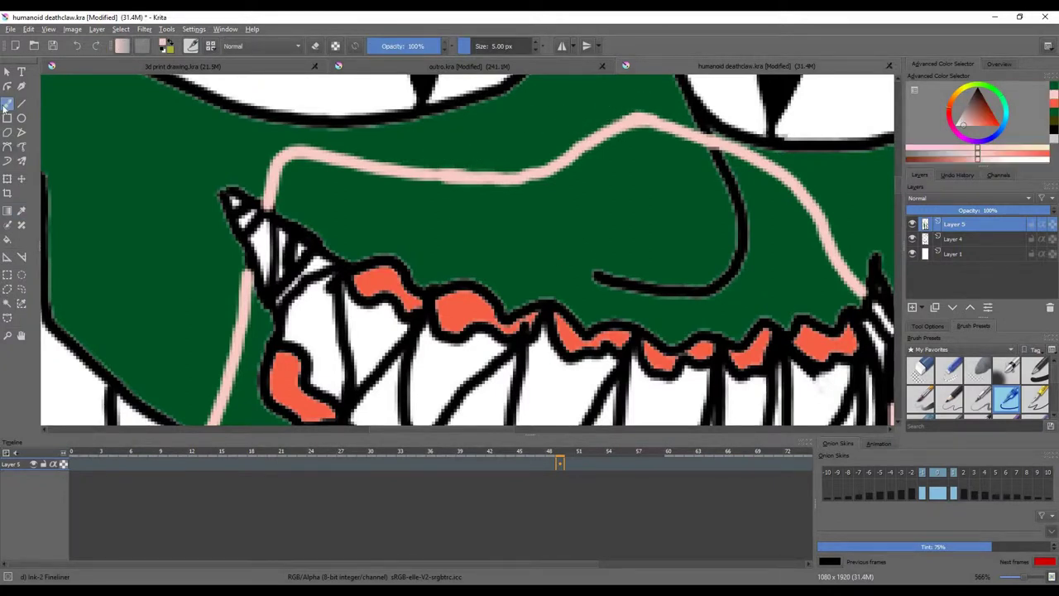
pyautogui.scroll(-1, 563, 237)
pyautogui.scroll(2, 563, 237)
pyautogui.click(536, 43)
pyautogui.click(535, 42)
pyautogui.moveTo(497, 203)
pyautogui.mouseDown()
pyautogui.moveTo(534, 220)
pyautogui.moveTo(348, 196)
pyautogui.moveTo(400, 171)
pyautogui.mouseUp()
pyautogui.moveTo(191, 224)
pyautogui.mouseDown()
pyautogui.moveTo(516, 307)
pyautogui.moveTo(484, 216)
pyautogui.mouseUp()
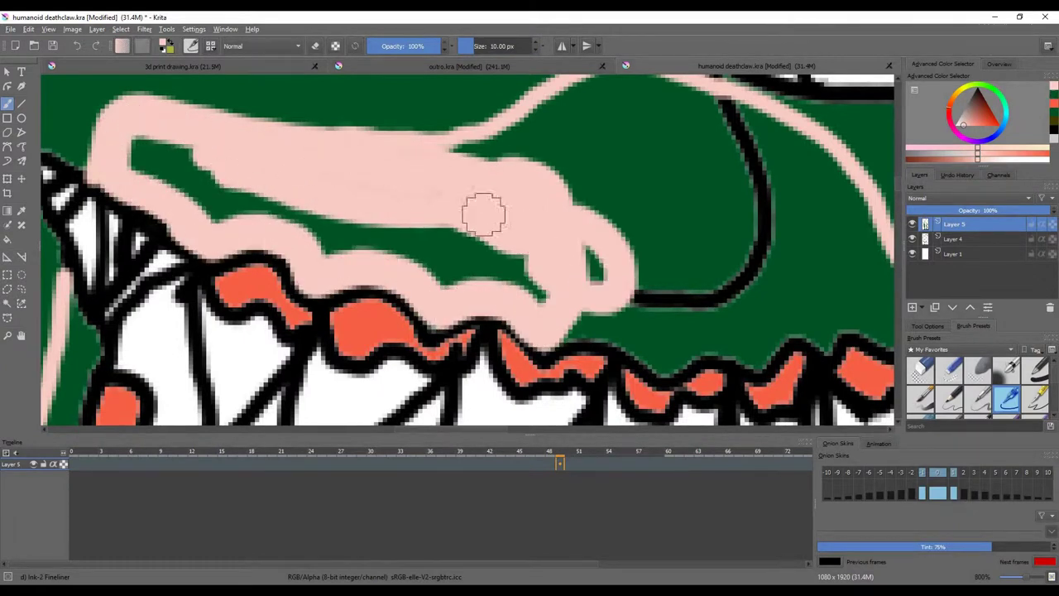
pyautogui.hotkey('ctrl', 'z')
pyautogui.hotkey('ctrl', 'z')
# Step: Paint the upper muzzle pale pink around the nose, from the muzzle outline down to the upper gums
pyautogui.moveTo(116, 144)
pyautogui.mouseDown()
pyautogui.moveTo(283, 177)
pyautogui.moveTo(486, 182)
pyautogui.moveTo(415, 173)
pyautogui.moveTo(323, 188)
pyautogui.mouseUp()
pyautogui.moveTo(580, 149)
pyautogui.mouseDown()
pyautogui.moveTo(595, 182)
pyautogui.moveTo(631, 248)
pyautogui.moveTo(598, 281)
pyautogui.moveTo(590, 329)
pyautogui.moveTo(556, 309)
pyautogui.moveTo(469, 309)
pyautogui.moveTo(429, 204)
pyautogui.moveTo(473, 205)
pyautogui.moveTo(505, 235)
pyautogui.moveTo(541, 145)
pyautogui.moveTo(464, 159)
pyautogui.mouseUp()
pyautogui.moveTo(562, 139)
pyautogui.mouseDown()
pyautogui.moveTo(579, 161)
pyautogui.moveTo(579, 320)
pyautogui.moveTo(484, 355)
pyautogui.moveTo(352, 294)
pyautogui.moveTo(435, 240)
pyautogui.moveTo(710, 302)
pyautogui.moveTo(675, 350)
pyautogui.mouseUp()
pyautogui.moveTo(571, 376)
pyautogui.mouseDown()
pyautogui.moveTo(634, 312)
pyautogui.moveTo(692, 315)
pyautogui.mouseUp()
pyautogui.scroll(1, 692, 314)
pyautogui.moveTo(595, 364); pyautogui.dragTo(308, 243)
pyautogui.scroll(-1, 309, 243)
pyautogui.moveTo(124, 158)
pyautogui.mouseDown()
pyautogui.moveTo(218, 190)
pyautogui.moveTo(317, 261)
pyautogui.moveTo(457, 286)
pyautogui.moveTo(300, 230)
pyautogui.mouseUp()
pyautogui.scroll(-1, 506, 210)
pyautogui.scroll(1, 704, 331)
# Step: Paint the lower jaw pale pink from the far mouth corner along the chin, below the lower gums
pyautogui.moveTo(720, 281); pyautogui.dragTo(683, 354)
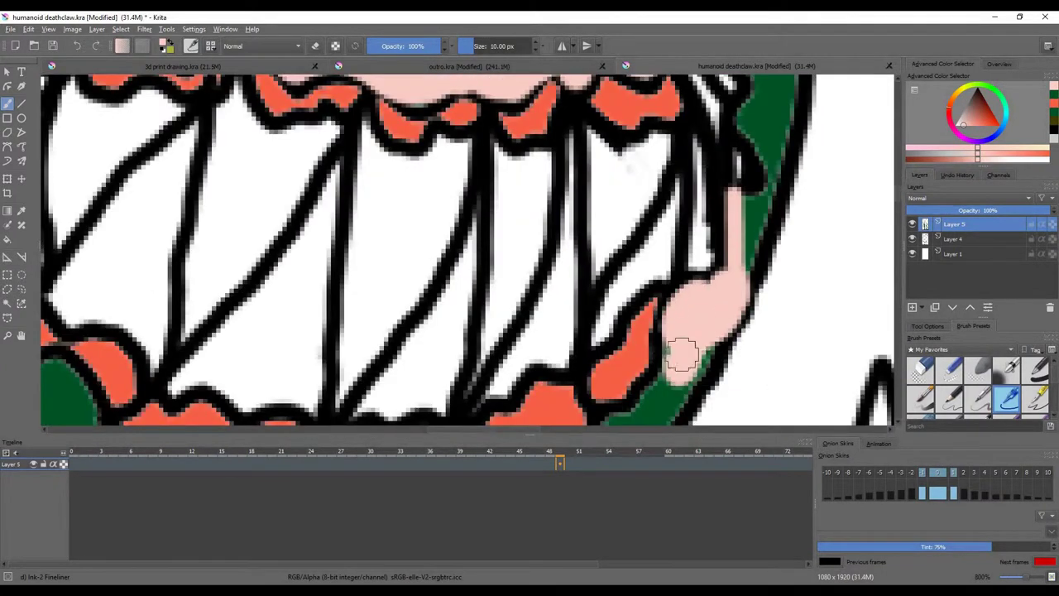
pyautogui.scroll(-1, 682, 354)
pyautogui.moveTo(734, 279)
pyautogui.mouseDown()
pyautogui.moveTo(686, 346)
pyautogui.moveTo(579, 398)
pyautogui.mouseUp()
pyautogui.scroll(-2, 579, 397)
pyautogui.scroll(3, 580, 273)
pyautogui.moveTo(571, 273)
pyautogui.mouseDown()
pyautogui.moveTo(457, 265)
pyautogui.moveTo(460, 253)
pyautogui.moveTo(571, 224)
pyautogui.moveTo(438, 192)
pyautogui.moveTo(571, 225)
pyautogui.moveTo(451, 267)
pyautogui.mouseUp()
# Step: Undo the pink stroke over the lower gum outline and erase the paint just below two of its points
pyautogui.scroll(2, 567, 220)
pyautogui.press('e')
pyautogui.click(432, 195)
pyautogui.click(74, 47)
pyautogui.hotkey('ctrl', 'z')
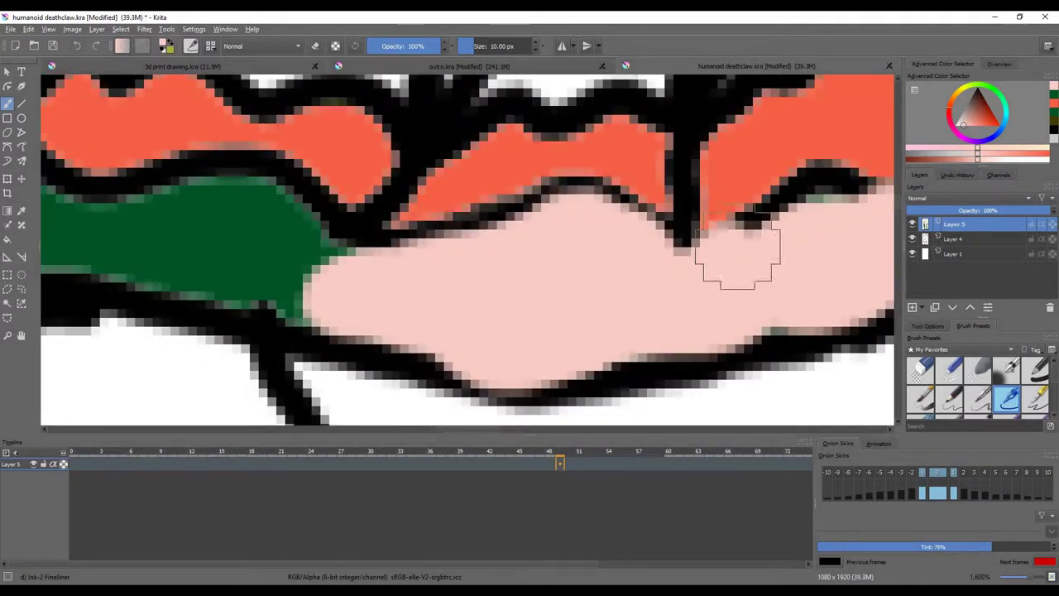
pyautogui.moveTo(733, 260); pyautogui.dragTo(667, 243)
pyautogui.press('e')
pyautogui.click(641, 256)
pyautogui.click(819, 207)
pyautogui.press('e')
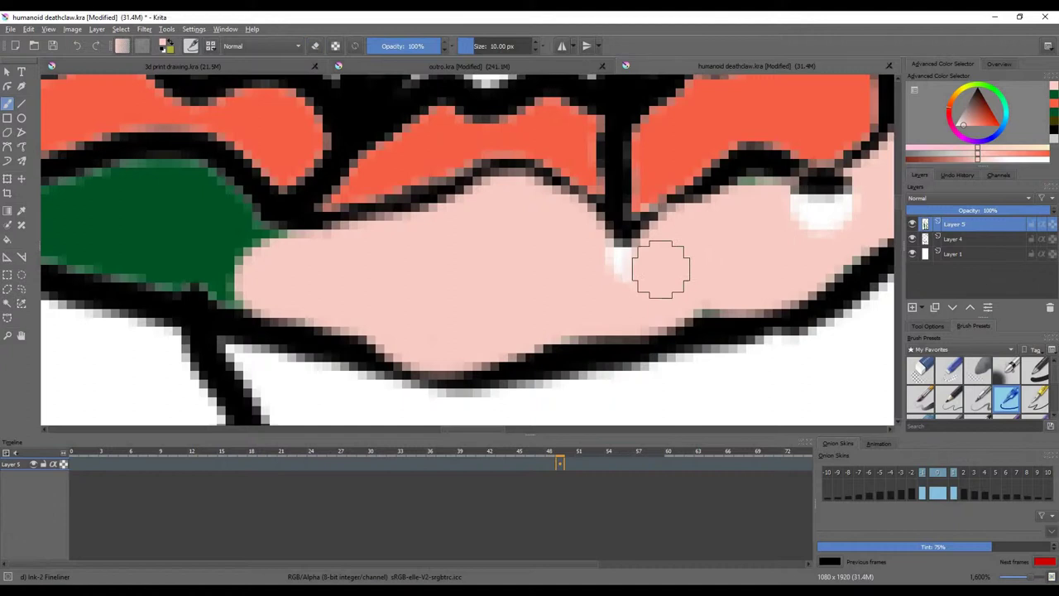
# Step: Continue the pale pink along the lower jaw beneath the gums to the near cheek, covering the erased spots
pyautogui.scroll(-2, 627, 279)
pyautogui.moveTo(530, 278)
pyautogui.mouseDown()
pyautogui.moveTo(463, 243)
pyautogui.moveTo(347, 142)
pyautogui.mouseUp()
pyautogui.scroll(2, 322, 180)
pyautogui.hscroll(-2, 322, 180)
pyautogui.moveTo(322, 179)
pyautogui.mouseDown()
pyautogui.moveTo(368, 271)
pyautogui.moveTo(483, 306)
pyautogui.mouseUp()
pyautogui.moveTo(397, 243); pyautogui.dragTo(342, 149)
pyautogui.scroll(-3, 343, 148)
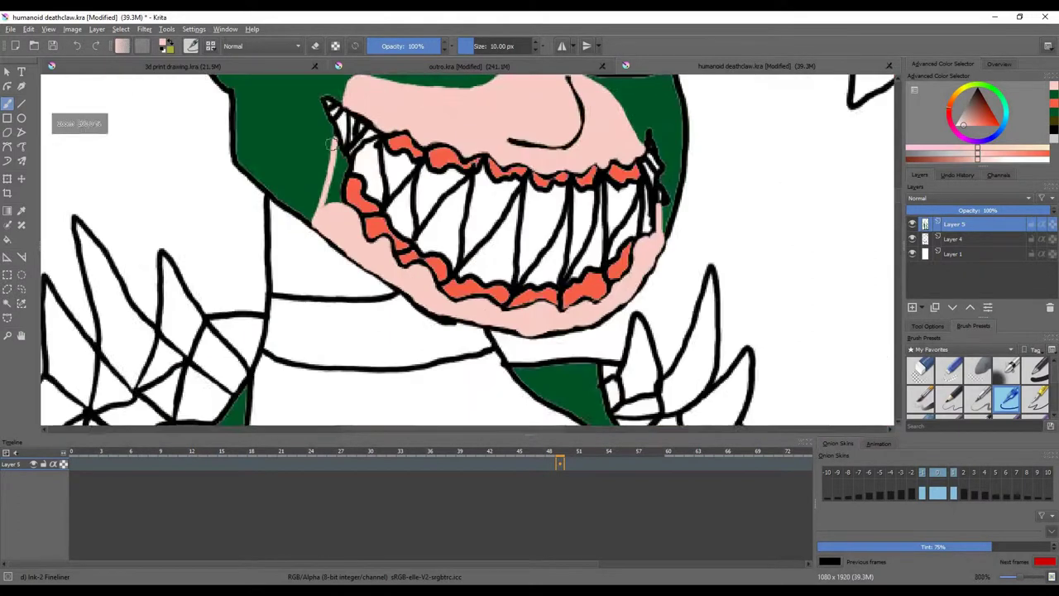
# Step: Fill the narrow cheek strip below the near mouth corner with pale pink
pyautogui.scroll(3, 331, 307)
pyautogui.moveTo(331, 307); pyautogui.dragTo(352, 240)
pyautogui.scroll(-3, 352, 240)
pyautogui.scroll(3, 352, 240)
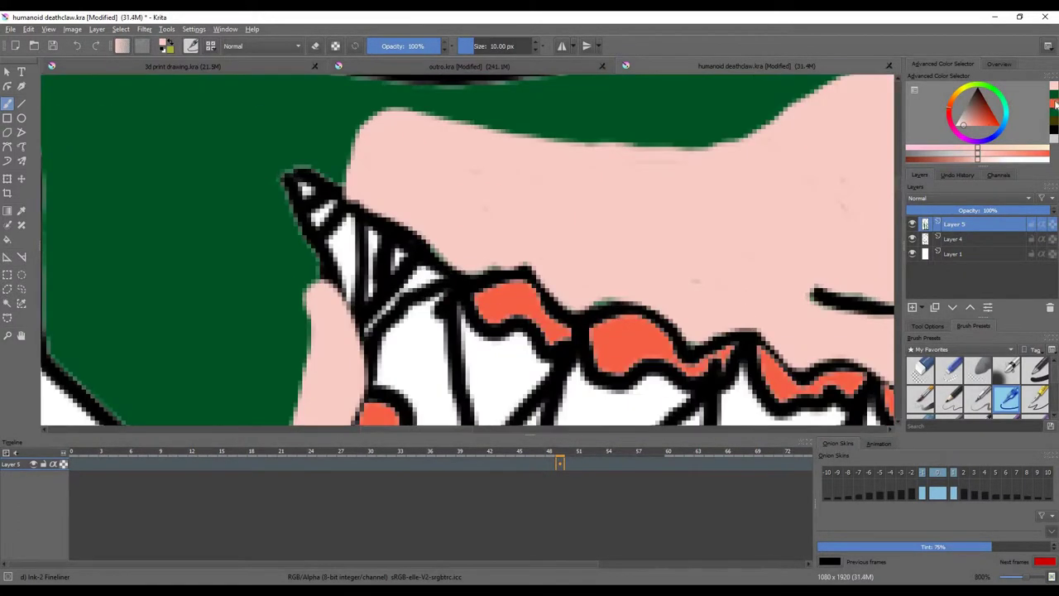
# Step: Color the near mouth corner's folds with salmon red strips and fill the gaps between them in black
pyautogui.scroll(2, 397, 282)
pyautogui.moveTo(364, 248); pyautogui.dragTo(447, 323)
pyautogui.moveTo(381, 281); pyautogui.dragTo(339, 364)
pyautogui.moveTo(249, 108)
pyautogui.mouseDown()
pyautogui.moveTo(224, 165)
pyautogui.moveTo(240, 218)
pyautogui.mouseUp()
pyautogui.scroll(-3, 248, 165)
pyautogui.scroll(3, 249, 165)
pyautogui.press('d')
pyautogui.scroll(2, 314, 248)
pyautogui.scroll(-2, 314, 248)
pyautogui.scroll(3, 248, 215)
pyautogui.scroll(-3, 202, 234)
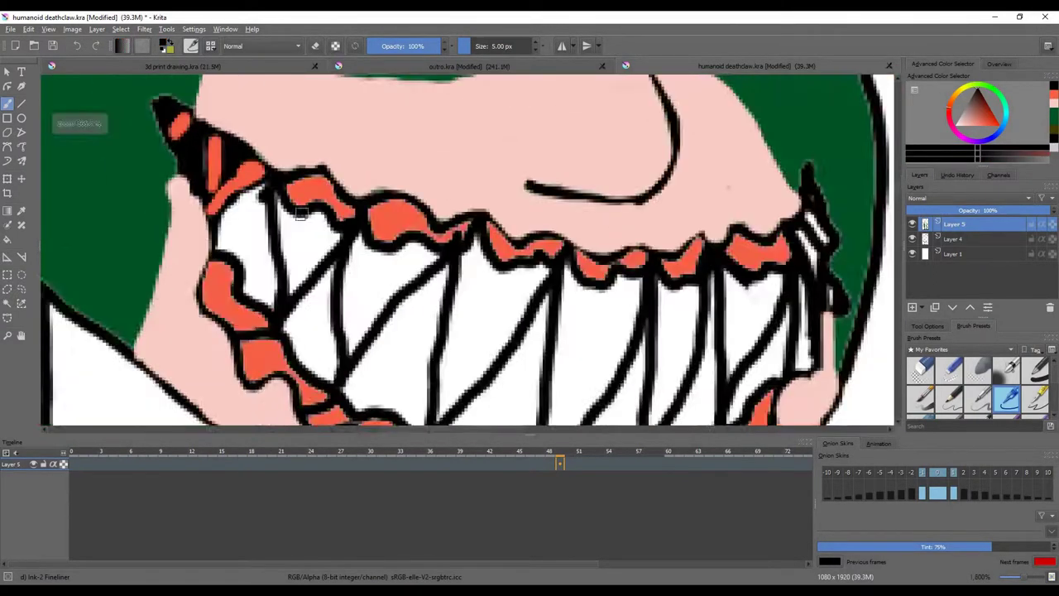
# Step: Paint salmon red strips in the far mouth corner's folds with a 5 px brush and touch up the remaining gaps in black
pyautogui.scroll(2, 488, 178)
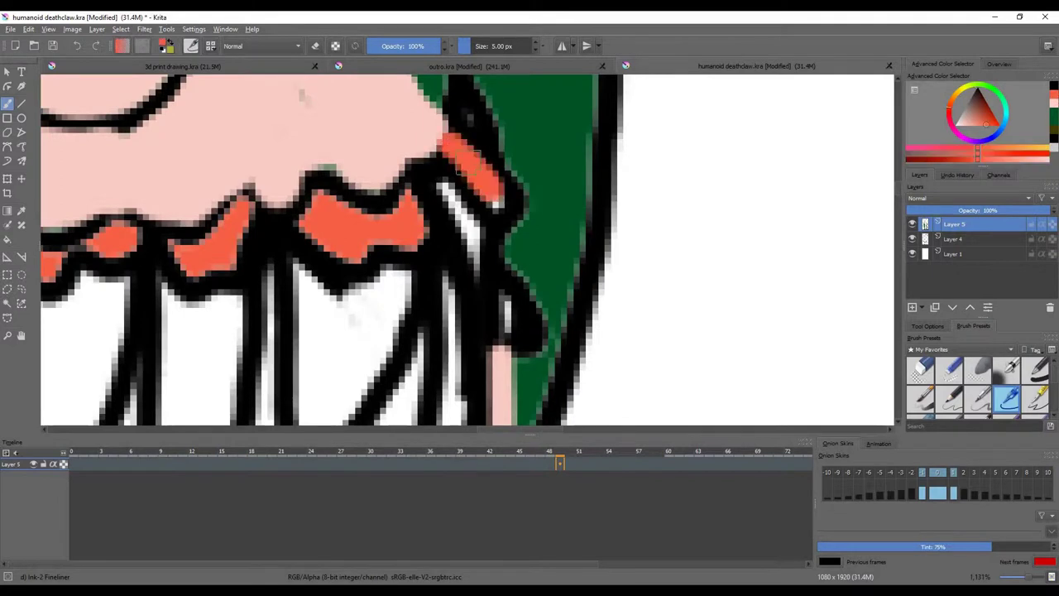
pyautogui.scroll(1, 488, 178)
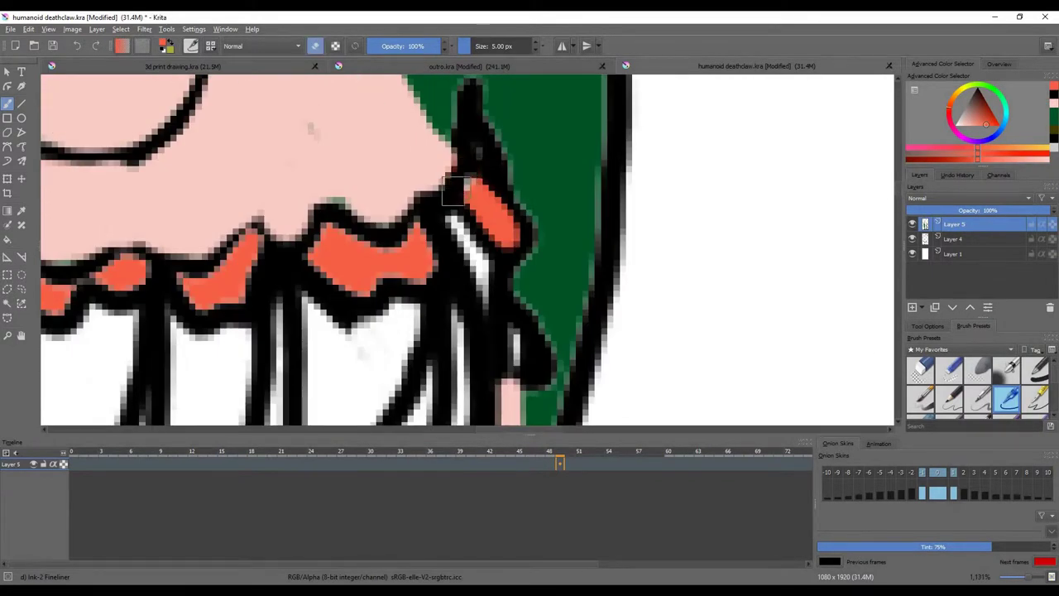
pyautogui.scroll(1, 480, 180)
pyautogui.scroll(-2, 480, 181)
pyautogui.scroll(2, 479, 181)
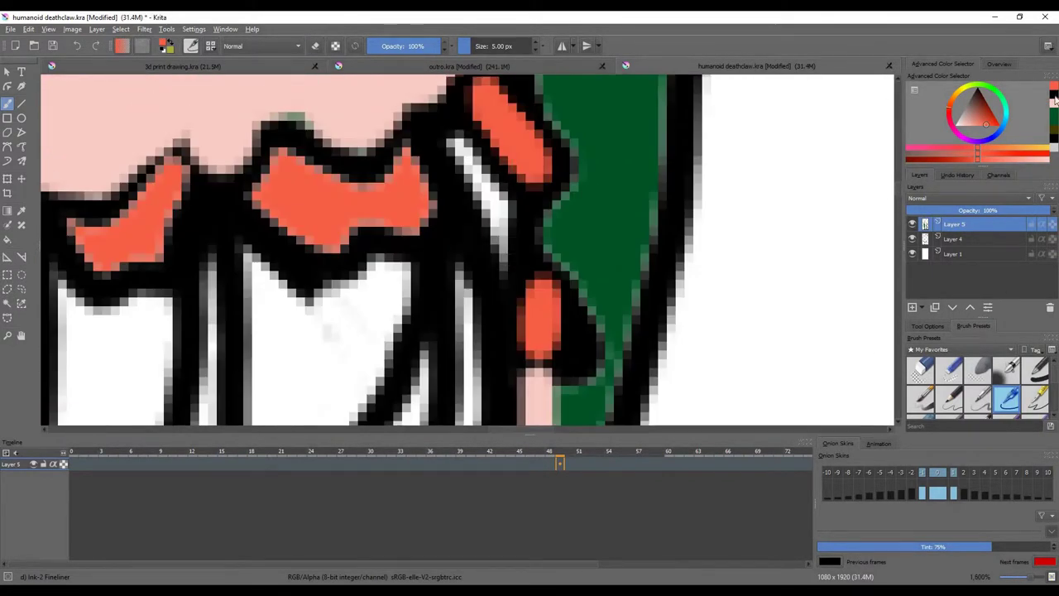
pyautogui.press('d')
pyautogui.moveTo(459, 145); pyautogui.dragTo(487, 188)
# Step: Choose a dark charcoal gray and fill all segments of both curled horns
pyautogui.scroll(-4, 487, 189)
pyautogui.scroll(1, 487, 188)
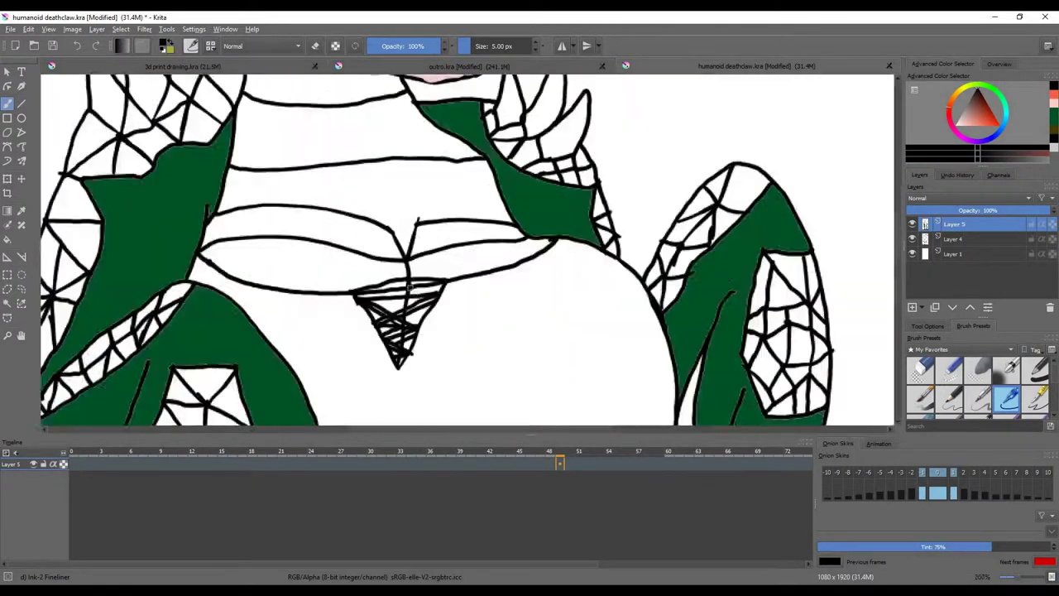
pyautogui.scroll(-1, 488, 189)
pyautogui.scroll(-2, 650, 232)
pyautogui.scroll(3, 497, 207)
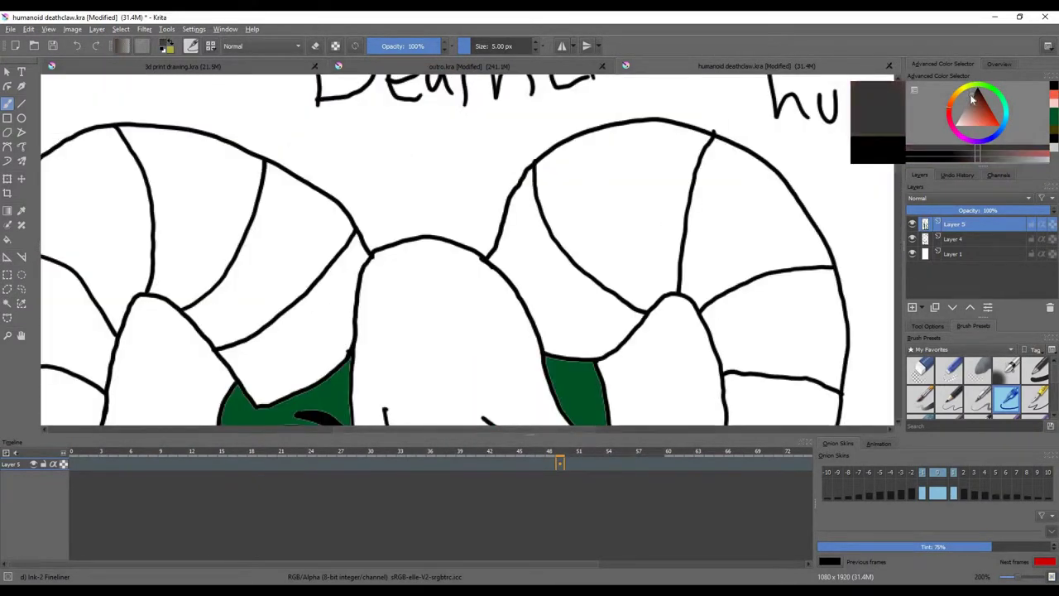
pyautogui.click(977, 98)
pyautogui.click(977, 152)
pyautogui.scroll(-1, 250, 230)
pyautogui.moveTo(250, 236)
pyautogui.mouseDown()
pyautogui.moveTo(346, 120)
pyautogui.moveTo(424, 196)
pyautogui.moveTo(649, 134)
pyautogui.moveTo(769, 200)
pyautogui.moveTo(765, 319)
pyautogui.mouseUp()
pyautogui.scroll(-1, 596, 184)
pyautogui.scroll(1, 596, 183)
# Step: Fill the three far shoulder spikes and the first scales of the far forearm with charcoal gray
pyautogui.click(638, 165)
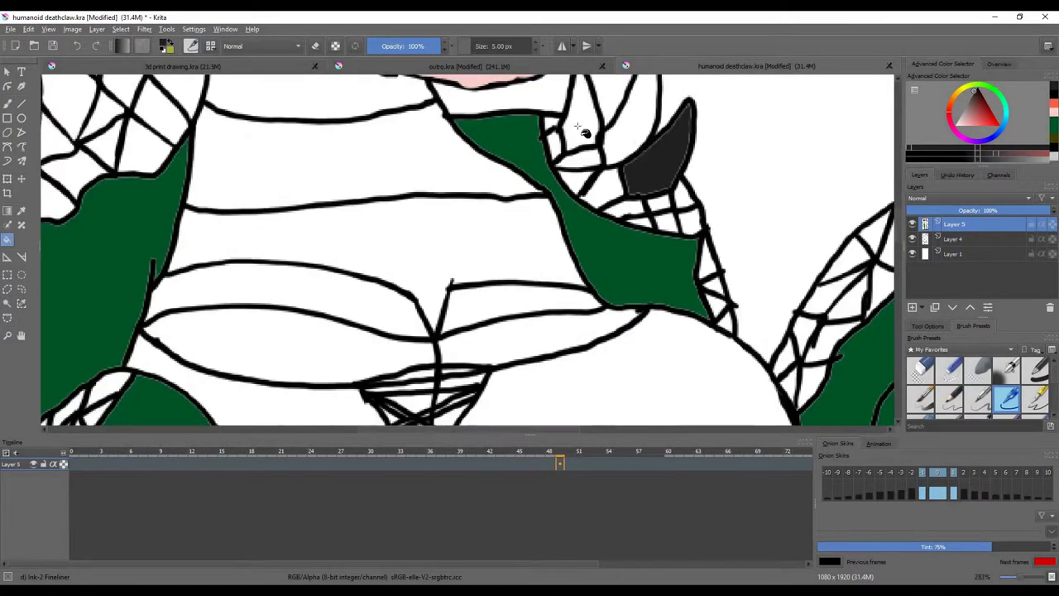
pyautogui.scroll(2, 717, 259)
pyautogui.scroll(2, 686, 270)
pyautogui.click(658, 261)
pyautogui.click(619, 301)
pyautogui.scroll(-2, 619, 301)
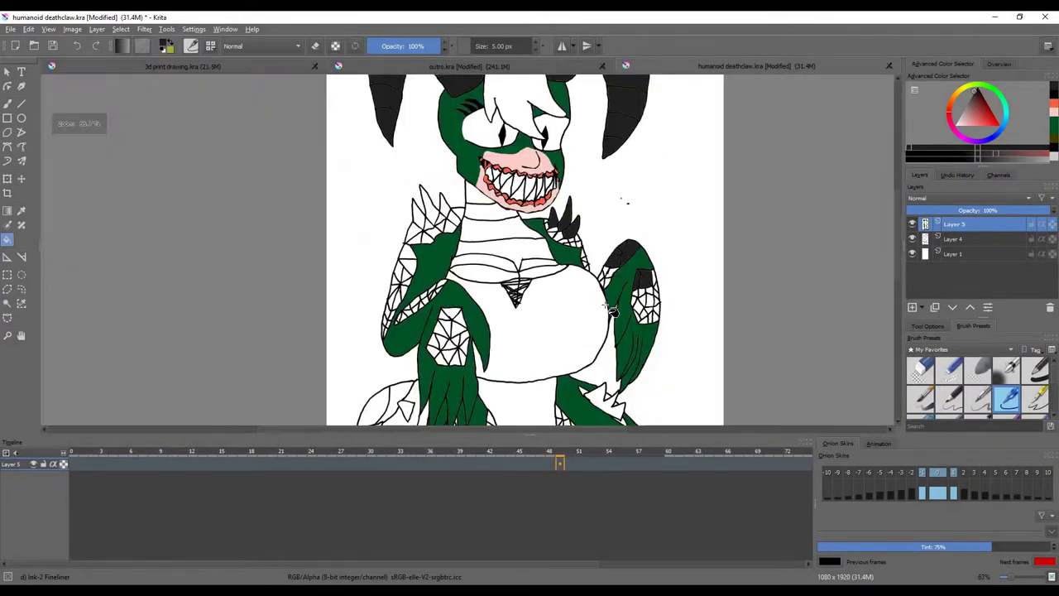
# Step: Fill the scale strips along the far forearm and the outer far upper arm with charcoal gray
pyautogui.scroll(3, 637, 158)
pyautogui.click(640, 152)
pyautogui.click(622, 200)
pyautogui.scroll(-1, 550, 203)
pyautogui.click(546, 162)
pyautogui.scroll(1, 546, 161)
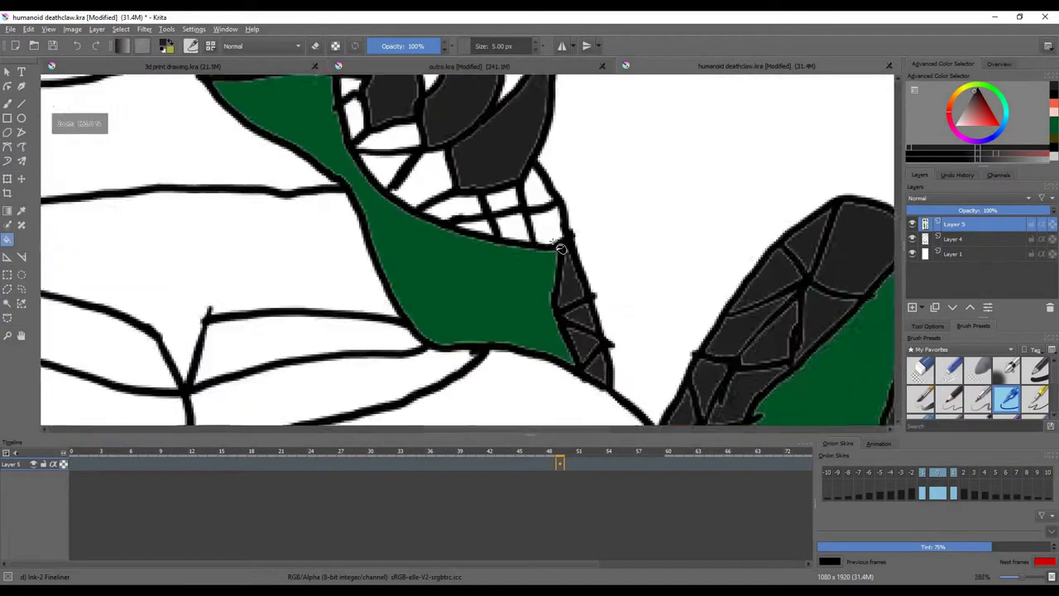
# Step: Fill the small scales beneath the far shoulder spikes with charcoal gray
pyautogui.scroll(-1, 530, 199)
pyautogui.click(542, 184)
pyautogui.click(431, 224)
pyautogui.click(390, 208)
# Step: Fill the large scale patch above the far hand with charcoal gray
pyautogui.scroll(1, 449, 208)
pyautogui.click(654, 261)
pyautogui.moveTo(590, 300)
pyautogui.mouseDown()
pyautogui.moveTo(679, 253)
pyautogui.moveTo(690, 372)
pyautogui.moveTo(686, 261)
pyautogui.mouseUp()
pyautogui.scroll(-5, 685, 261)
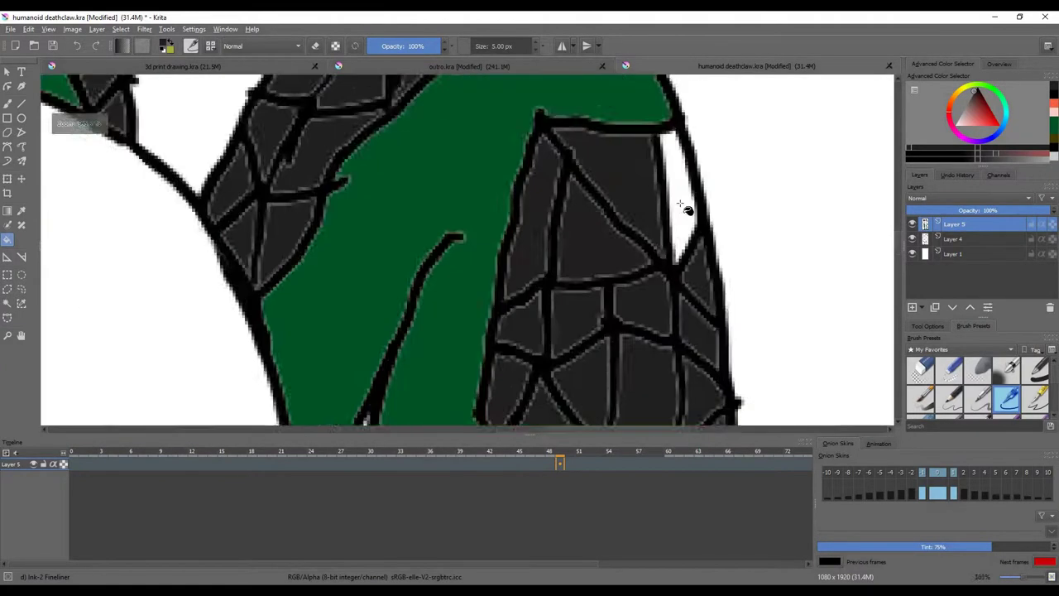
# Step: Fill the near thigh's scales beneath the fingers, the toe claws and the heel spike with charcoal gray
pyautogui.scroll(3, 645, 174)
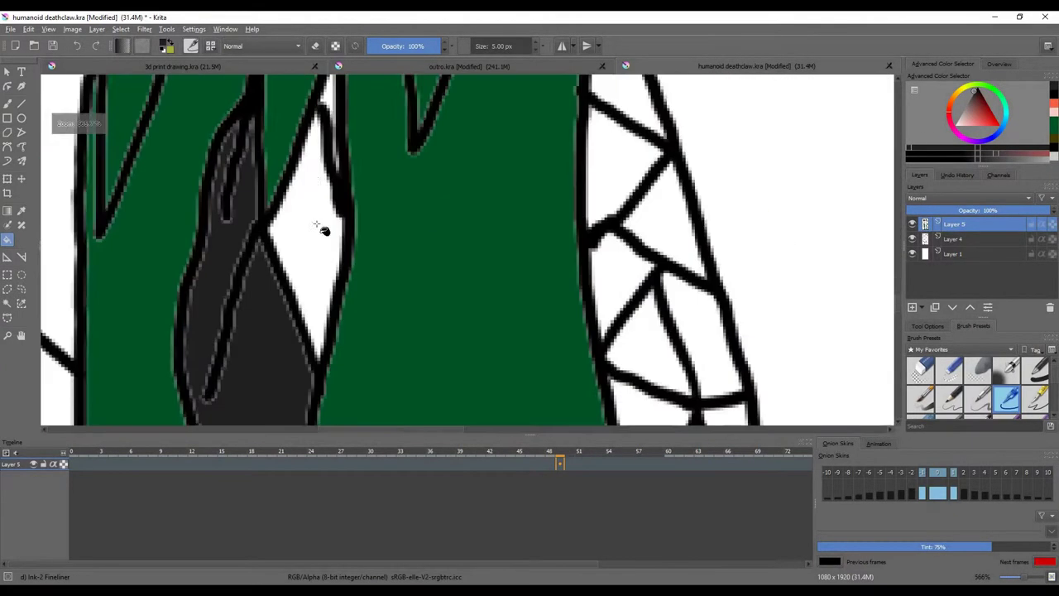
pyautogui.scroll(-8, 803, 393)
pyautogui.scroll(6, 803, 393)
pyautogui.scroll(-6, 331, 224)
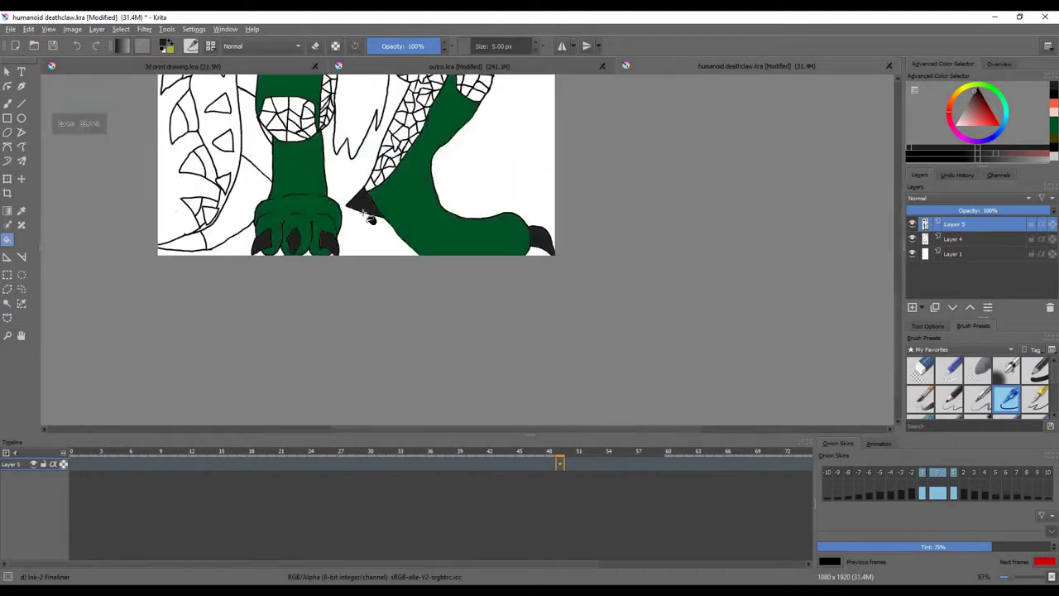
# Step: Fill the scales running down the near shoulder and upper arm with charcoal gray
pyautogui.scroll(7, 383, 234)
pyautogui.scroll(3, 330, 313)
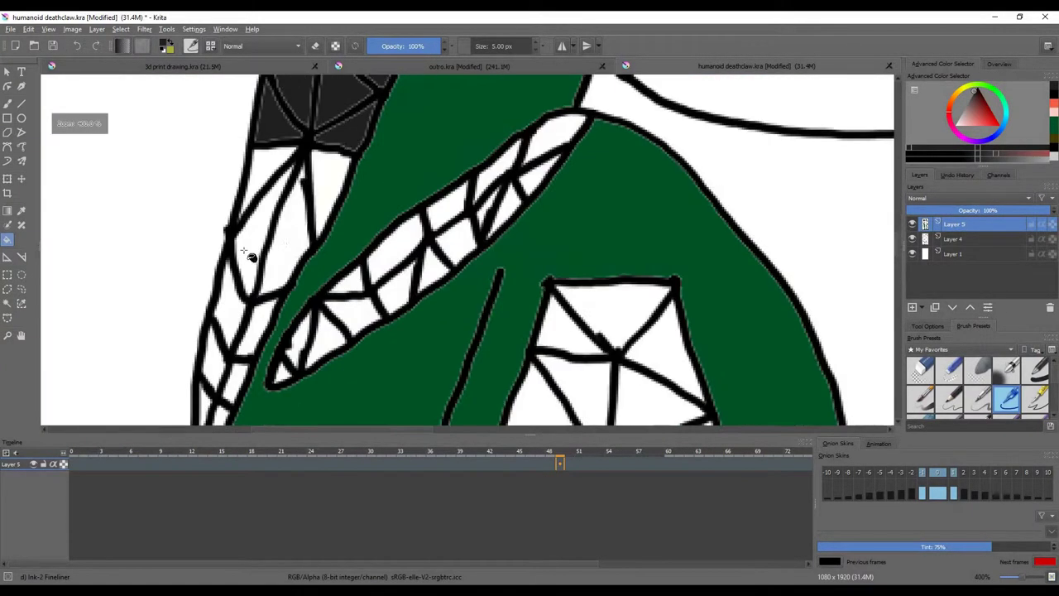
pyautogui.scroll(-6, 265, 327)
pyautogui.scroll(7, 201, 323)
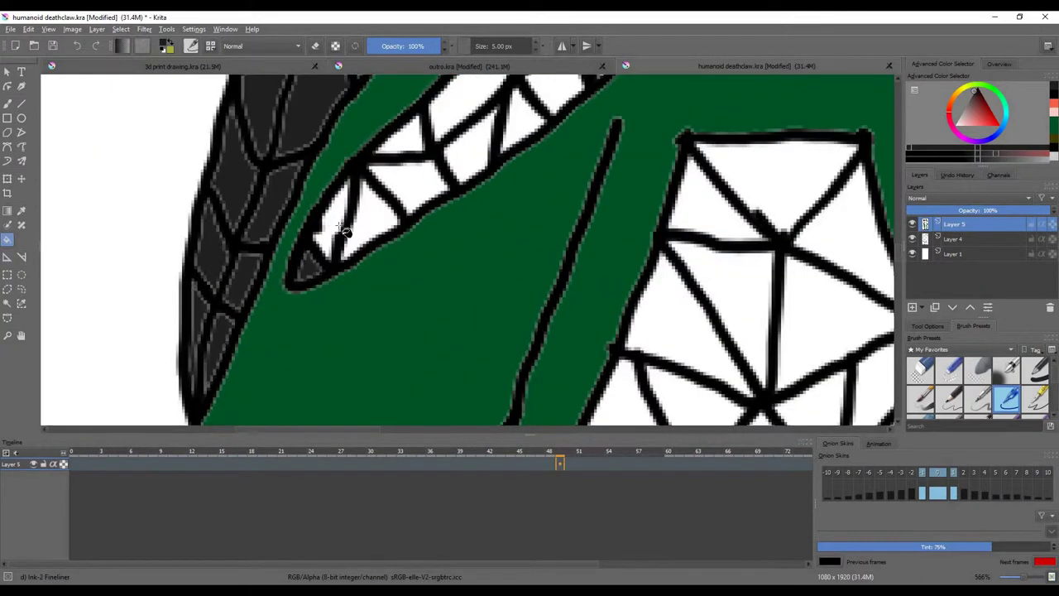
# Step: Fill the near forearm's diagonal scale strip and the scale patch above the near hand with charcoal gray
pyautogui.scroll(-3, 534, 124)
pyautogui.scroll(6, 579, 207)
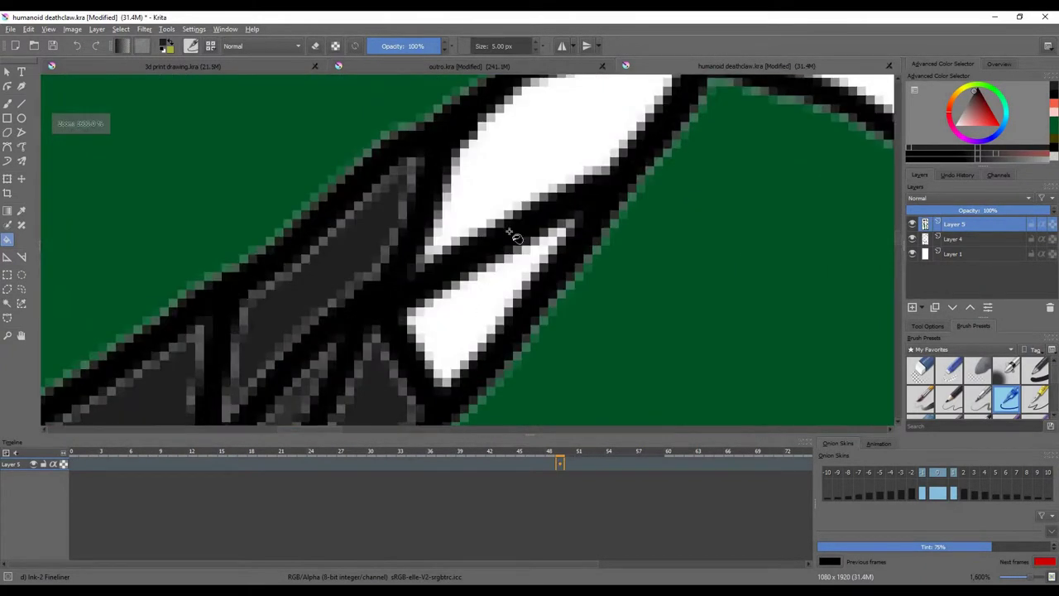
pyautogui.scroll(-9, 660, 319)
pyautogui.scroll(4, 659, 318)
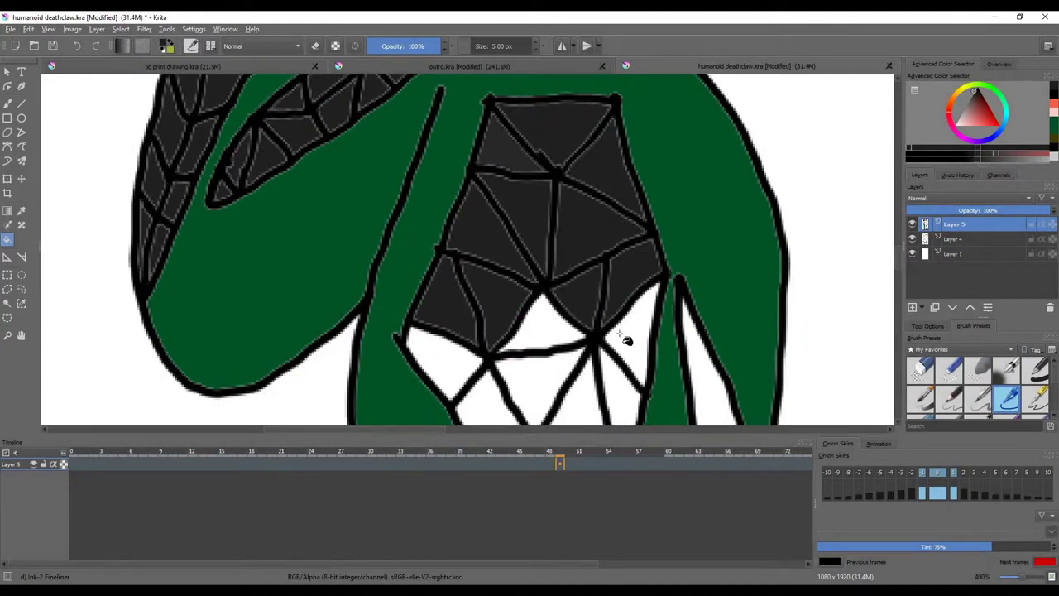
pyautogui.scroll(-3, 455, 375)
pyautogui.scroll(3, 383, 284)
# Step: Fill every scale of the near knee patch with charcoal gray
pyautogui.click(513, 364)
pyautogui.click(389, 265)
pyautogui.click(405, 165)
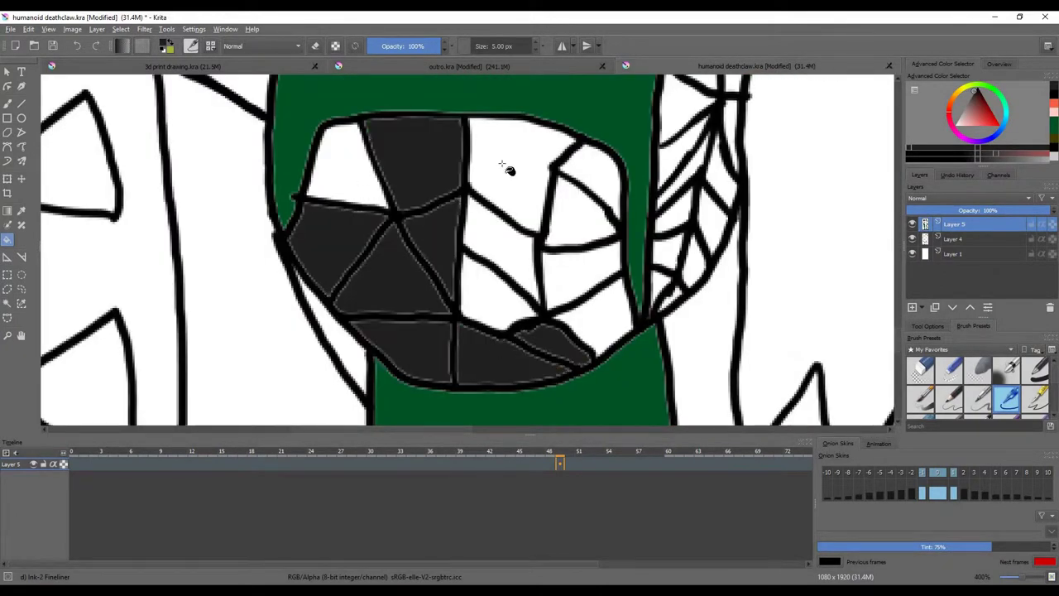
pyautogui.click(347, 165)
pyautogui.click(504, 174)
pyautogui.click(608, 323)
pyautogui.scroll(-5, 577, 207)
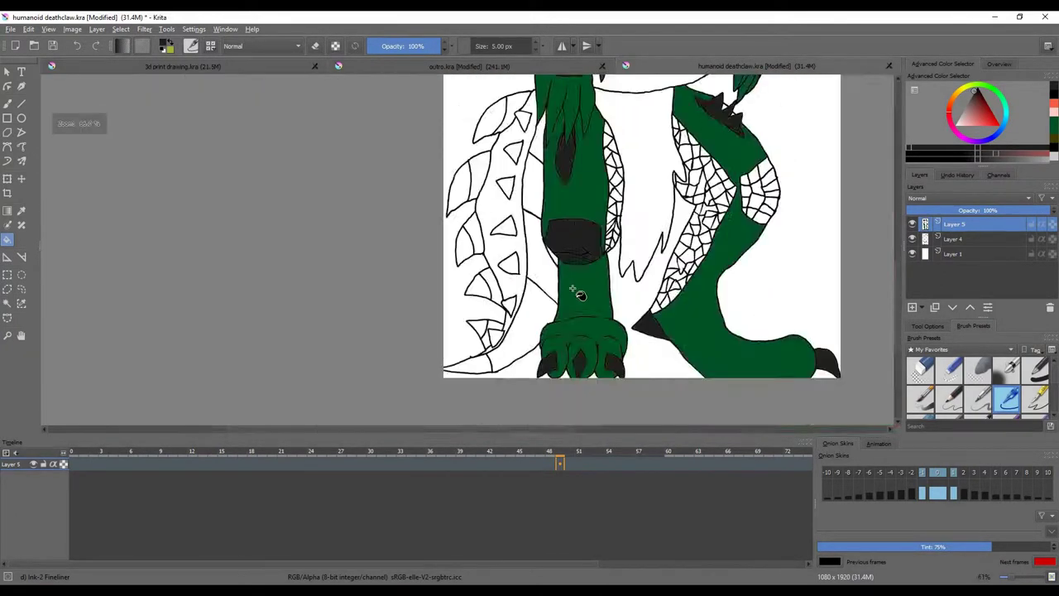
# Step: Fill the scale strip beside the near knee and up the thigh with charcoal gray
pyautogui.scroll(2, 612, 300)
pyautogui.scroll(3, 613, 300)
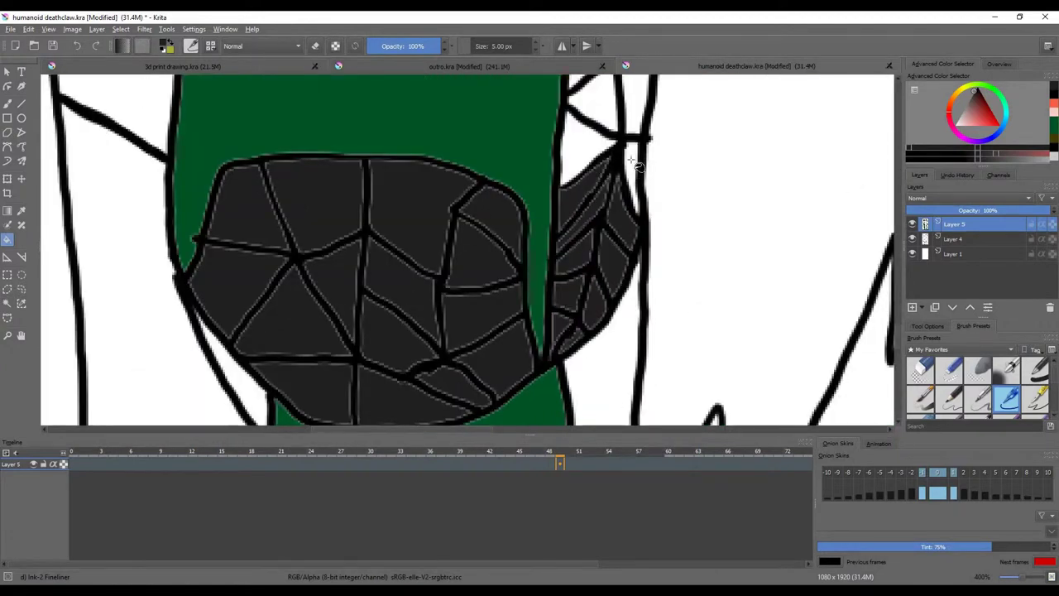
pyautogui.scroll(1, 638, 166)
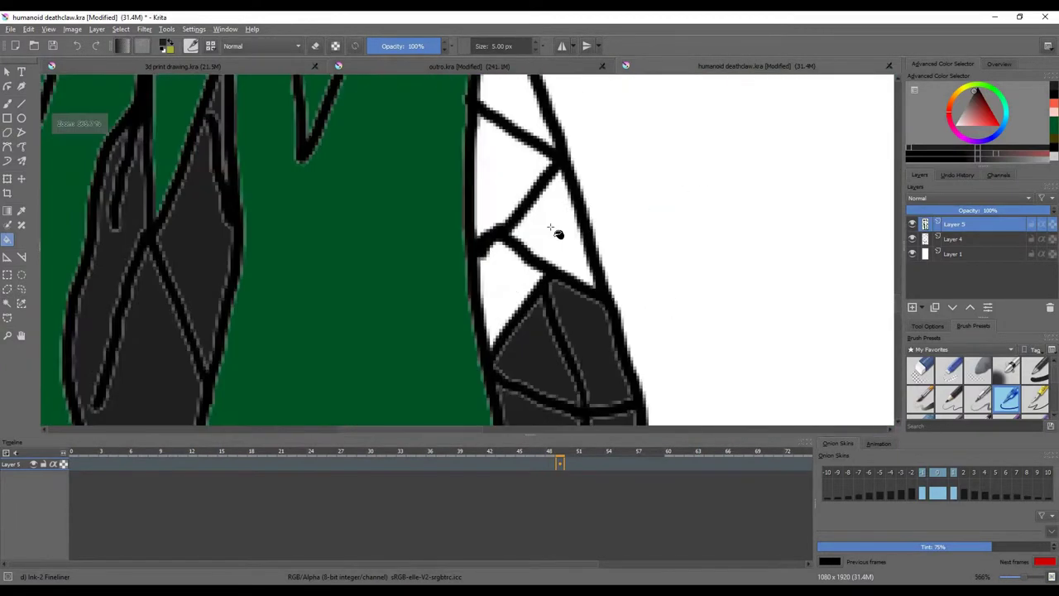
pyautogui.scroll(-4, 551, 227)
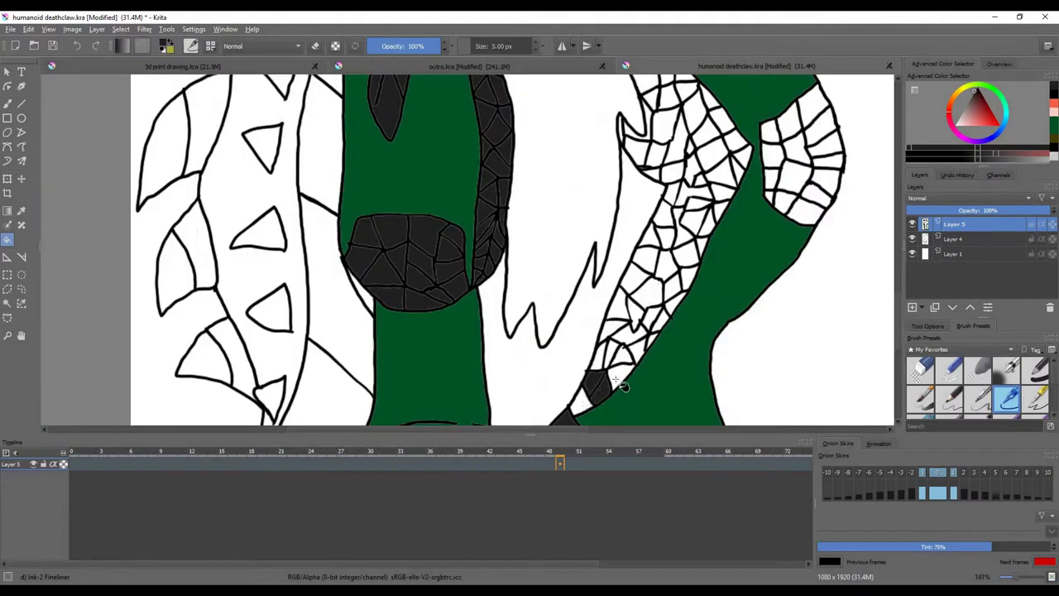
# Step: Fill the scales on the inner far leg with charcoal gray, from the heel spike up past the knee
pyautogui.scroll(3, 659, 330)
pyautogui.scroll(1, 643, 177)
pyautogui.moveTo(687, 331); pyautogui.dragTo(671, 241)
pyautogui.scroll(-1, 582, 300)
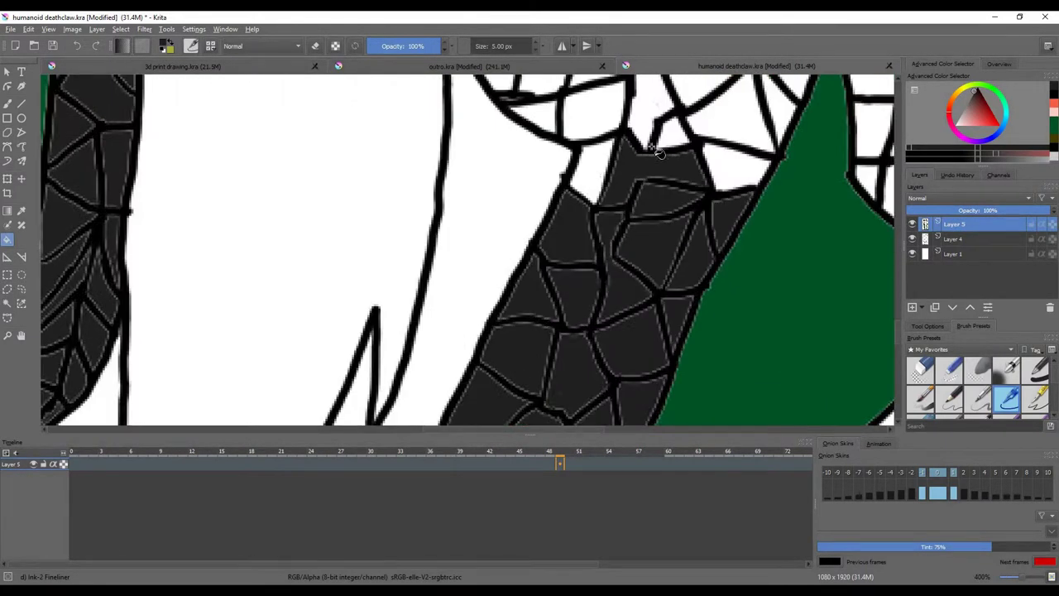
pyautogui.moveTo(658, 151); pyautogui.dragTo(792, 89)
pyautogui.click(600, 120)
pyautogui.moveTo(600, 120)
pyautogui.mouseDown()
pyautogui.moveTo(610, 279)
pyautogui.moveTo(686, 154)
pyautogui.moveTo(654, 106)
pyautogui.mouseUp()
pyautogui.scroll(-2, 439, 213)
pyautogui.scroll(1, 548, 206)
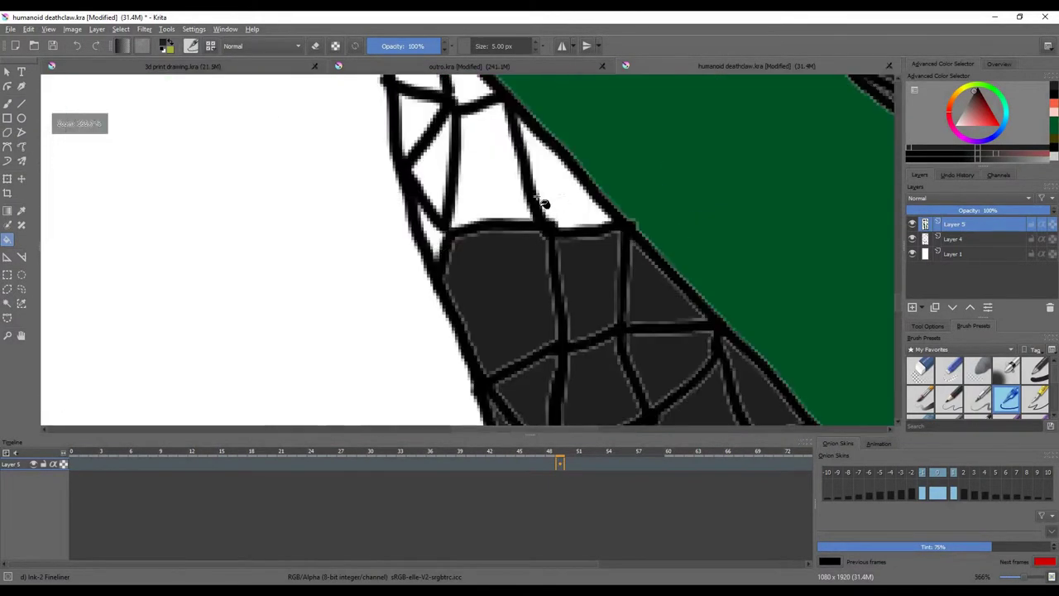
# Step: Fill the remaining inner thigh scales and the outer knee patch of the far leg with charcoal gray
pyautogui.scroll(-1, 439, 177)
pyautogui.scroll(1, 698, 282)
pyautogui.scroll(-1, 695, 282)
pyautogui.scroll(1, 712, 298)
pyautogui.moveTo(731, 314); pyautogui.dragTo(691, 280)
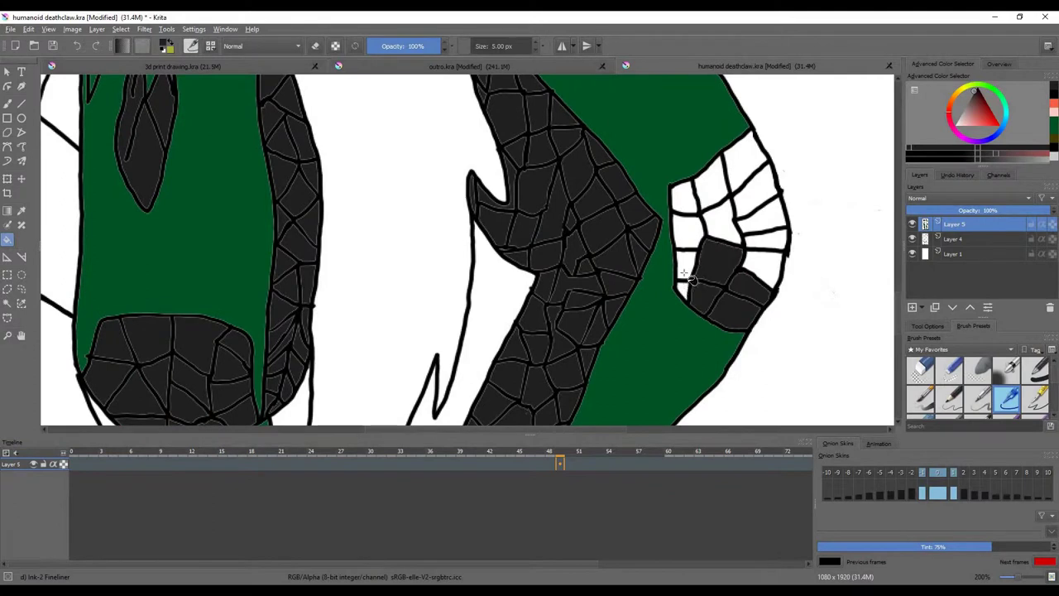
pyautogui.scroll(-3, 776, 269)
pyautogui.scroll(3, 549, 279)
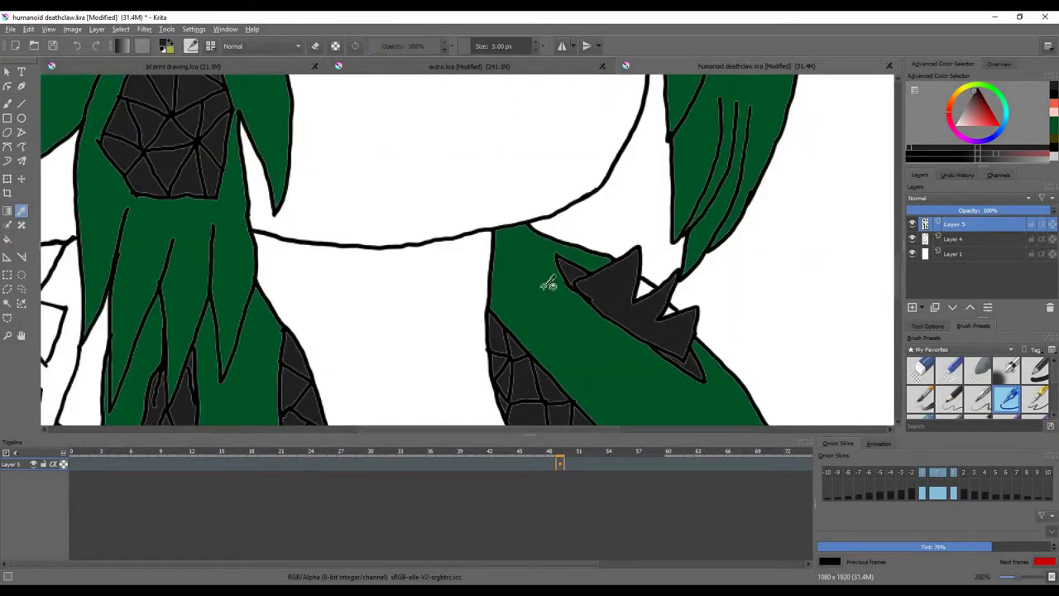
# Step: Fill the neck and chest segments down to the dress neckline with the muzzle's pale pink
pyautogui.scroll(1, 627, 303)
pyautogui.scroll(-3, 534, 205)
pyautogui.scroll(4, 534, 205)
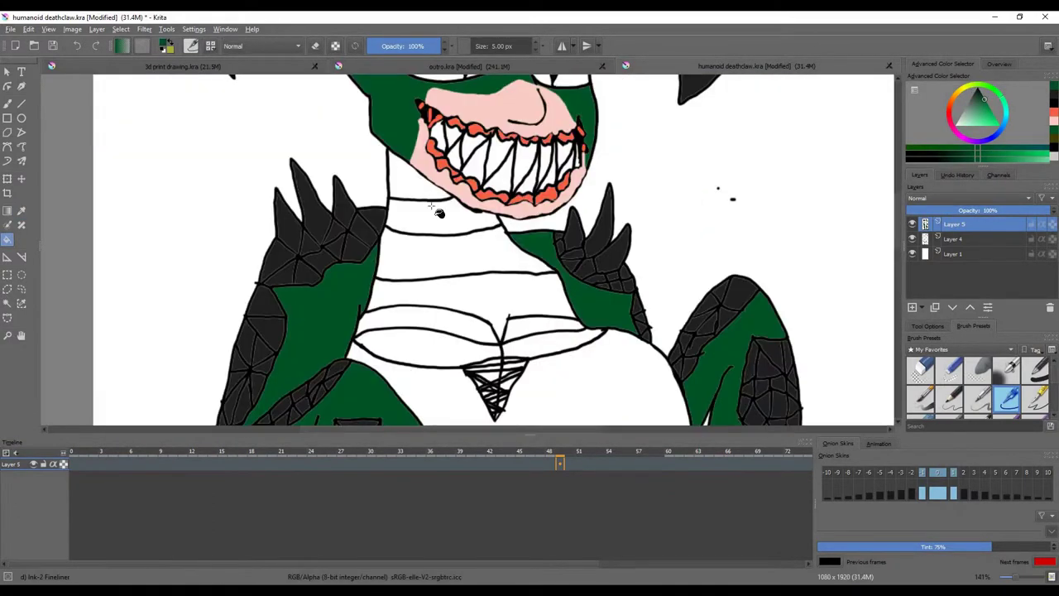
pyautogui.click(1053, 122)
pyautogui.scroll(6, 497, 348)
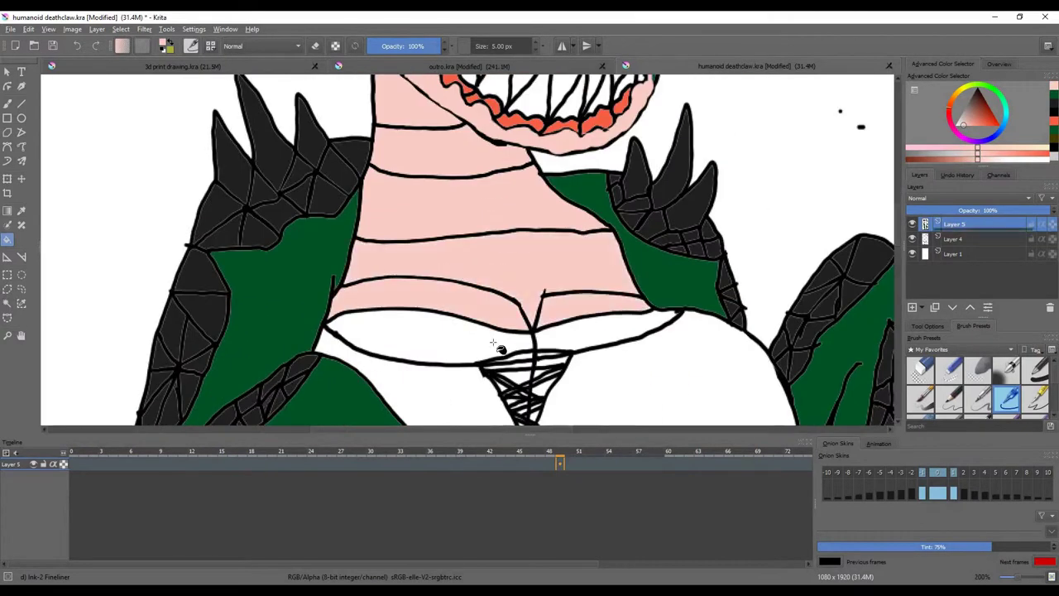
pyautogui.click(586, 307)
pyautogui.click(518, 272)
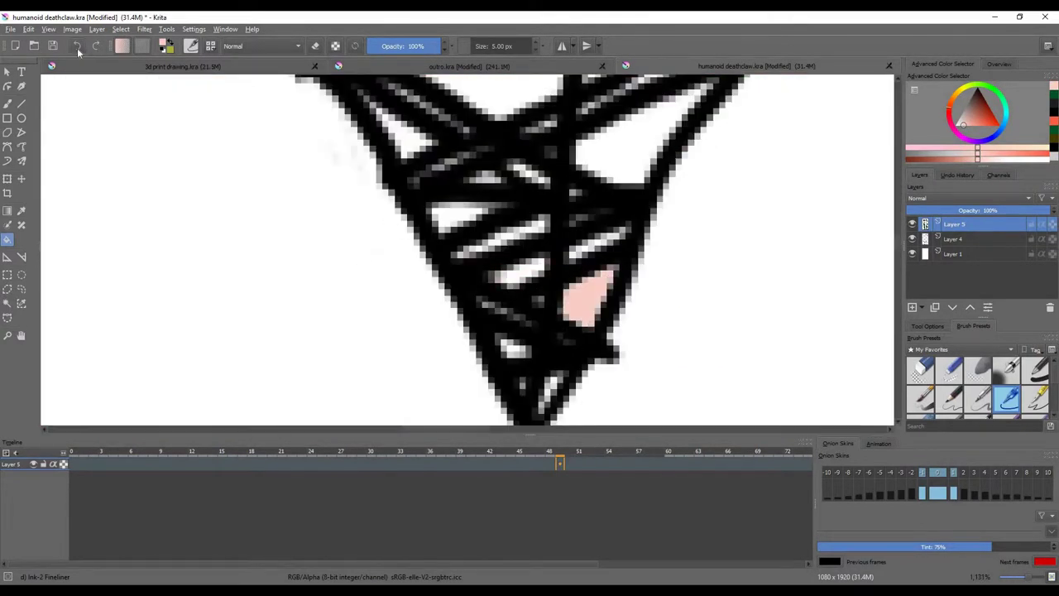
# Step: Fill the larger gaps between the neckline lacing with pale pink
pyautogui.scroll(-3, 307, 224)
pyautogui.scroll(3, 520, 295)
pyautogui.scroll(1, 496, 237)
pyautogui.click(430, 240)
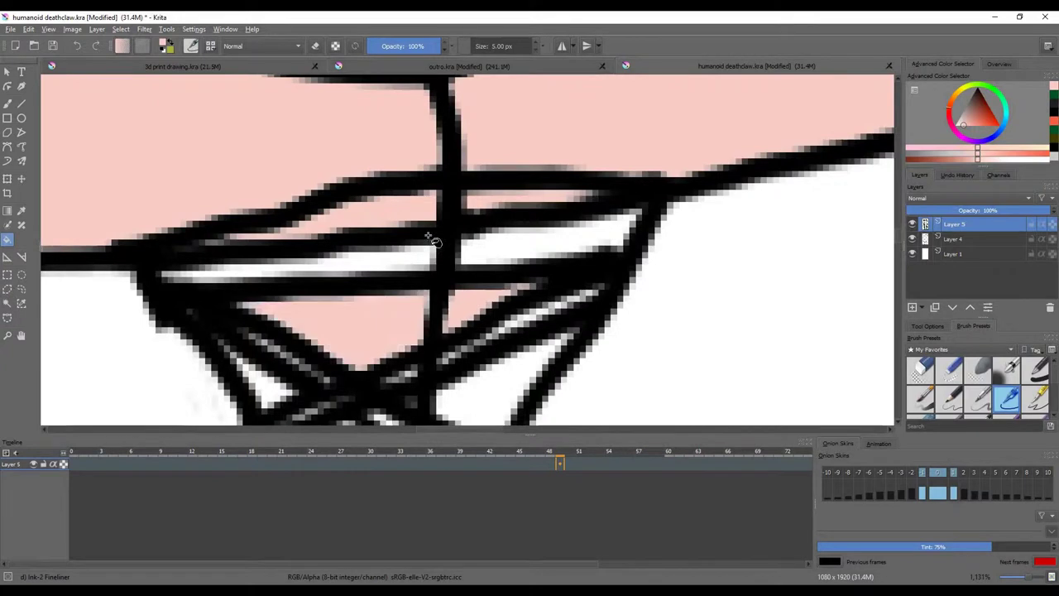
# Step: Choose a tan brown and fill the dress bodice and hanging skirt panel with it
pyautogui.scroll(-10, 430, 240)
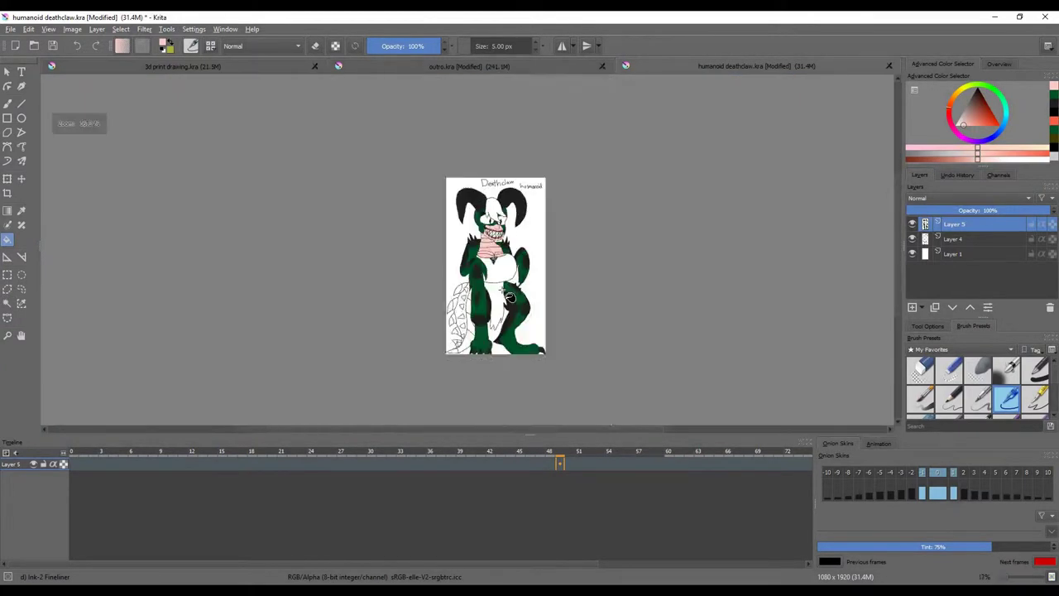
pyautogui.scroll(7, 496, 288)
pyautogui.moveTo(977, 120); pyautogui.dragTo(975, 113)
pyautogui.click(546, 186)
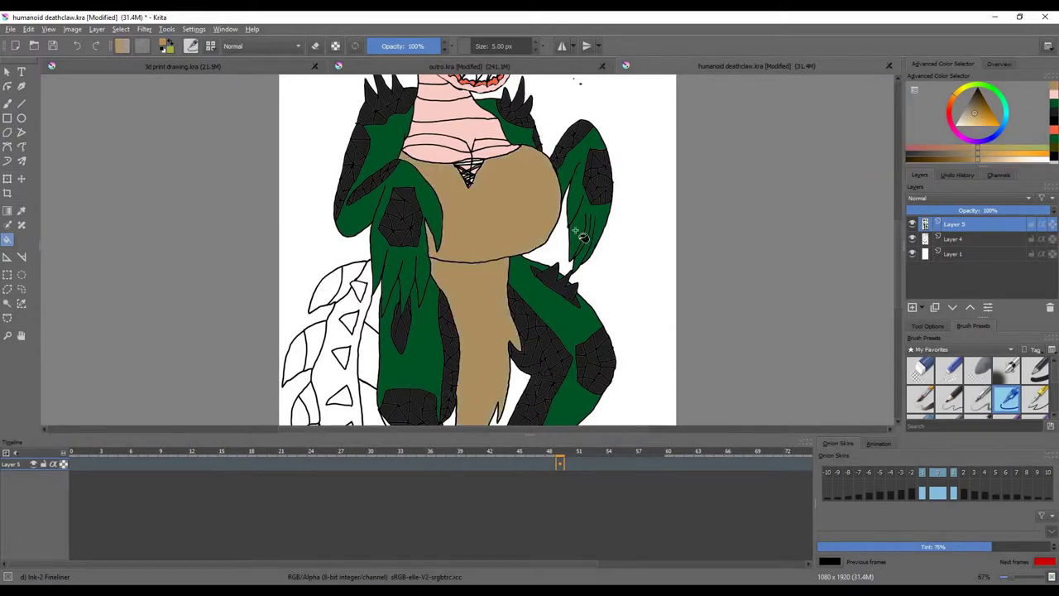
# Step: Paint tan crisscross laces over the black scribbled lacing at the dress neckline with the 5 px Ink-2 Fineliner
pyautogui.scroll(8, 472, 165)
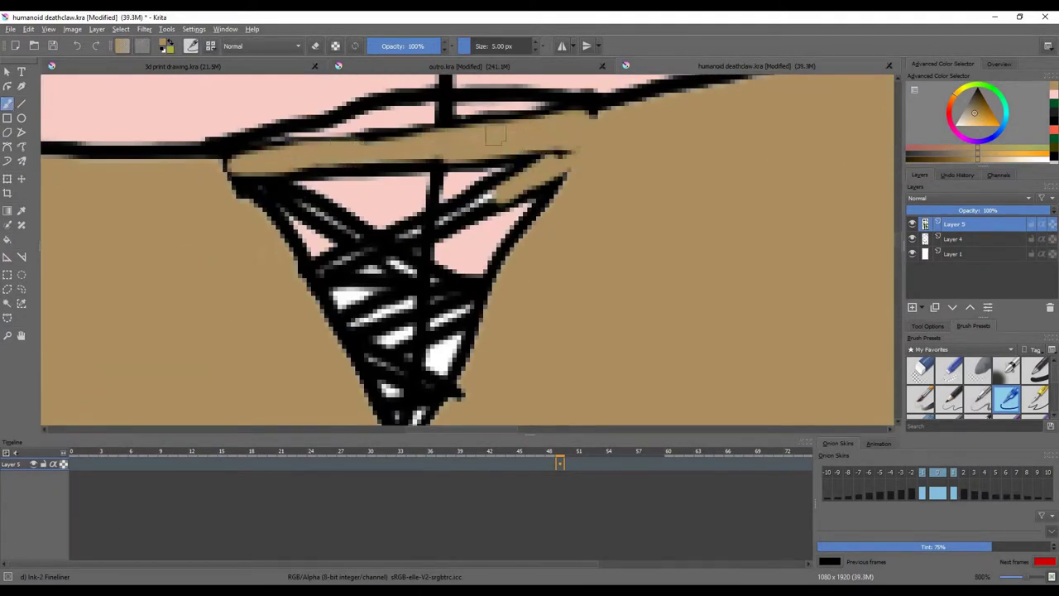
pyautogui.moveTo(513, 184); pyautogui.dragTo(352, 258)
pyautogui.scroll(2, 503, 303)
pyautogui.moveTo(596, 189); pyautogui.dragTo(285, 308)
pyautogui.scroll(-6, 570, 225)
pyautogui.scroll(3, 570, 225)
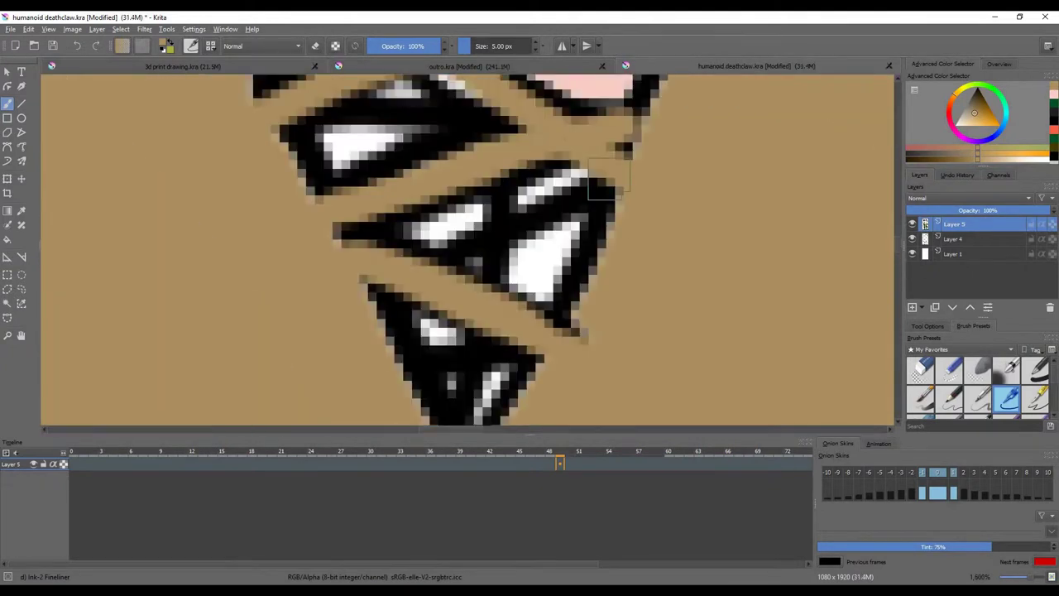
pyautogui.scroll(2, 569, 225)
pyautogui.moveTo(339, 343); pyautogui.dragTo(646, 278)
pyautogui.scroll(-4, 667, 216)
pyautogui.scroll(3, 667, 217)
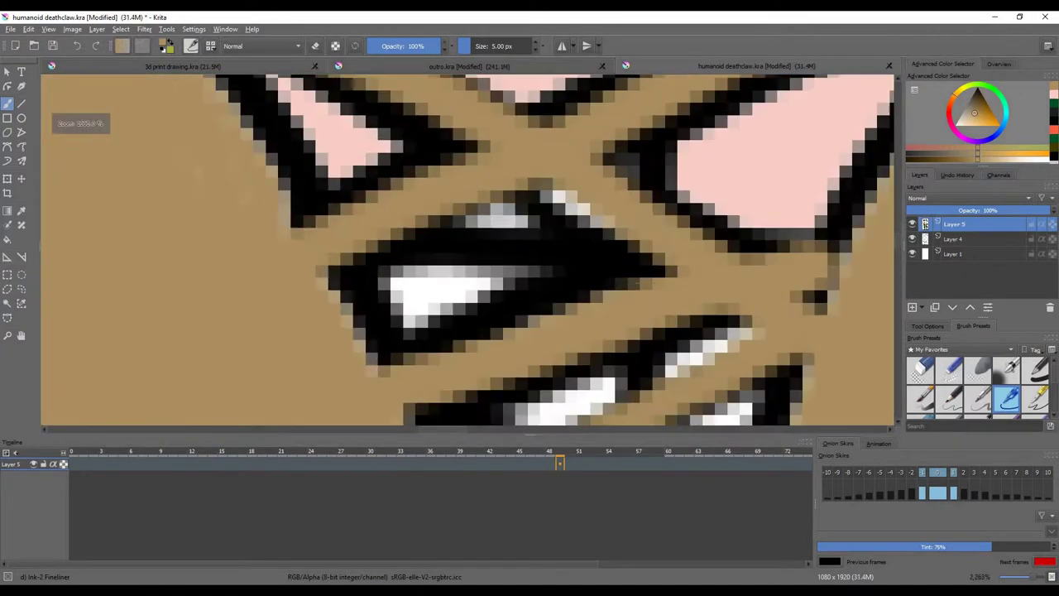
pyautogui.scroll(-5, 667, 217)
pyautogui.scroll(5, 667, 217)
# Step: Paint the white gaps between the lower tan laces pale pink
pyautogui.press('p')
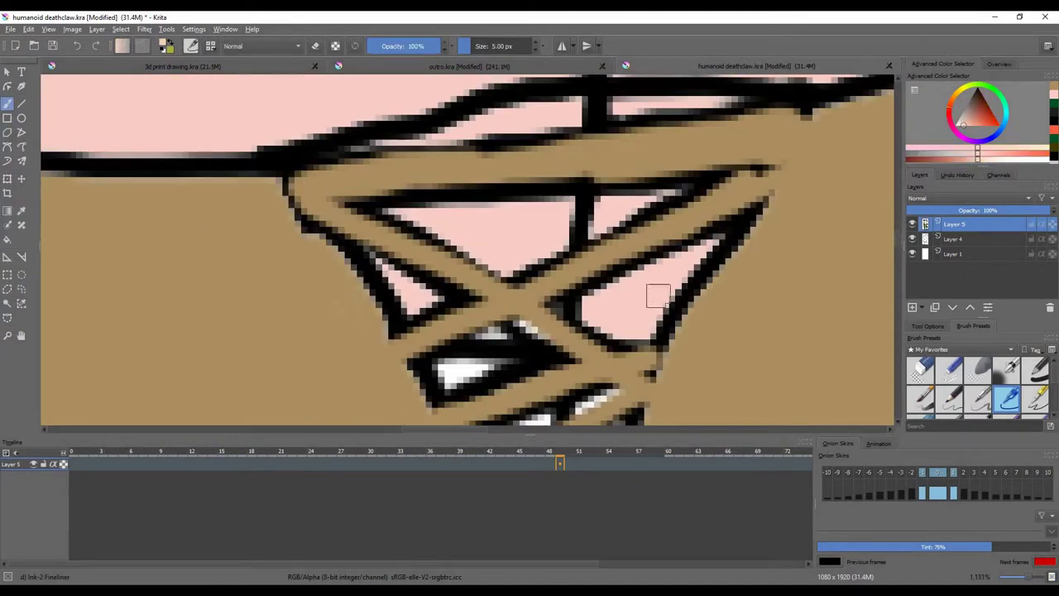
pyautogui.scroll(-2, 658, 296)
pyautogui.scroll(2, 520, 331)
pyautogui.scroll(-2, 503, 321)
pyautogui.scroll(2, 503, 321)
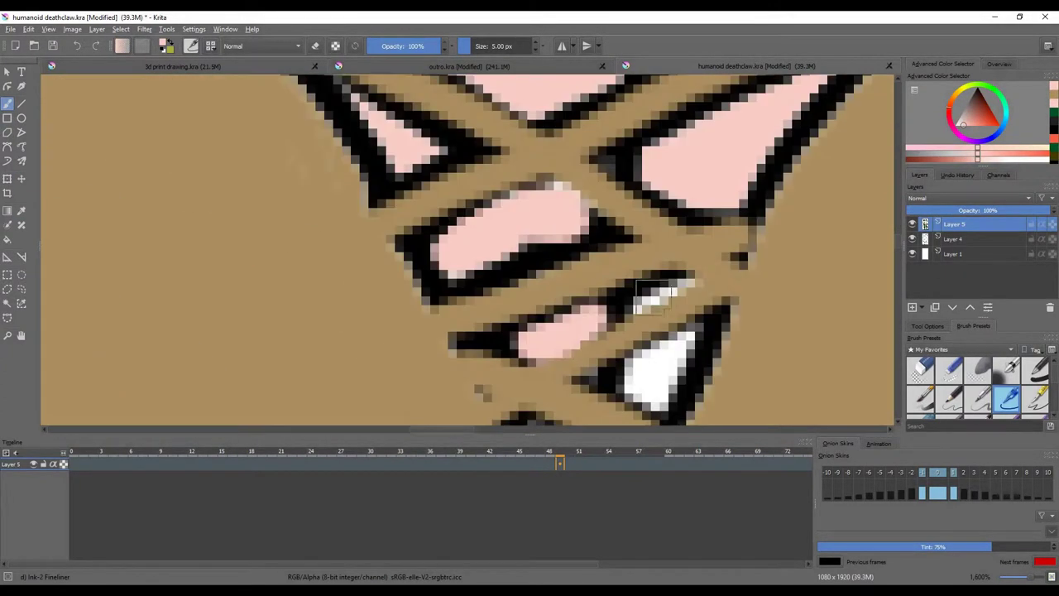
pyautogui.scroll(2, 621, 314)
pyautogui.scroll(-1, 666, 327)
pyautogui.scroll(2, 629, 282)
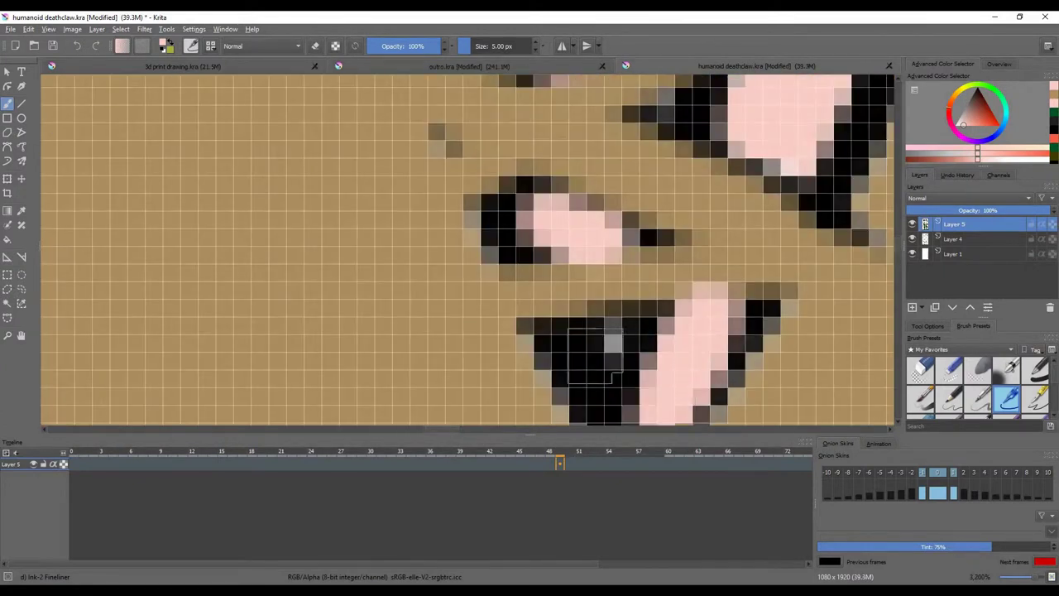
# Step: Paint black lines across the pink gaps between the tan laces
pyautogui.scroll(-4, 579, 240)
pyautogui.scroll(3, 546, 190)
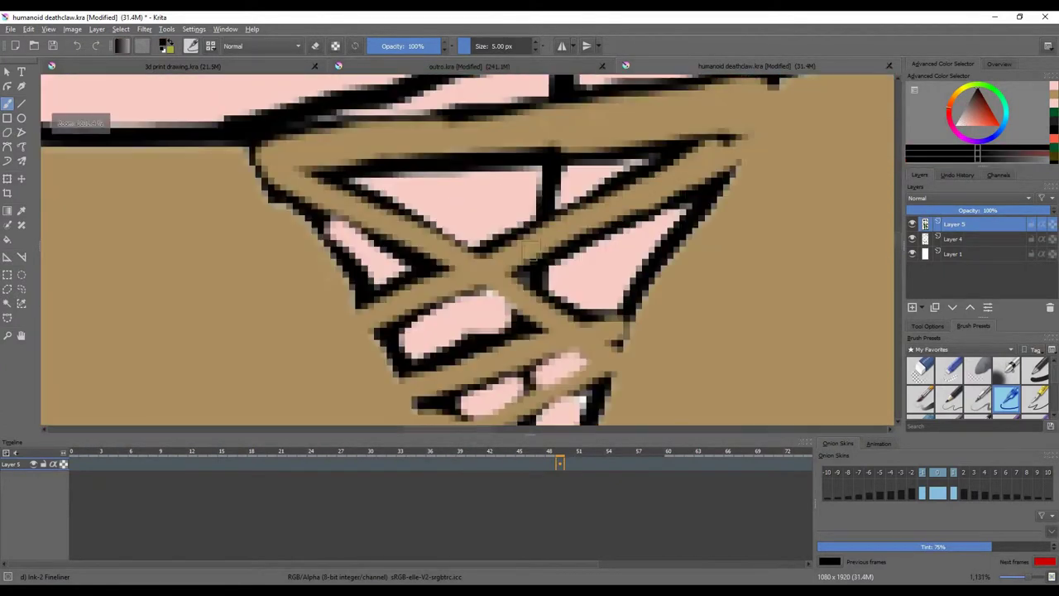
pyautogui.moveTo(536, 217)
pyautogui.mouseDown()
pyautogui.moveTo(415, 252)
pyautogui.moveTo(362, 281)
pyautogui.mouseUp()
pyautogui.scroll(3, 658, 233)
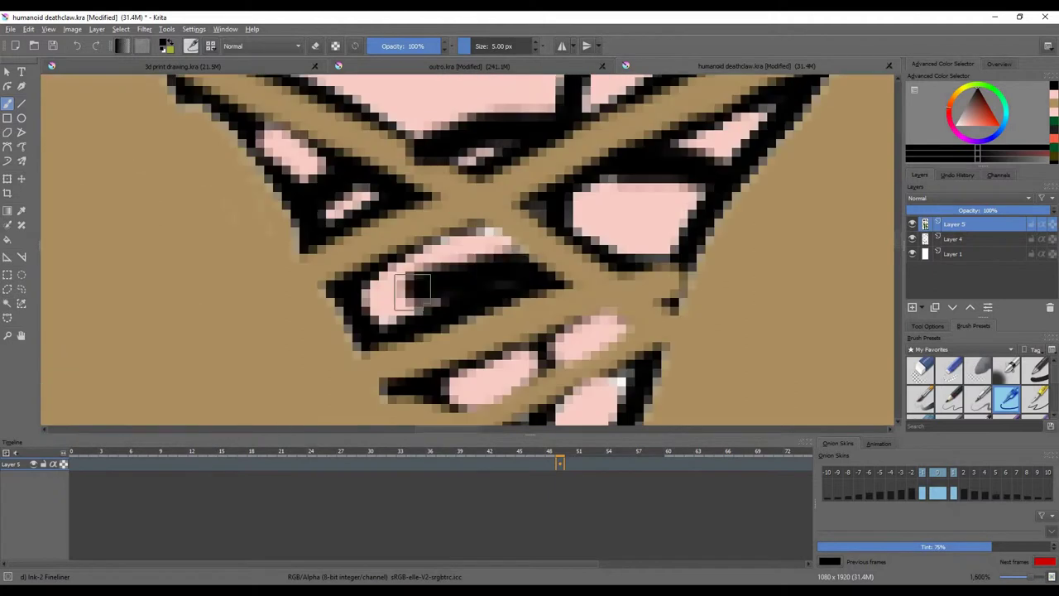
pyautogui.moveTo(550, 308)
pyautogui.mouseDown()
pyautogui.moveTo(497, 321)
pyautogui.moveTo(510, 230)
pyautogui.moveTo(463, 306)
pyautogui.mouseUp()
pyautogui.scroll(-10, 524, 315)
# Step: Add a new layer and draw dark red lengthwise and crosswise contour lines over the pink upper muzzle
pyautogui.scroll(8, 627, 234)
pyautogui.scroll(2, 627, 233)
pyautogui.scroll(-8, 626, 234)
pyautogui.scroll(2, 629, 233)
pyautogui.scroll(-4, 649, 231)
pyautogui.scroll(8, 529, 205)
pyautogui.scroll(-2, 525, 208)
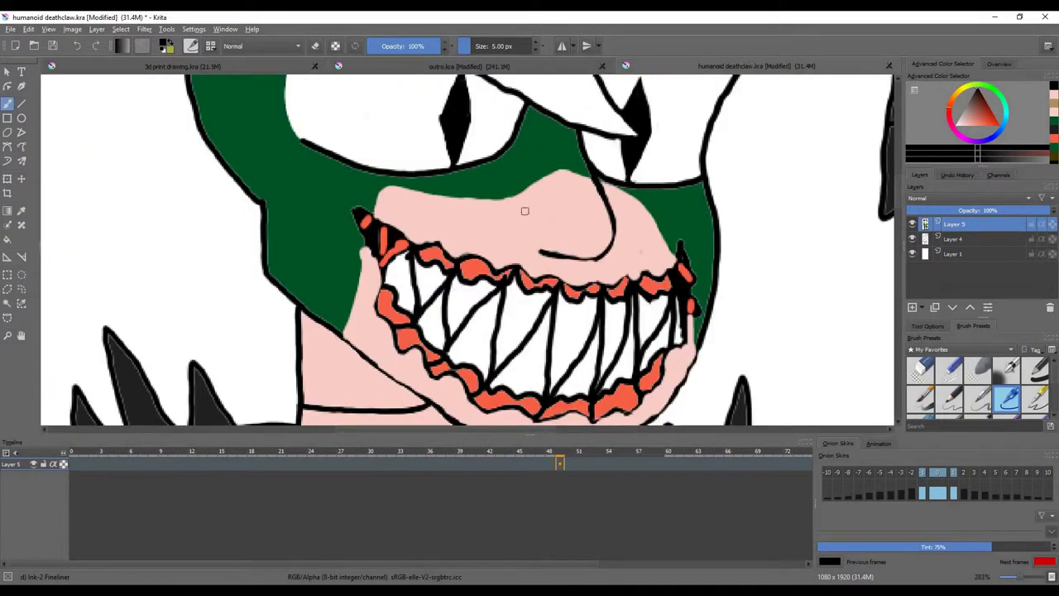
pyautogui.scroll(2, 259, 163)
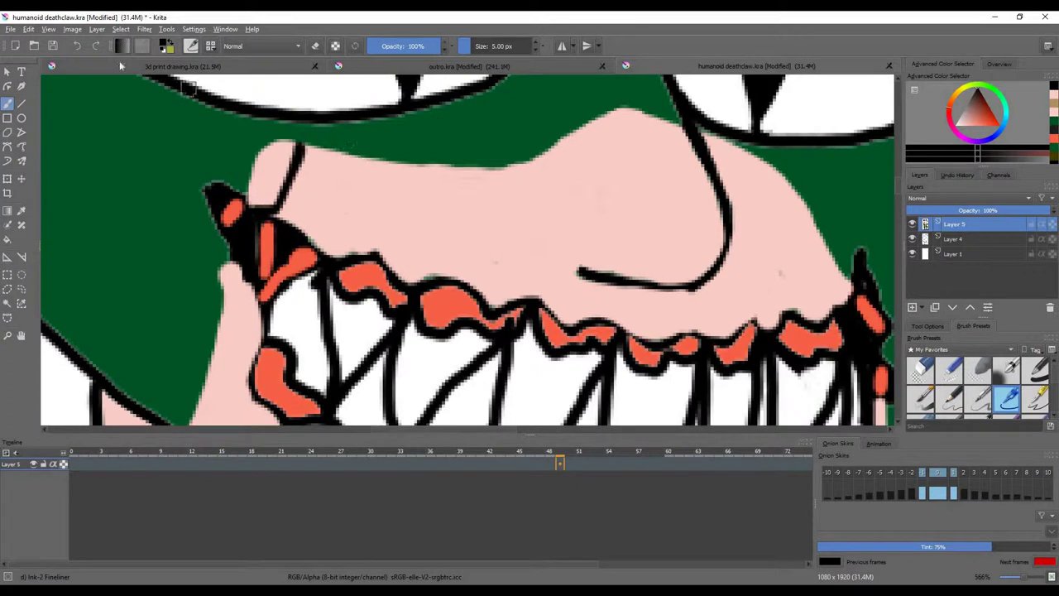
pyautogui.scroll(-1, 421, 196)
pyautogui.moveTo(976, 102); pyautogui.dragTo(984, 98)
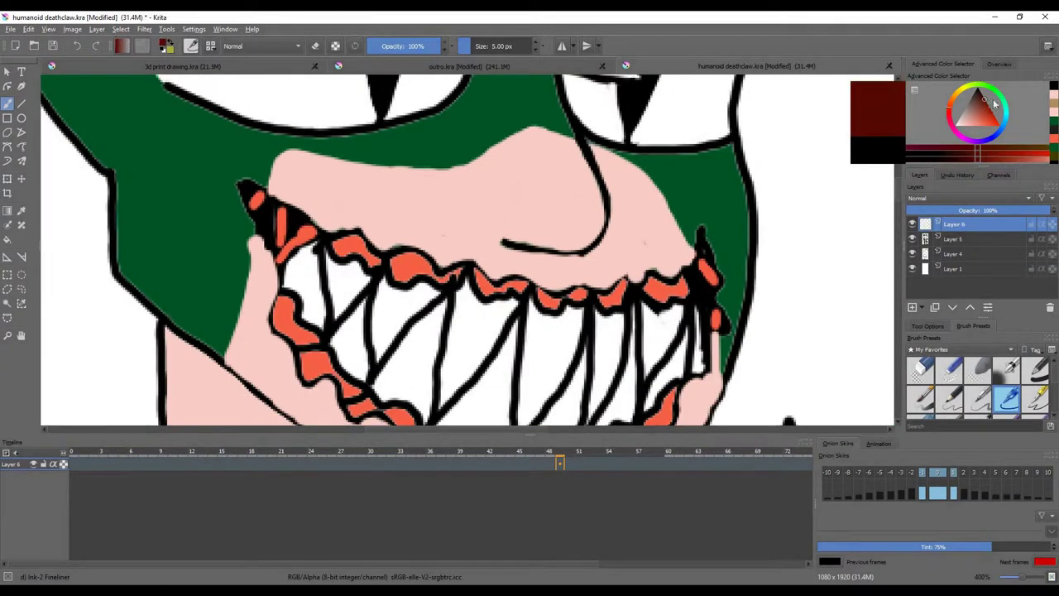
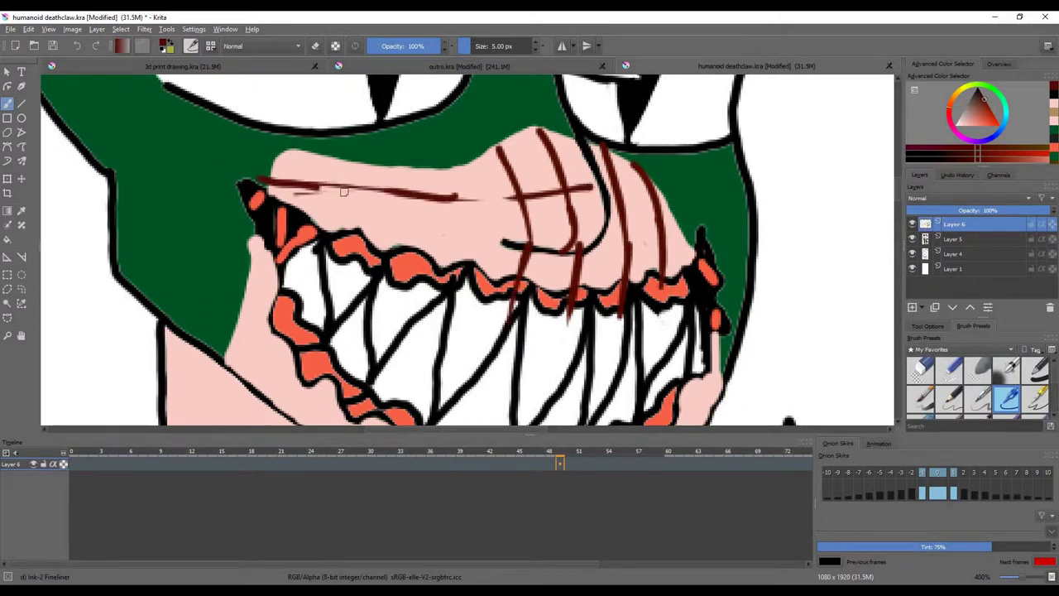
# Step: Draw a dark red grid along the pink lower jaw and add further grid lines across the muzzle
pyautogui.scroll(-3, 521, 197)
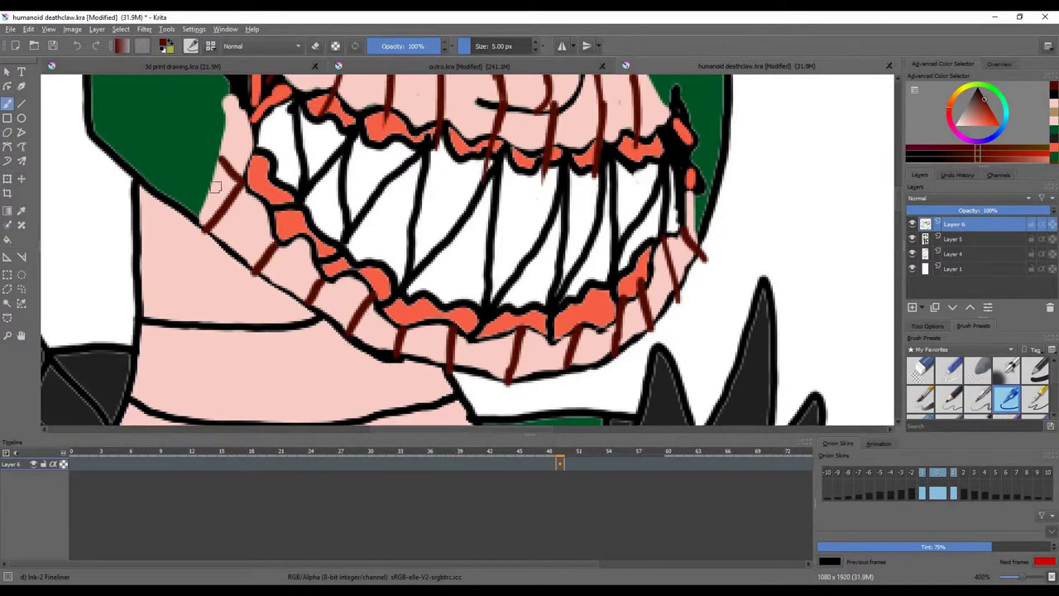
pyautogui.scroll(1, 692, 226)
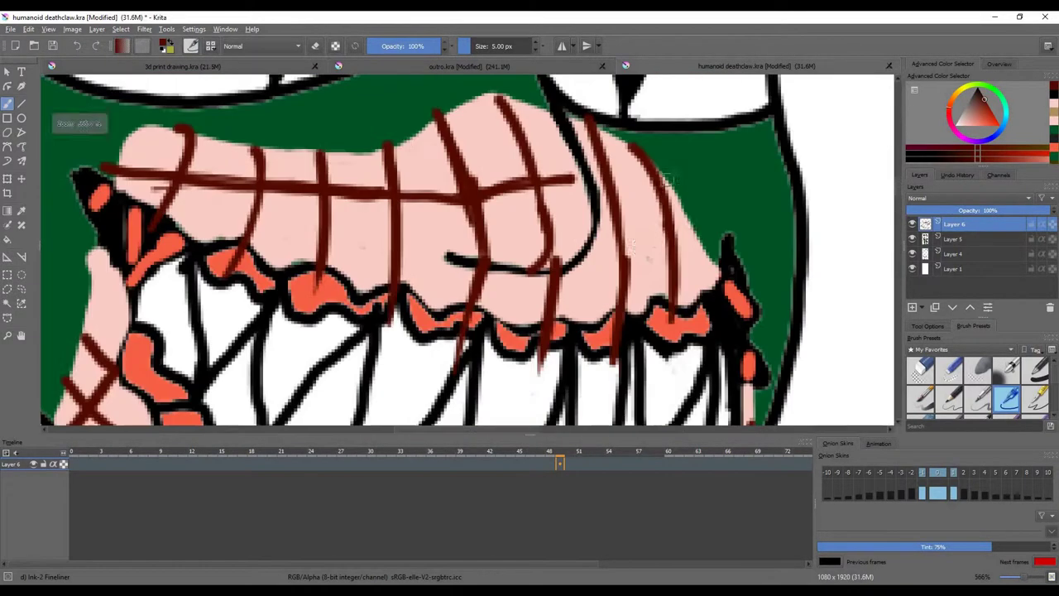
pyautogui.scroll(-2, 440, 255)
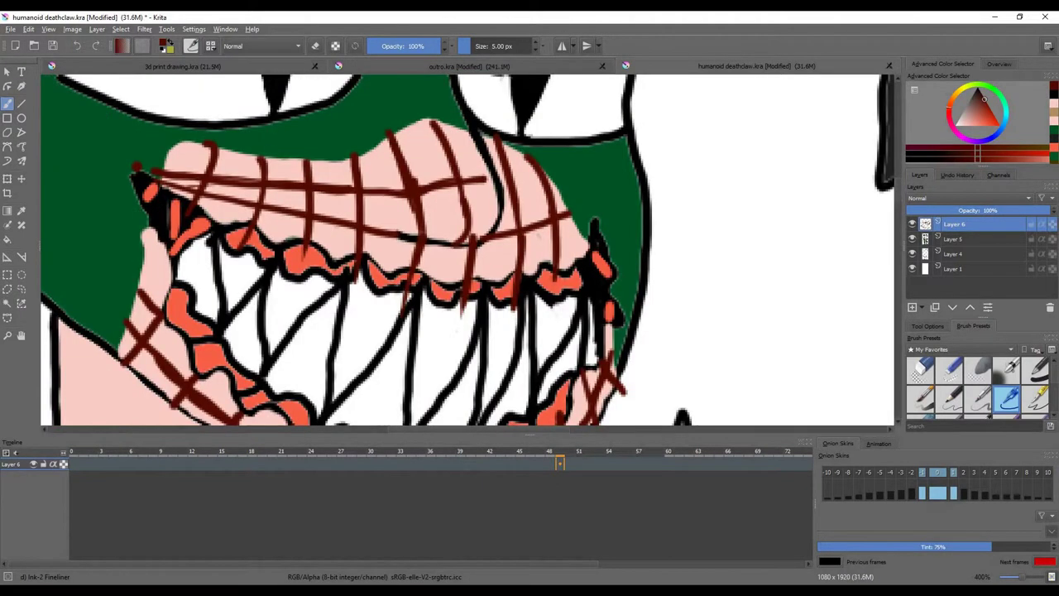
# Step: Erase the dark red line ends that overlap the gums, teeth and outer edges of the mouth
pyautogui.scroll(5, 74, 178)
pyautogui.press('e')
pyautogui.scroll(-2, 270, 232)
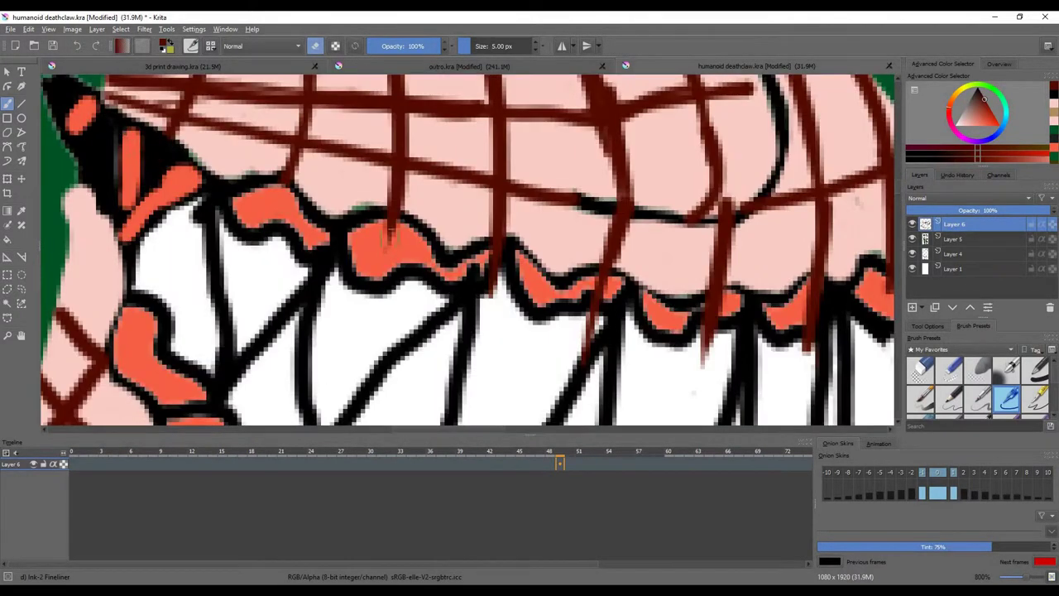
pyautogui.scroll(1, 718, 312)
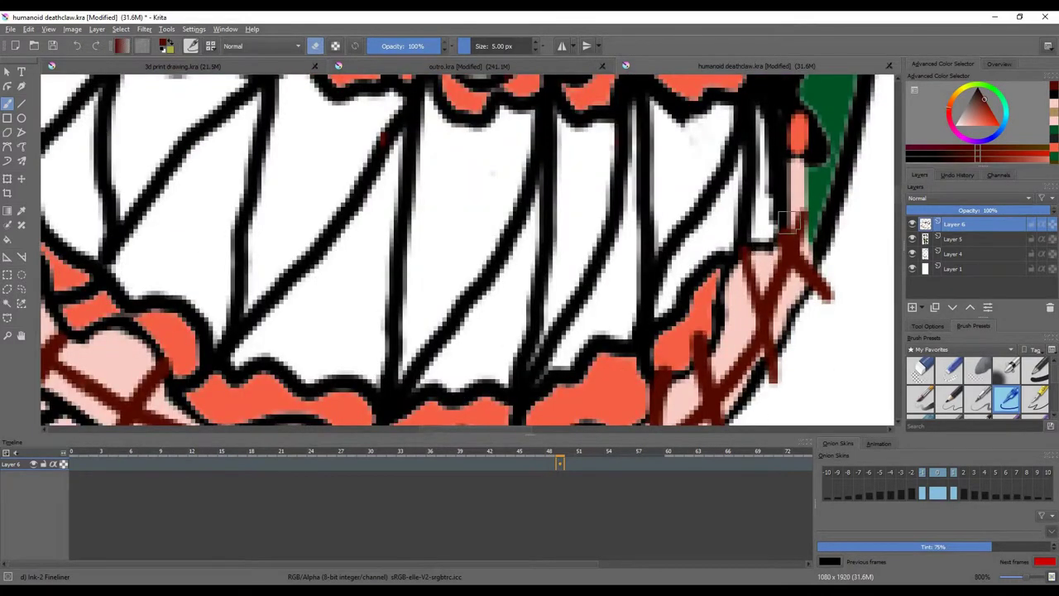
pyautogui.scroll(-5, 650, 370)
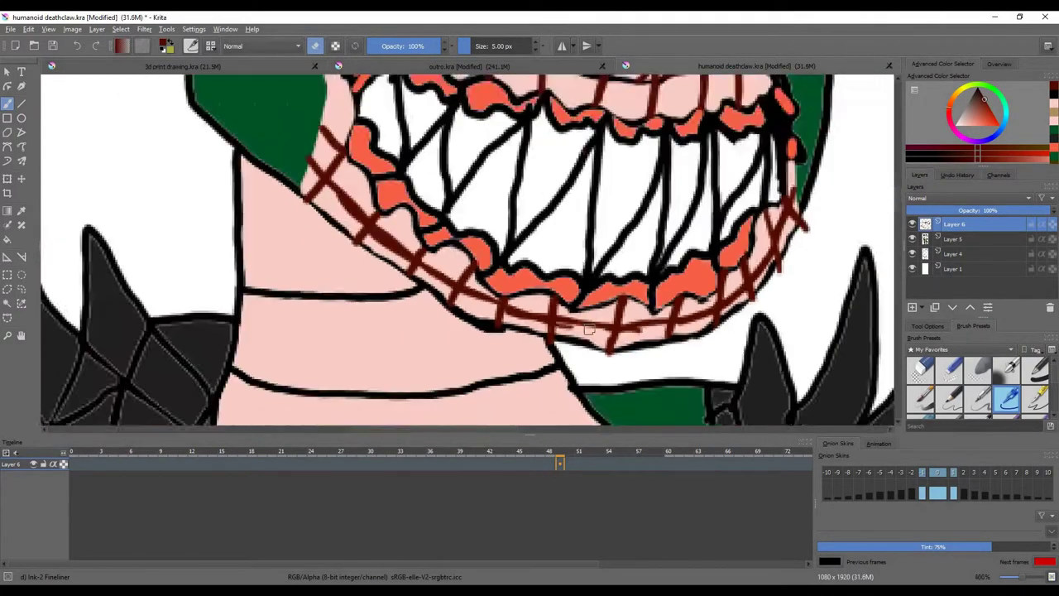
# Step: Soften the dark red grid lines on the muzzle with the Blender Blur brush at 8.36 px
pyautogui.scroll(4, 568, 279)
pyautogui.scroll(1, 569, 280)
pyautogui.press('/')
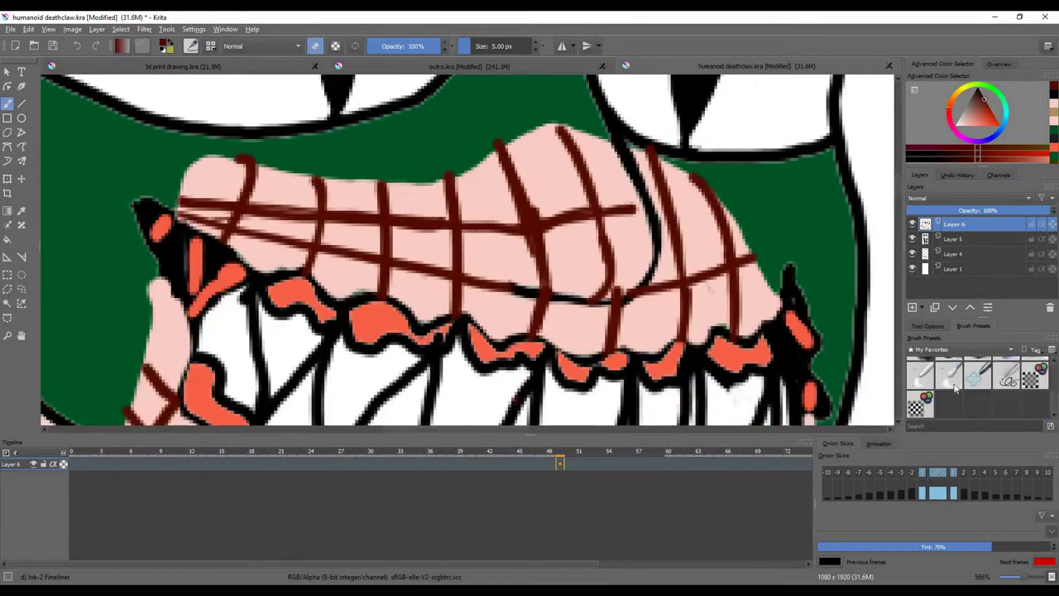
pyautogui.moveTo(473, 46); pyautogui.dragTo(479, 46)
pyautogui.moveTo(570, 134); pyautogui.dragTo(601, 232)
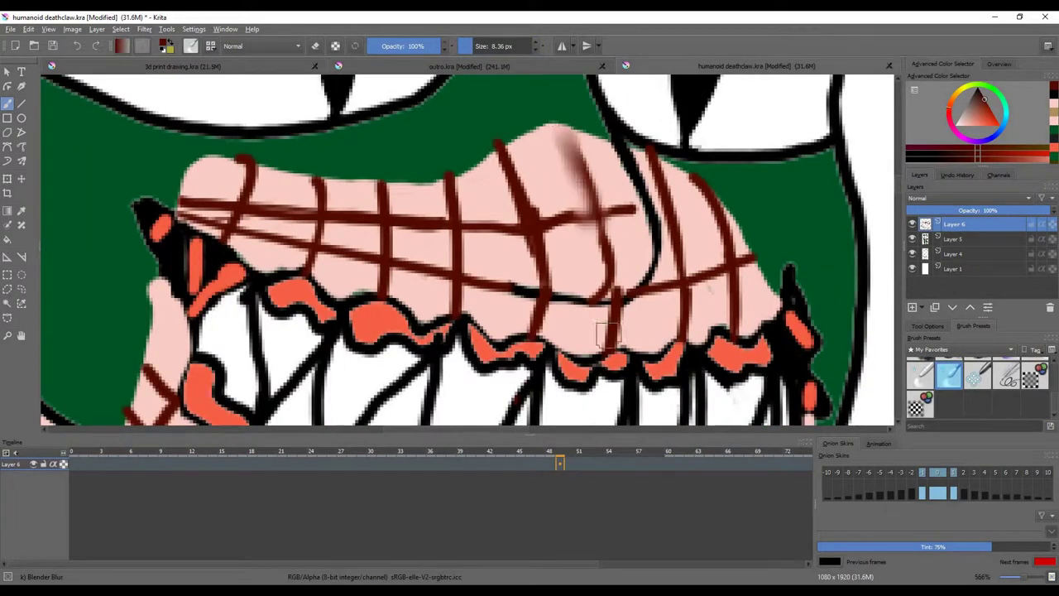
pyautogui.moveTo(693, 222)
pyautogui.mouseDown()
pyautogui.moveTo(665, 232)
pyautogui.moveTo(746, 316)
pyautogui.moveTo(587, 335)
pyautogui.moveTo(574, 193)
pyautogui.moveTo(332, 232)
pyautogui.moveTo(472, 281)
pyautogui.moveTo(505, 149)
pyautogui.mouseUp()
pyautogui.scroll(-1, 505, 149)
pyautogui.scroll(1, 696, 265)
pyautogui.moveTo(695, 248)
pyautogui.mouseDown()
pyautogui.moveTo(687, 273)
pyautogui.moveTo(397, 302)
pyautogui.moveTo(276, 207)
pyautogui.moveTo(220, 194)
pyautogui.mouseUp()
pyautogui.scroll(1, 182, 186)
pyautogui.scroll(1, 230, 267)
pyautogui.moveTo(230, 266)
pyautogui.mouseDown()
pyautogui.moveTo(211, 166)
pyautogui.moveTo(289, 176)
pyautogui.moveTo(716, 336)
pyautogui.moveTo(770, 206)
pyautogui.mouseUp()
# Step: Blur the remaining dark red lines along the muzzle and lower jaw into soft scaly shading
pyautogui.scroll(-3, 211, 166)
pyautogui.scroll(3, 289, 176)
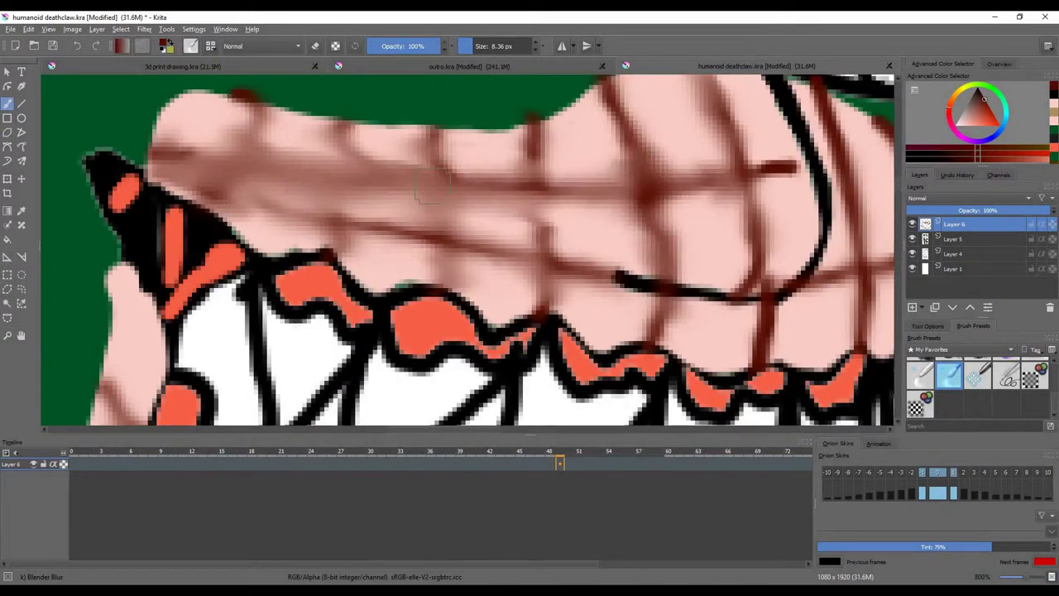
pyautogui.scroll(-1, 769, 206)
pyautogui.scroll(1, 823, 184)
pyautogui.moveTo(822, 184)
pyautogui.mouseDown()
pyautogui.moveTo(737, 137)
pyautogui.moveTo(472, 130)
pyautogui.moveTo(432, 253)
pyautogui.moveTo(281, 297)
pyautogui.mouseUp()
pyautogui.scroll(1, 281, 298)
pyautogui.moveTo(770, 249)
pyautogui.mouseDown()
pyautogui.moveTo(621, 281)
pyautogui.moveTo(331, 295)
pyautogui.mouseUp()
pyautogui.scroll(-1, 249, 215)
pyautogui.moveTo(229, 196)
pyautogui.mouseDown()
pyautogui.moveTo(112, 249)
pyautogui.moveTo(325, 290)
pyautogui.moveTo(385, 265)
pyautogui.mouseUp()
pyautogui.scroll(-5, 385, 265)
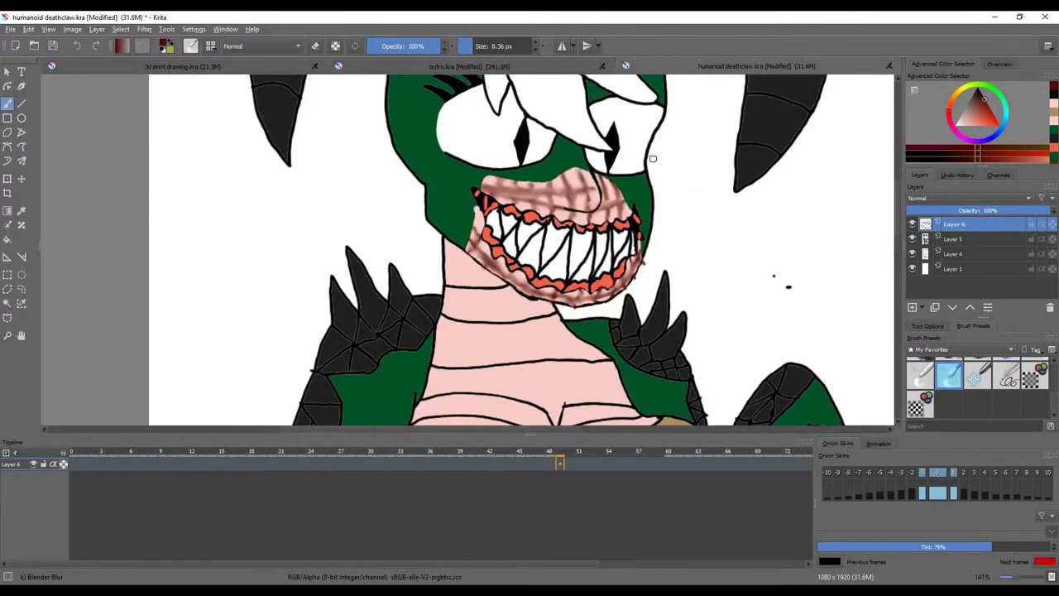
# Step: Delete the layer holding the blurred dark red muzzle lines
pyautogui.scroll(3, 449, 205)
pyautogui.rightClick(964, 222)
pyautogui.click(919, 308)
# Step: Choose a dark brown and fill the hair between the horns with it
pyautogui.scroll(-4, 753, 314)
pyautogui.scroll(1, 558, 166)
pyautogui.moveTo(973, 104); pyautogui.dragTo(984, 109)
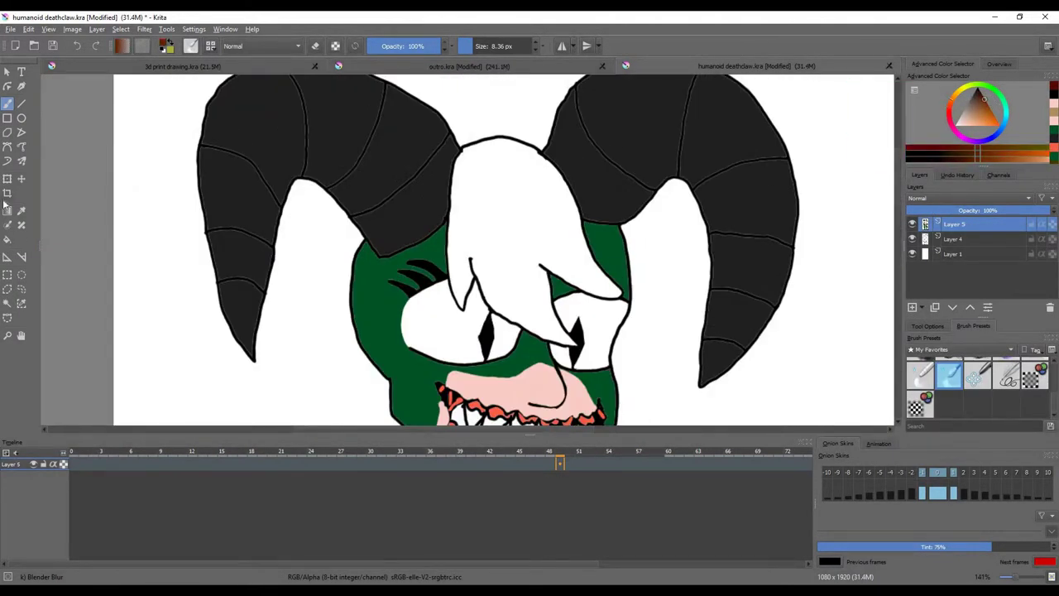
pyautogui.hotkey('shift', 'BackSpace')
pyautogui.scroll(2, 513, 206)
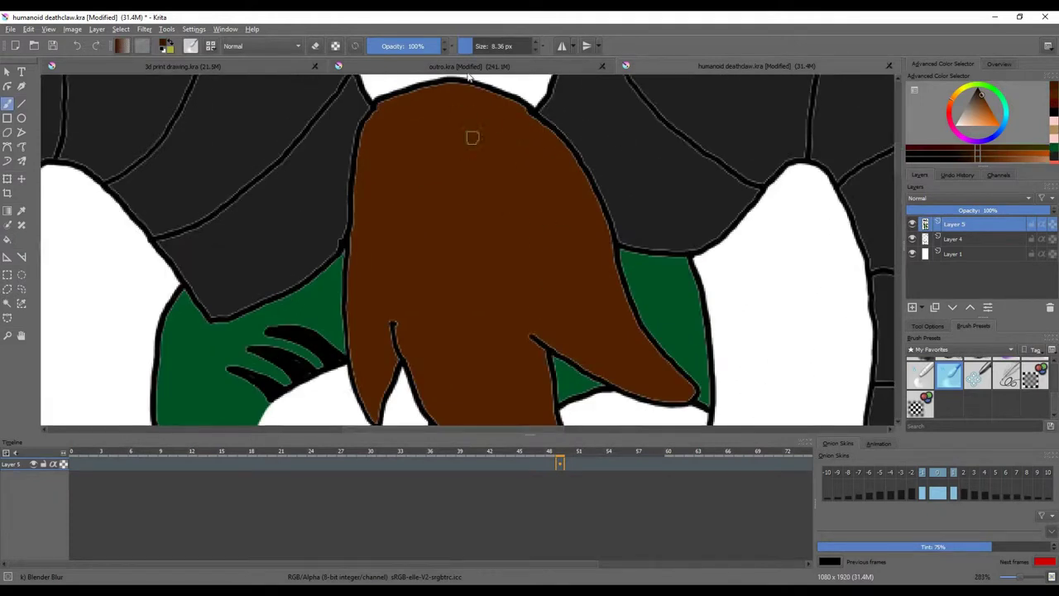
# Step: Fill the tail's outer spikes and triangular scales with charcoal gray sampled from the drawing
pyautogui.scroll(-5, 657, 373)
pyautogui.scroll(3, 546, 248)
pyautogui.scroll(-2, 546, 248)
pyautogui.scroll(4, 497, 249)
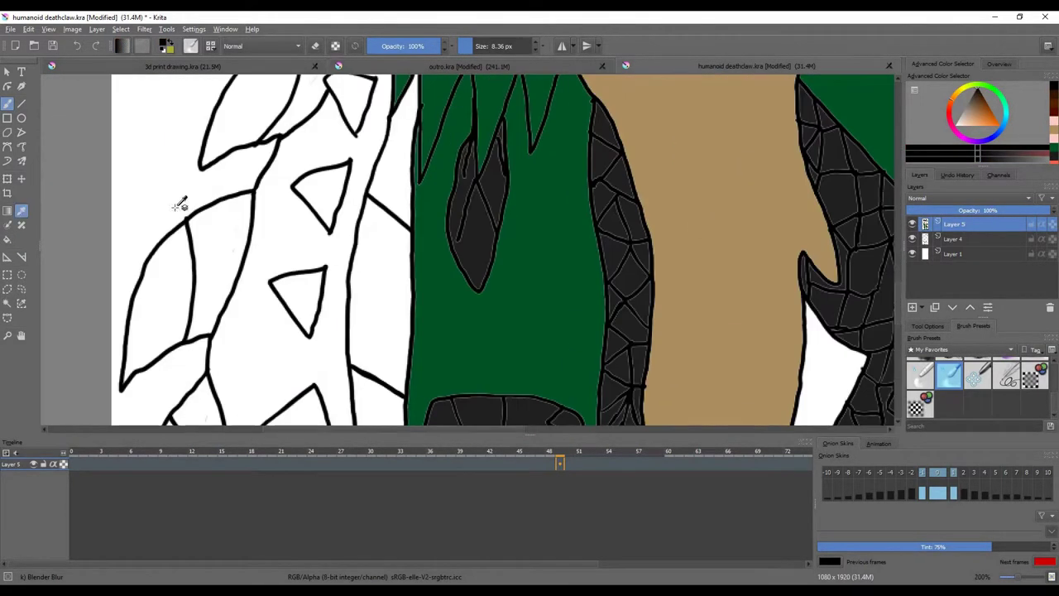
pyautogui.scroll(-2, 220, 272)
pyautogui.scroll(-3, 249, 273)
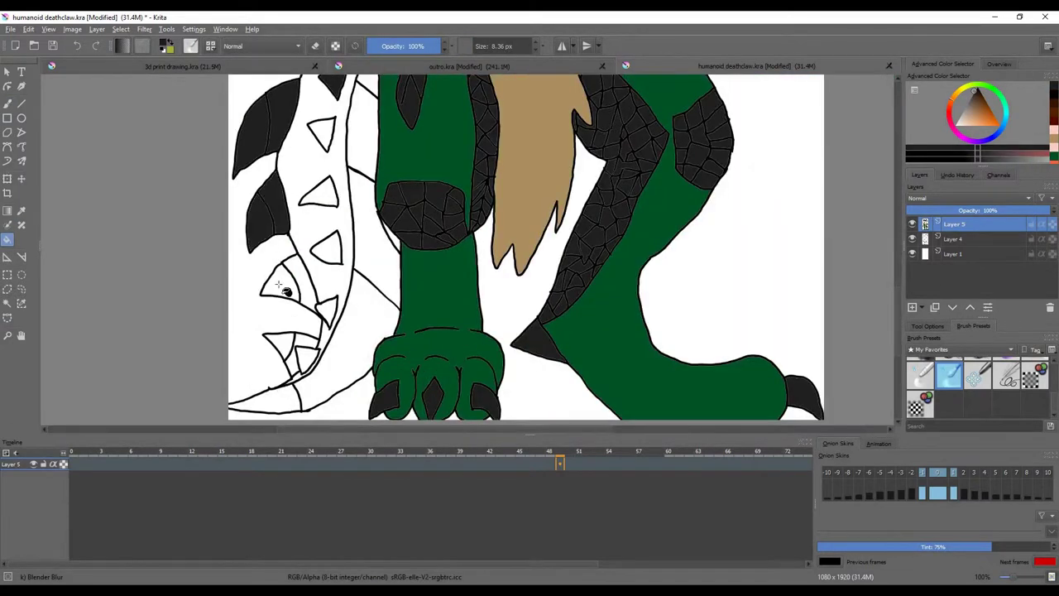
# Step: Fill the body of the tail around the triangular scales with the skin's dark green
pyautogui.scroll(-1, 642, 147)
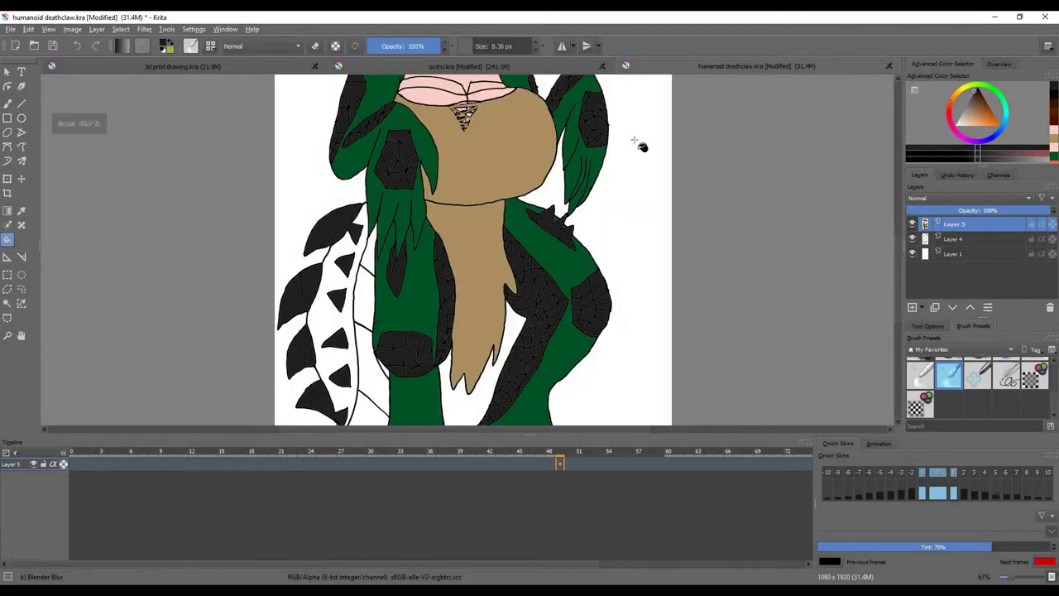
pyautogui.scroll(1, 347, 331)
pyautogui.scroll(3, 345, 253)
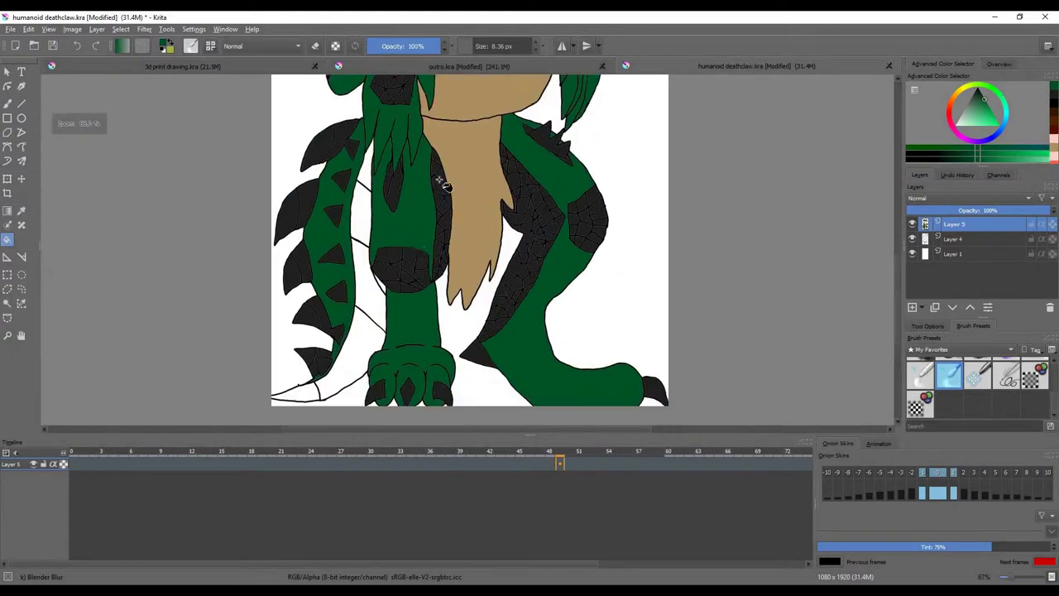
# Step: Fill the underside segments and tip of the tail with the chest's pale pink
pyautogui.scroll(-1, 451, 163)
pyautogui.scroll(1, 390, 165)
pyautogui.keyDown('ctrl'); pyautogui.click(389, 165); pyautogui.keyUp('ctrl')
pyautogui.scroll(-3, 213, 359)
pyautogui.click(213, 359)
pyautogui.click(277, 218)
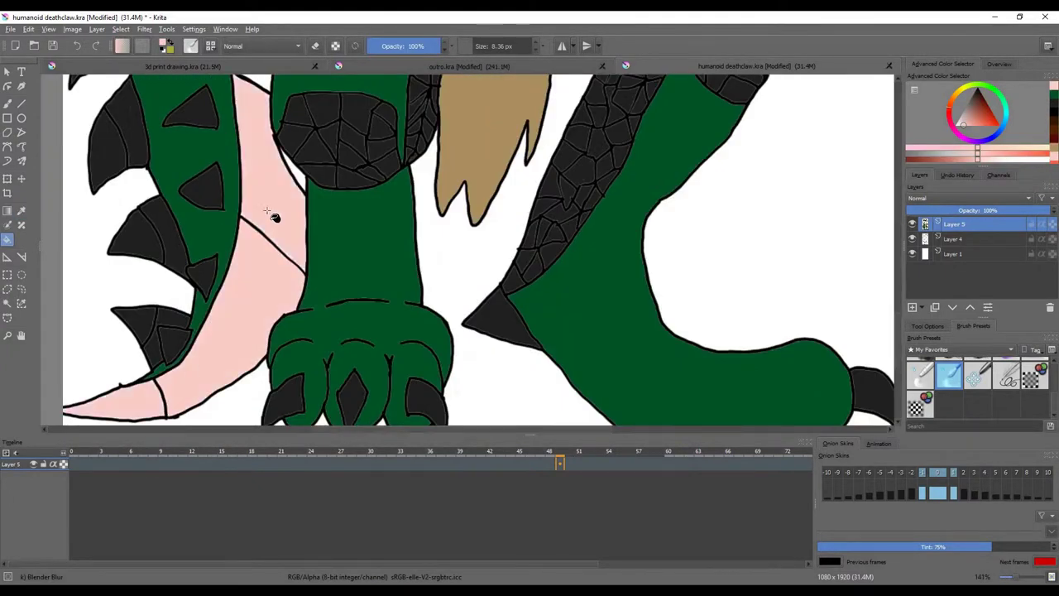
pyautogui.scroll(2, 248, 157)
pyautogui.scroll(-1, 247, 248)
pyautogui.scroll(2, 302, 242)
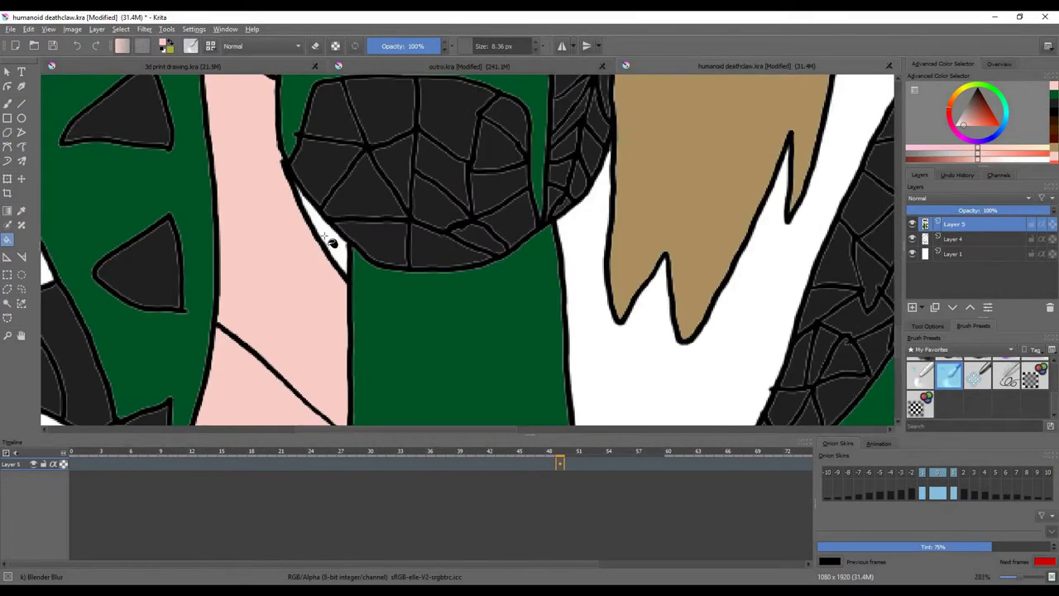
# Step: Draw round black iris outlines around the slit pupils of both eyes on Layer 4, using the Ink-2 Fineliner at 5 px
pyautogui.scroll(-3, 332, 243)
pyautogui.scroll(2, 331, 337)
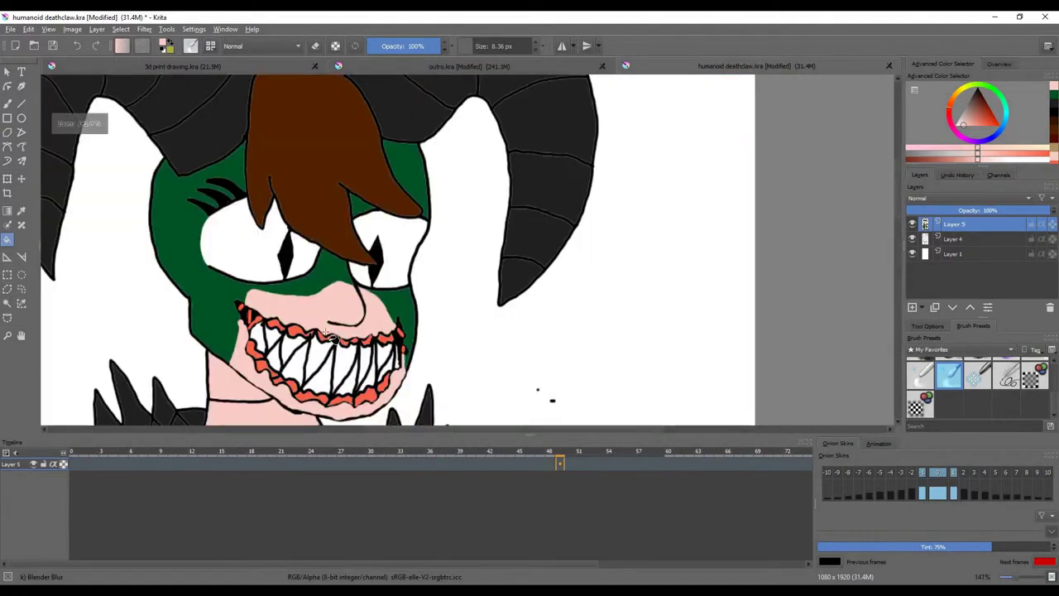
pyautogui.scroll(3, 279, 266)
pyautogui.press('pagedown')
pyautogui.press('d')
pyautogui.press('b')
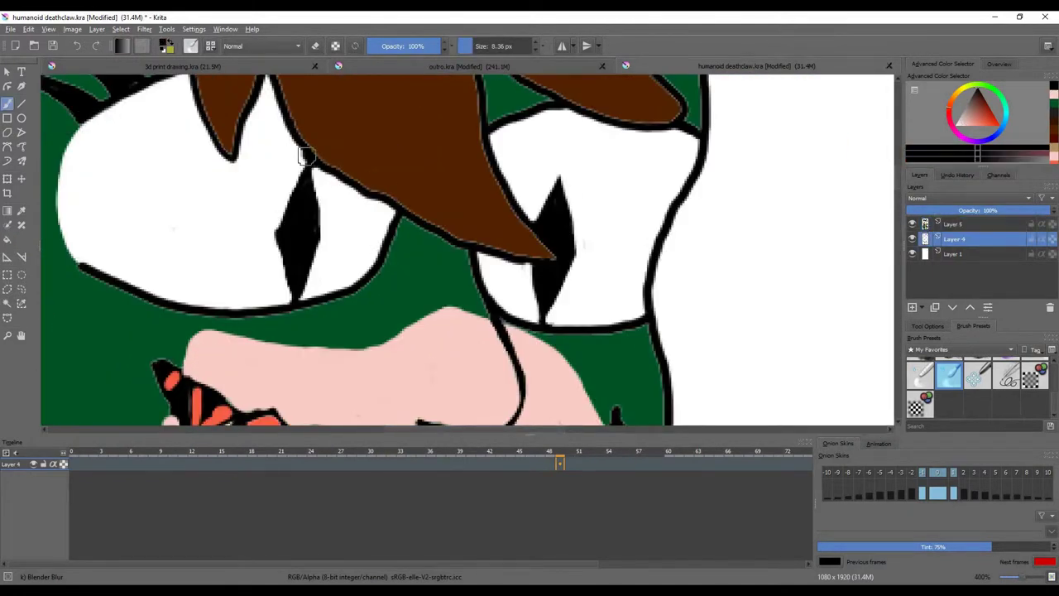
pyautogui.scroll(-3, 352, 122)
pyautogui.press('/')
pyautogui.scroll(3, 352, 122)
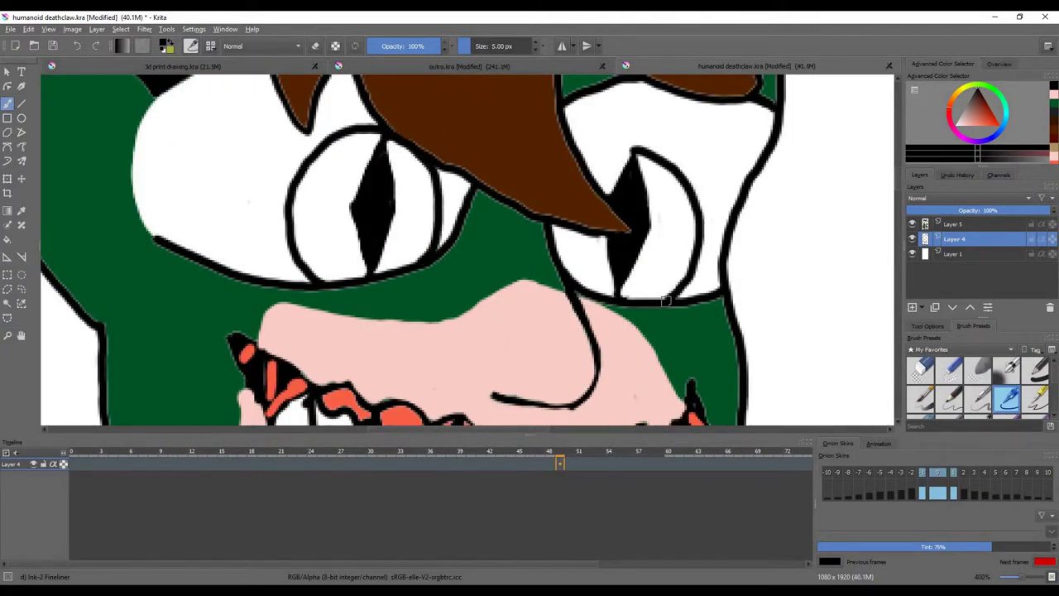
pyautogui.scroll(-2, 582, 195)
pyautogui.scroll(3, 629, 223)
# Step: Fill the irises of both eyes with golden yellow on each side of the slit pupils
pyautogui.press('f')
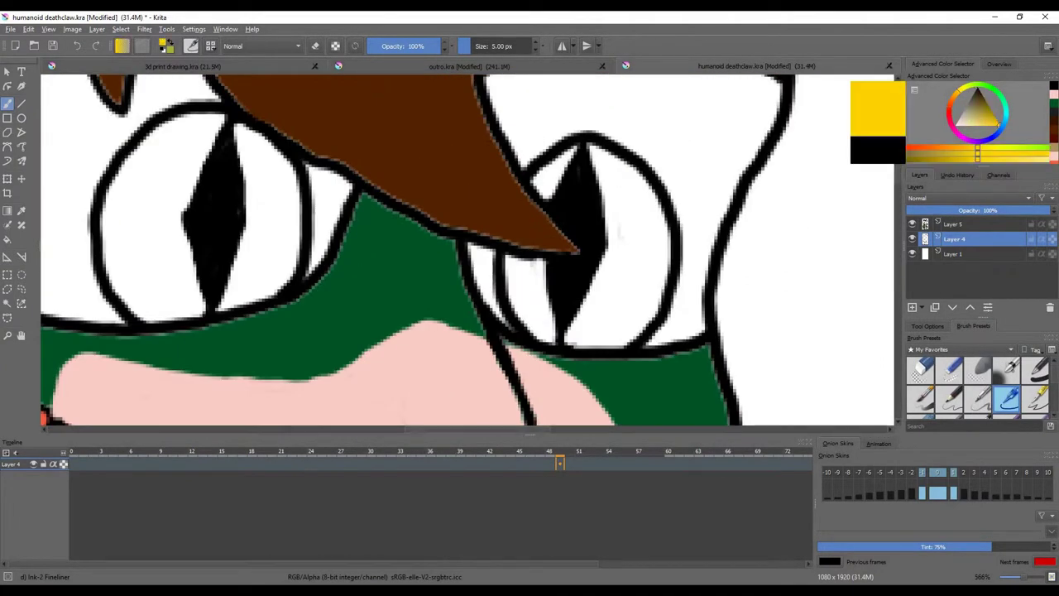
pyautogui.click(654, 237)
pyautogui.click(529, 290)
pyautogui.scroll(-1, 291, 208)
pyautogui.click(290, 208)
pyautogui.click(165, 215)
pyautogui.scroll(-2, 460, 284)
pyautogui.scroll(2, 402, 207)
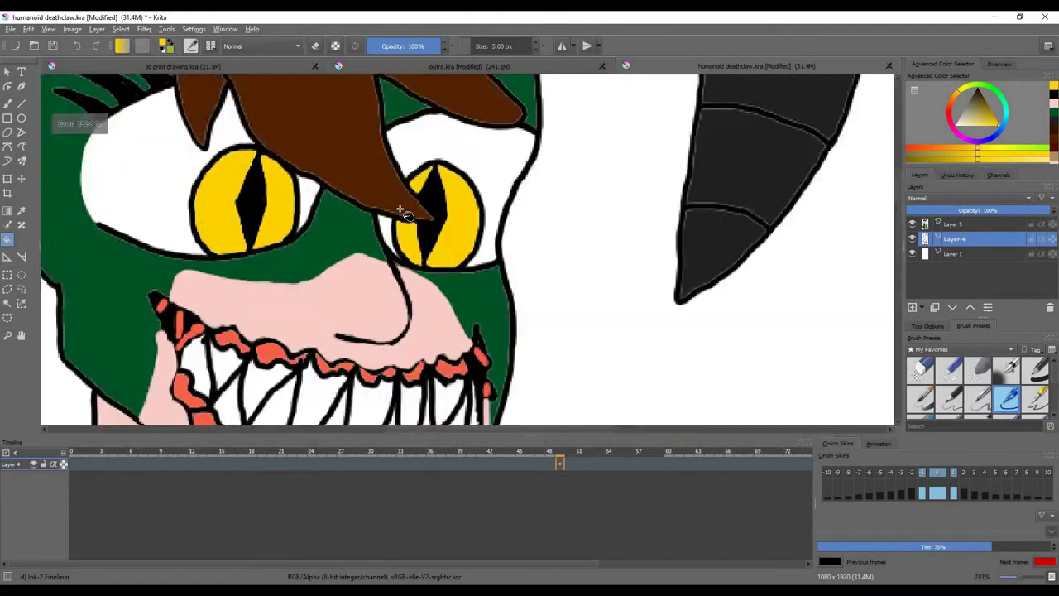
# Step: Draw black strand strokes down the brown hair on the line-art layer and smudge them with Blender Blur at 9.33 px
pyautogui.scroll(-1, 461, 204)
pyautogui.press('pageup')
pyautogui.press('d')
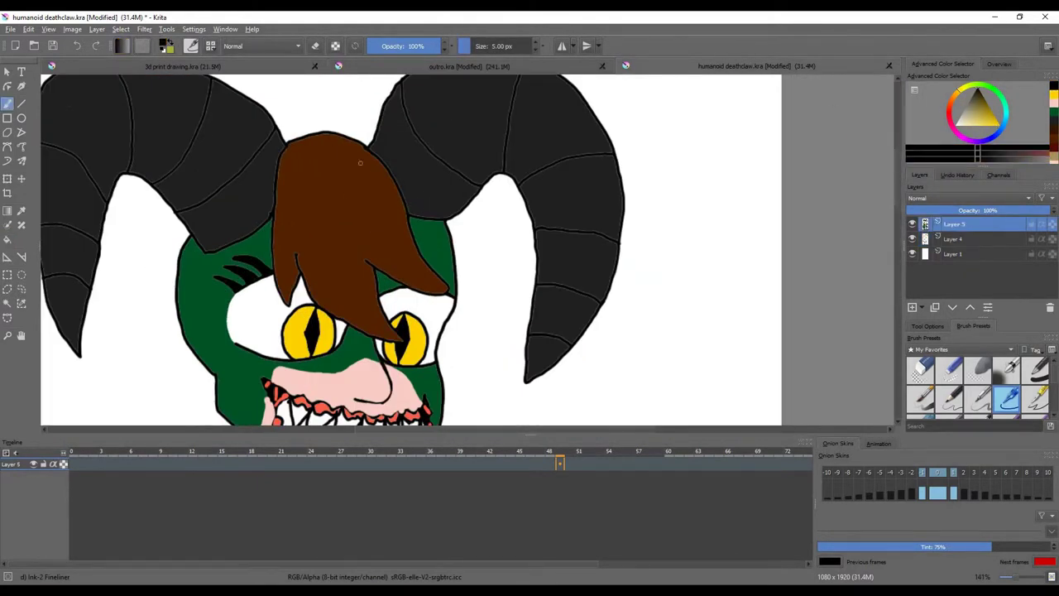
pyautogui.scroll(-2, 338, 235)
pyautogui.scroll(4, 339, 235)
pyautogui.moveTo(377, 123); pyautogui.dragTo(424, 211)
pyautogui.moveTo(437, 263); pyautogui.dragTo(522, 368)
pyautogui.moveTo(367, 168); pyautogui.dragTo(401, 281)
pyautogui.scroll(1, 347, 265)
pyautogui.scroll(-1, 331, 248)
pyautogui.moveTo(364, 207)
pyautogui.mouseDown()
pyautogui.moveTo(337, 235)
pyautogui.moveTo(348, 196)
pyautogui.moveTo(355, 226)
pyautogui.moveTo(324, 190)
pyautogui.mouseUp()
pyautogui.scroll(1, 326, 166)
pyautogui.scroll(-1, 327, 166)
pyautogui.click(974, 374)
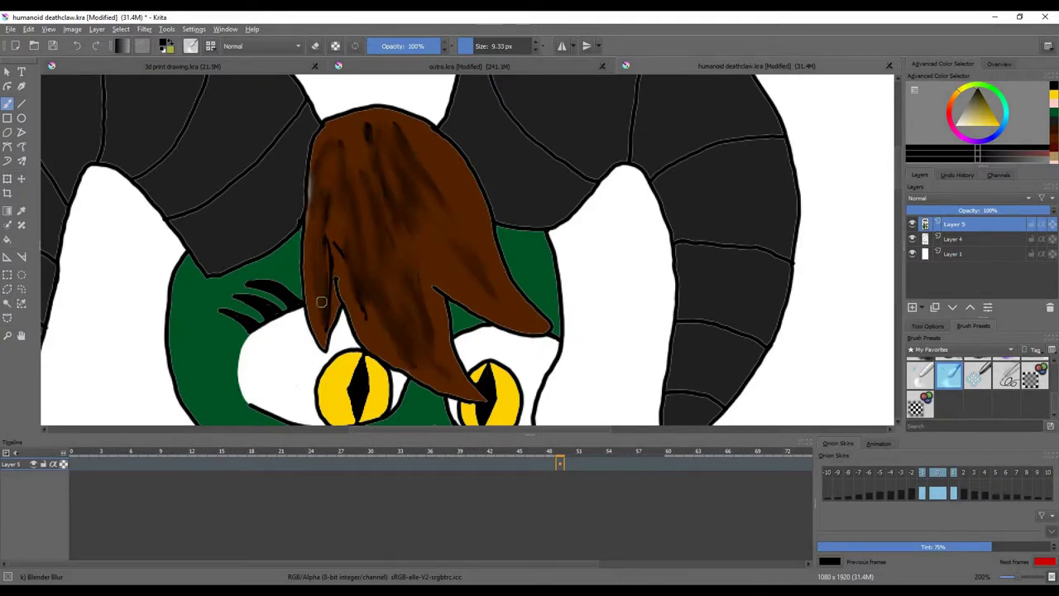
pyautogui.scroll(2, 341, 226)
# Step: Touch up the outer edge and tip of the hair lock using the 5 px Ink-2 Fineliner, with brown sampled from the hair
pyautogui.press('p')
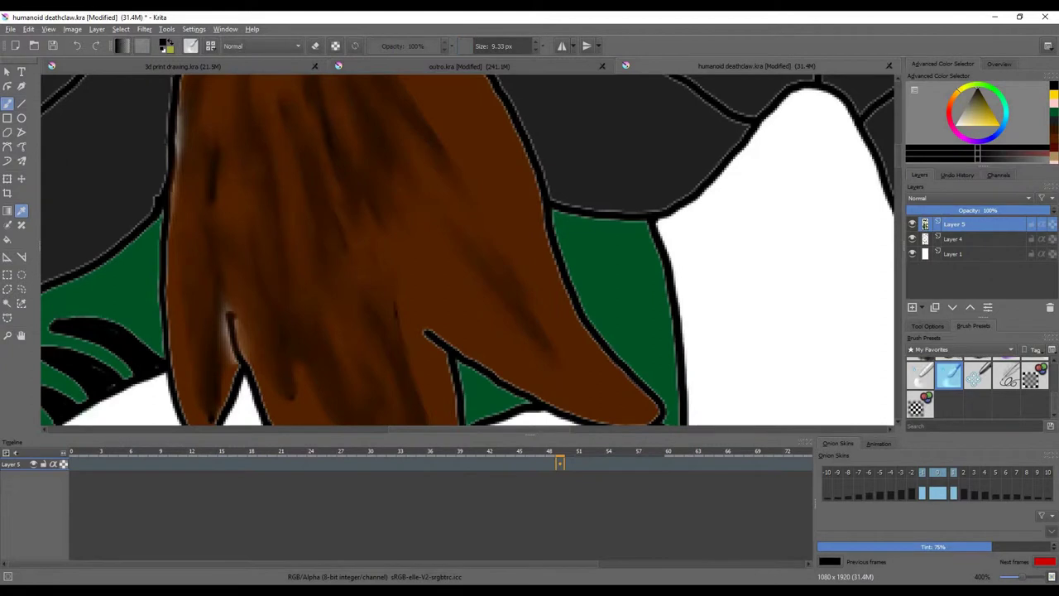
pyautogui.press('b')
pyautogui.scroll(-1, 287, 212)
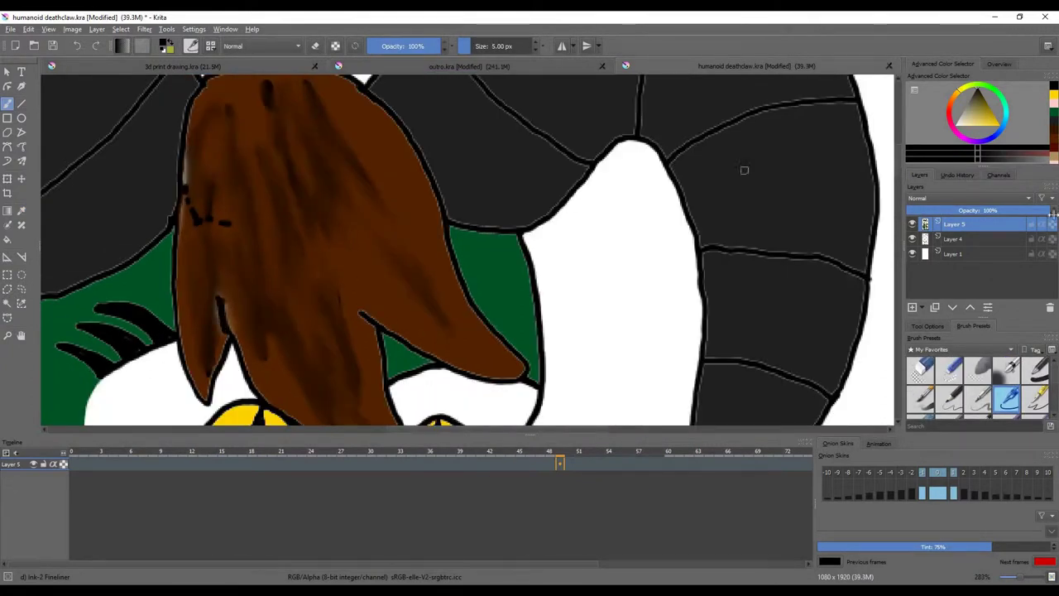
pyautogui.keyDown('ctrl'); pyautogui.click(193, 165); pyautogui.keyUp('ctrl')
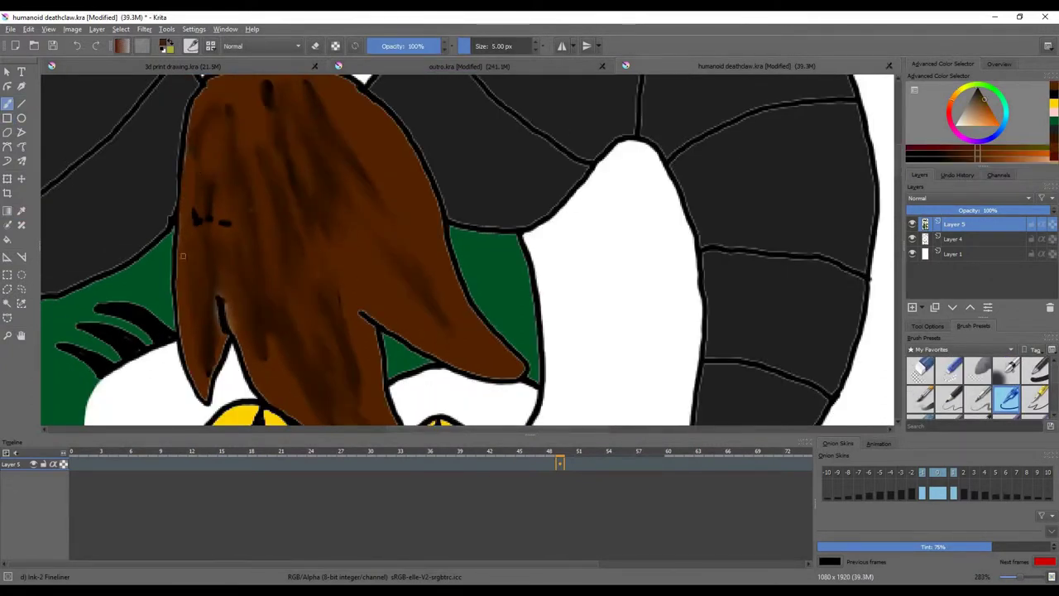
pyautogui.scroll(3, 252, 262)
pyautogui.scroll(-2, 170, 293)
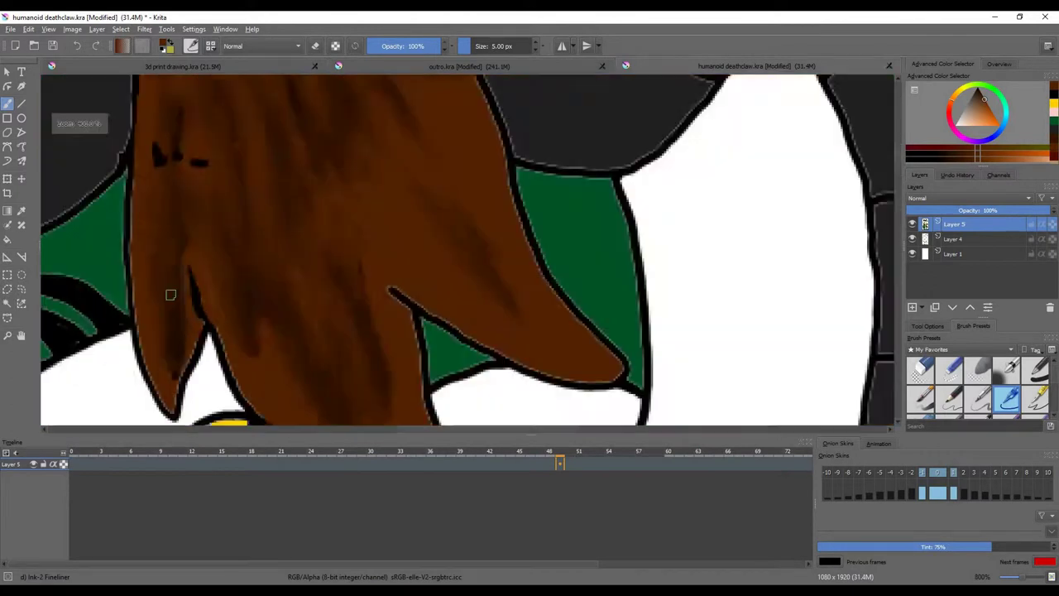
pyautogui.scroll(3, 170, 293)
pyautogui.scroll(-1, 198, 182)
# Step: Blend the remaining hard dark marks into the hair with Blender Blur at 5.17 px
pyautogui.click(977, 398)
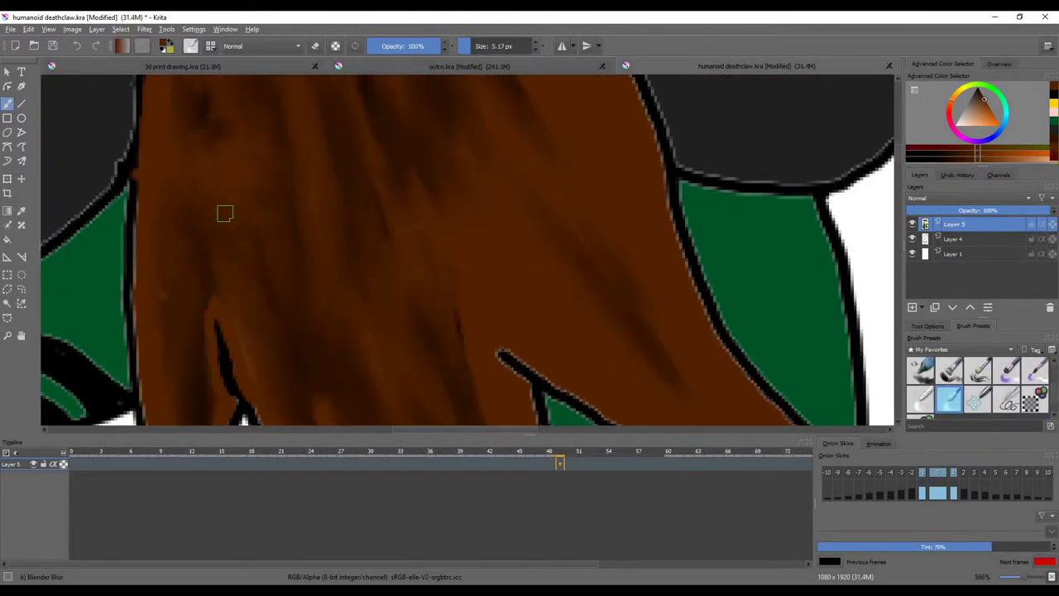
pyautogui.scroll(-5, 286, 189)
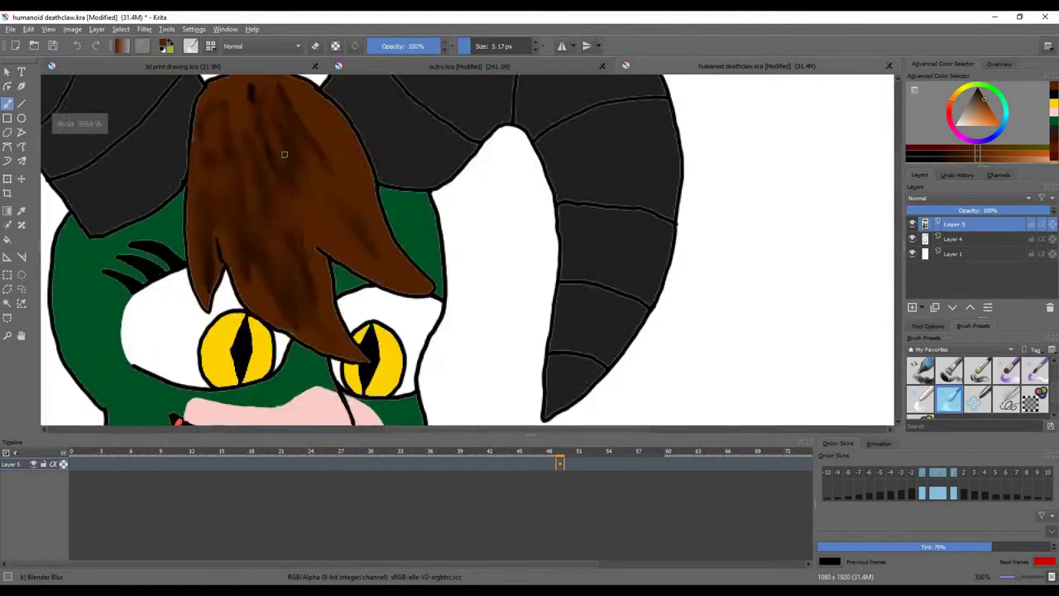
pyautogui.scroll(6, 259, 259)
pyautogui.scroll(-1, 333, 368)
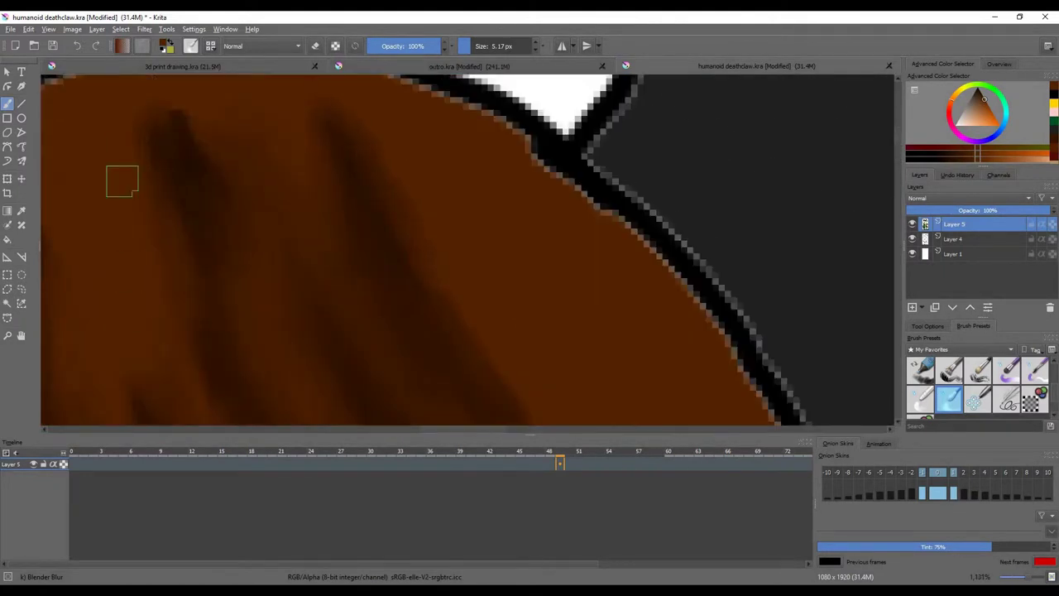
# Step: Draw a black line with the 5 px Ink-2 Fineliner on the raised hand, reshaping its inner edge below the thumb tip
pyautogui.scroll(-10, 119, 177)
pyautogui.scroll(8, 212, 213)
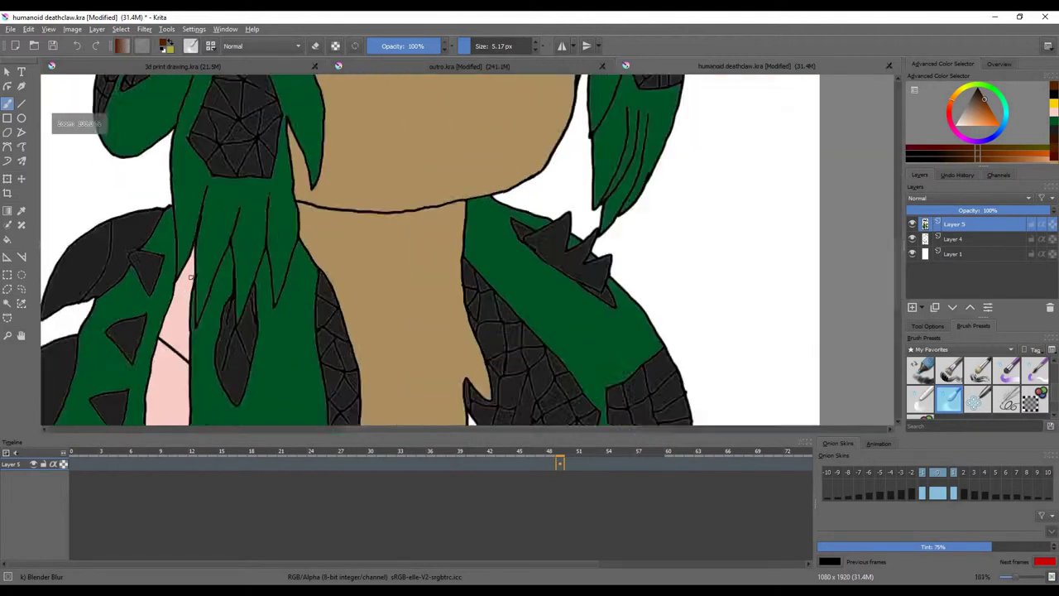
pyautogui.scroll(-2, 212, 213)
pyautogui.scroll(-4, 212, 214)
pyautogui.scroll(6, 211, 214)
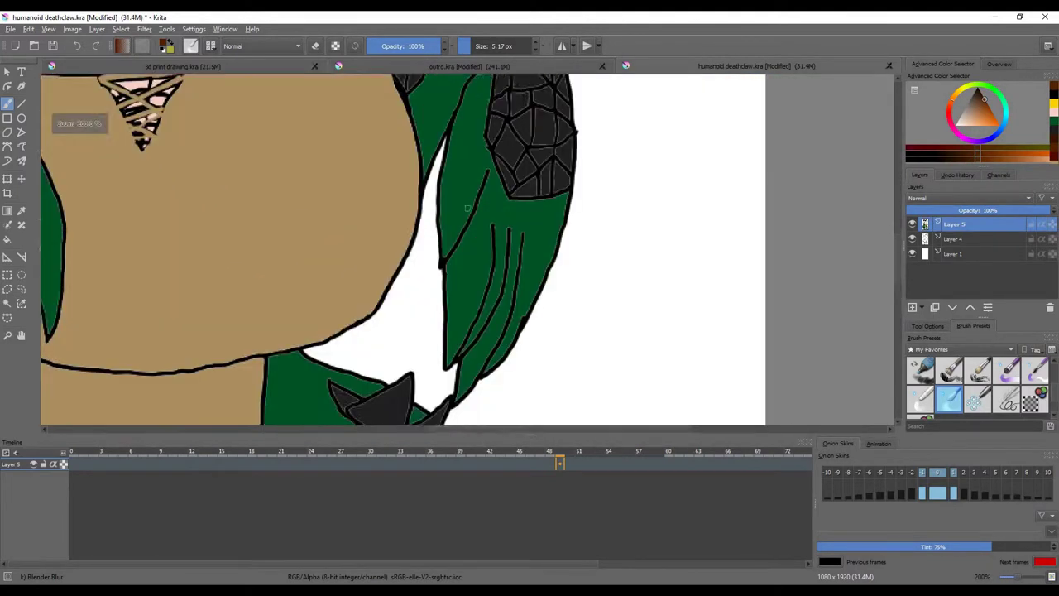
pyautogui.scroll(2, 356, 207)
pyautogui.click(993, 240)
pyautogui.scroll(-1, 1008, 405)
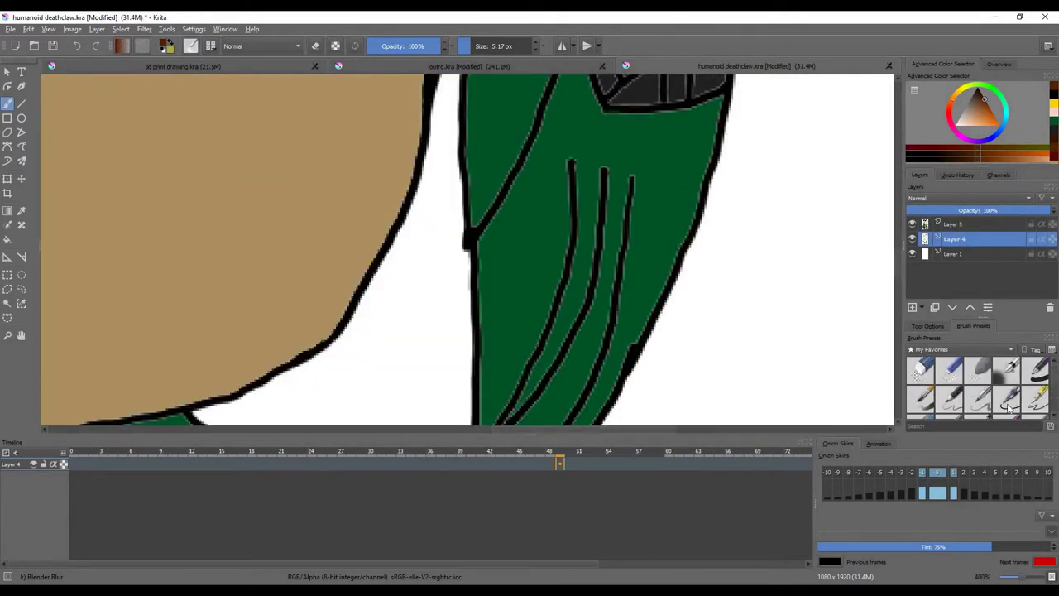
pyautogui.click(75, 47)
pyautogui.press('pageup')
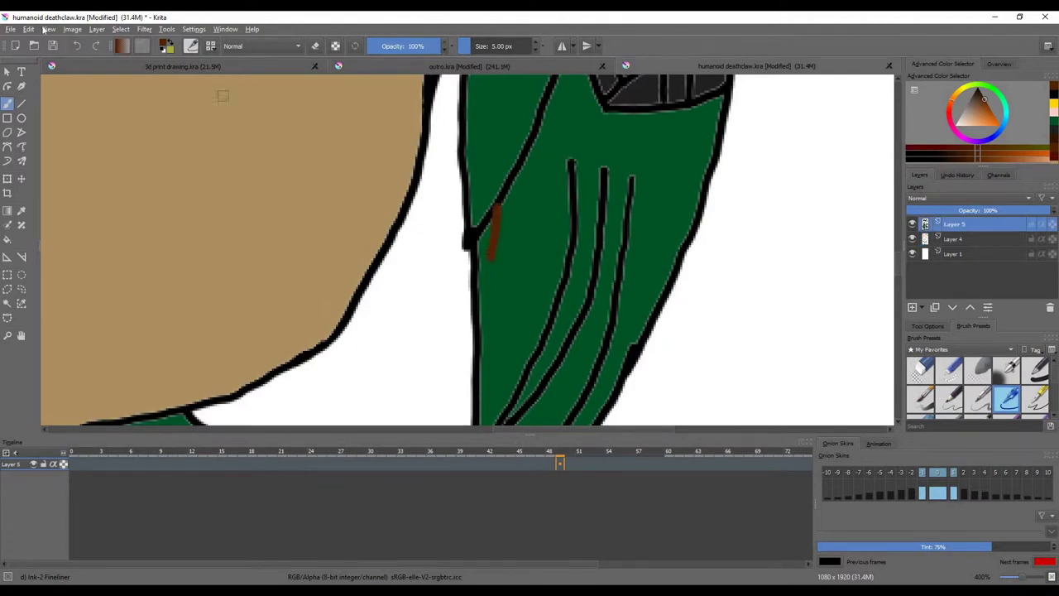
pyautogui.press('d')
pyautogui.moveTo(494, 206); pyautogui.dragTo(492, 271)
# Step: Erase the old outline and green fill outside the hand's new inner edge on both drawing layers
pyautogui.click(958, 240)
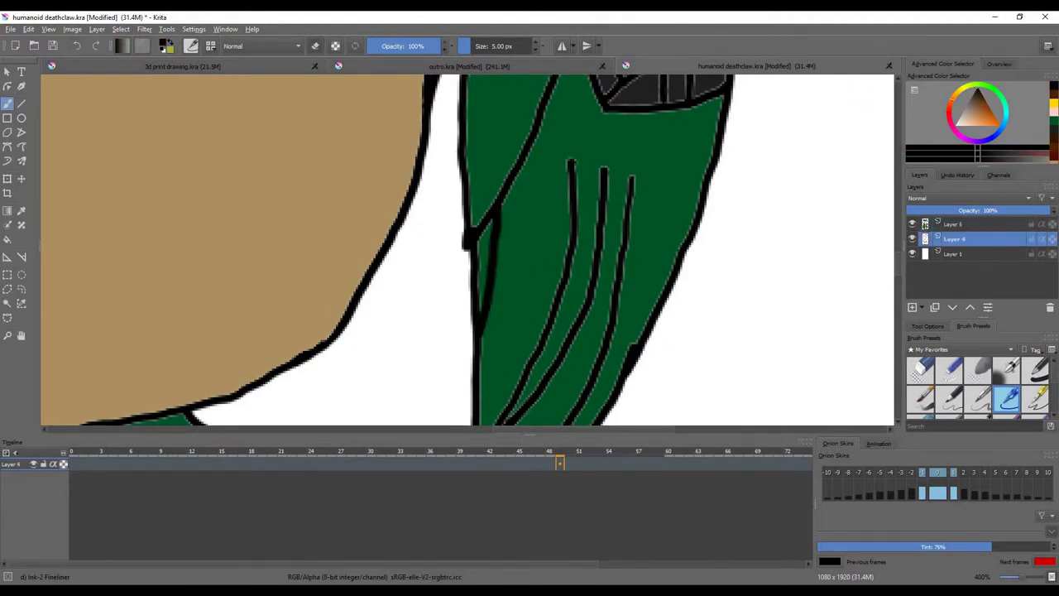
pyautogui.press('pageup')
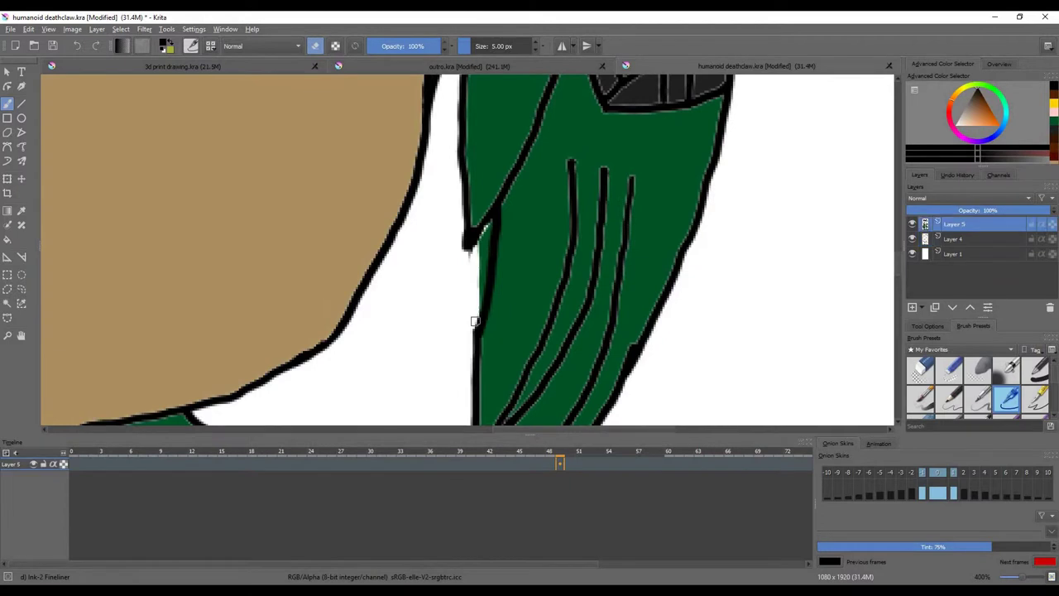
pyautogui.scroll(-4, 487, 234)
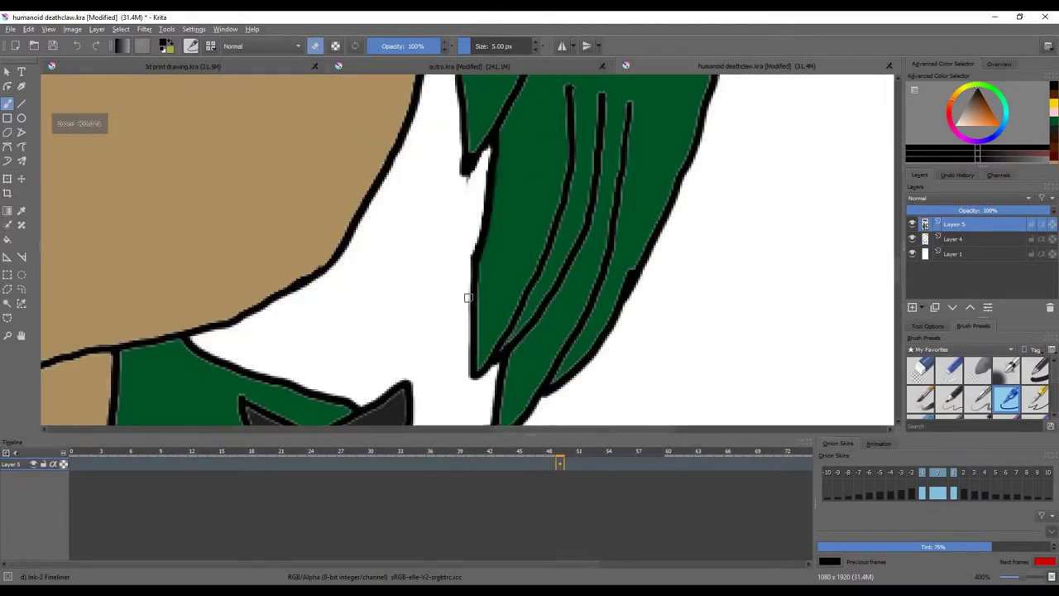
# Step: Add a new layer on top with reduced opacity and paint a black neck shadow under the jaw with Airbrush Soft at 36.20 px
pyautogui.scroll(-4, 480, 97)
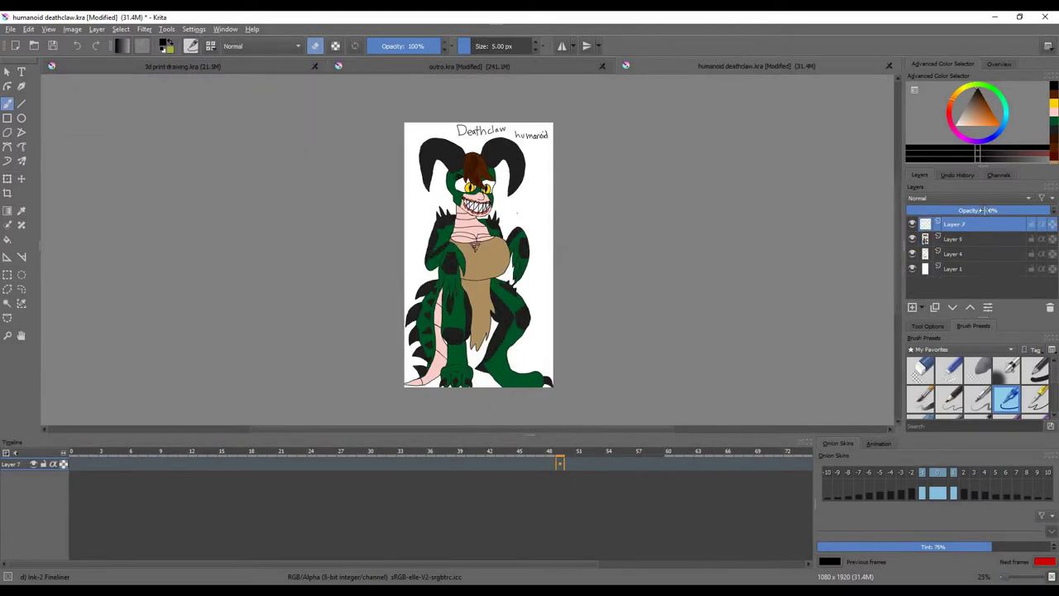
pyautogui.click(1006, 370)
pyautogui.scroll(5, 476, 203)
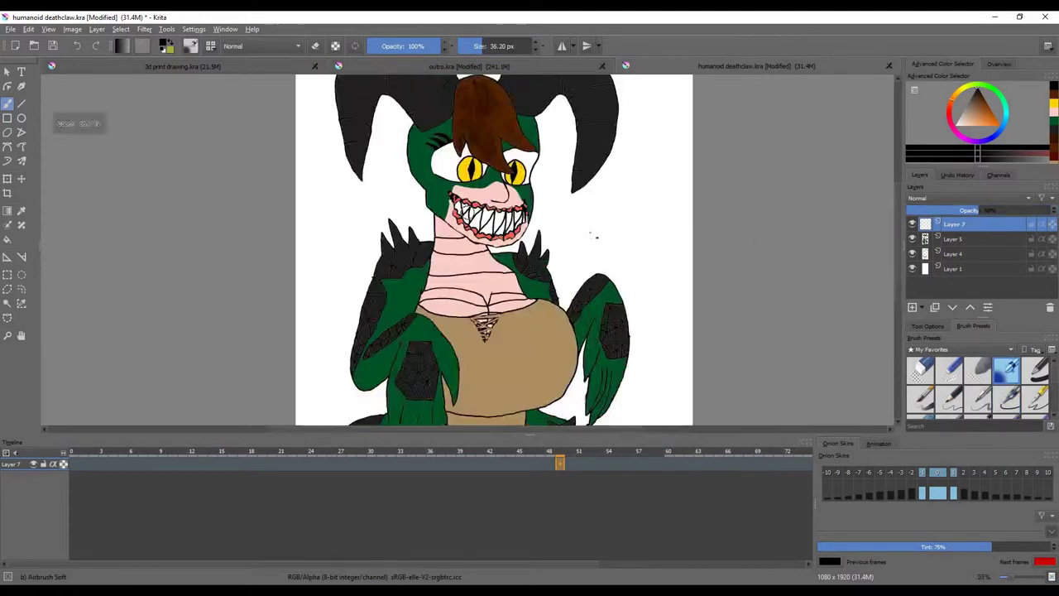
pyautogui.moveTo(550, 195)
pyautogui.mouseDown()
pyautogui.moveTo(430, 100)
pyautogui.moveTo(439, 182)
pyautogui.moveTo(472, 165)
pyautogui.mouseUp()
pyautogui.scroll(2, 582, 238)
pyautogui.scroll(-5, 588, 219)
pyautogui.scroll(6, 728, 289)
# Step: Airbrush a shadow across the skirt and hip beneath the dress's bust and erase the overspill above the outline
pyautogui.moveTo(662, 285)
pyautogui.mouseDown()
pyautogui.moveTo(734, 284)
pyautogui.moveTo(571, 312)
pyautogui.moveTo(378, 284)
pyautogui.moveTo(368, 302)
pyautogui.mouseUp()
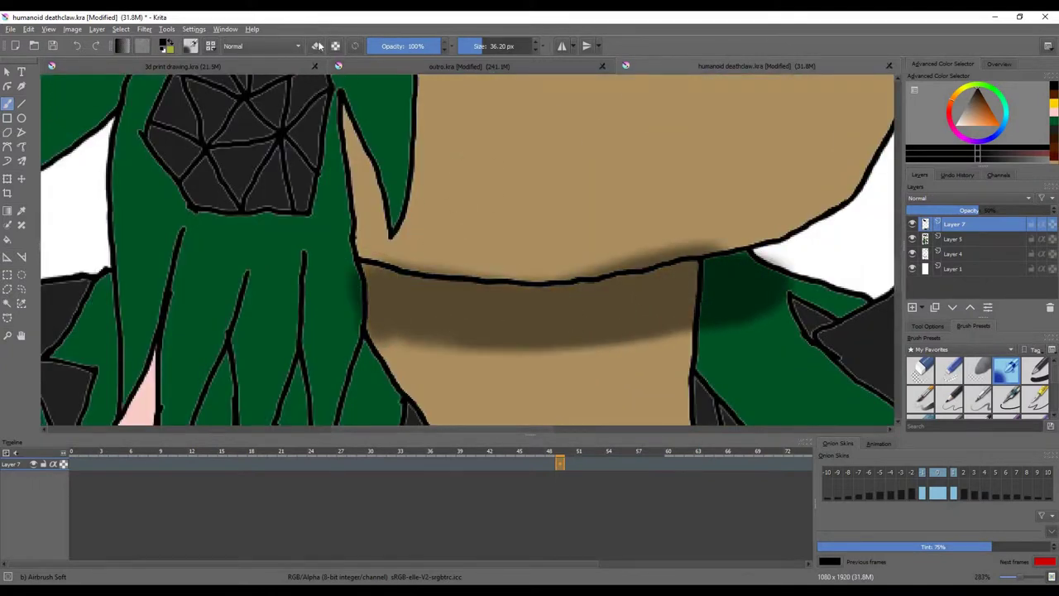
pyautogui.press('e')
pyautogui.moveTo(703, 252); pyautogui.dragTo(539, 265)
# Step: Refine the neck shadow under the jaw with the Pencil-2 brush at 20 px and erase its overspill
pyautogui.click(950, 398)
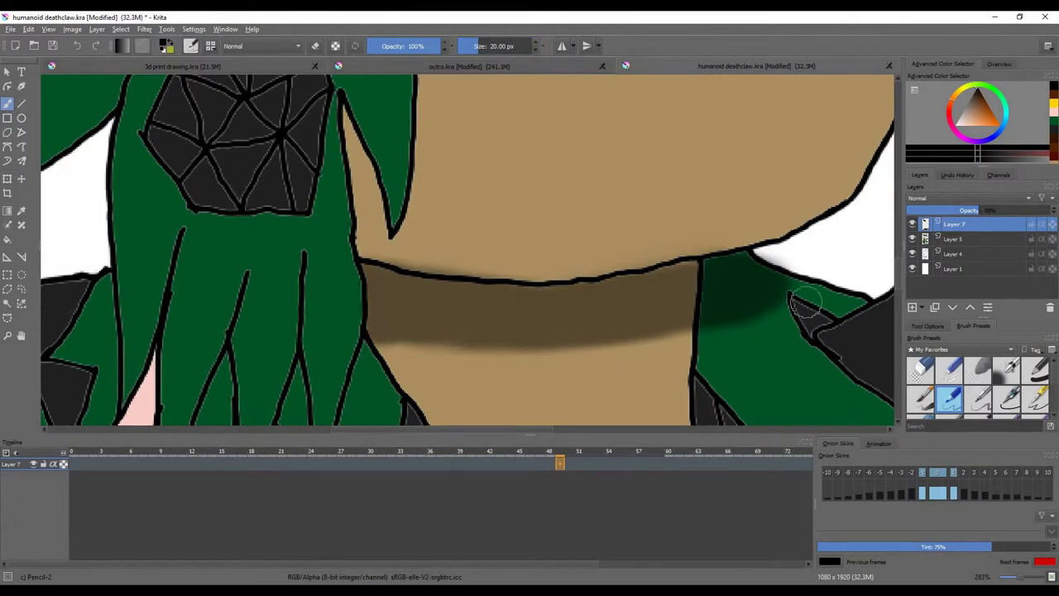
pyautogui.scroll(-3, 567, 218)
pyautogui.scroll(4, 634, 350)
pyautogui.moveTo(633, 350)
pyautogui.mouseDown()
pyautogui.moveTo(410, 340)
pyautogui.moveTo(215, 298)
pyautogui.mouseUp()
pyautogui.scroll(2, 464, 248)
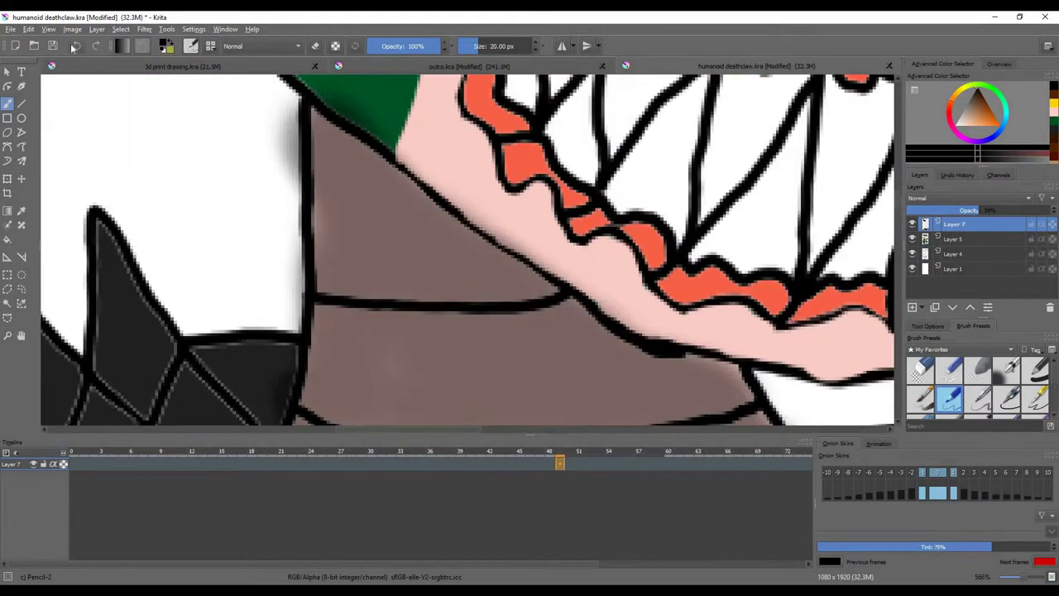
pyautogui.press('e')
pyautogui.scroll(-5, 449, 324)
pyautogui.scroll(2, 449, 324)
pyautogui.scroll(-5, 449, 324)
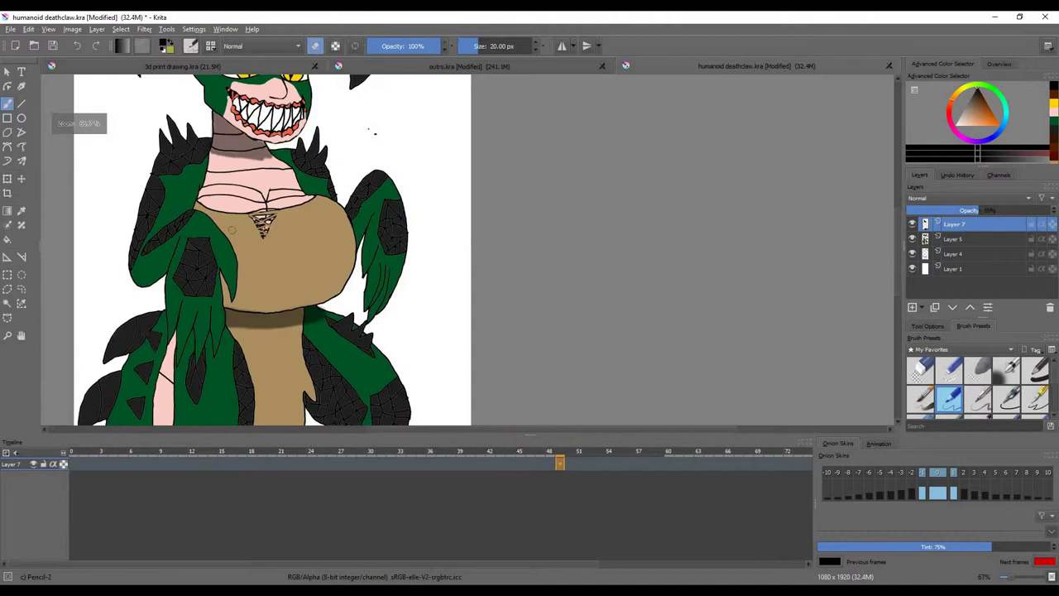
# Step: Shade the green shoulder and the raised arm where they meet the outline of the dress's bust
pyautogui.scroll(5, 231, 230)
pyautogui.press('e')
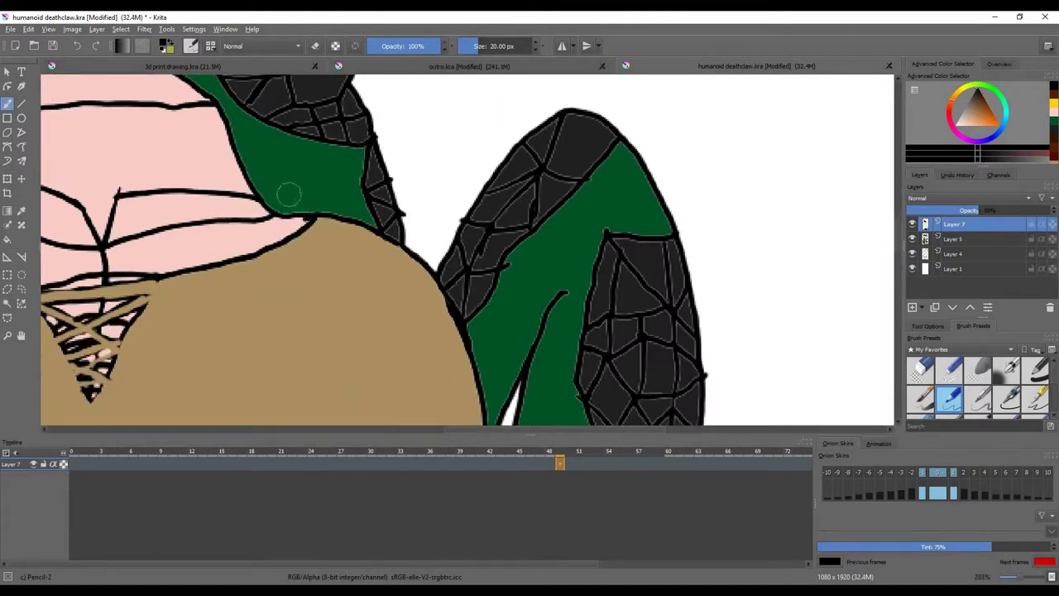
pyautogui.moveTo(437, 262); pyautogui.dragTo(494, 405)
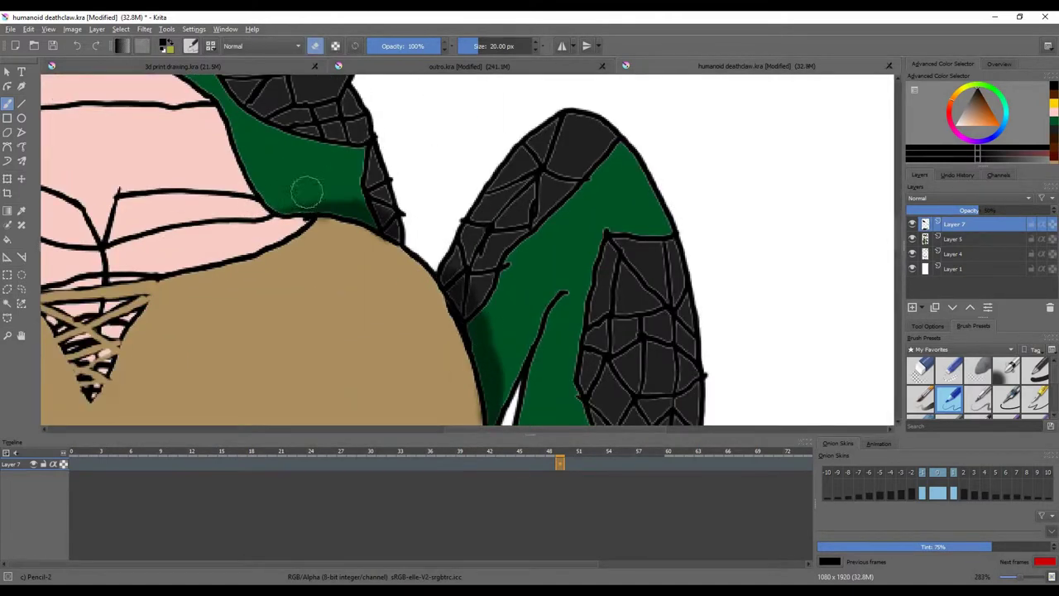
# Step: Paint a shadow on the tan dress along the edge of the arm crossing in front of it
pyautogui.scroll(-2, 306, 192)
pyautogui.scroll(2, 309, 228)
pyautogui.moveTo(273, 145)
pyautogui.mouseDown()
pyautogui.moveTo(335, 302)
pyautogui.moveTo(364, 307)
pyautogui.moveTo(323, 178)
pyautogui.moveTo(219, 91)
pyautogui.mouseUp()
pyautogui.scroll(1, 356, 306)
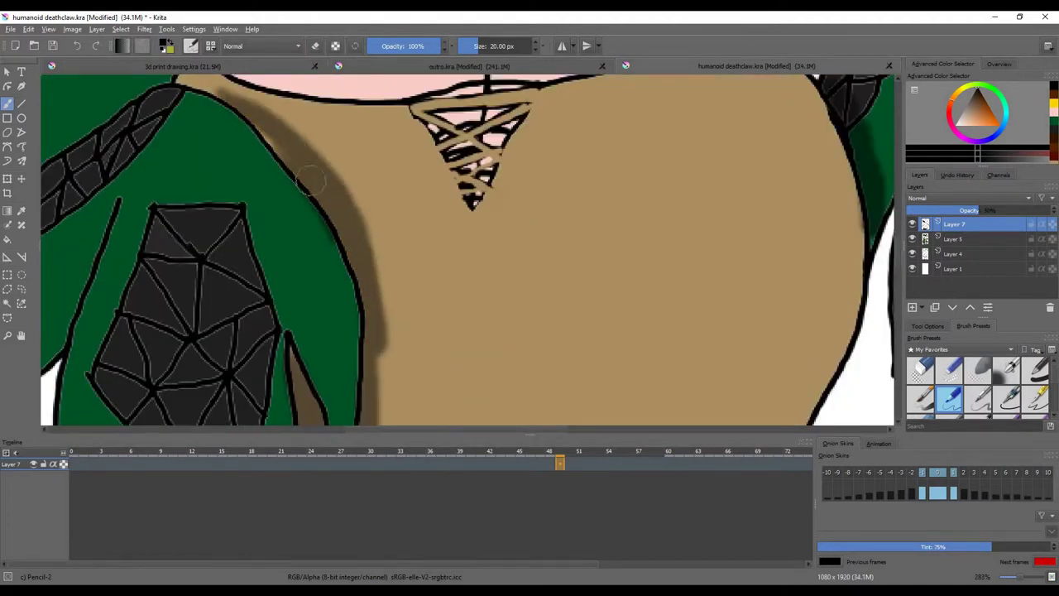
# Step: Shade the green upper arm along the upper edge of the folded forearm's scale strip
pyautogui.scroll(-3, 184, 248)
pyautogui.scroll(3, 184, 248)
pyautogui.moveTo(178, 261)
pyautogui.mouseDown()
pyautogui.moveTo(245, 160)
pyautogui.moveTo(248, 201)
pyautogui.moveTo(319, 130)
pyautogui.mouseUp()
pyautogui.scroll(1, 277, 182)
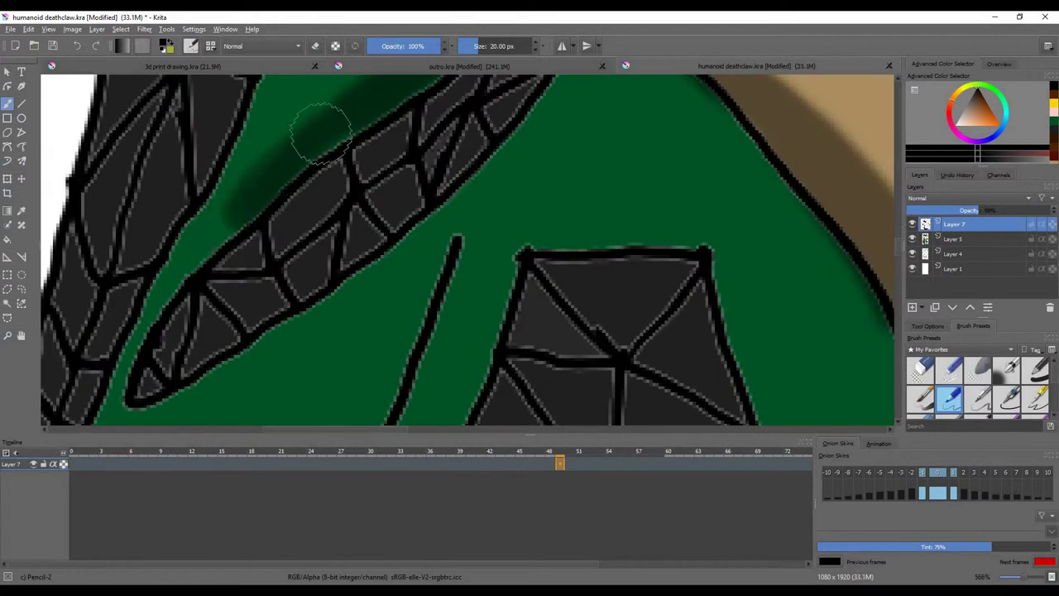
# Step: Shade the shoulder spike nearest the neck along its inner edge with the 20 px Pencil-2 brush
pyautogui.scroll(-4, 320, 130)
pyautogui.scroll(3, 256, 249)
pyautogui.scroll(-2, 246, 185)
pyautogui.scroll(2, 307, 208)
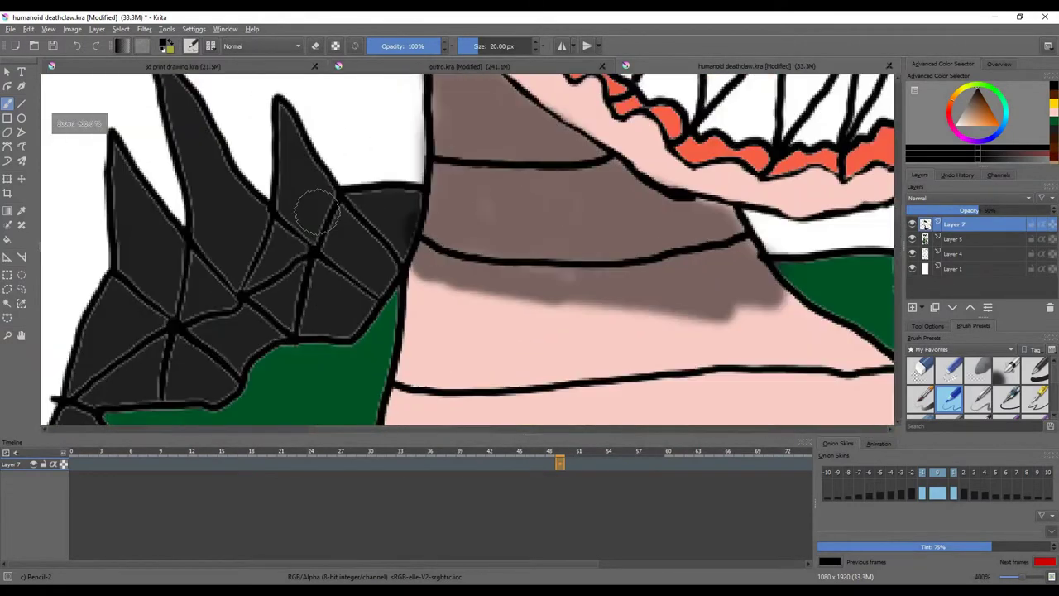
pyautogui.scroll(1, 276, 157)
pyautogui.press('e')
pyautogui.press('e')
pyautogui.moveTo(276, 157)
pyautogui.mouseDown()
pyautogui.moveTo(350, 214)
pyautogui.moveTo(373, 248)
pyautogui.mouseUp()
pyautogui.scroll(-2, 421, 239)
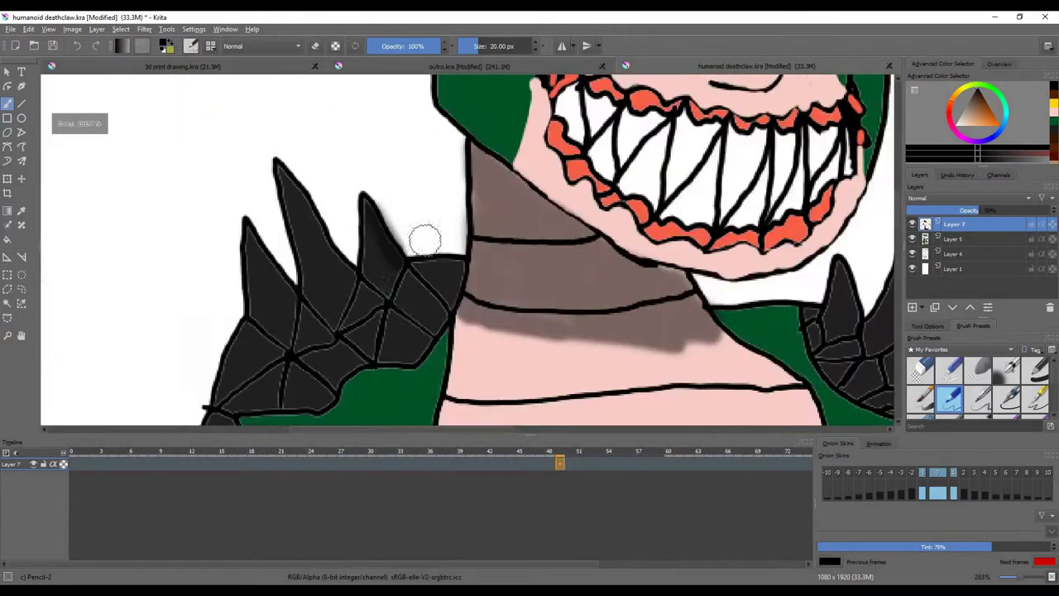
pyautogui.scroll(2, 421, 239)
# Step: Set the brush size to 15 px and shade the inner edges of the shoulder's other spikes
pyautogui.click(536, 50)
pyautogui.moveTo(236, 149)
pyautogui.mouseDown()
pyautogui.moveTo(284, 243)
pyautogui.moveTo(348, 318)
pyautogui.moveTo(222, 207)
pyautogui.mouseUp()
pyautogui.scroll(-2, 295, 272)
pyautogui.scroll(2, 295, 272)
pyautogui.scroll(-2, 474, 209)
pyautogui.scroll(2, 474, 210)
pyautogui.scroll(2, 473, 225)
# Step: Shade the left shoulder's scale plates below the spikes with the 15 px brush, darkening the plates nearest the neck
pyautogui.moveTo(496, 191)
pyautogui.mouseDown()
pyautogui.moveTo(404, 303)
pyautogui.moveTo(331, 282)
pyautogui.mouseUp()
pyautogui.scroll(-1, 331, 281)
pyautogui.moveTo(464, 207); pyautogui.dragTo(359, 349)
pyautogui.scroll(-2, 359, 348)
pyautogui.scroll(2, 423, 273)
pyautogui.moveTo(514, 236); pyautogui.dragTo(464, 265)
pyautogui.moveTo(463, 265); pyautogui.dragTo(423, 280)
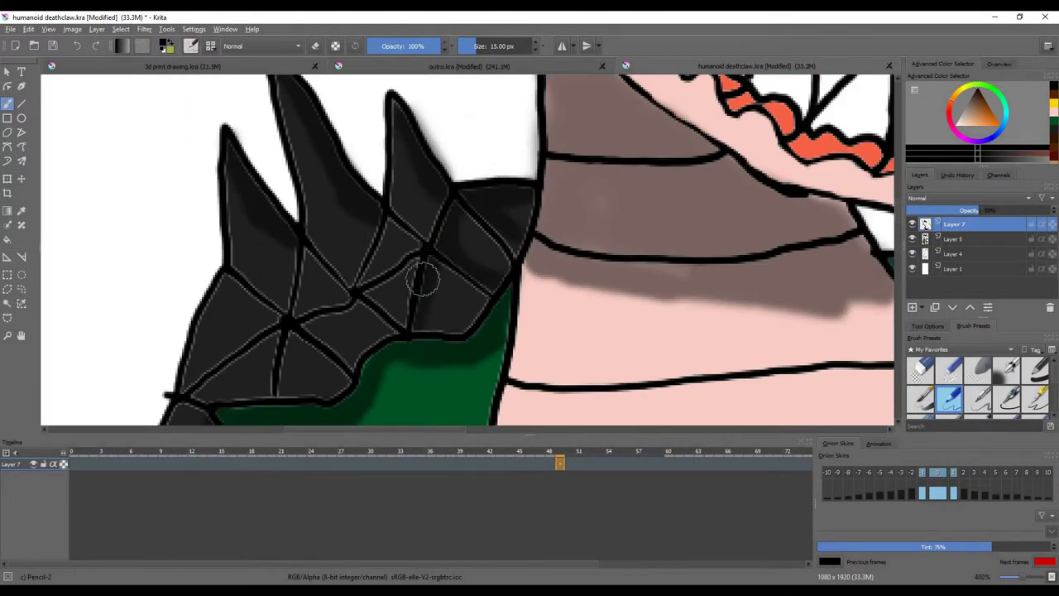
# Step: Shade the scale patch on the back of the hand in front of the dress, along its side facing the dress
pyautogui.scroll(-3, 300, 325)
pyautogui.scroll(2, 327, 244)
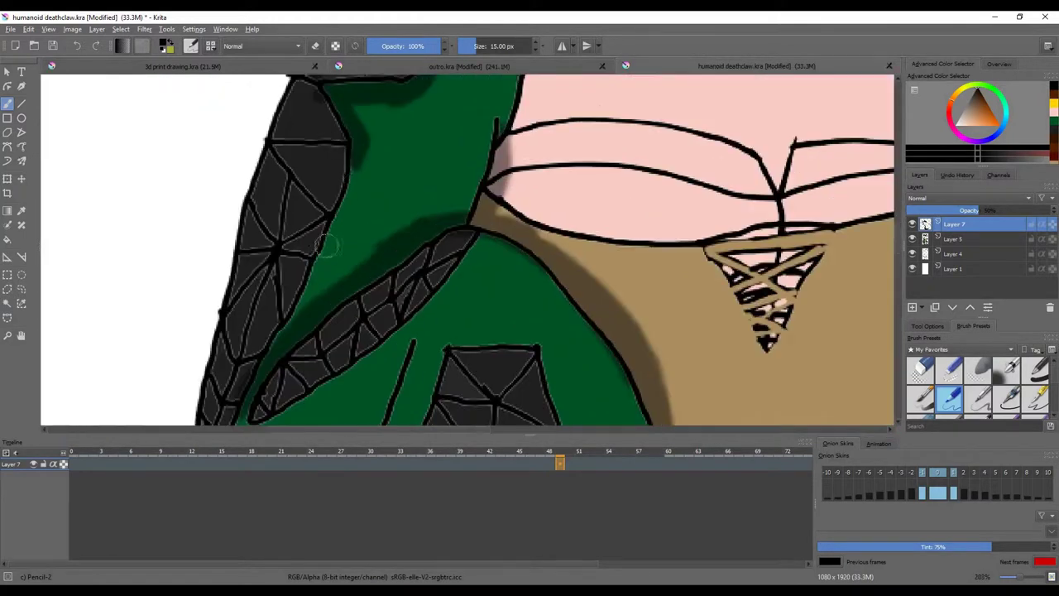
pyautogui.scroll(-2, 283, 354)
pyautogui.scroll(2, 382, 103)
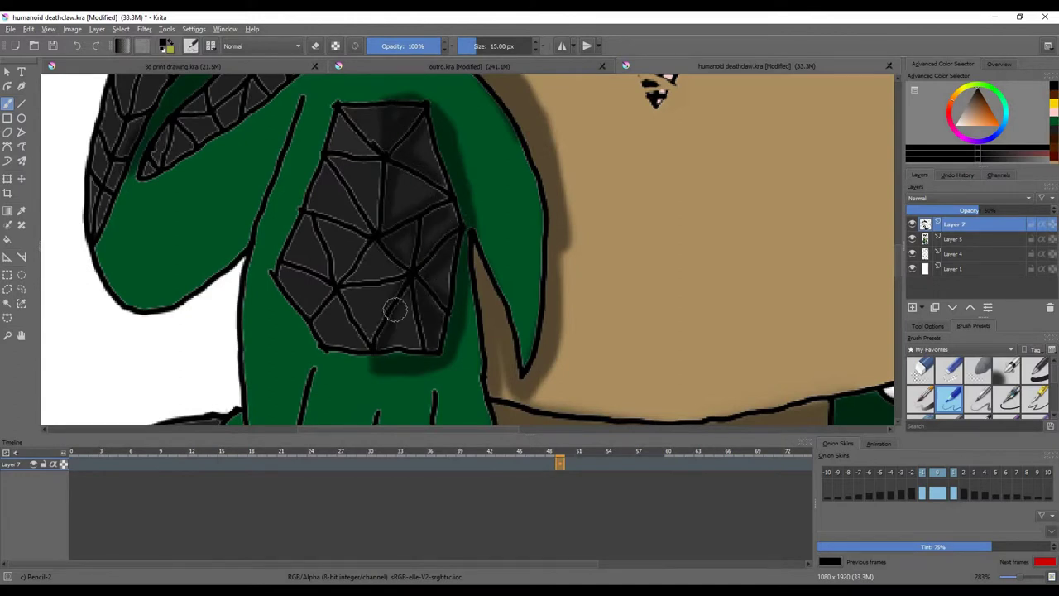
pyautogui.scroll(-1, 450, 180)
pyautogui.scroll(-4, 529, 249)
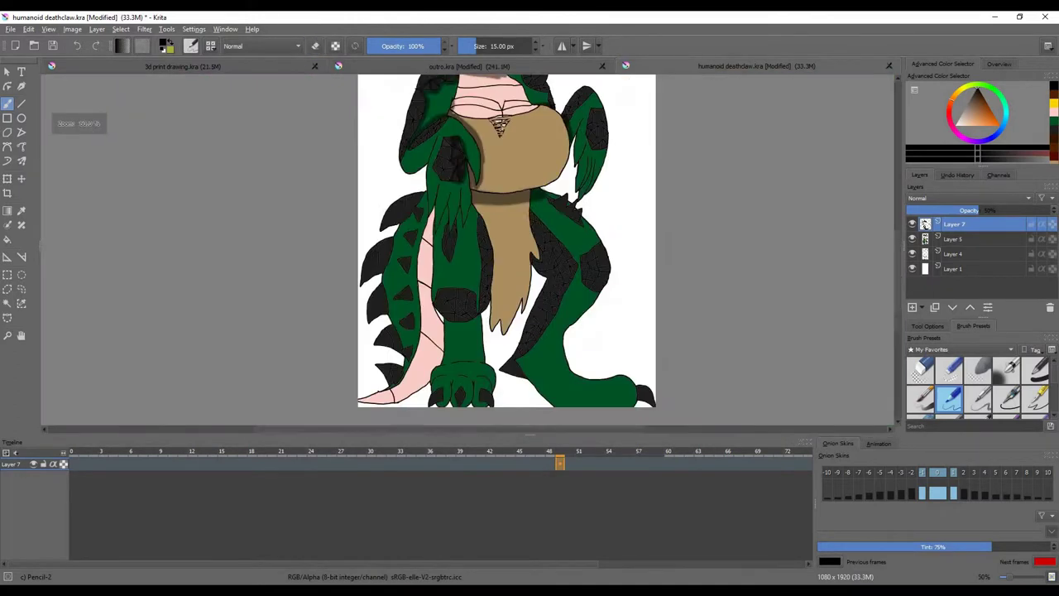
# Step: Shade the black spikes on the right thigh just below the dress bodice
pyautogui.scroll(2, 593, 279)
pyautogui.scroll(-1, 594, 279)
pyautogui.scroll(3, 534, 178)
pyautogui.scroll(3, 533, 177)
pyautogui.moveTo(414, 203); pyautogui.dragTo(596, 319)
pyautogui.scroll(-1, 535, 187)
pyautogui.moveTo(481, 268)
pyautogui.mouseDown()
pyautogui.moveTo(593, 261)
pyautogui.moveTo(520, 310)
pyautogui.mouseUp()
pyautogui.scroll(-7, 485, 175)
# Step: Paint a shadow along the tail's pink underside on the side next to the leg, from the hand down toward the tip
pyautogui.scroll(5, 485, 174)
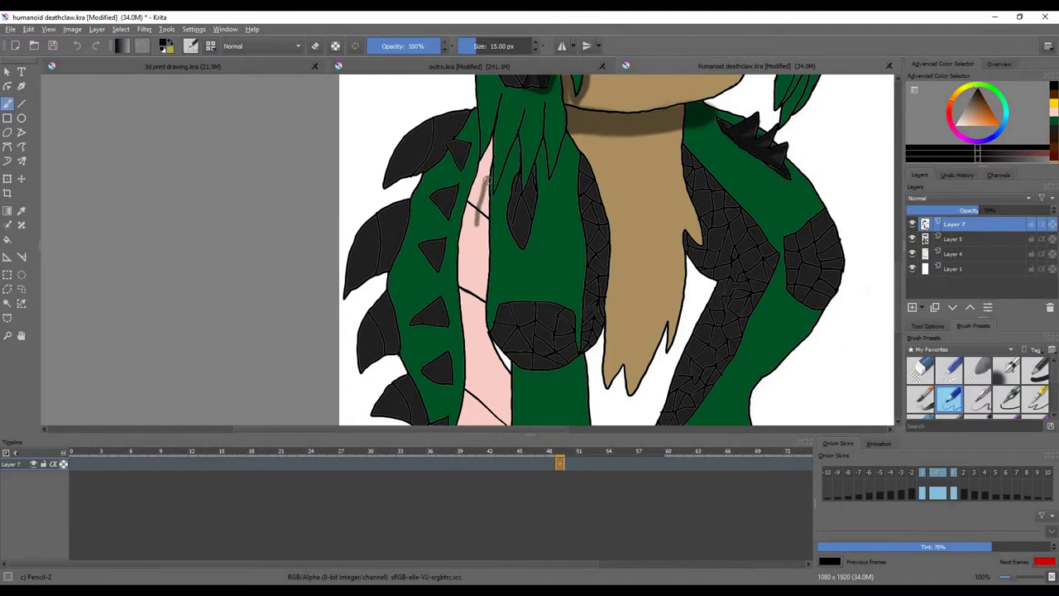
pyautogui.scroll(-3, 499, 287)
pyautogui.scroll(-3, 453, 361)
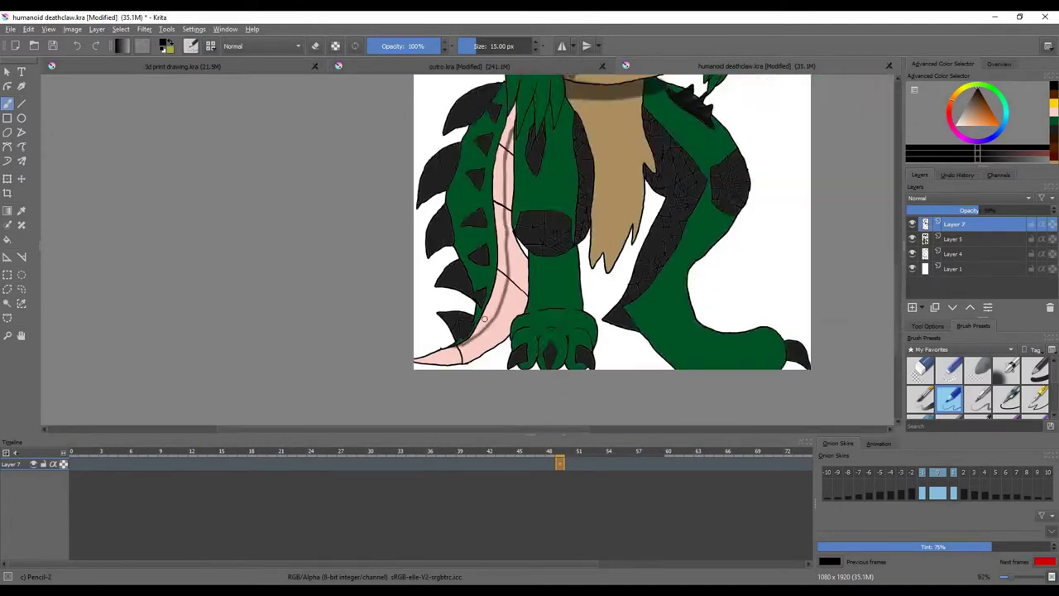
pyautogui.scroll(6, 454, 362)
pyautogui.moveTo(529, 286)
pyautogui.mouseDown()
pyautogui.moveTo(451, 319)
pyautogui.moveTo(659, 305)
pyautogui.moveTo(703, 199)
pyautogui.moveTo(745, 195)
pyautogui.mouseUp()
pyautogui.scroll(-3, 672, 333)
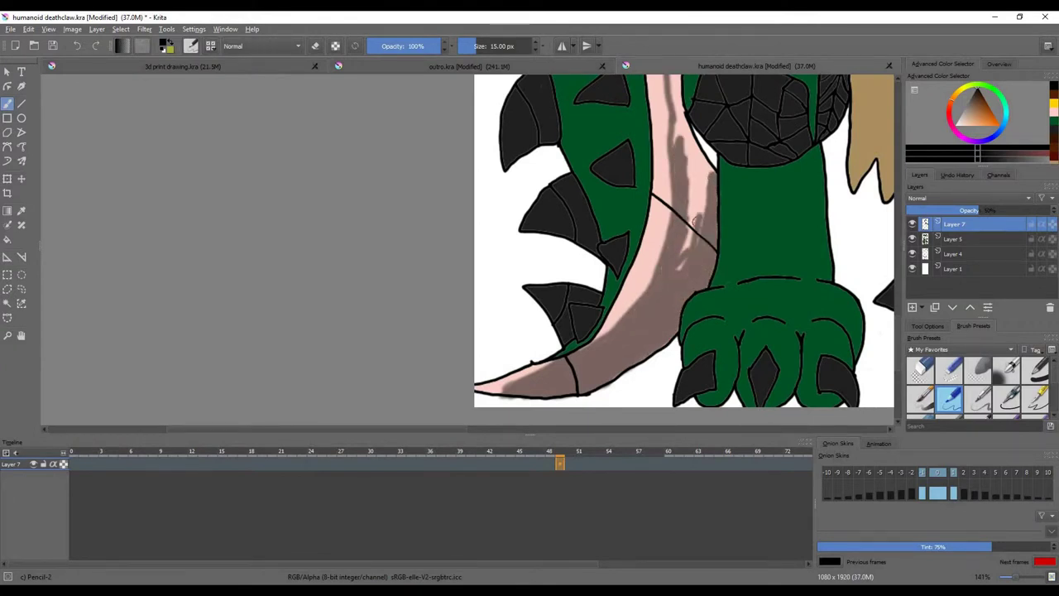
pyautogui.scroll(5, 697, 222)
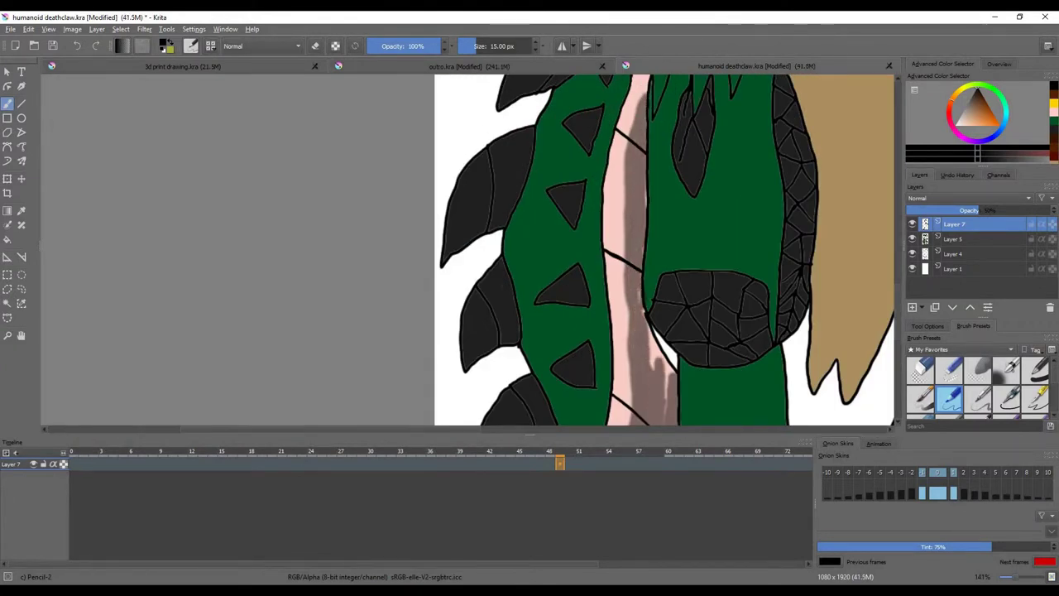
# Step: Shade the thigh, tail and thigh scale beneath the hanging clawed fingers, following the fingers' edges
pyautogui.scroll(-3, 610, 260)
pyautogui.scroll(5, 610, 261)
pyautogui.moveTo(662, 147); pyautogui.dragTo(610, 261)
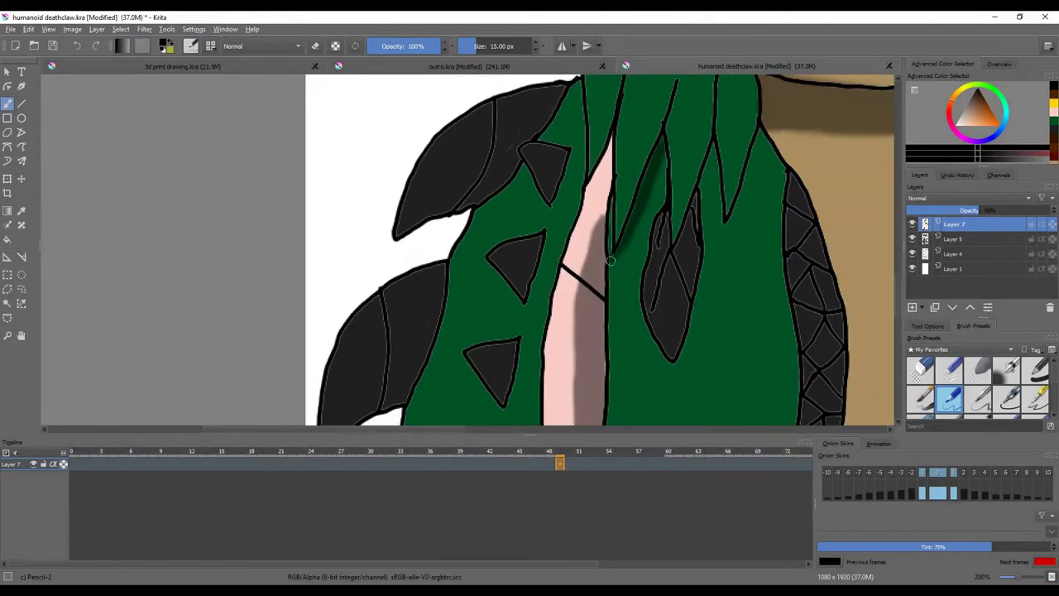
pyautogui.scroll(3, 579, 315)
pyautogui.moveTo(578, 315); pyautogui.dragTo(581, 186)
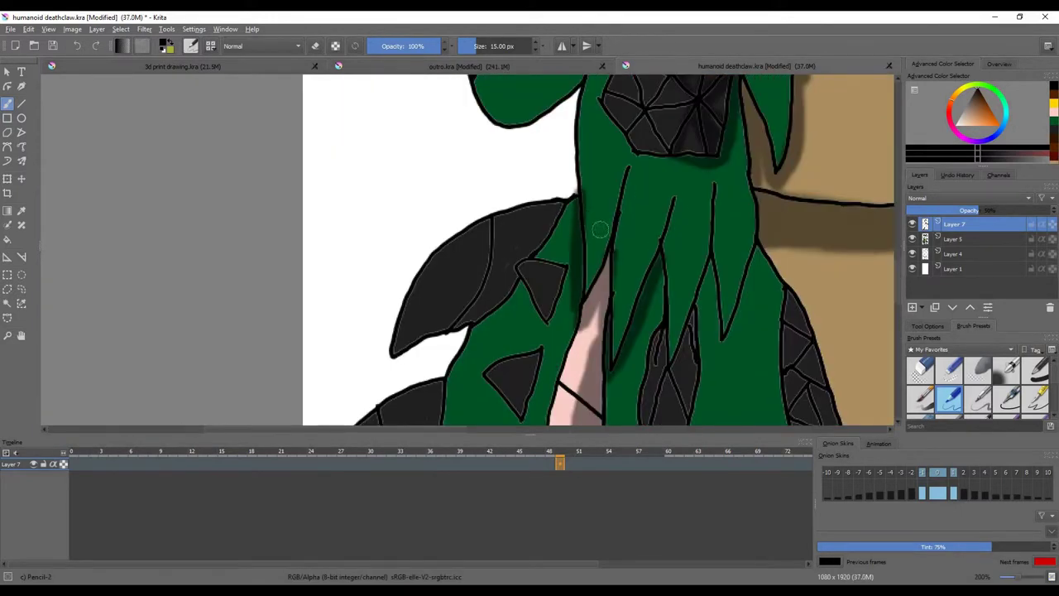
pyautogui.moveTo(709, 263); pyautogui.dragTo(751, 288)
pyautogui.scroll(3, 752, 249)
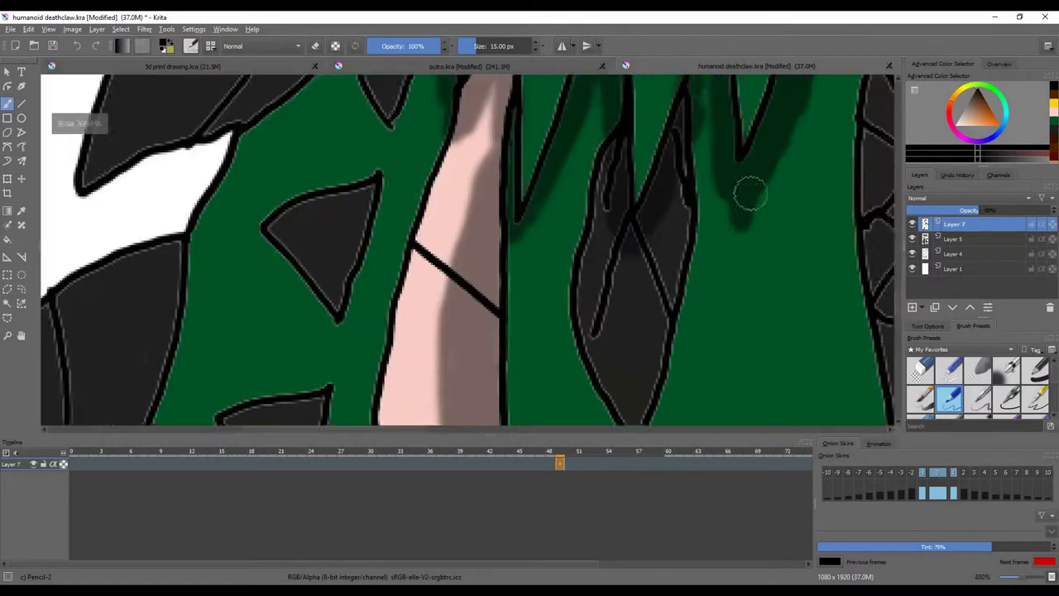
# Step: Shade the edges of the small triangular scales running down the green side of the tail
pyautogui.hscroll(-3, 629, 199)
pyautogui.scroll(2, 568, 116)
pyautogui.scroll(1, 501, 146)
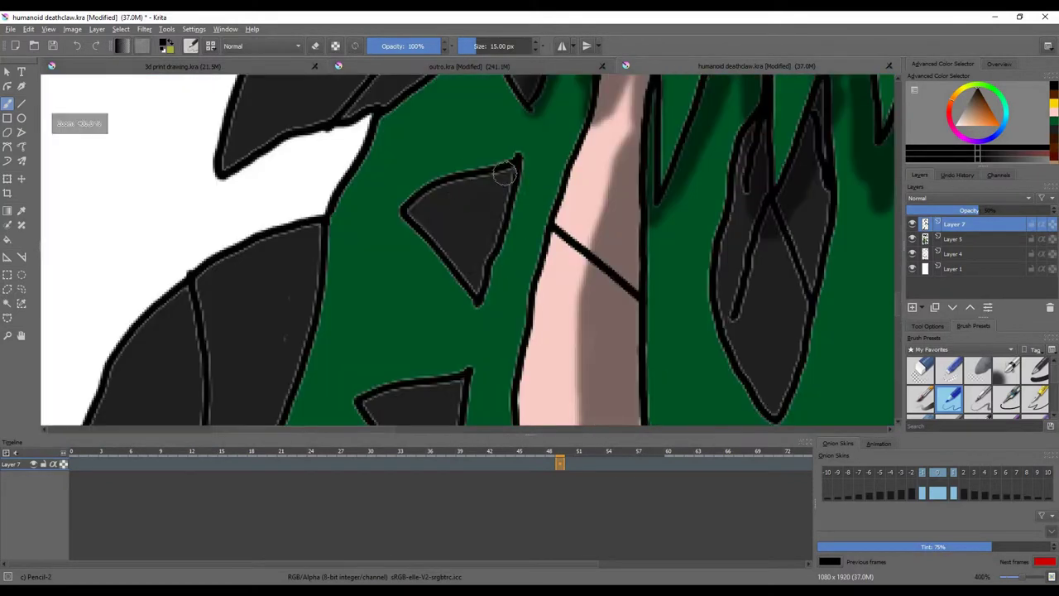
pyautogui.hscroll(-3, 464, 260)
pyautogui.moveTo(464, 260); pyautogui.dragTo(510, 323)
pyautogui.scroll(-3, 509, 323)
pyautogui.moveTo(608, 212); pyautogui.dragTo(530, 278)
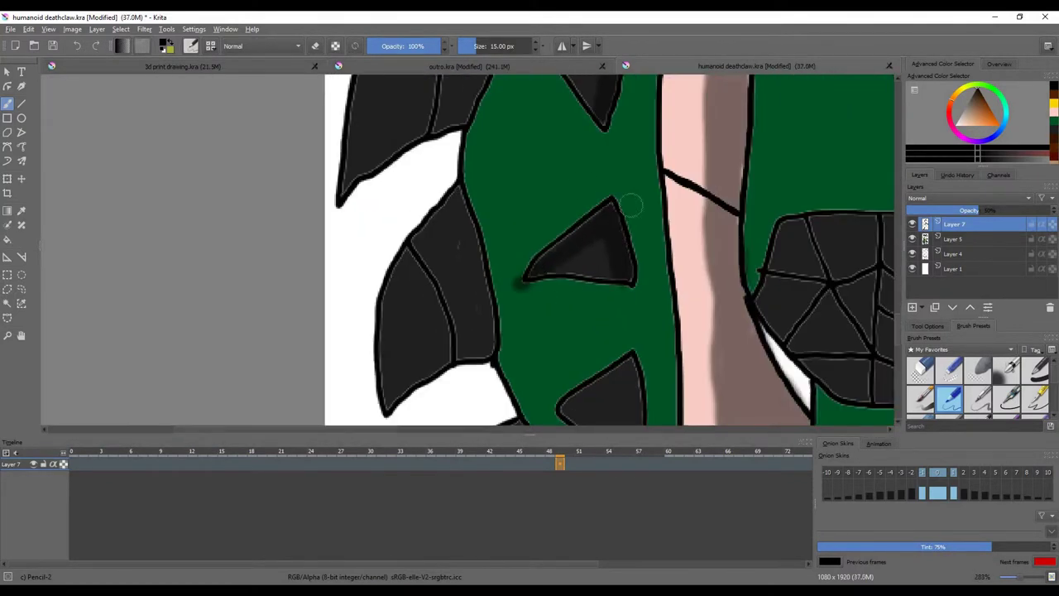
pyautogui.scroll(-3, 530, 277)
pyautogui.hscroll(-2, 529, 278)
pyautogui.scroll(2, 546, 252)
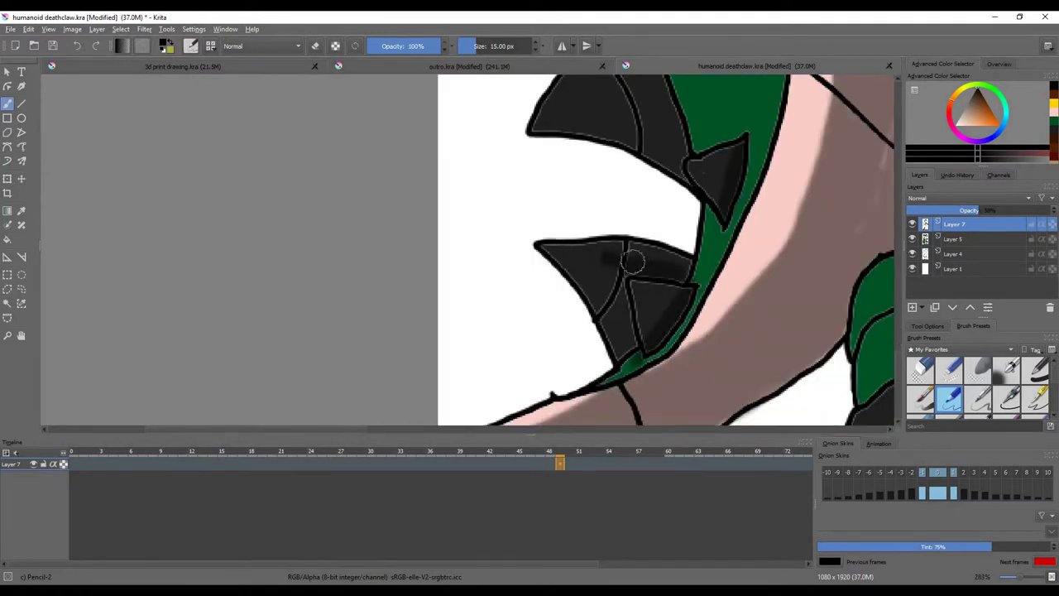
# Step: Shade the large curved spikes along the tail's outer edge, up to the topmost one beside the hand
pyautogui.scroll(2, 616, 294)
pyautogui.moveTo(575, 108)
pyautogui.mouseDown()
pyautogui.moveTo(615, 212)
pyautogui.moveTo(567, 166)
pyautogui.moveTo(629, 168)
pyautogui.moveTo(532, 200)
pyautogui.moveTo(585, 207)
pyautogui.mouseUp()
pyautogui.scroll(-2, 617, 135)
pyautogui.scroll(-2, 577, 196)
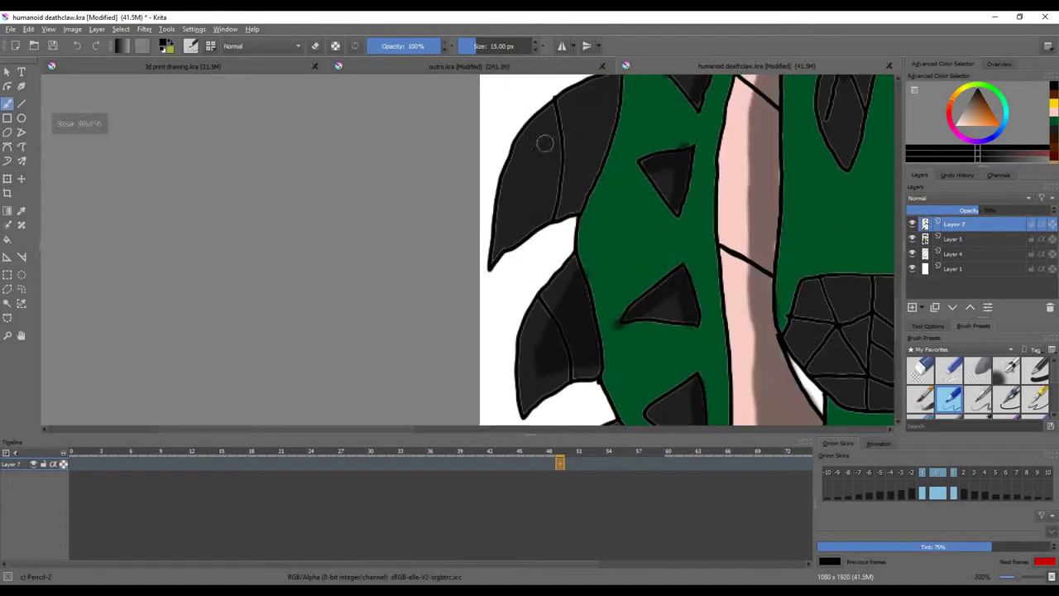
pyautogui.scroll(1, 544, 142)
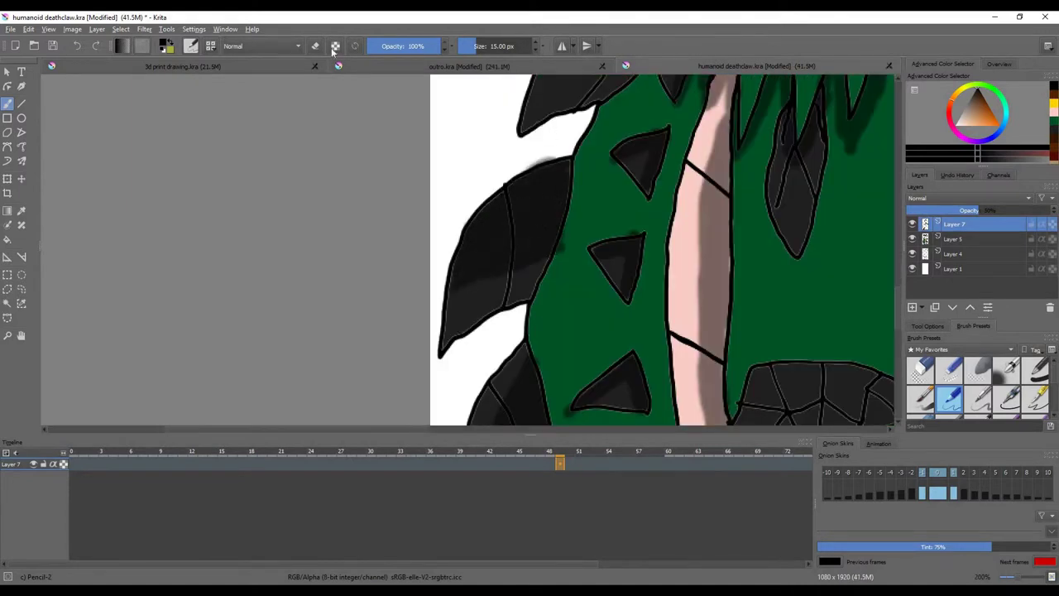
pyautogui.scroll(2, 564, 182)
pyautogui.moveTo(523, 210)
pyautogui.mouseDown()
pyautogui.moveTo(563, 188)
pyautogui.moveTo(479, 292)
pyautogui.moveTo(540, 270)
pyautogui.moveTo(497, 269)
pyautogui.moveTo(556, 230)
pyautogui.mouseUp()
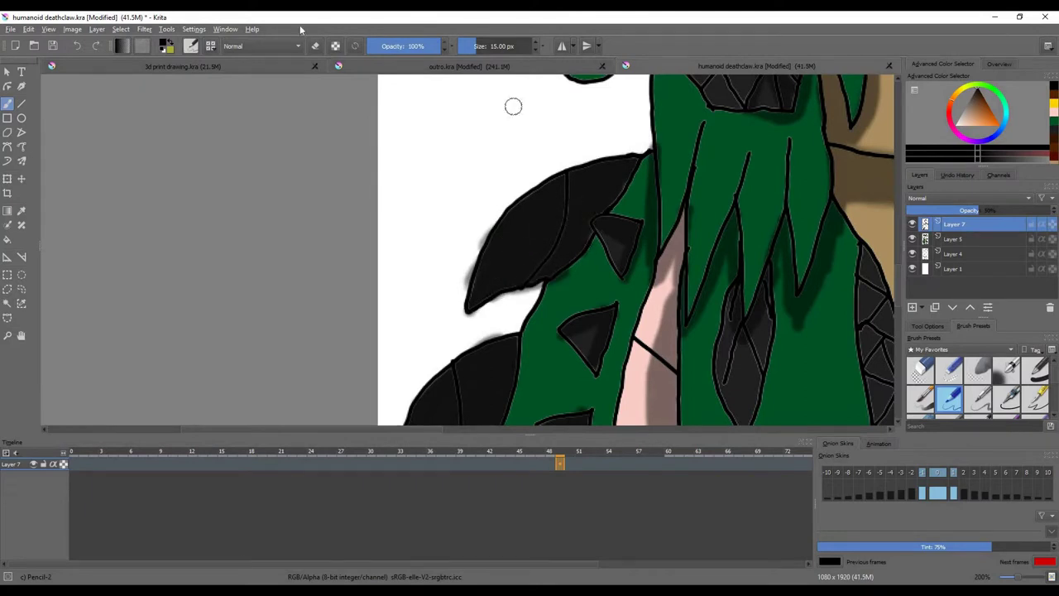
# Step: Darken the half of the left forearm and hand that faces the dress, including its scale patch and fingers
pyautogui.scroll(-1, 502, 206)
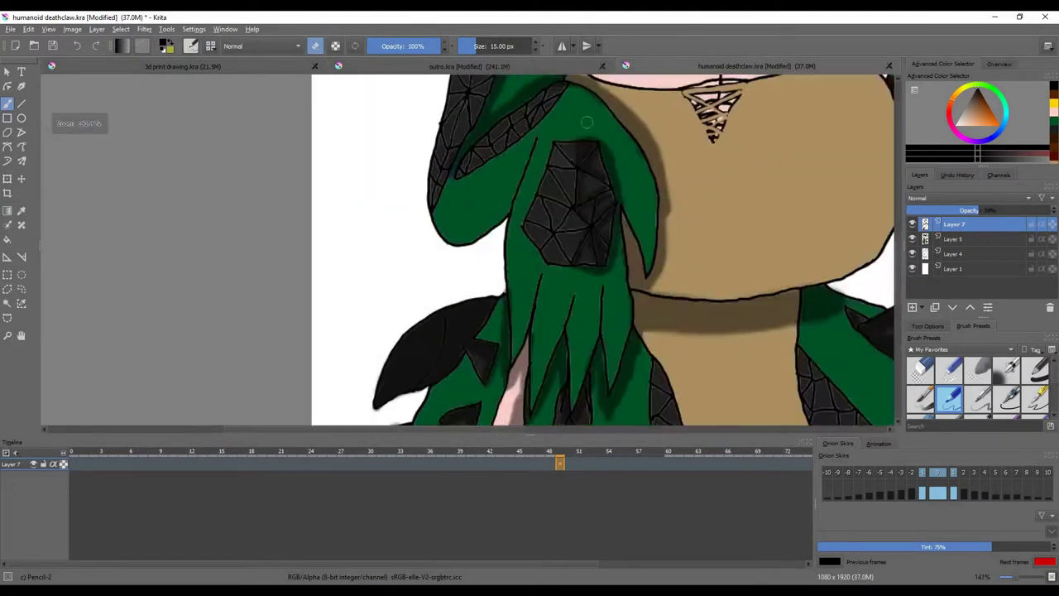
pyautogui.scroll(-1, 569, 353)
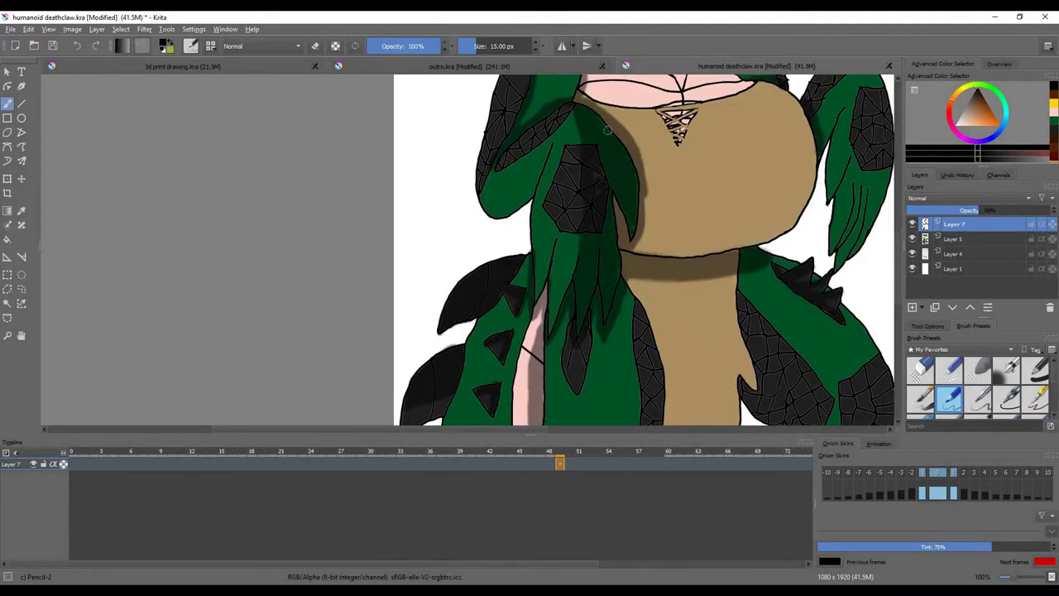
pyautogui.scroll(2, 607, 130)
# Step: Outline and fill a broad shadow over the right half of the tan dress bodice, enlarging the brush to 20 px
pyautogui.moveTo(619, 165); pyautogui.dragTo(634, 356)
pyautogui.moveTo(686, 203); pyautogui.dragTo(629, 327)
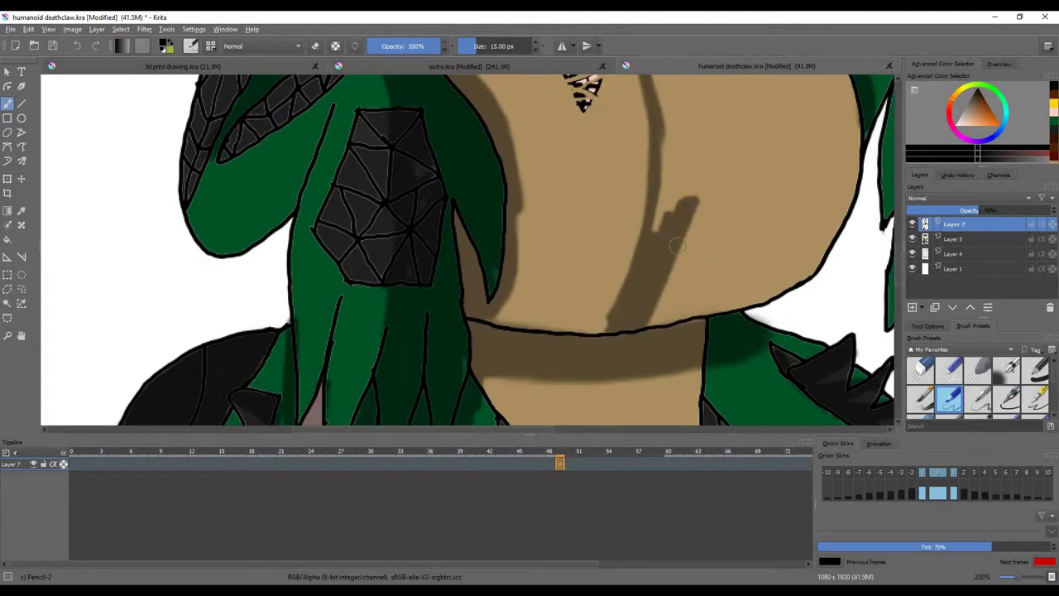
pyautogui.scroll(-1, 619, 316)
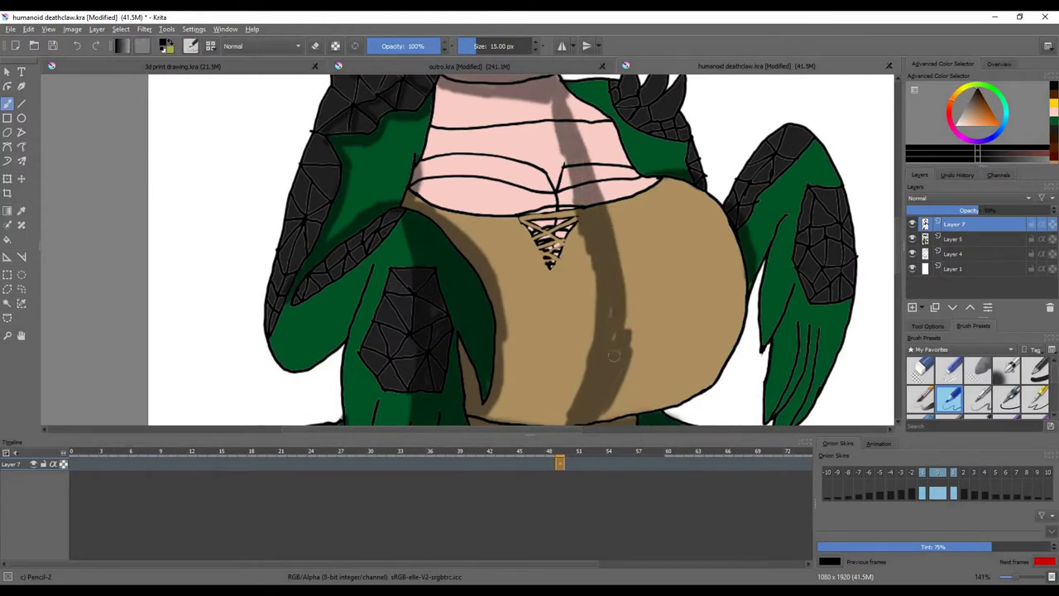
pyautogui.moveTo(627, 275); pyautogui.dragTo(652, 343)
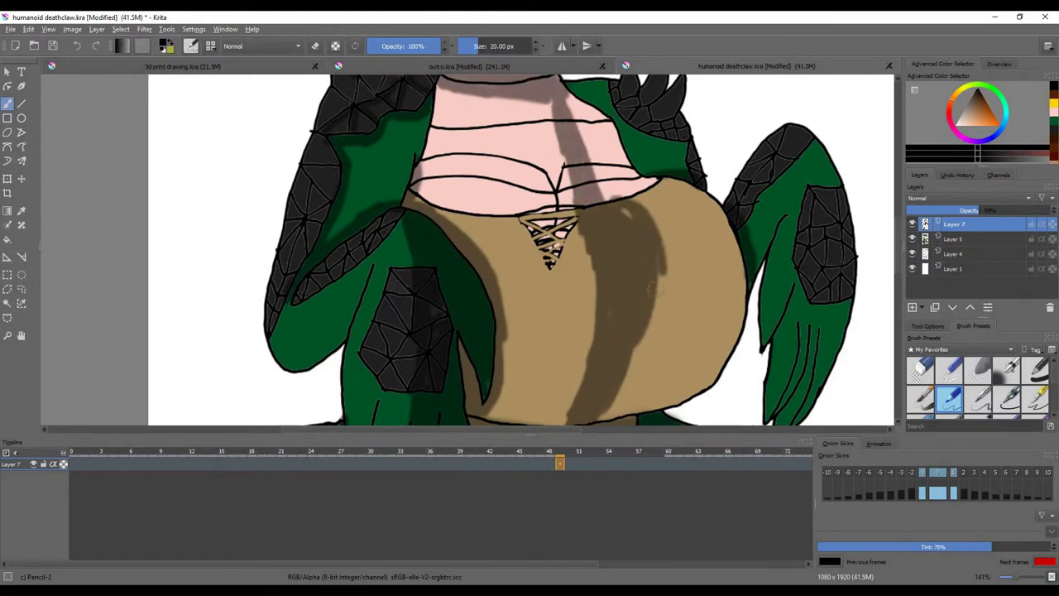
pyautogui.moveTo(654, 289); pyautogui.dragTo(651, 276)
pyautogui.moveTo(664, 179)
pyautogui.mouseDown()
pyautogui.moveTo(723, 250)
pyautogui.moveTo(742, 300)
pyautogui.mouseUp()
pyautogui.moveTo(685, 376)
pyautogui.mouseDown()
pyautogui.moveTo(677, 392)
pyautogui.moveTo(584, 211)
pyautogui.moveTo(689, 230)
pyautogui.mouseUp()
# Step: Shade the right side of the chest and the right shoulder with its spikes, cleaning up overpaint with the eraser mode
pyautogui.scroll(4, 530, 248)
pyautogui.scroll(2, 514, 255)
pyautogui.scroll(-2, 515, 255)
pyautogui.scroll(-2, 707, 254)
pyautogui.scroll(-1, 638, 217)
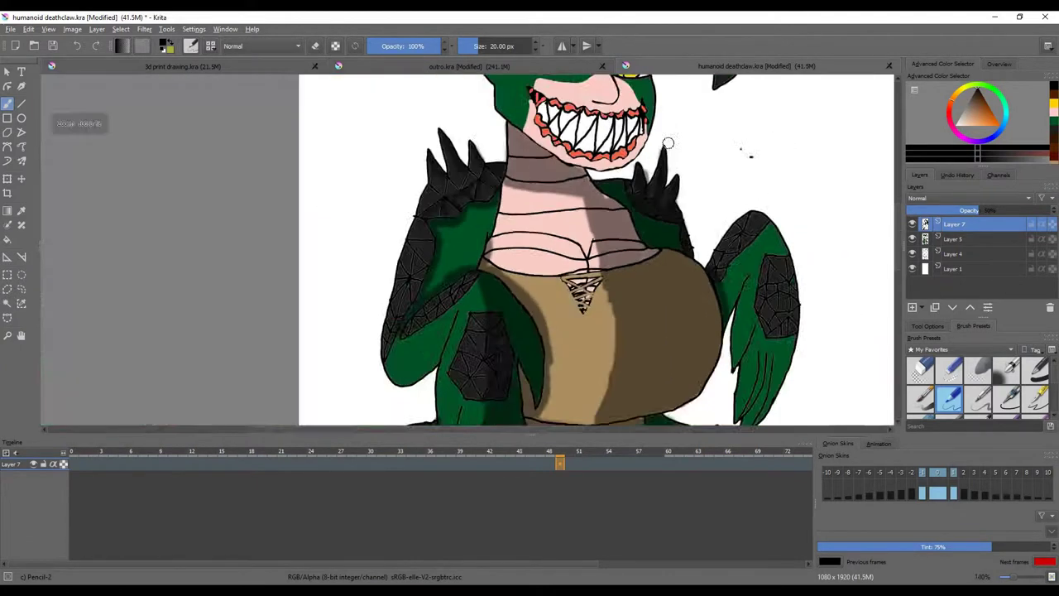
pyautogui.scroll(4, 654, 213)
pyautogui.press('e')
pyautogui.scroll(-6, 713, 257)
pyautogui.press('e')
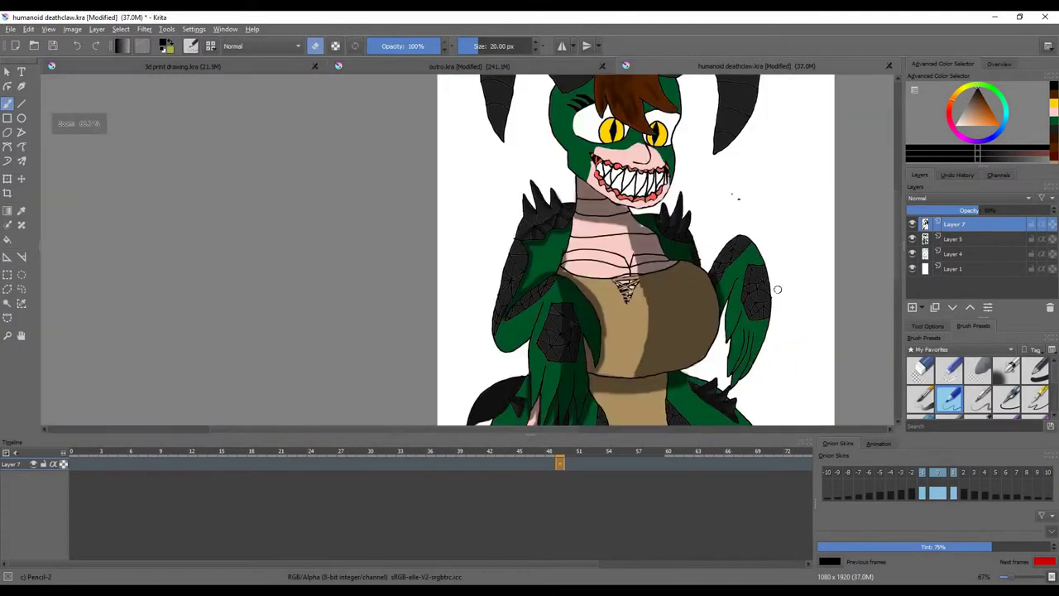
# Step: Shade the right arm and hand on the side facing the dress, from the bend down to the fingers
pyautogui.scroll(4, 726, 199)
pyautogui.scroll(2, 663, 345)
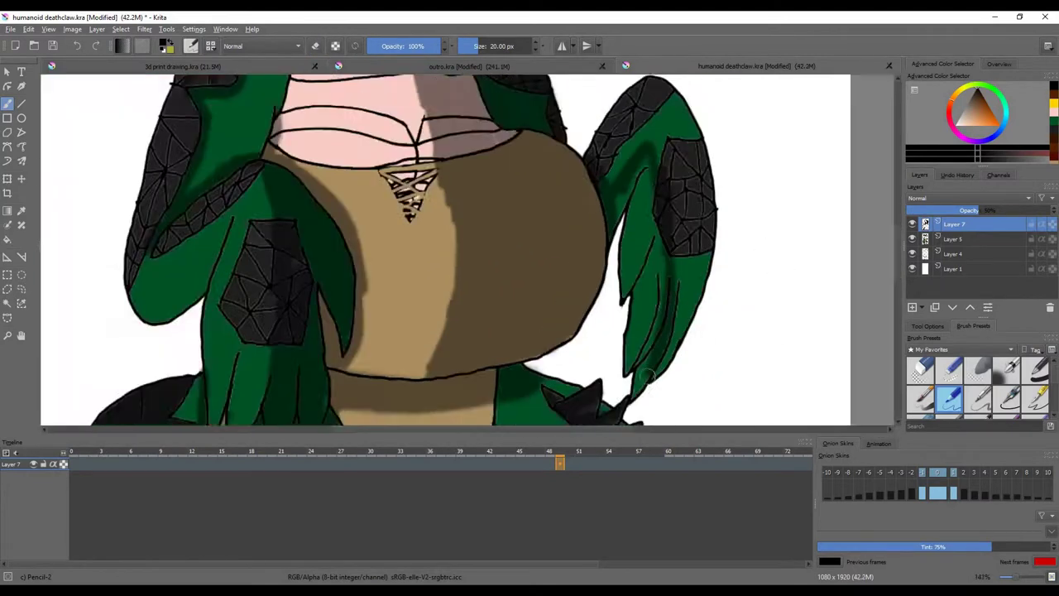
pyautogui.scroll(2, 653, 331)
pyautogui.moveTo(608, 352); pyautogui.dragTo(643, 237)
pyautogui.scroll(-5, 643, 236)
pyautogui.scroll(5, 615, 335)
pyautogui.moveTo(654, 165); pyautogui.dragTo(615, 335)
pyautogui.scroll(-2, 614, 335)
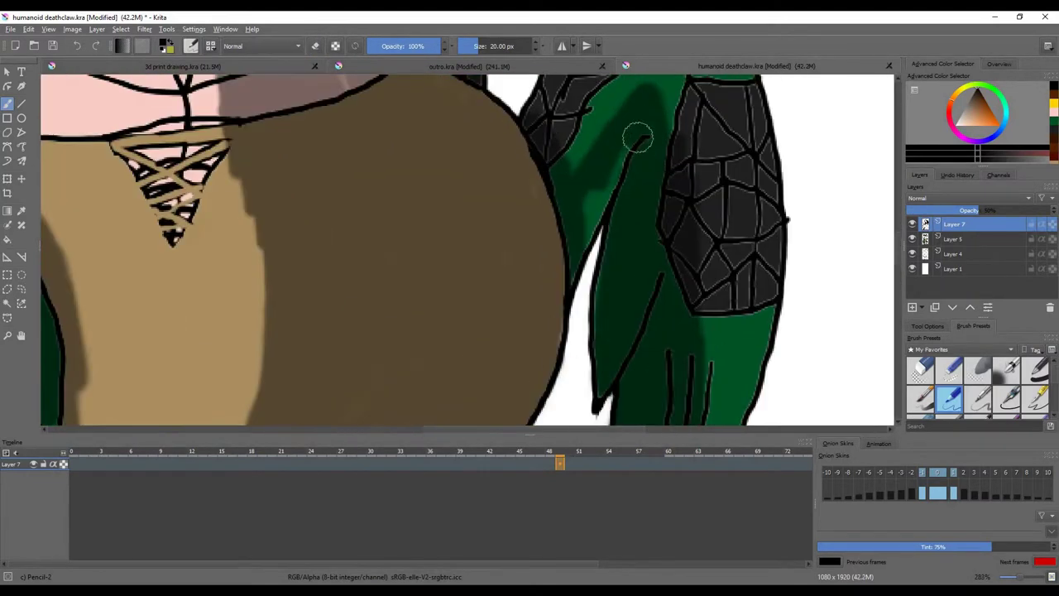
pyautogui.scroll(-2, 634, 137)
pyautogui.scroll(2, 529, 124)
pyautogui.scroll(-3, 524, 120)
# Step: Paint the hair's cast shadow over the forehead, the eye whites and the yellow irises
pyautogui.scroll(6, 524, 120)
pyautogui.moveTo(492, 124)
pyautogui.mouseDown()
pyautogui.moveTo(518, 231)
pyautogui.moveTo(418, 205)
pyautogui.moveTo(474, 321)
pyautogui.mouseUp()
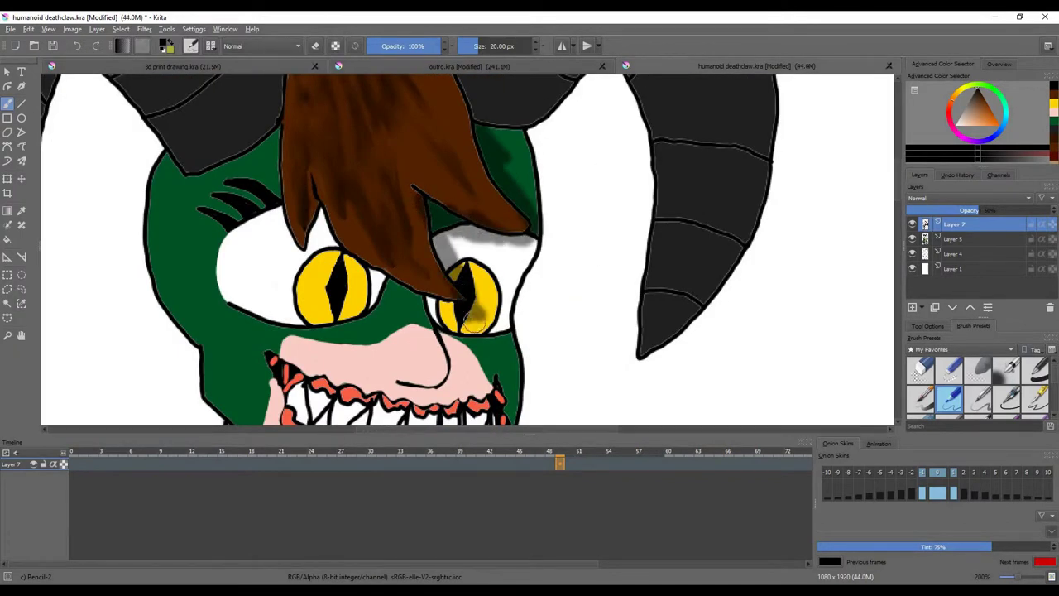
pyautogui.moveTo(306, 244); pyautogui.dragTo(273, 137)
pyautogui.scroll(-1, 293, 124)
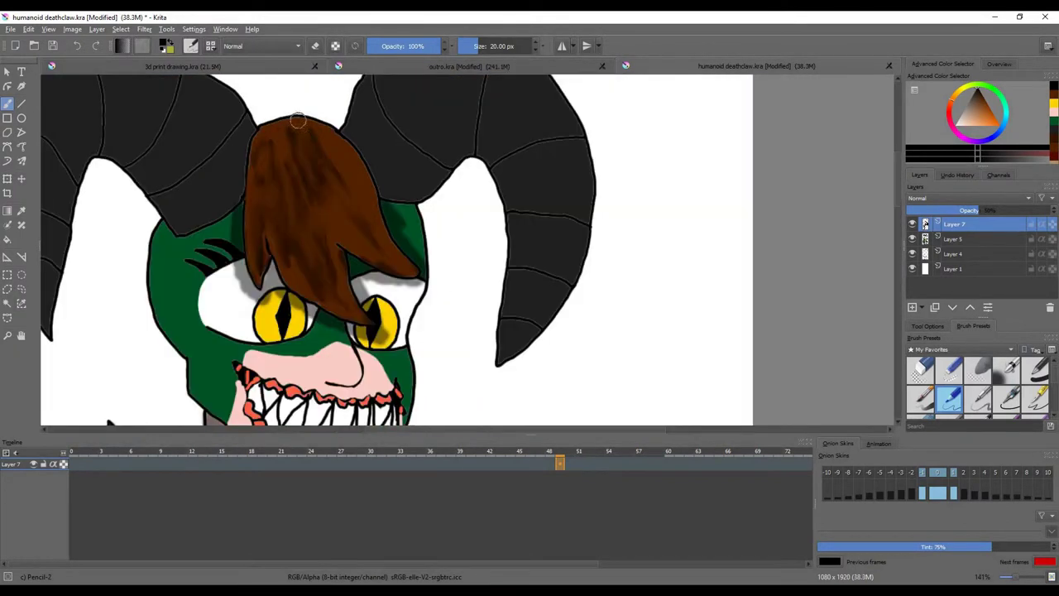
# Step: Shade the right half of the brown hair and the inner curve of the right horn from its base to its tip
pyautogui.moveTo(333, 235)
pyautogui.mouseDown()
pyautogui.moveTo(373, 240)
pyautogui.moveTo(381, 171)
pyautogui.moveTo(305, 222)
pyautogui.moveTo(487, 326)
pyautogui.moveTo(468, 265)
pyautogui.mouseUp()
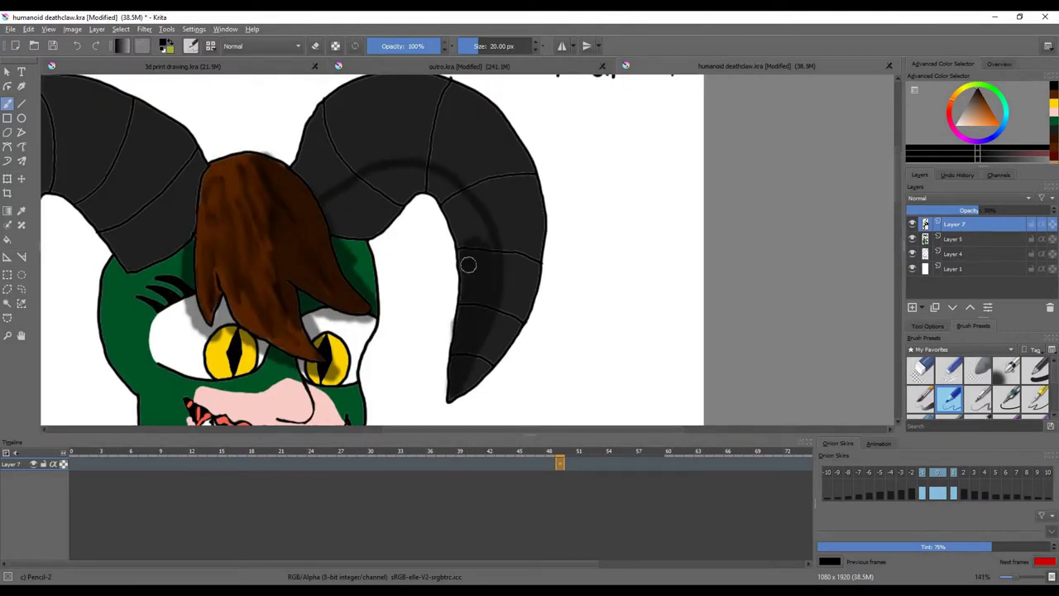
pyautogui.moveTo(425, 173); pyautogui.dragTo(376, 181)
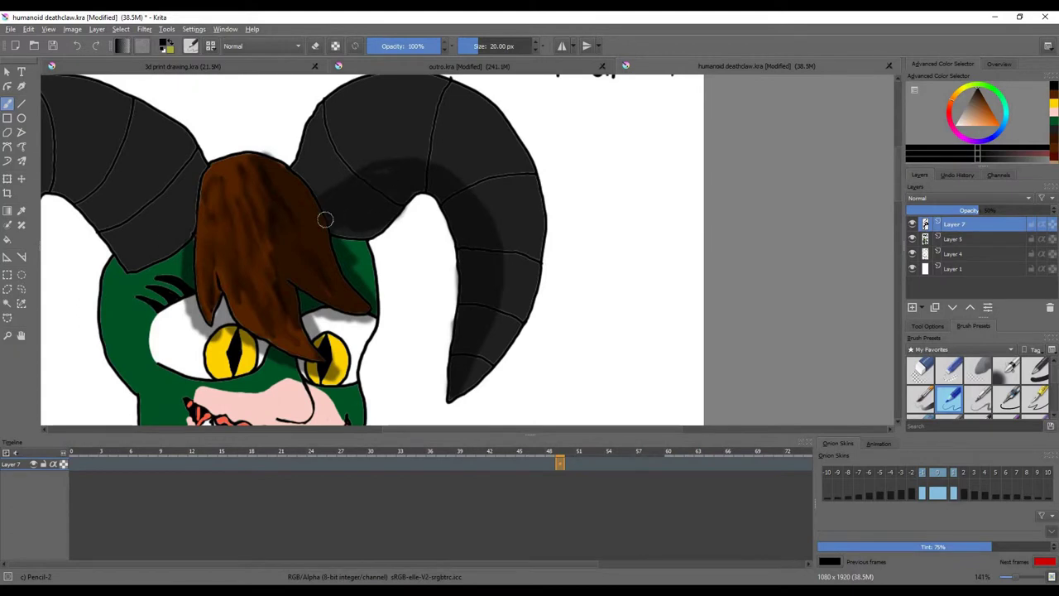
# Step: Shade the left horn's base and inner curve plus the forehead beneath it, and switch to erasing for the overpaint
pyautogui.scroll(-5, 325, 219)
pyautogui.scroll(5, 341, 161)
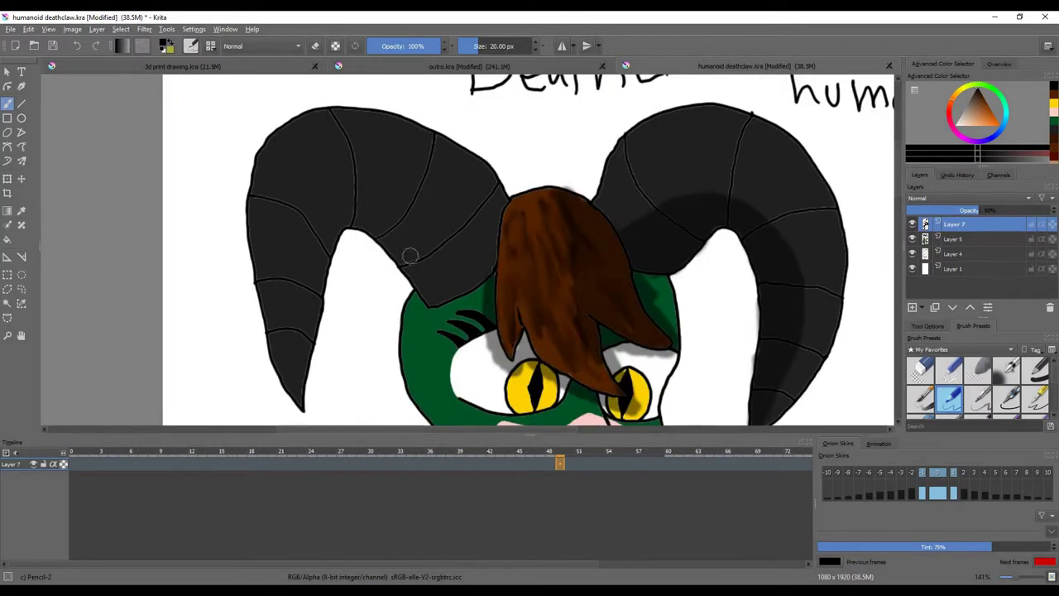
pyautogui.scroll(3, 495, 251)
pyautogui.moveTo(495, 251)
pyautogui.mouseDown()
pyautogui.moveTo(500, 223)
pyautogui.moveTo(451, 225)
pyautogui.moveTo(549, 295)
pyautogui.moveTo(571, 235)
pyautogui.mouseUp()
pyautogui.moveTo(389, 203)
pyautogui.mouseDown()
pyautogui.moveTo(522, 303)
pyautogui.moveTo(397, 364)
pyautogui.mouseUp()
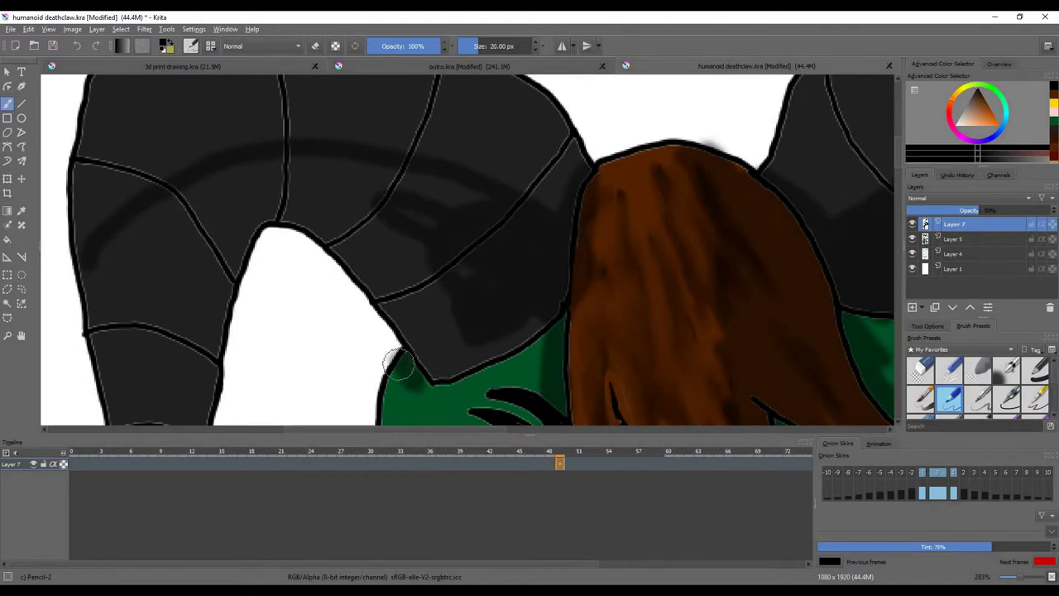
pyautogui.moveTo(548, 300)
pyautogui.mouseDown()
pyautogui.moveTo(374, 212)
pyautogui.moveTo(470, 293)
pyautogui.moveTo(478, 196)
pyautogui.mouseUp()
pyautogui.moveTo(427, 283)
pyautogui.mouseDown()
pyautogui.moveTo(277, 208)
pyautogui.moveTo(295, 260)
pyautogui.moveTo(317, 261)
pyautogui.mouseUp()
pyautogui.press('e')
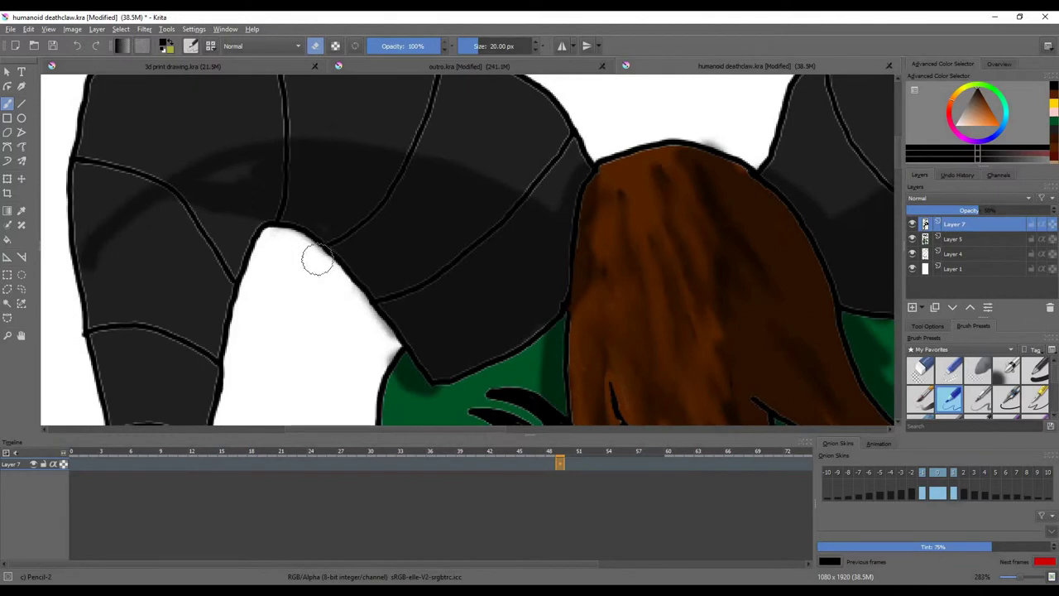
# Step: Extend the left horn's shadow down its outer bend and fill the lower segments toward the tip
pyautogui.moveTo(175, 197)
pyautogui.mouseDown()
pyautogui.moveTo(149, 265)
pyautogui.moveTo(111, 254)
pyautogui.mouseUp()
pyautogui.scroll(-3, 185, 173)
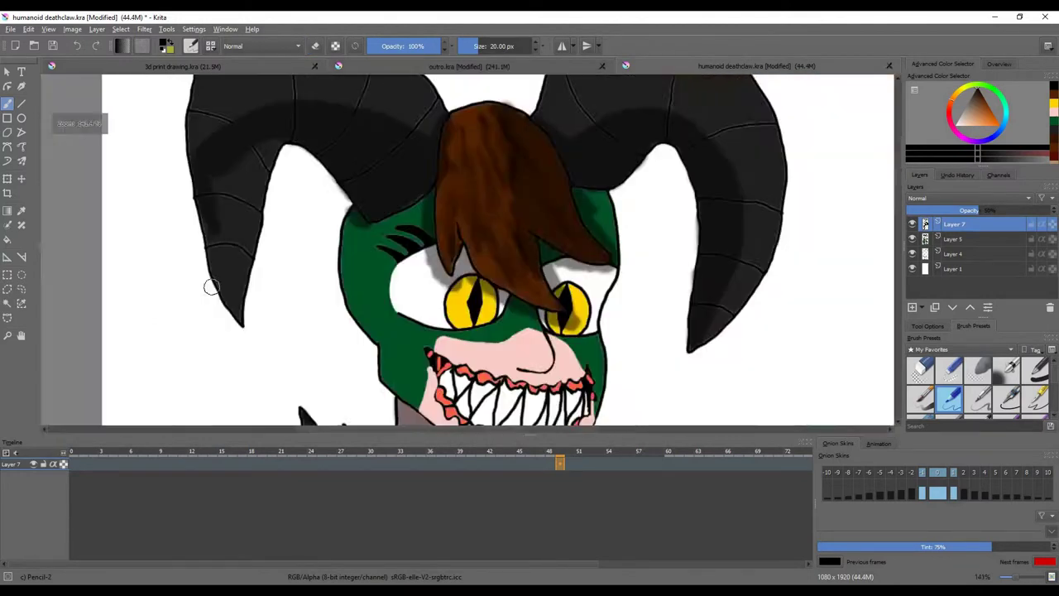
pyautogui.scroll(3, 240, 302)
pyautogui.moveTo(252, 310); pyautogui.dragTo(273, 203)
pyautogui.scroll(2, 279, 350)
pyautogui.moveTo(279, 351)
pyautogui.mouseDown()
pyautogui.moveTo(330, 229)
pyautogui.moveTo(284, 295)
pyautogui.moveTo(273, 201)
pyautogui.mouseUp()
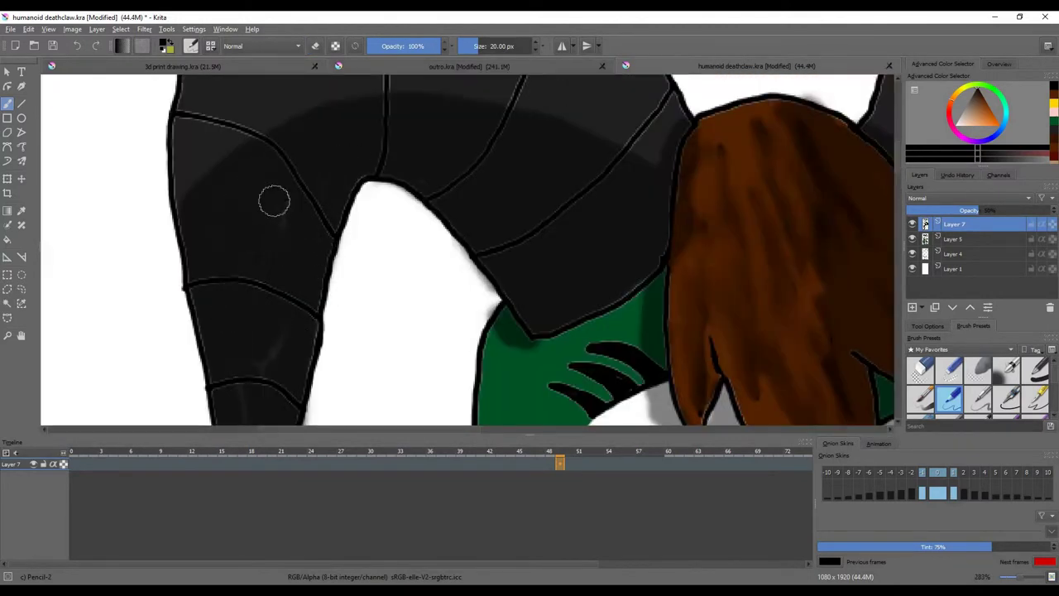
# Step: Finish filling the left horn's lower segments with shadow and erase the overpaint around the horn's outline
pyautogui.scroll(2, 248, 331)
pyautogui.moveTo(248, 331); pyautogui.dragTo(224, 362)
pyautogui.scroll(-2, 224, 361)
pyautogui.press('e')
pyautogui.scroll(2, 361, 256)
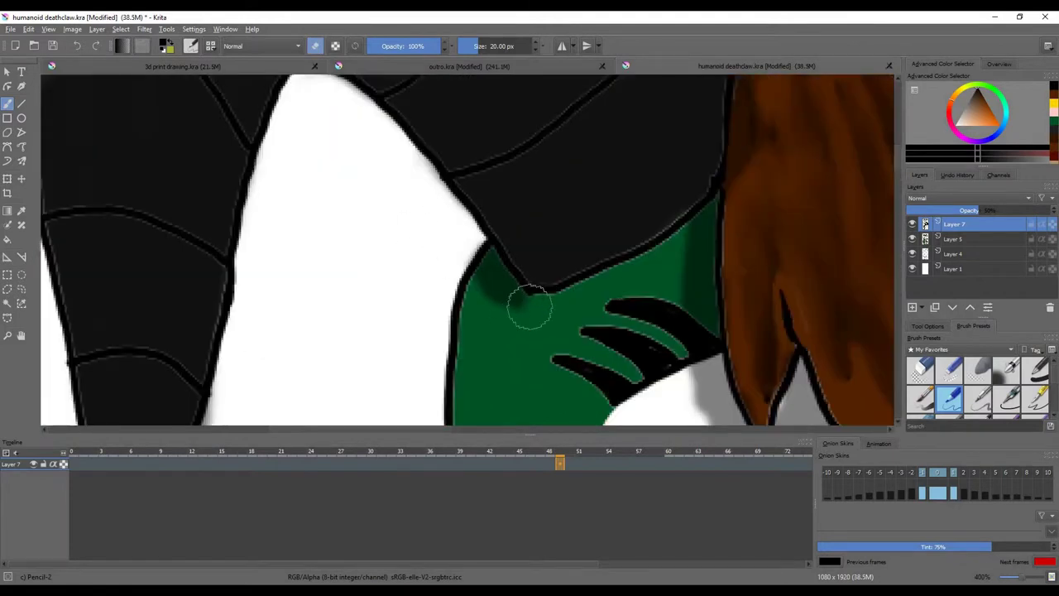
pyautogui.scroll(-1, 318, 279)
pyautogui.scroll(-3, 318, 279)
pyautogui.scroll(2, 497, 249)
pyautogui.scroll(-3, 505, 256)
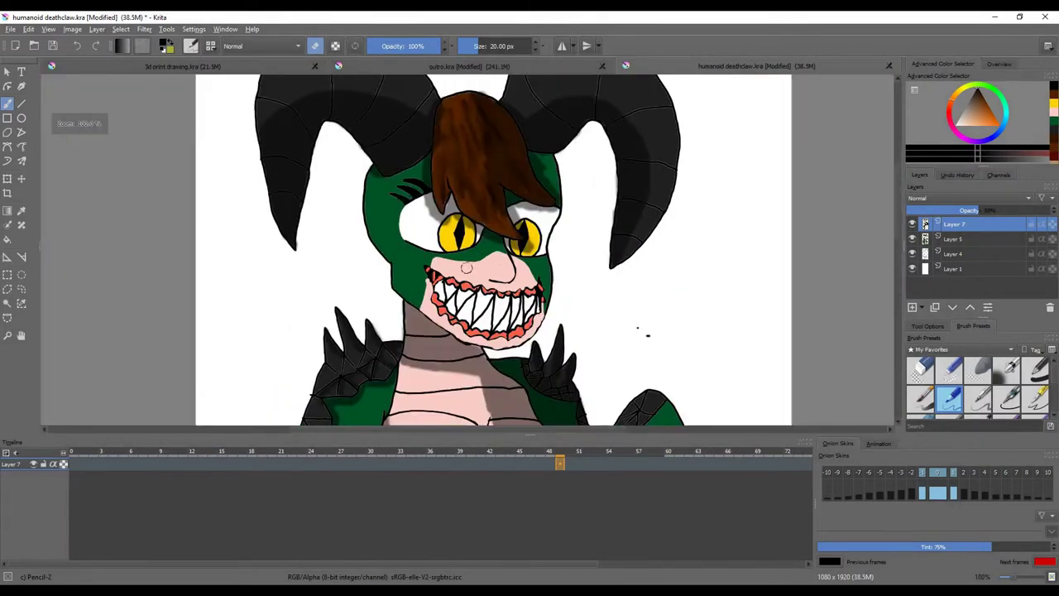
# Step: Try a shadow running down the bridge and side of the nose and across the teeth
pyautogui.scroll(2, 494, 264)
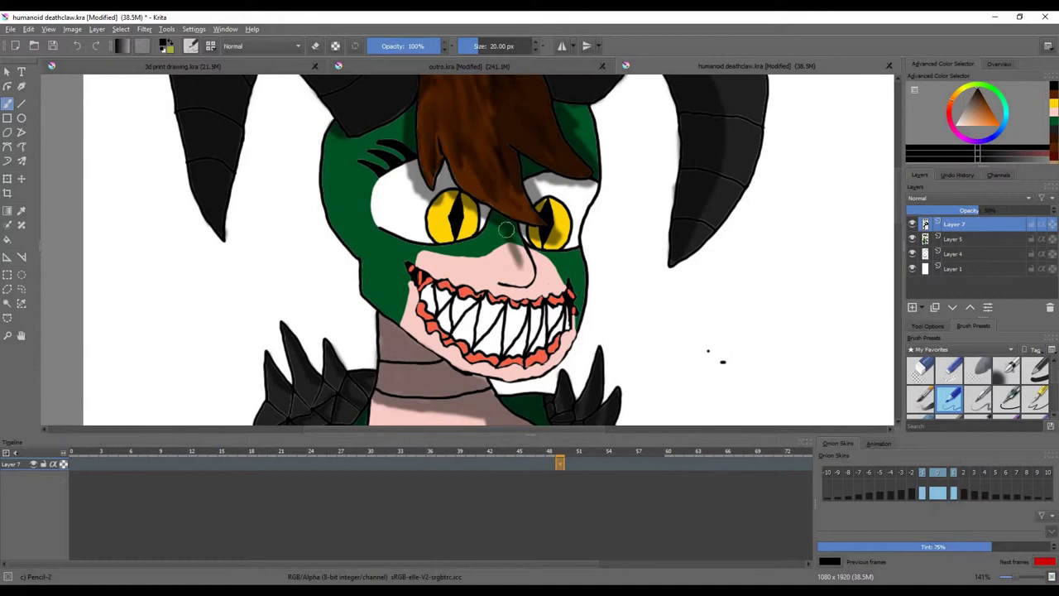
pyautogui.scroll(1, 495, 252)
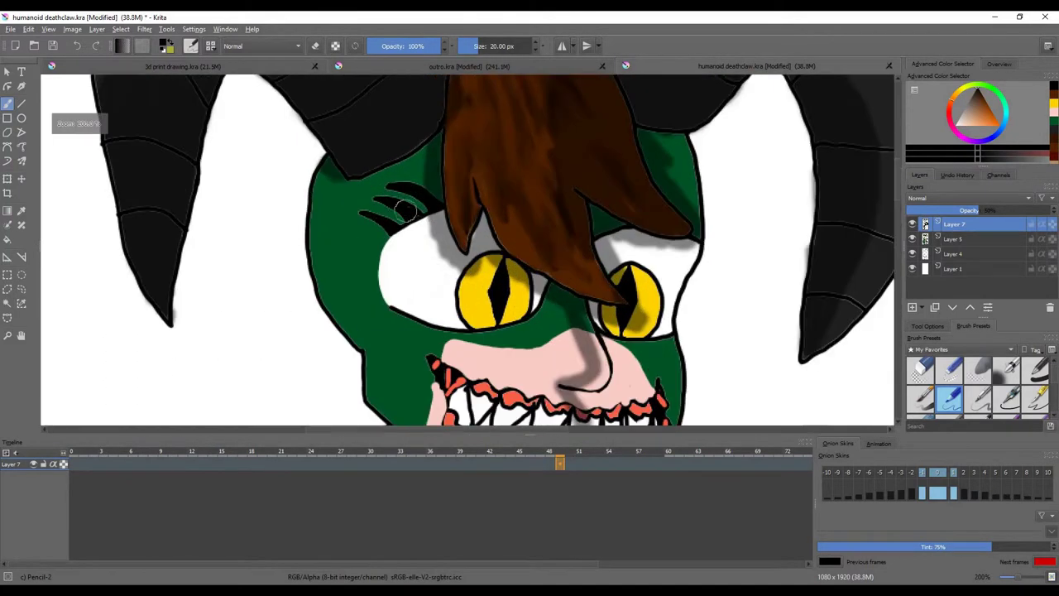
pyautogui.scroll(-3, 464, 273)
pyautogui.scroll(2, 410, 318)
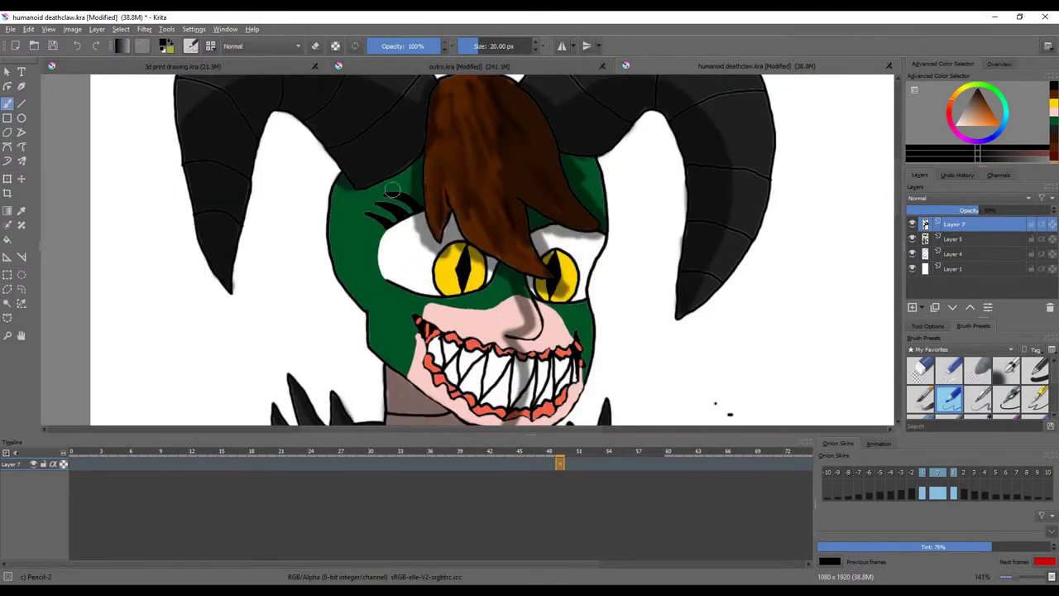
# Step: Darken the green skin beside the left eye, then erase the shadow from the nose and teeth
pyautogui.moveTo(338, 191); pyautogui.dragTo(405, 158)
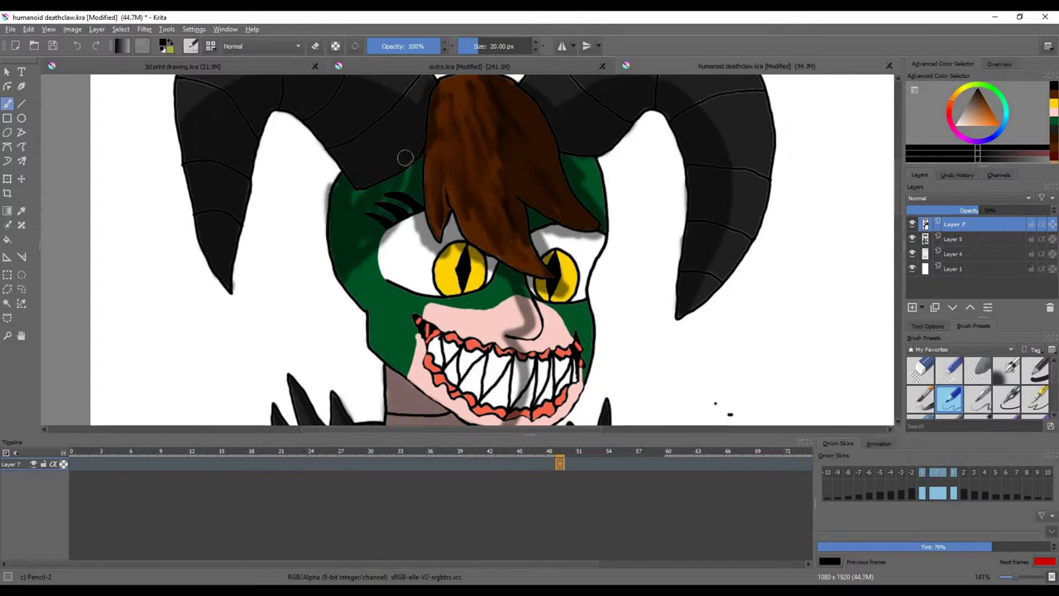
pyautogui.scroll(2, 383, 159)
pyautogui.hotkey('ctrl', 'z')
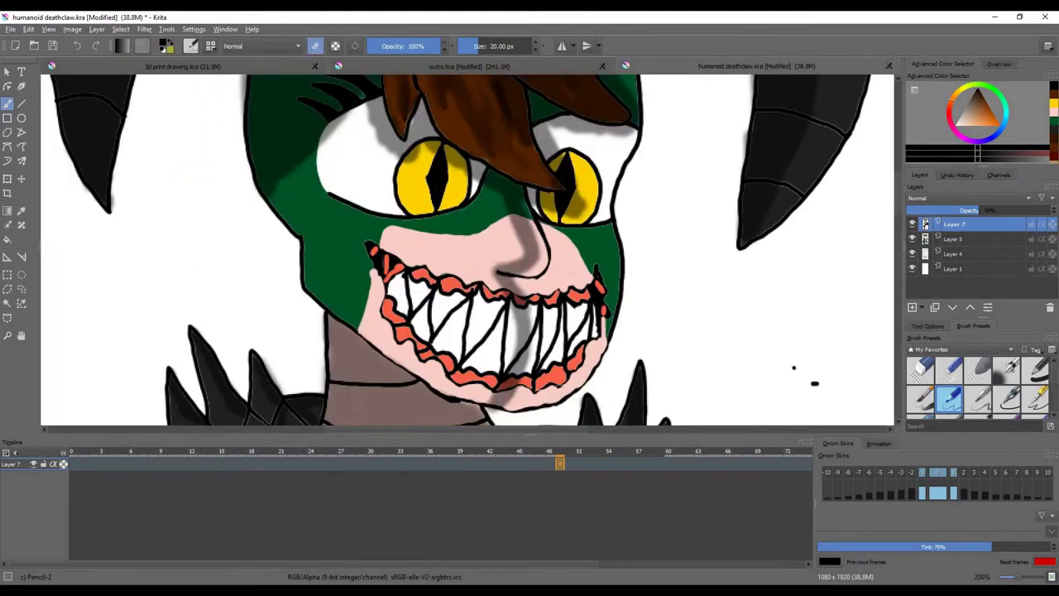
pyautogui.moveTo(508, 382); pyautogui.dragTo(548, 246)
pyautogui.click(312, 47)
# Step: Shade the left half of the face across the eye, cheek and corner of the mouth
pyautogui.scroll(-2, 381, 308)
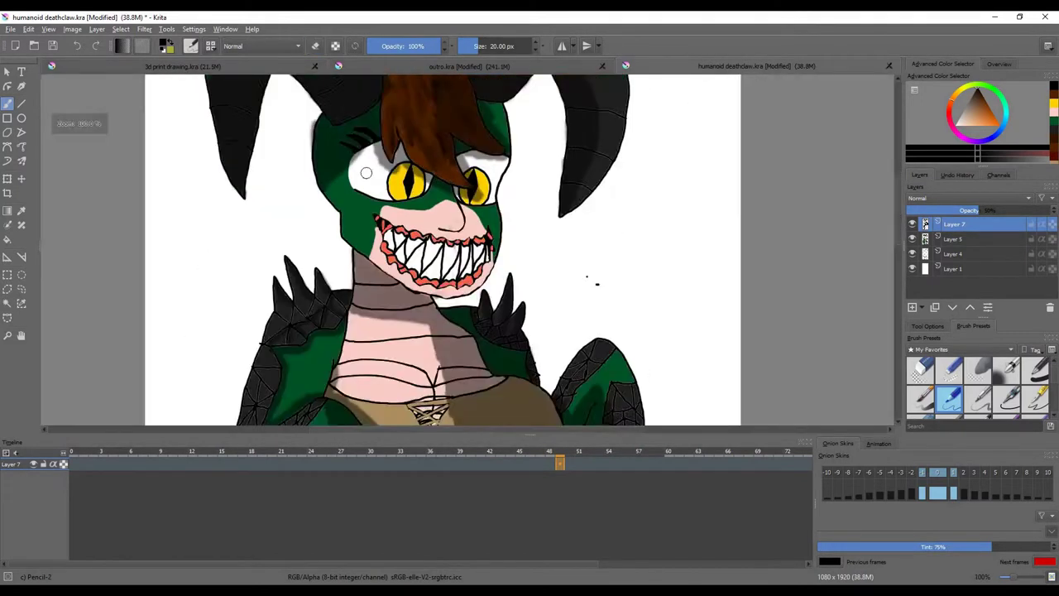
pyautogui.scroll(1, 381, 308)
pyautogui.moveTo(311, 265)
pyautogui.mouseDown()
pyautogui.moveTo(373, 199)
pyautogui.moveTo(385, 248)
pyautogui.mouseUp()
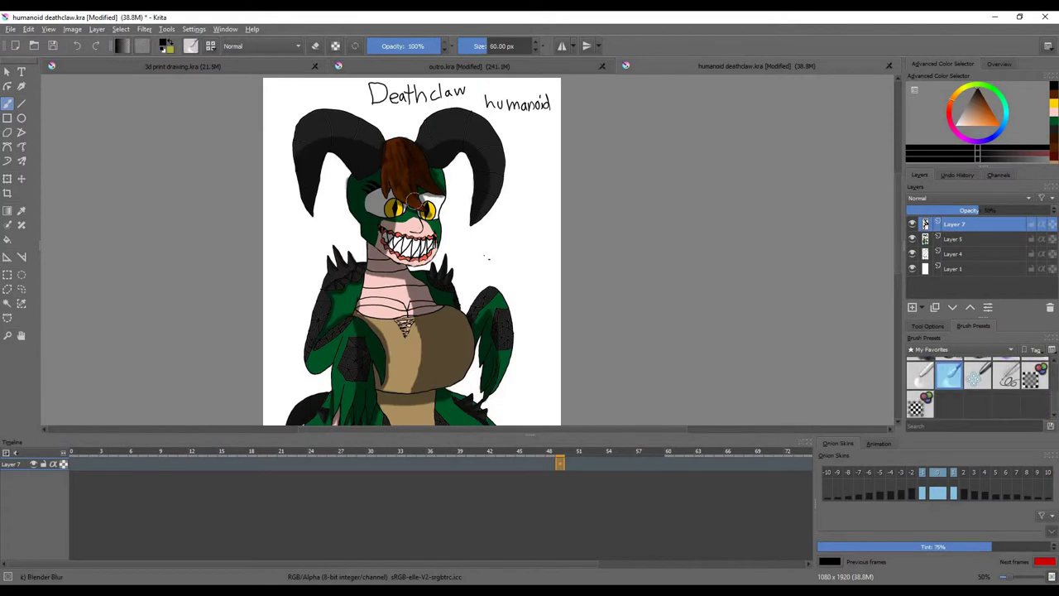
# Step: Soften the shadow edges on the face, hair and horns with Blender Blur, reducing the brush from 60 to 50 px
pyautogui.scroll(2, 414, 200)
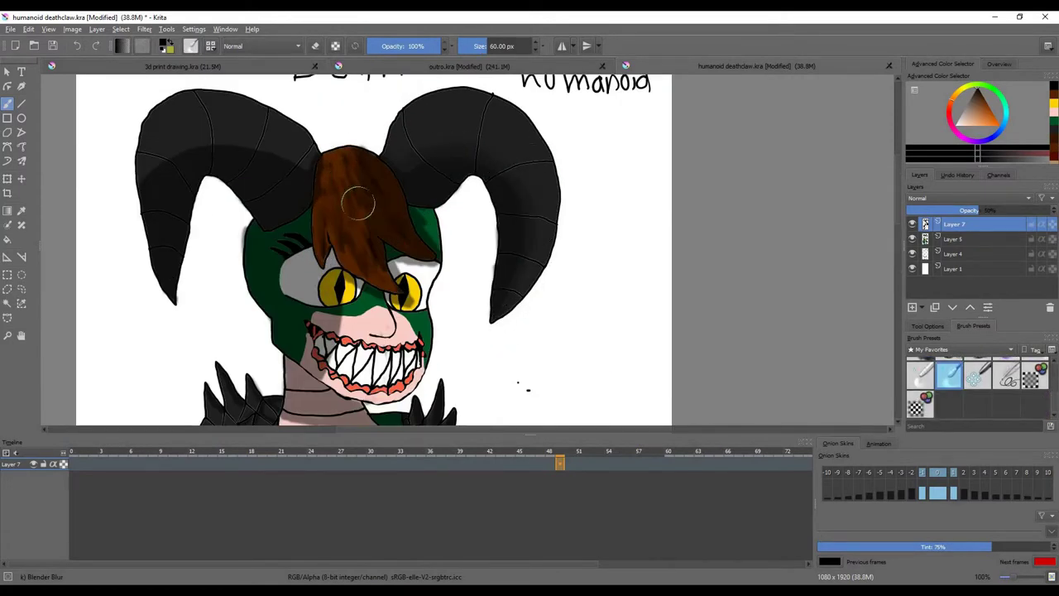
pyautogui.scroll(2, 452, 229)
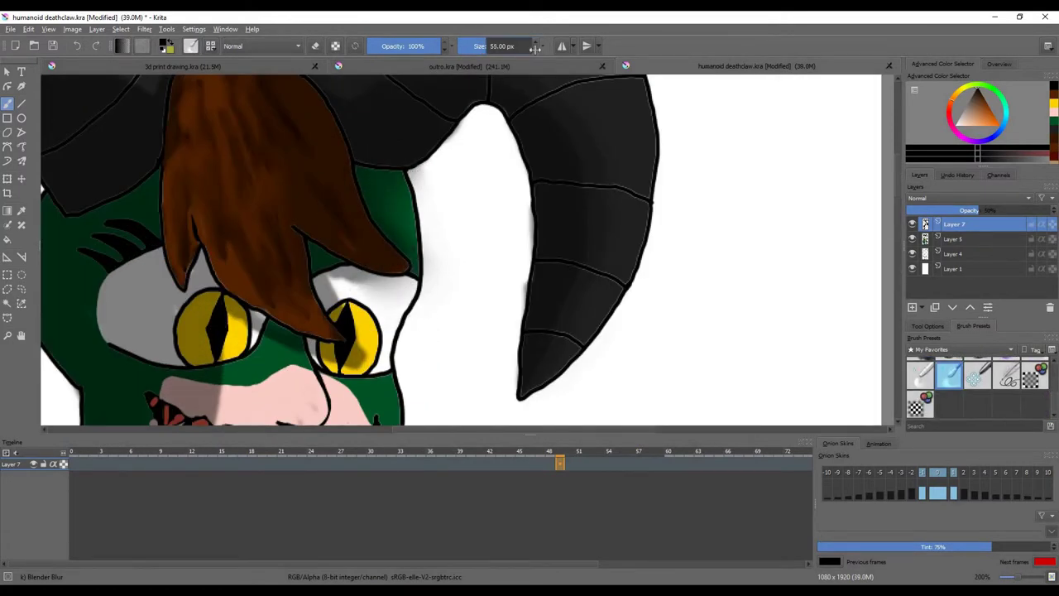
pyautogui.scroll(-1, 248, 339)
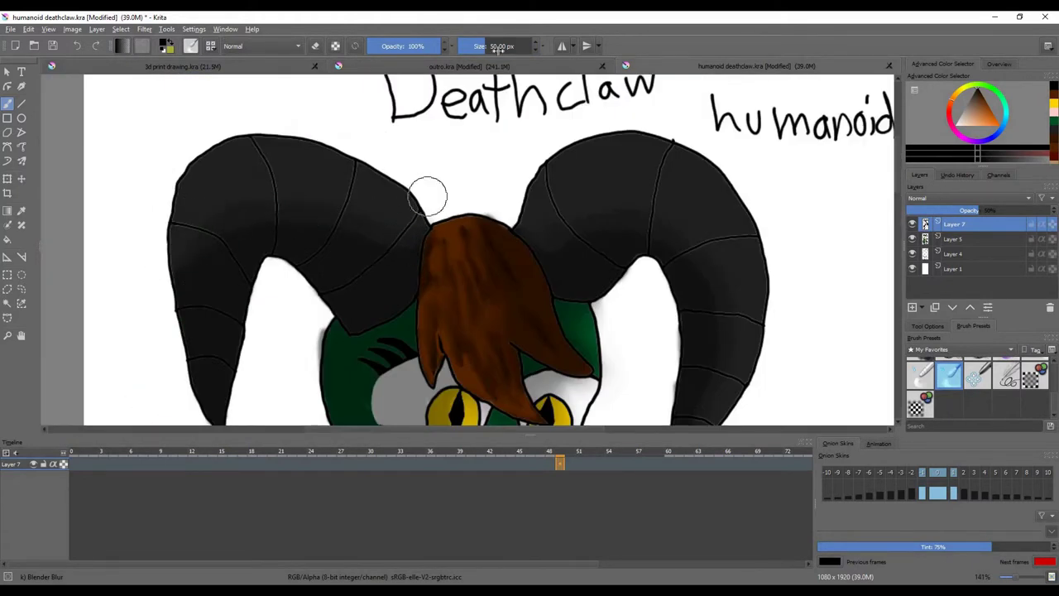
# Step: Blend the shadows on the neck, shoulders, arms and hands with a smaller blur brush, 10.36 and 19.36 px
pyautogui.click(478, 46)
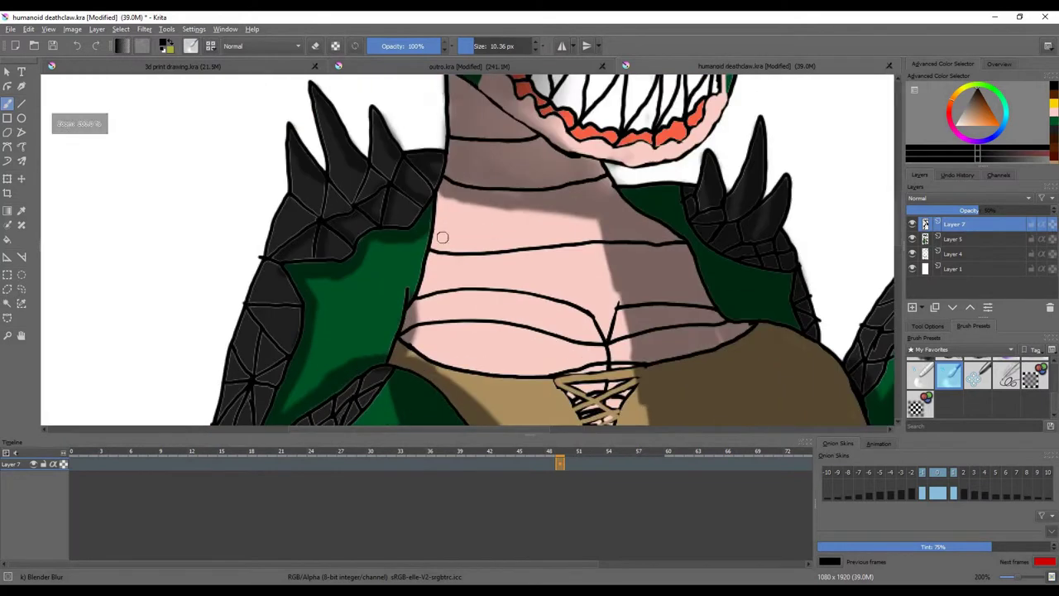
pyautogui.moveTo(564, 223); pyautogui.dragTo(417, 229)
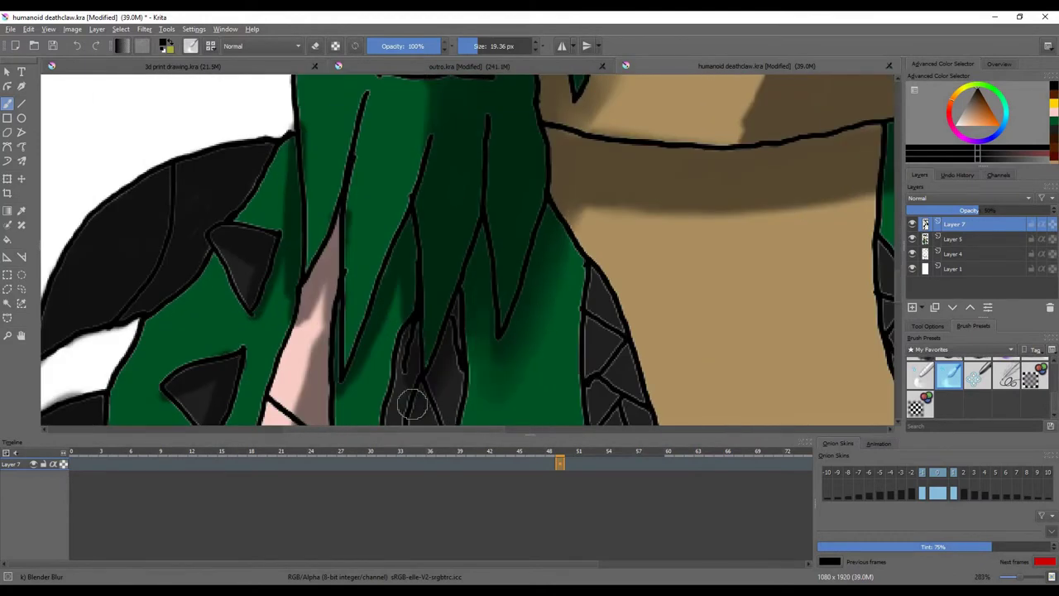
pyautogui.moveTo(348, 261); pyautogui.dragTo(276, 152)
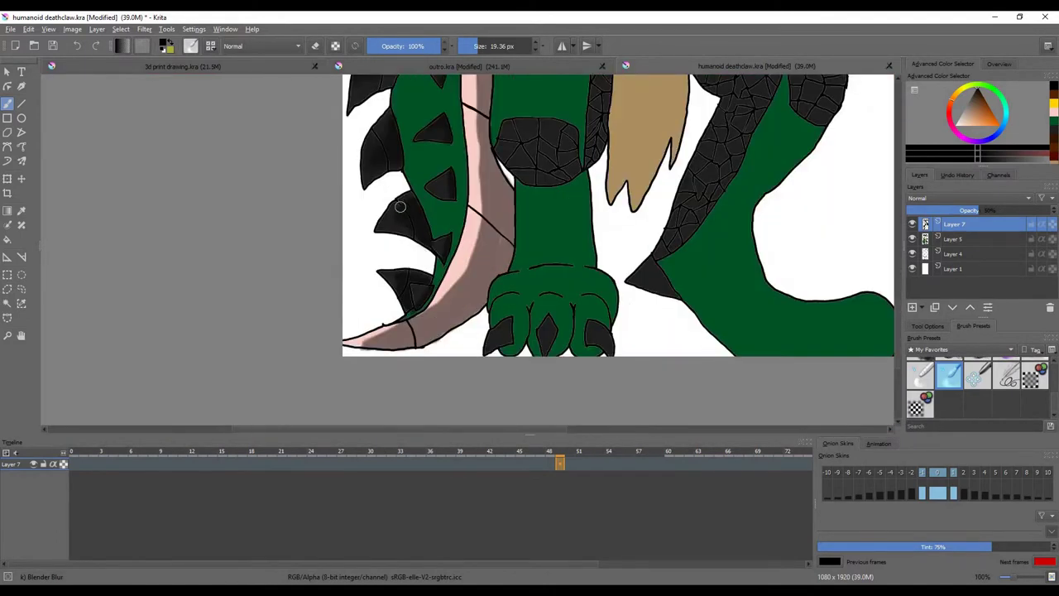
# Step: Blend the shadow edges along the tail's pink underside and its black spikes at 19.36 px
pyautogui.scroll(2, 447, 269)
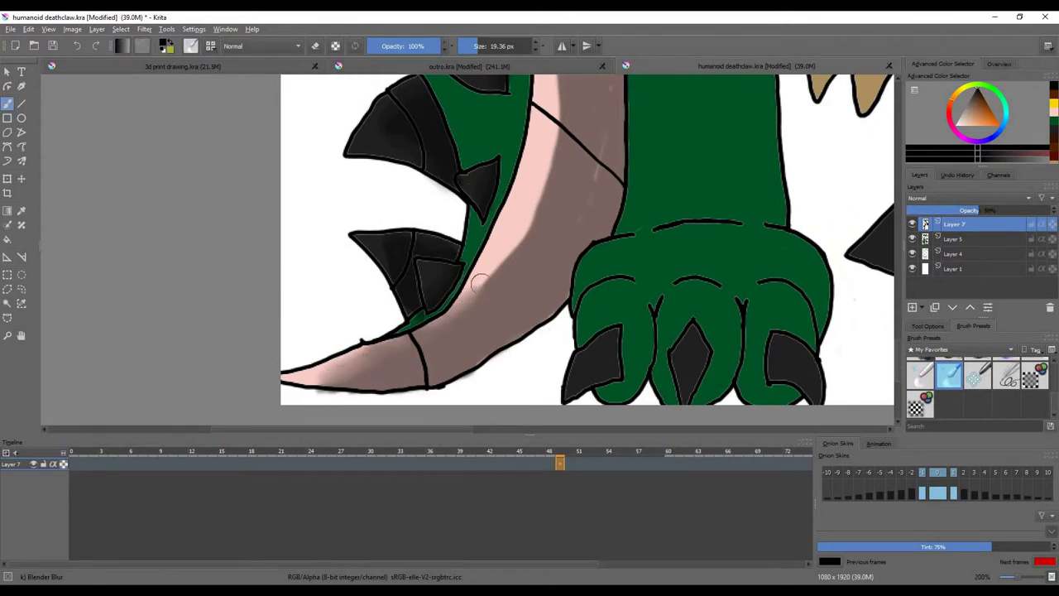
pyautogui.scroll(-4, 413, 305)
pyautogui.scroll(4, 521, 219)
pyautogui.scroll(2, 521, 219)
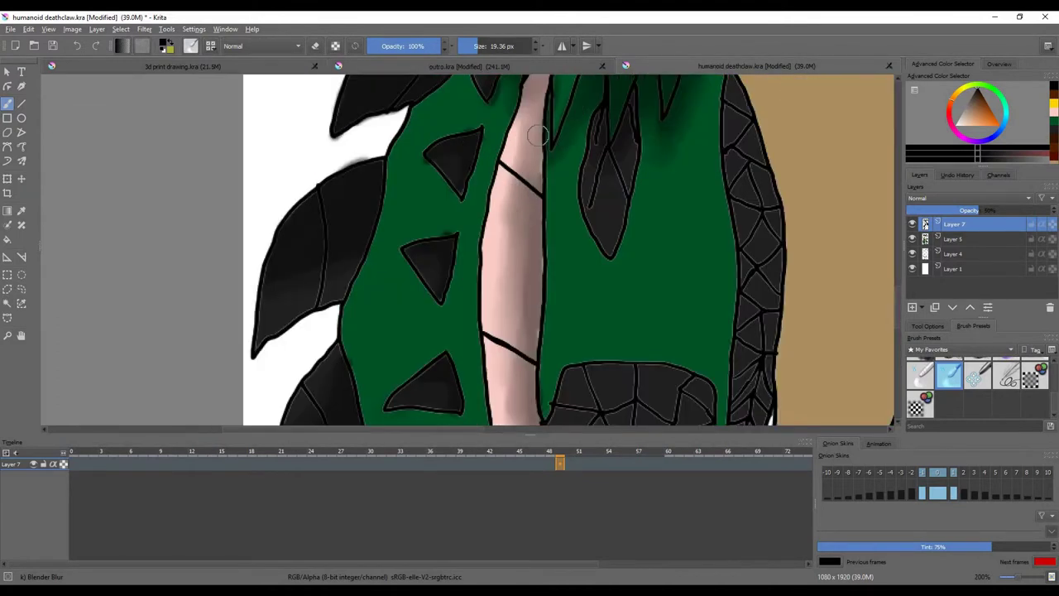
# Step: Blend the shadows on the chest, the tan dress and both arms with the 19.36 px blur brush
pyautogui.scroll(-5, 580, 207)
pyautogui.scroll(4, 629, 173)
pyautogui.scroll(-3, 659, 155)
pyautogui.scroll(3, 659, 154)
pyautogui.scroll(-3, 762, 196)
pyautogui.scroll(3, 766, 202)
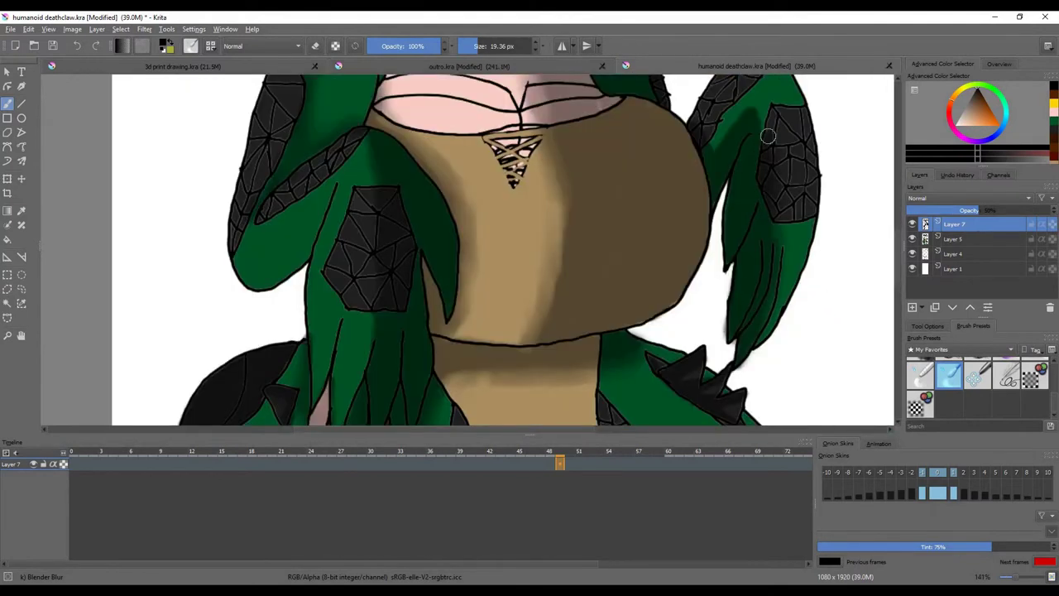
pyautogui.scroll(-4, 708, 134)
pyautogui.scroll(4, 750, 276)
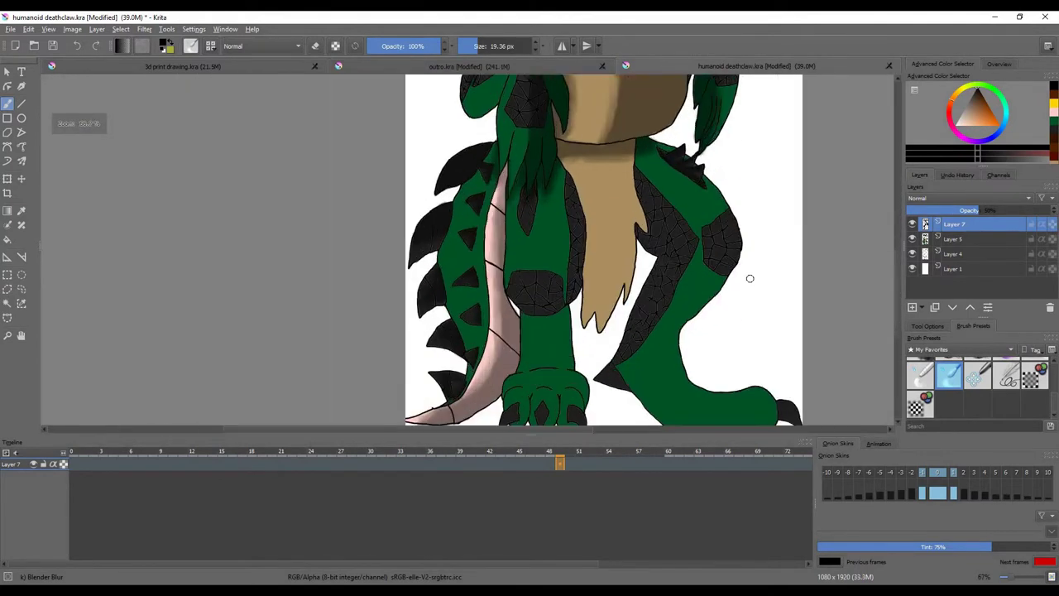
# Step: Shade the right half of the dress's hanging lower panel with the Pencil-2 brush at 20 px
pyautogui.scroll(2, 960, 389)
pyautogui.click(958, 392)
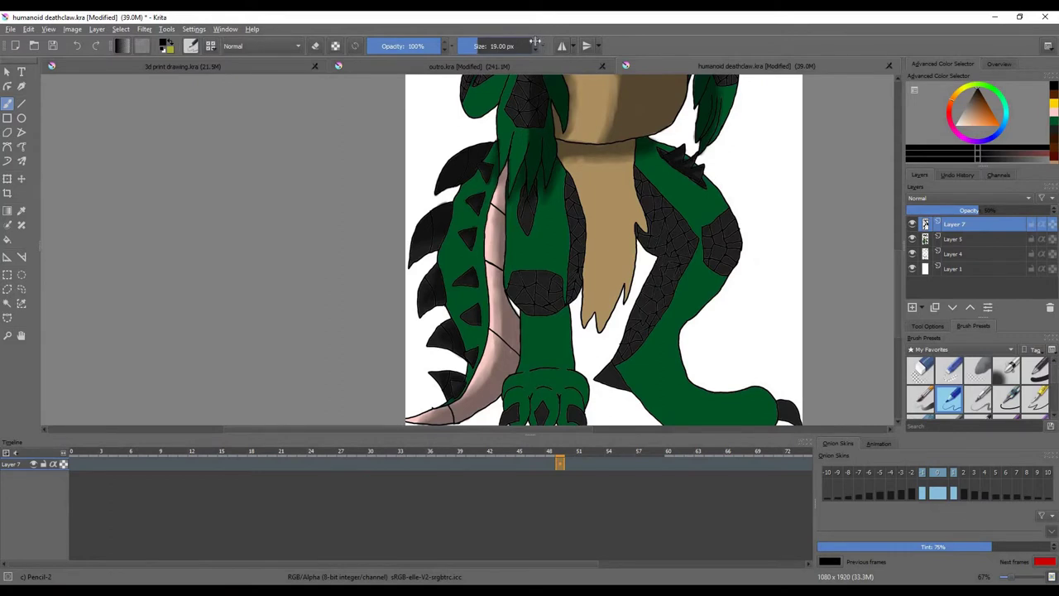
pyautogui.scroll(4, 556, 104)
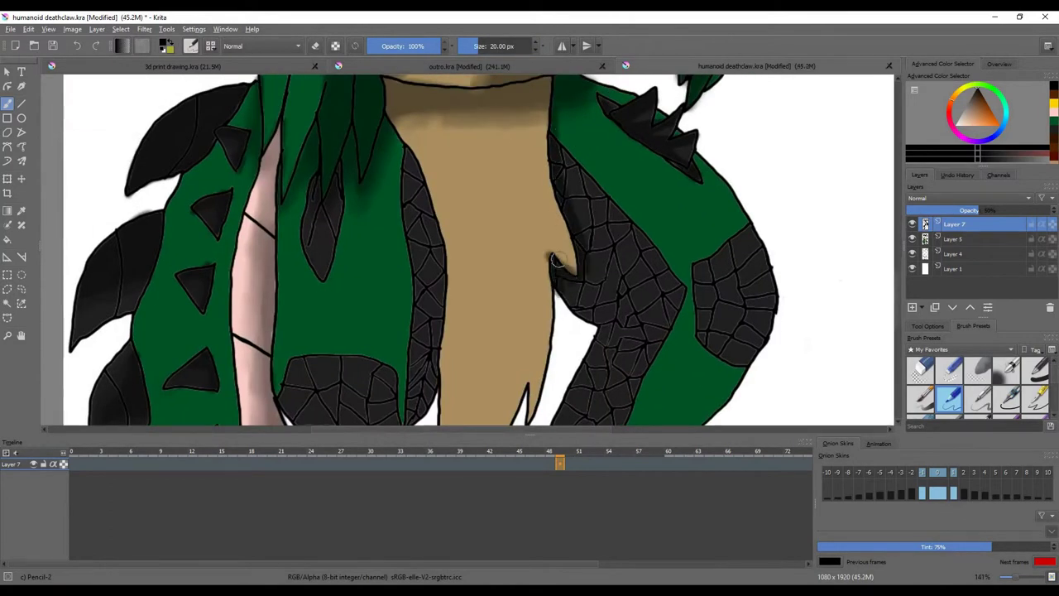
pyautogui.scroll(2, 537, 269)
pyautogui.scroll(-4, 525, 279)
pyautogui.scroll(3, 525, 278)
pyautogui.moveTo(527, 279)
pyautogui.mouseDown()
pyautogui.moveTo(514, 119)
pyautogui.moveTo(566, 116)
pyautogui.moveTo(533, 199)
pyautogui.mouseUp()
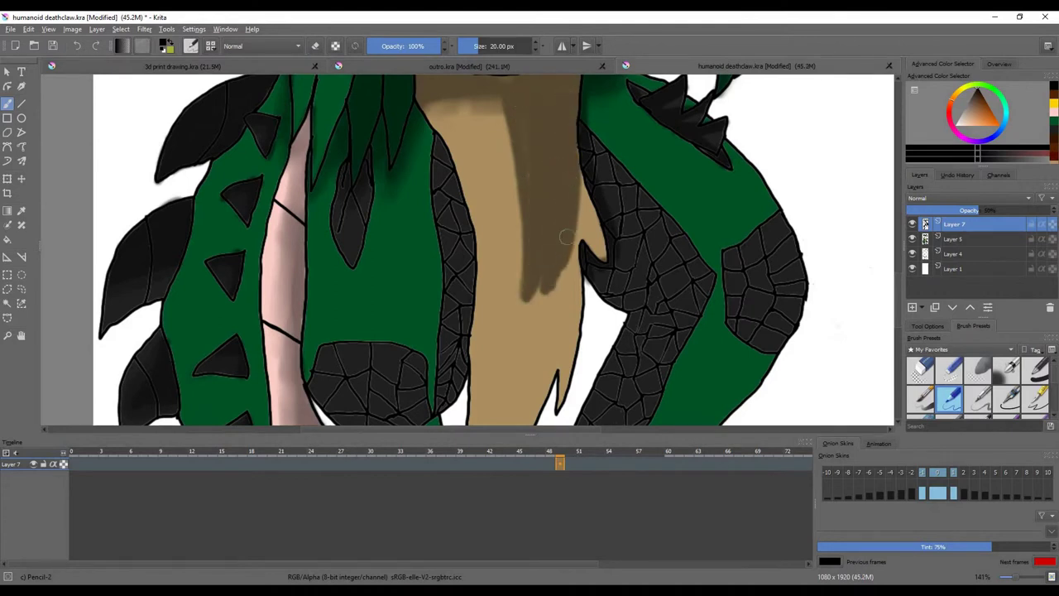
pyautogui.scroll(-2, 566, 237)
pyautogui.scroll(5, 566, 238)
pyautogui.moveTo(571, 249)
pyautogui.mouseDown()
pyautogui.moveTo(557, 261)
pyautogui.moveTo(608, 178)
pyautogui.moveTo(617, 273)
pyautogui.moveTo(571, 148)
pyautogui.mouseUp()
# Step: Shade the scales down the right leg and the scale patch on its knee
pyautogui.scroll(-3, 596, 215)
pyautogui.scroll(2, 579, 207)
pyautogui.moveTo(600, 281); pyautogui.dragTo(578, 124)
pyautogui.scroll(-1, 577, 124)
pyautogui.moveTo(592, 257)
pyautogui.mouseDown()
pyautogui.moveTo(588, 190)
pyautogui.moveTo(613, 204)
pyautogui.moveTo(574, 180)
pyautogui.mouseUp()
pyautogui.scroll(-3, 574, 179)
pyautogui.scroll(3, 698, 236)
pyautogui.moveTo(638, 170)
pyautogui.mouseDown()
pyautogui.moveTo(583, 227)
pyautogui.moveTo(638, 245)
pyautogui.moveTo(653, 281)
pyautogui.moveTo(595, 258)
pyautogui.moveTo(612, 331)
pyautogui.mouseUp()
pyautogui.scroll(-3, 563, 207)
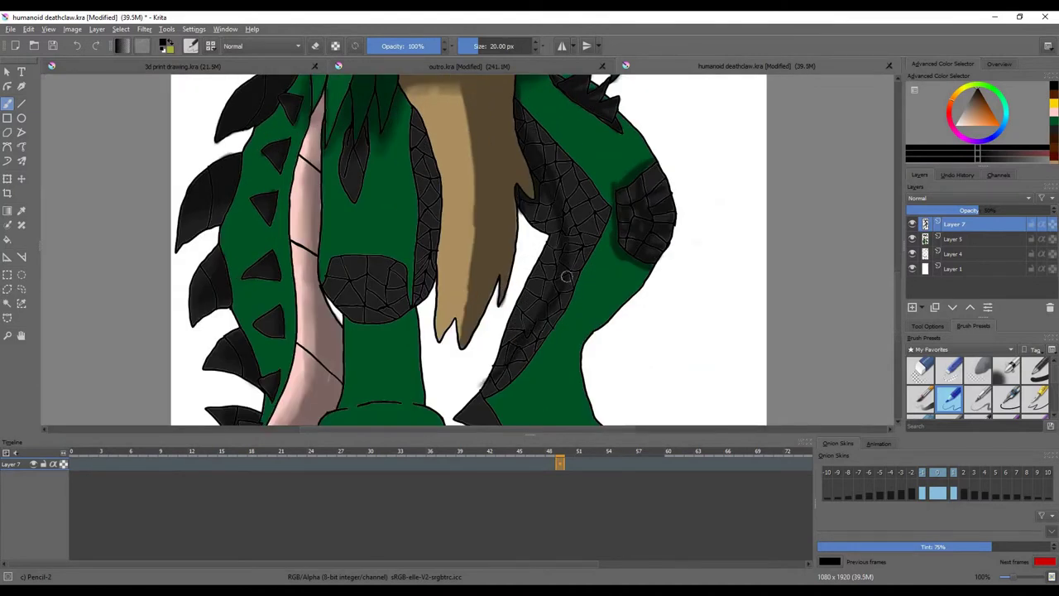
# Step: Darken the black spike on the right leg's heel
pyautogui.scroll(-3, 566, 277)
pyautogui.scroll(5, 461, 303)
pyautogui.moveTo(461, 303); pyautogui.dragTo(558, 364)
pyautogui.scroll(-1, 598, 249)
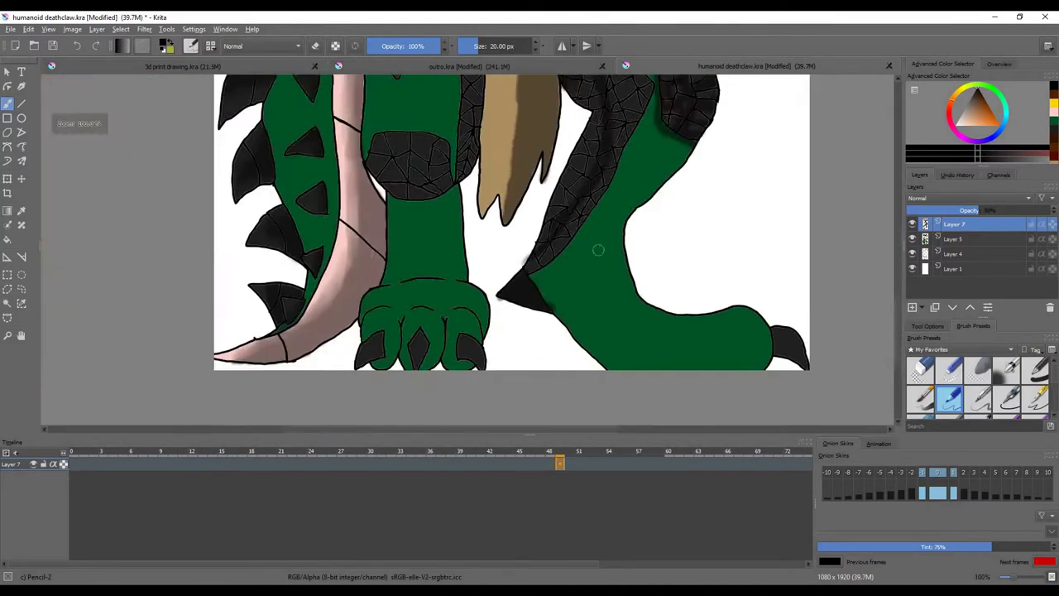
# Step: Fill in the shadow along the back of the right lower leg, the underside of its foot and the toe claw
pyautogui.scroll(2, 753, 341)
pyautogui.moveTo(703, 378); pyautogui.dragTo(490, 318)
pyautogui.scroll(-1, 496, 323)
pyautogui.moveTo(433, 271); pyautogui.dragTo(410, 162)
pyautogui.scroll(-3, 409, 166)
pyautogui.scroll(3, 407, 235)
pyautogui.moveTo(407, 235); pyautogui.dragTo(389, 254)
pyautogui.moveTo(440, 211)
pyautogui.mouseDown()
pyautogui.moveTo(442, 282)
pyautogui.moveTo(415, 276)
pyautogui.moveTo(460, 315)
pyautogui.mouseUp()
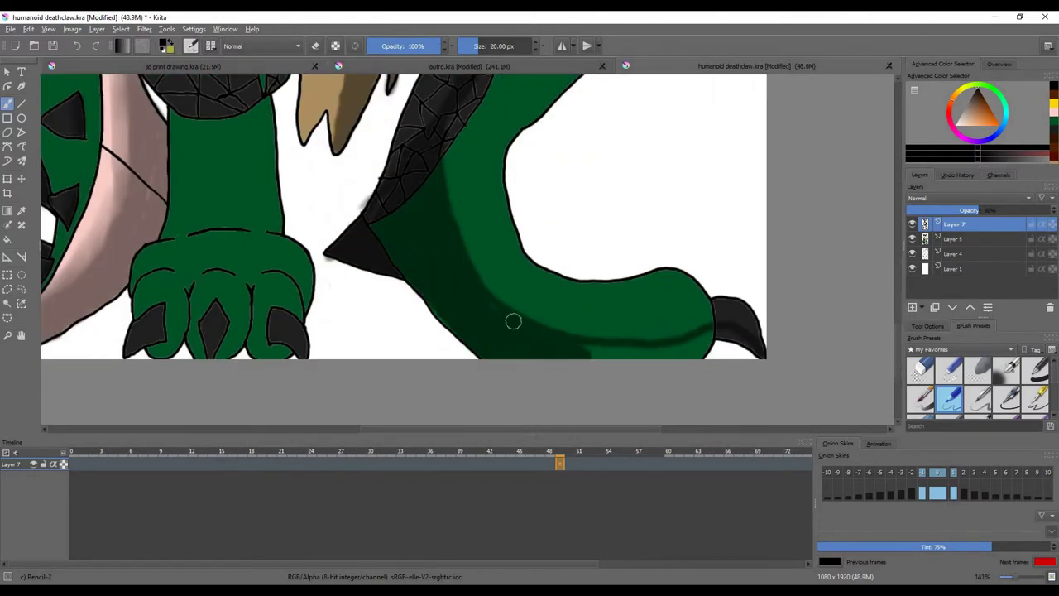
pyautogui.scroll(-2, 671, 274)
pyautogui.scroll(1, 574, 164)
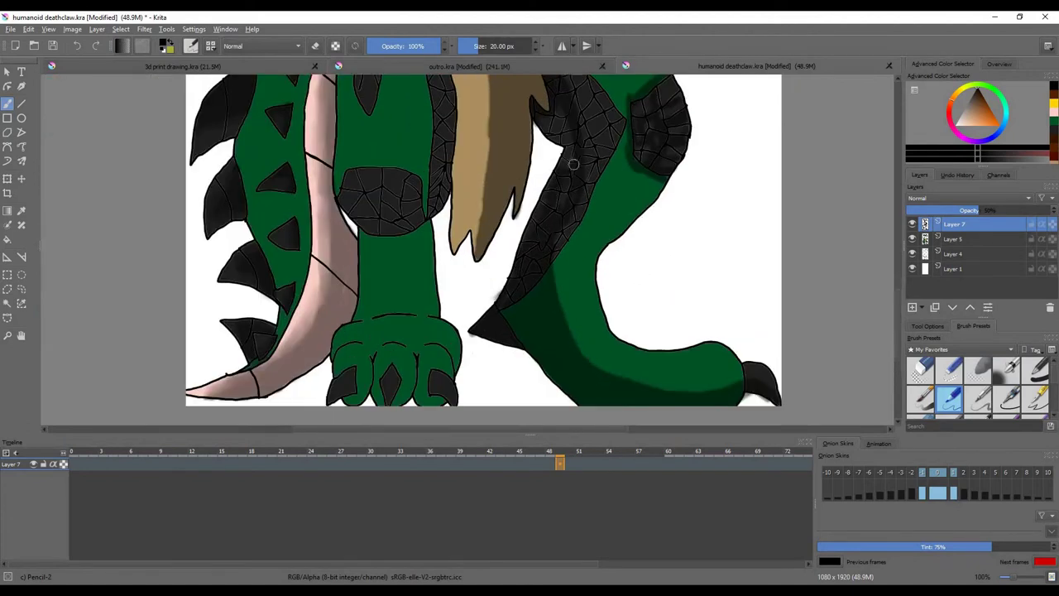
# Step: Erase the overpainted shadow around the scale patch on the right knee
pyautogui.scroll(1, 549, 113)
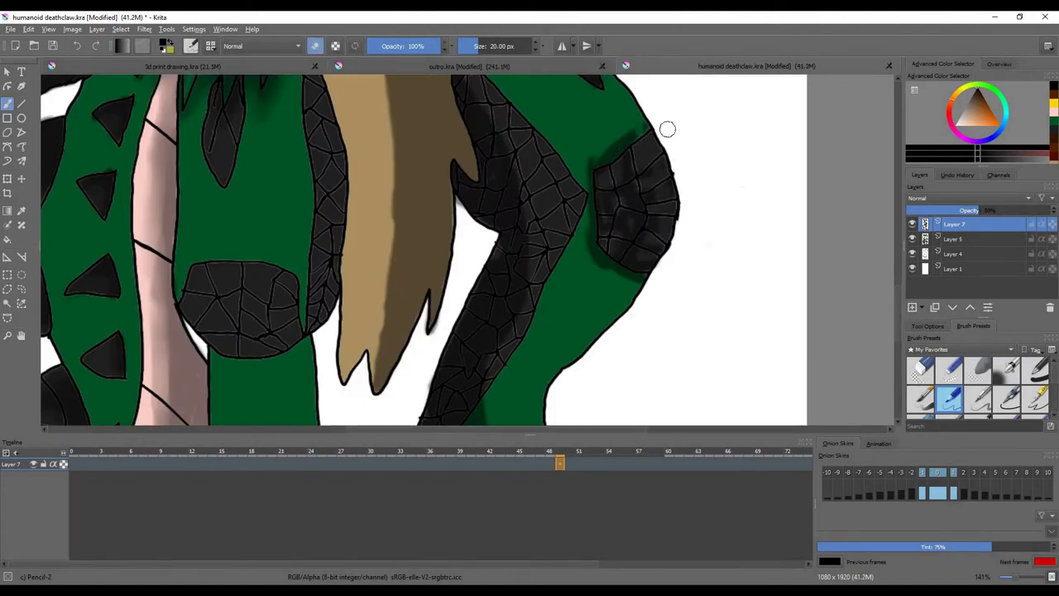
pyautogui.hotkey('ctrl', 'z')
pyautogui.scroll(-1, 620, 160)
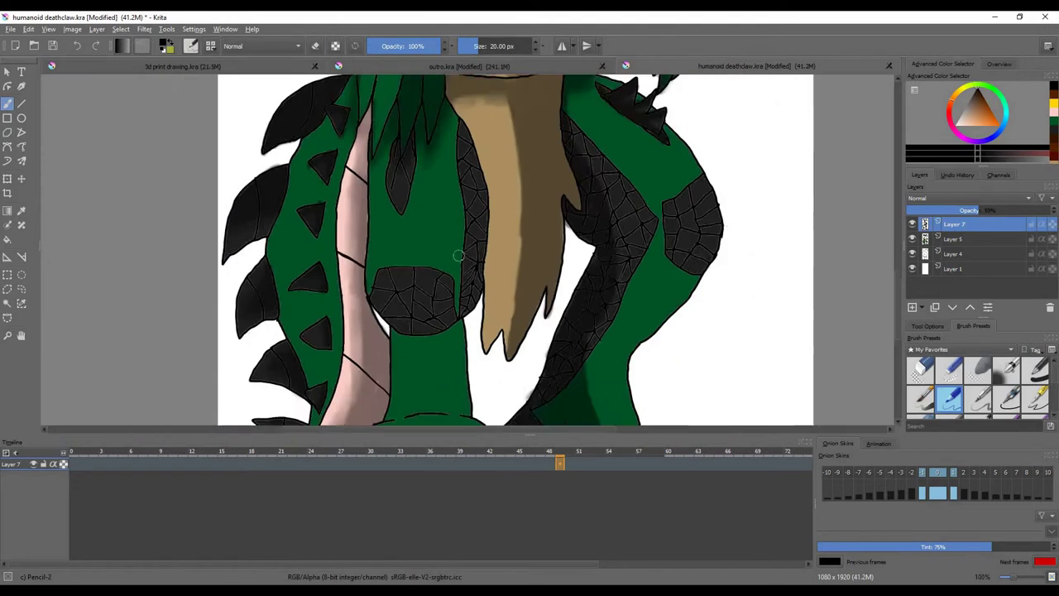
# Step: Shade the left thigh's outer side, its inner scale strip and the pointed scale below the hand
pyautogui.scroll(1, 482, 159)
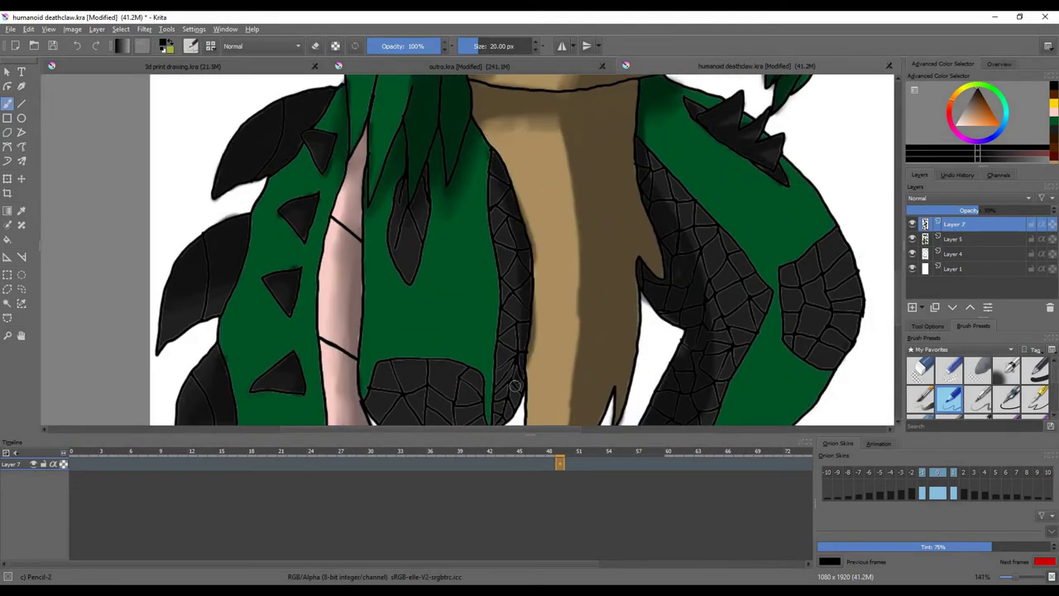
pyautogui.scroll(2, 492, 322)
pyautogui.moveTo(491, 322)
pyautogui.mouseDown()
pyautogui.moveTo(429, 331)
pyautogui.moveTo(390, 314)
pyautogui.moveTo(381, 283)
pyautogui.moveTo(466, 311)
pyautogui.moveTo(549, 275)
pyautogui.moveTo(545, 245)
pyautogui.moveTo(413, 253)
pyautogui.mouseUp()
pyautogui.scroll(-3, 410, 122)
pyautogui.scroll(1, 409, 122)
pyautogui.moveTo(418, 196)
pyautogui.mouseDown()
pyautogui.moveTo(447, 193)
pyautogui.moveTo(422, 146)
pyautogui.mouseUp()
pyautogui.scroll(1, 447, 193)
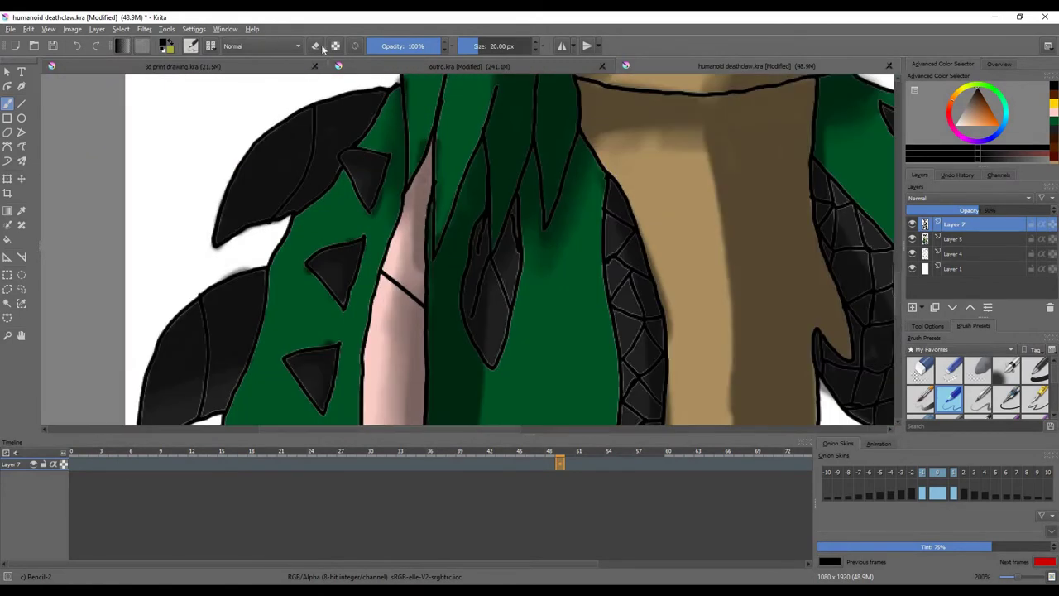
# Step: Shade the left knee's scales and the shin beneath the knee and above the foot
pyautogui.scroll(-2, 447, 153)
pyautogui.scroll(2, 472, 364)
pyautogui.moveTo(517, 183)
pyautogui.mouseDown()
pyautogui.moveTo(410, 202)
pyautogui.moveTo(443, 306)
pyautogui.mouseUp()
pyautogui.scroll(2, 496, 199)
# Step: Shade the gaps between the left foot's toes, the skin beside its claws and the claws themselves
pyautogui.moveTo(529, 213)
pyautogui.mouseDown()
pyautogui.moveTo(573, 287)
pyautogui.moveTo(625, 327)
pyautogui.mouseUp()
pyautogui.scroll(-1, 480, 281)
pyautogui.moveTo(478, 281); pyautogui.dragTo(439, 286)
pyautogui.moveTo(562, 211); pyautogui.dragTo(563, 310)
pyautogui.hotkey('ctrl', 'z')
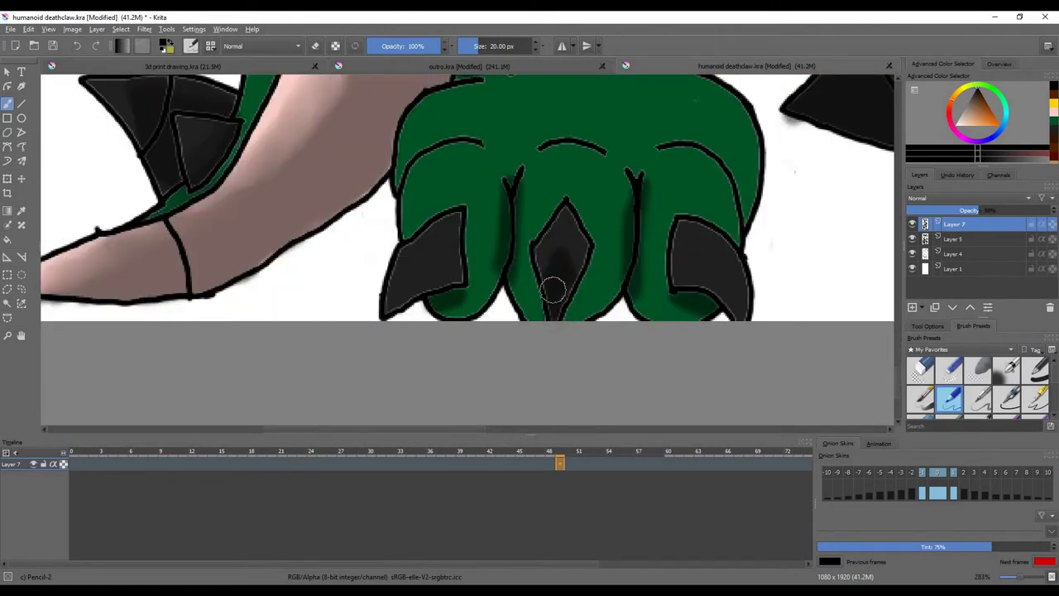
pyautogui.scroll(-3, 554, 208)
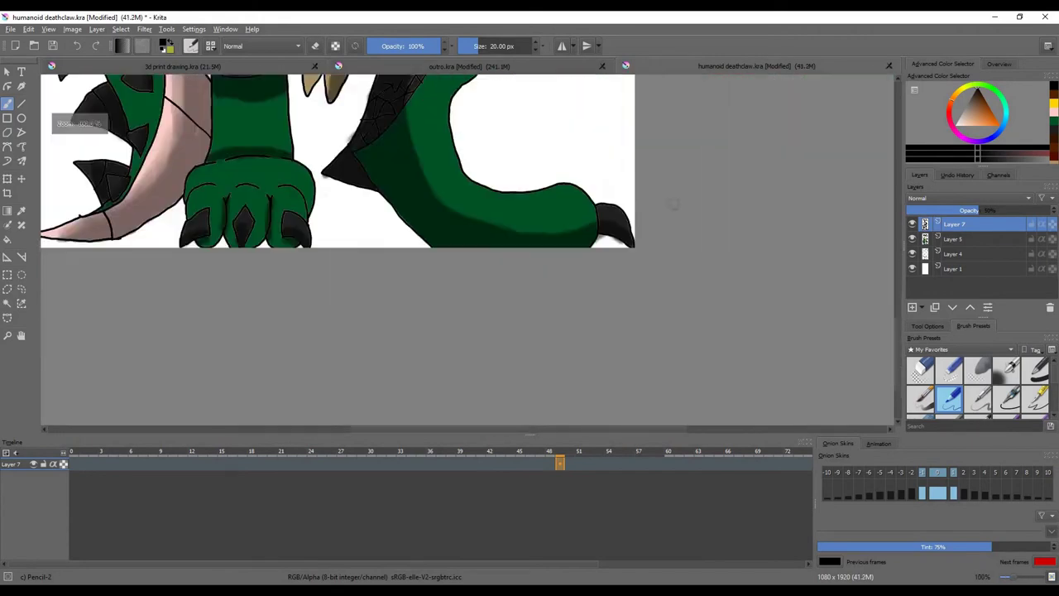
pyautogui.scroll(2, 601, 220)
pyautogui.moveTo(601, 220); pyautogui.dragTo(303, 207)
pyautogui.scroll(-3, 459, 234)
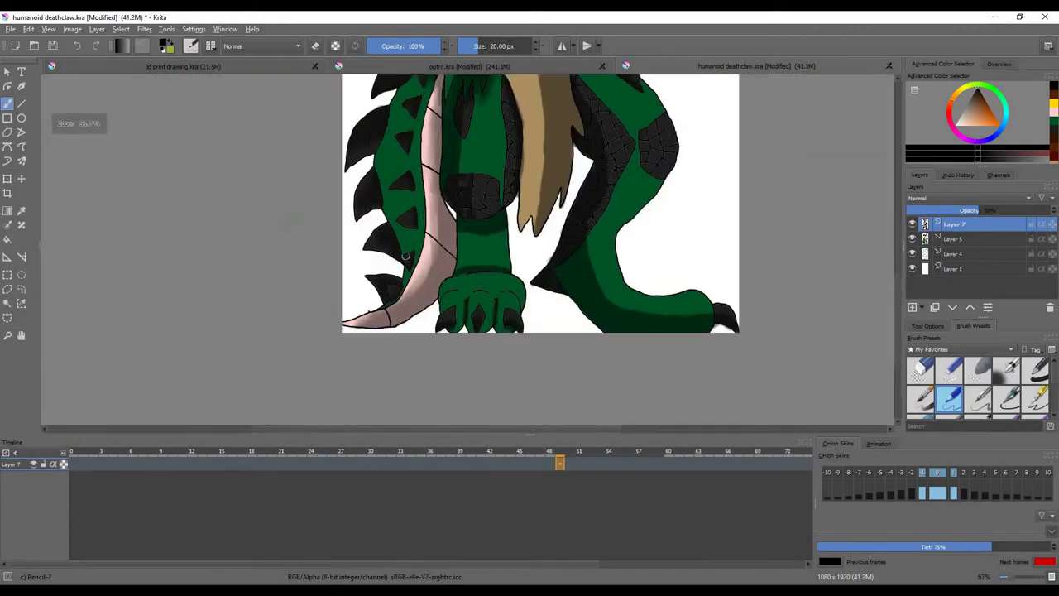
# Step: Soften the lower dress and leg shadows with Blender Blur at 60 px, and the toes and claws at 13.92 px
pyautogui.scroll(1, 459, 234)
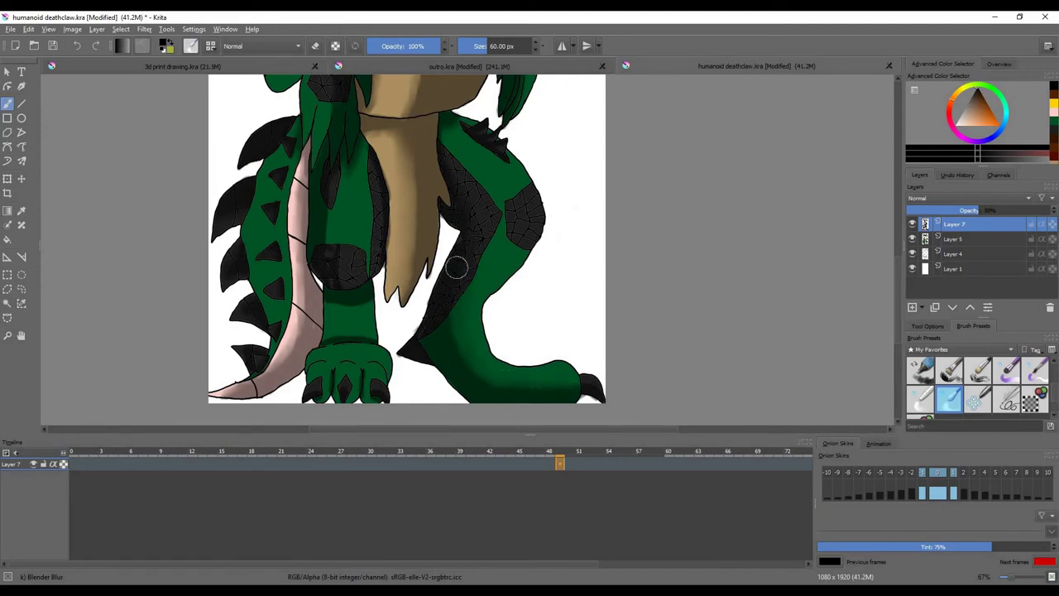
pyautogui.scroll(4, 456, 266)
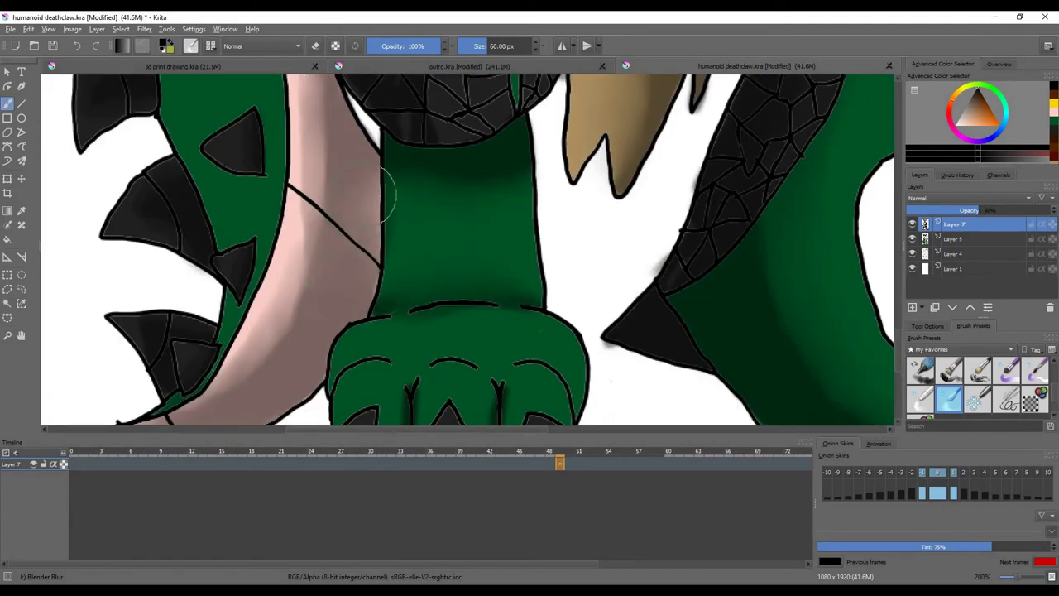
pyautogui.scroll(-4, 382, 197)
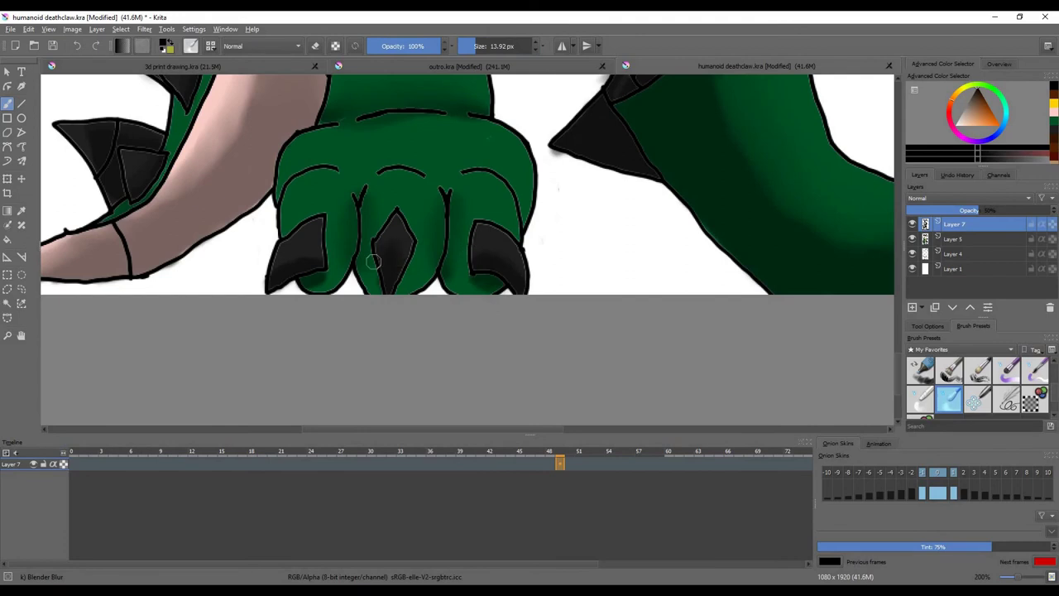
pyautogui.scroll(-5, 283, 269)
pyautogui.scroll(2, 348, 215)
pyautogui.scroll(-3, 398, 182)
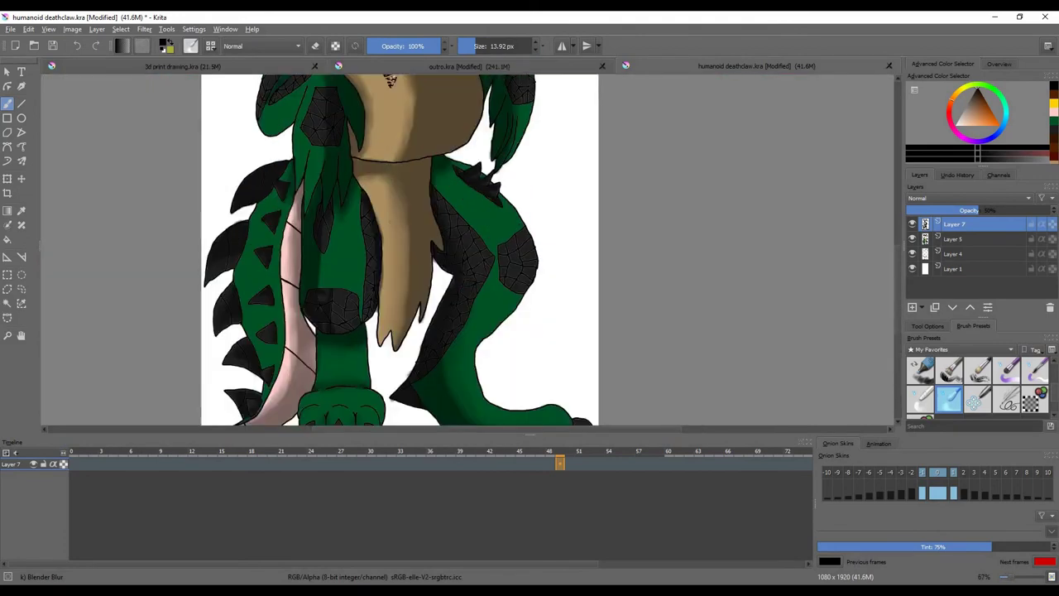
pyautogui.scroll(2, 393, 178)
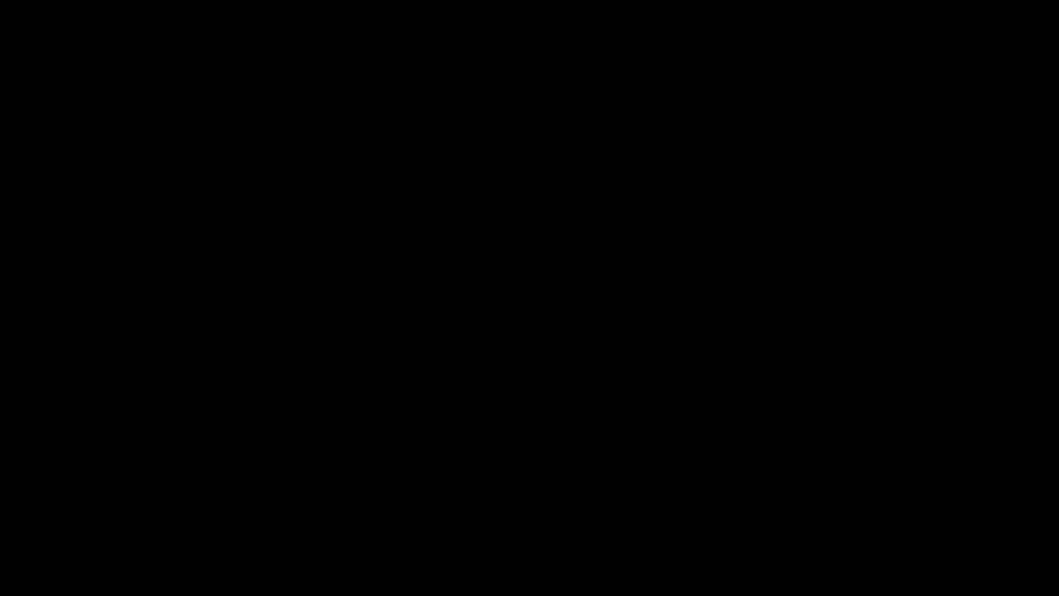